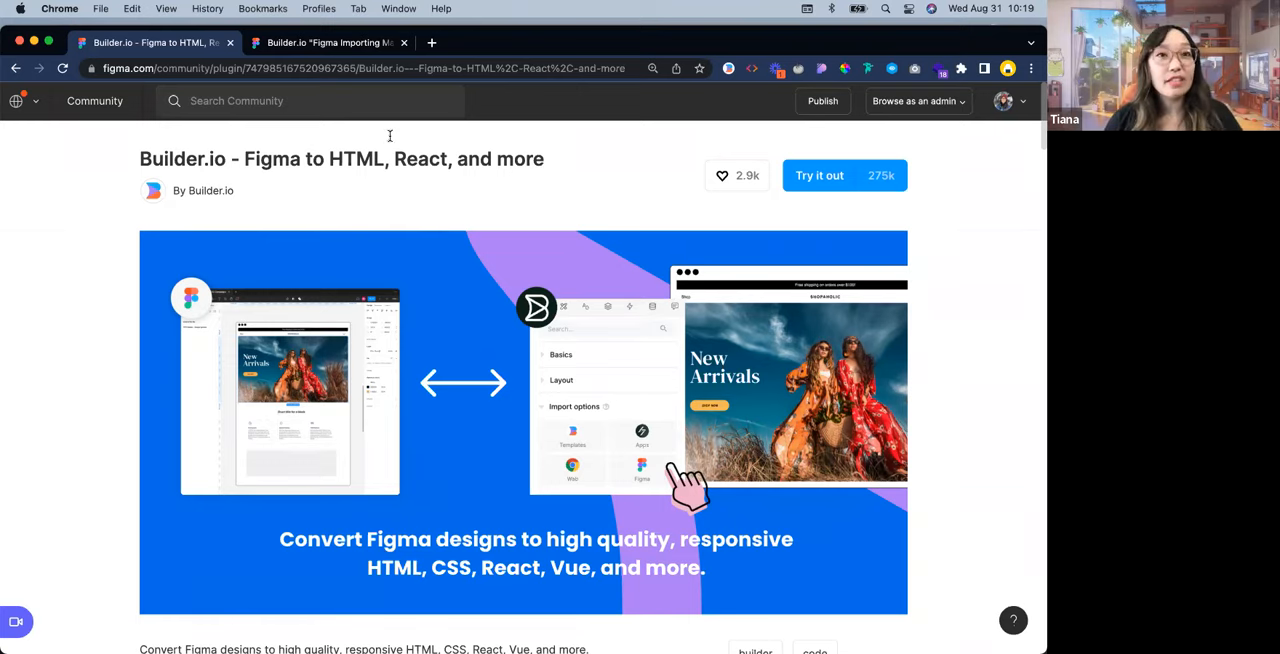
Review the Builder.io Figma to HTML plugin page, including its banner and the instructions on how it works
{"action": "scroll", "coordinate": [385, 185], "scroll_direction": "down", "scroll_amount": 1}
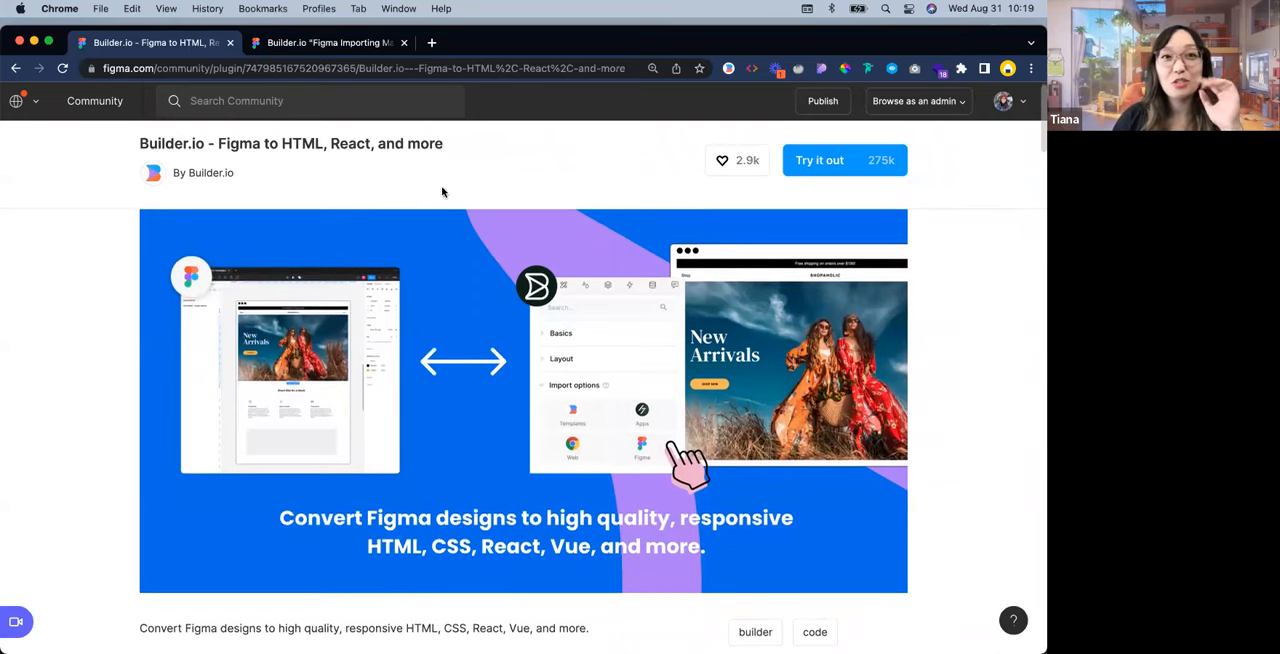
{"action": "scroll", "coordinate": [443, 192], "scroll_direction": "up", "scroll_amount": 1}
{"action": "scroll", "coordinate": [443, 192], "scroll_direction": "up", "scroll_amount": 1}
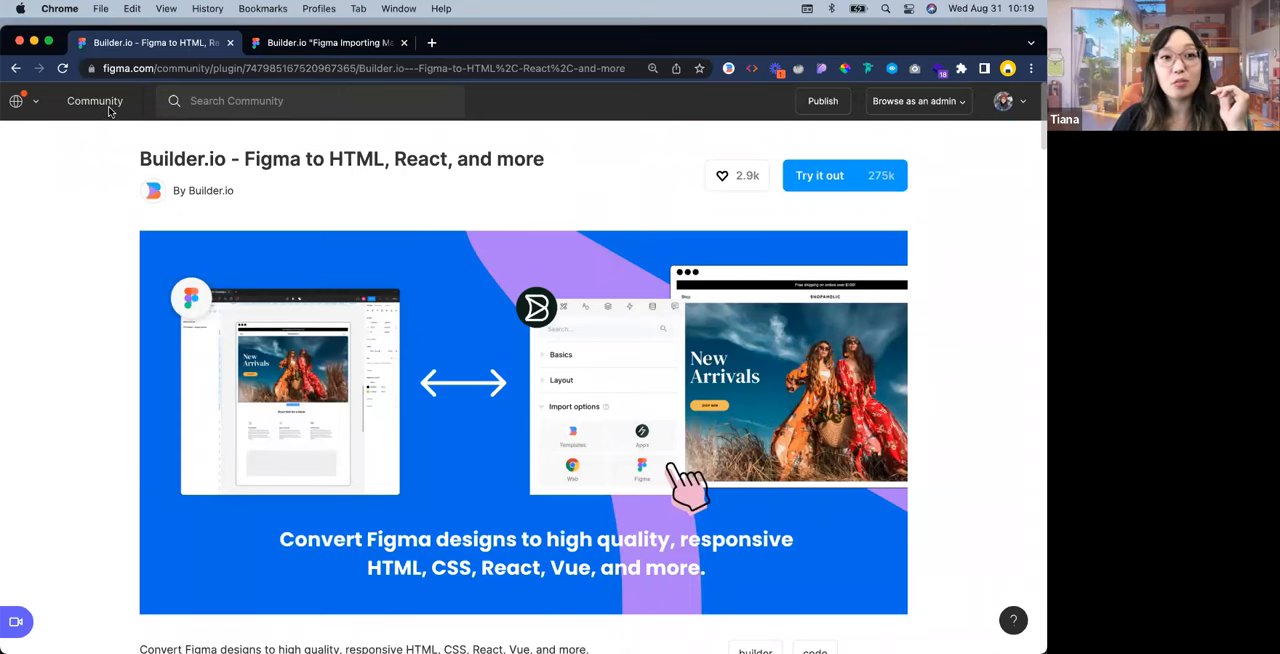
{"action": "scroll", "coordinate": [545, 299], "scroll_direction": "down", "scroll_amount": 1}
{"action": "scroll", "coordinate": [545, 299], "scroll_direction": "down", "scroll_amount": 3}
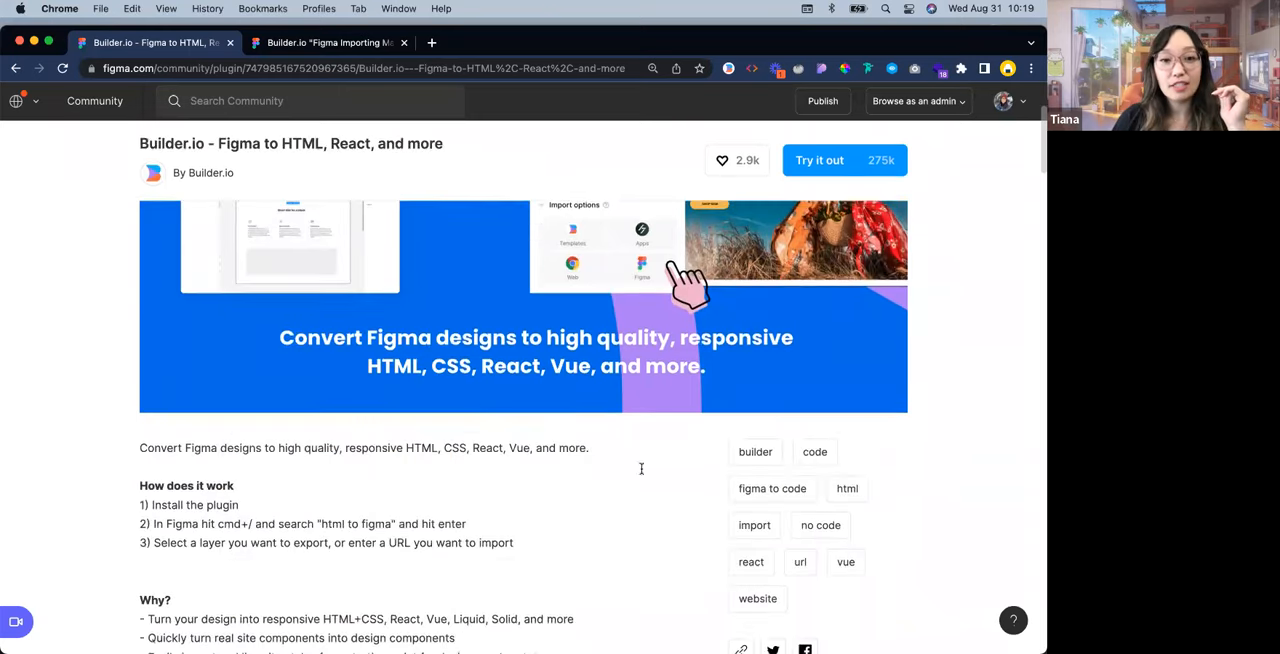
{"action": "scroll", "coordinate": [640, 466], "scroll_direction": "up", "scroll_amount": 3}
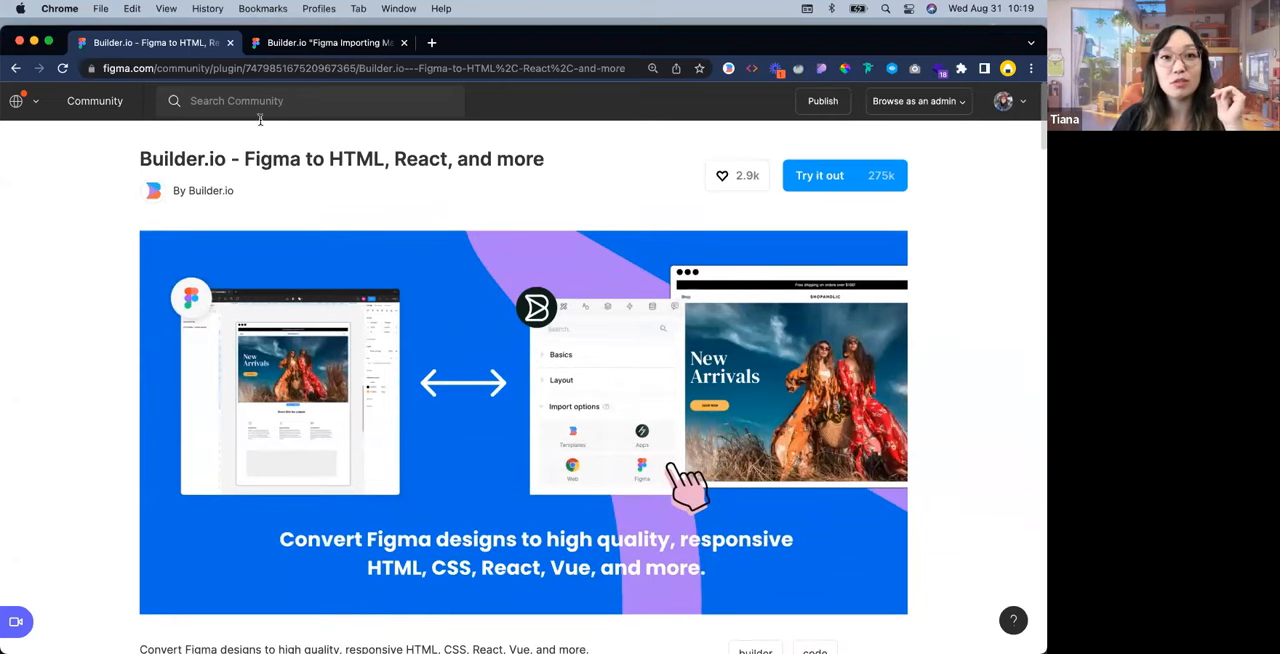
Switch to the Builder.io "Figma Importing Made Easy" demo file and examine the Hero Section without auto layout
{"action": "left_click", "coordinate": [342, 45]}
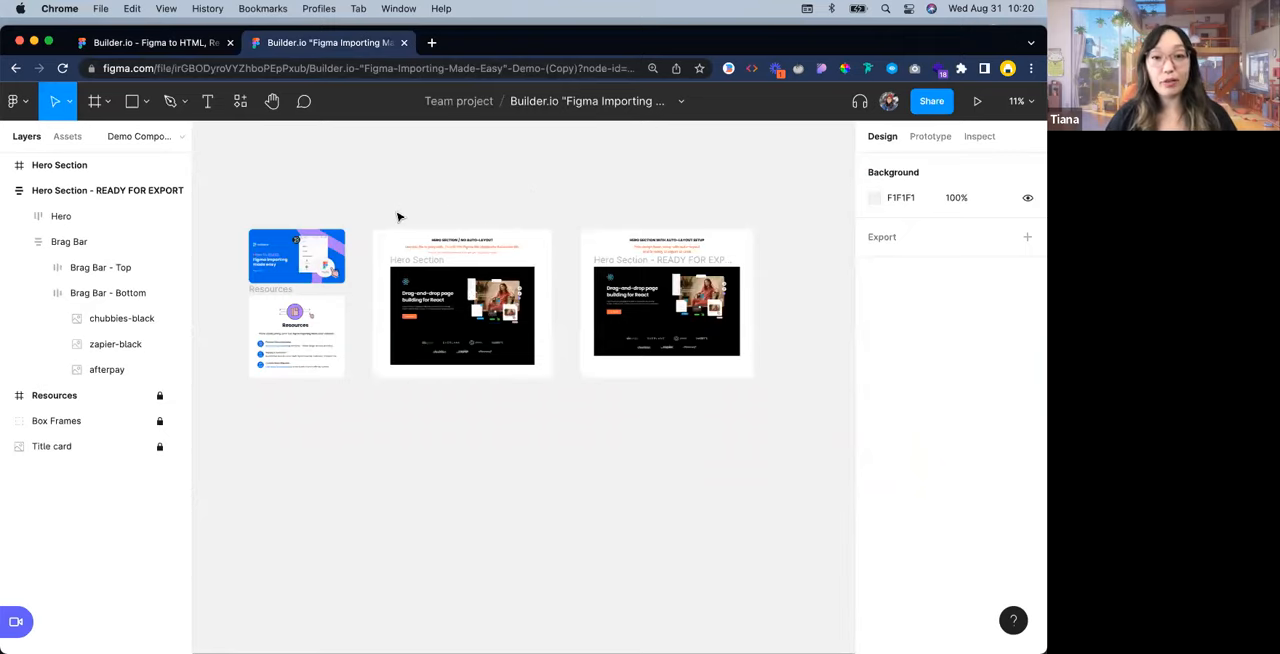
{"action": "scroll", "coordinate": [415, 208], "scroll_direction": "up", "scroll_amount": 3}
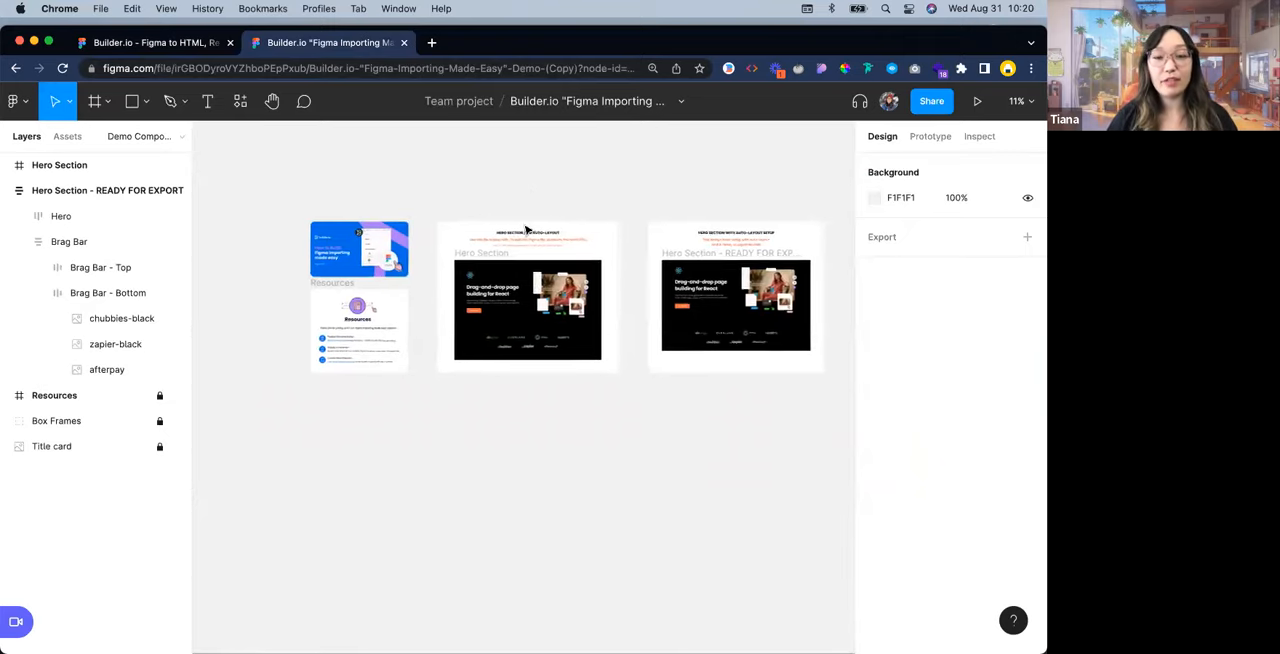
{"action": "scroll", "coordinate": [662, 278], "scroll_direction": "up", "scroll_amount": 1}
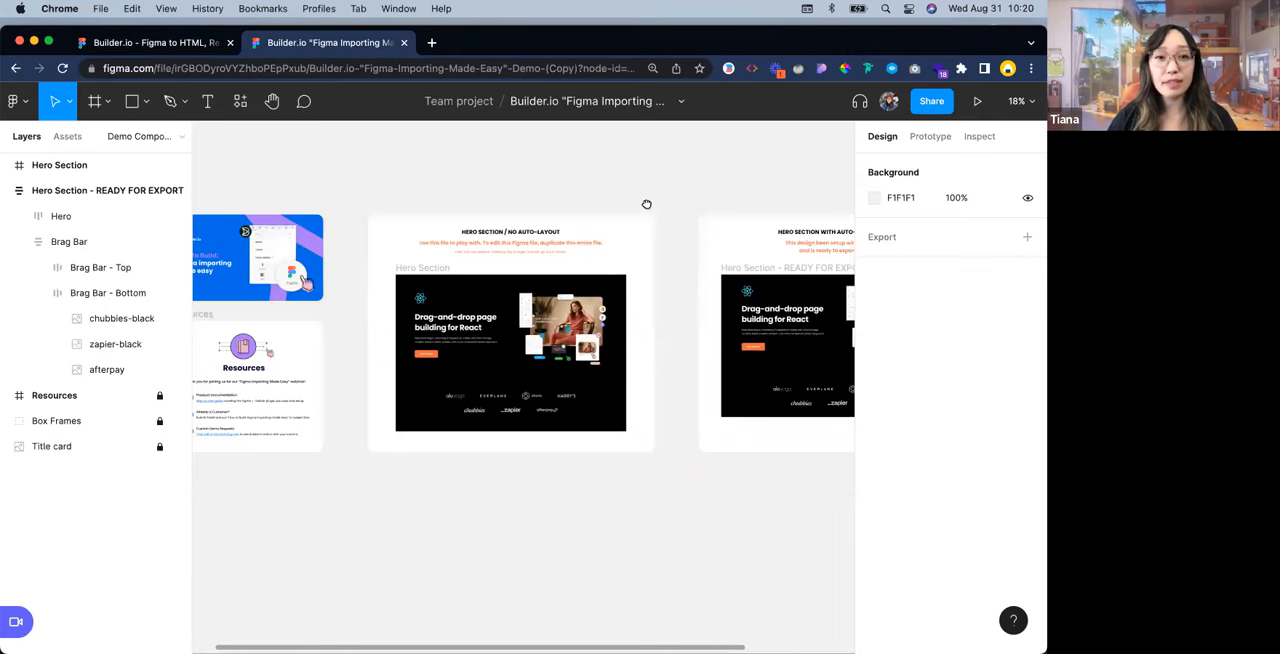
{"action": "scroll", "coordinate": [646, 203], "scroll_direction": "up", "scroll_amount": 2}
{"action": "scroll", "coordinate": [758, 250], "scroll_direction": "up", "scroll_amount": 2}
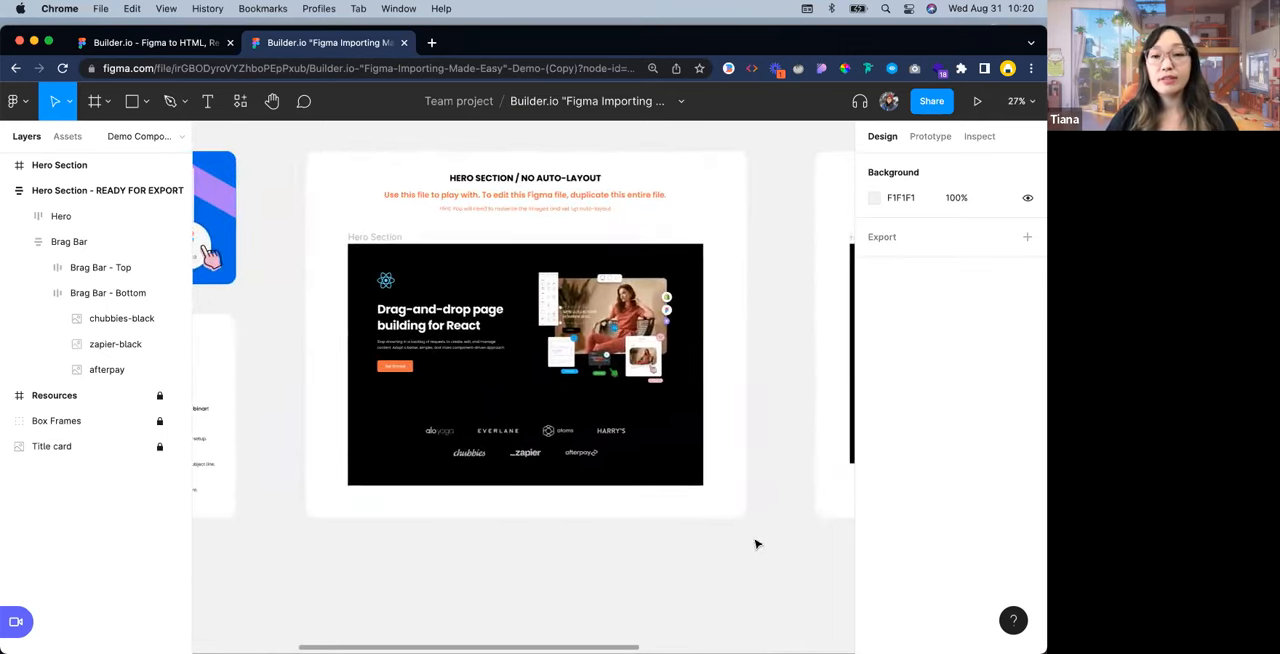
{"action": "scroll", "coordinate": [703, 483], "scroll_direction": "down", "scroll_amount": 2}
{"action": "scroll", "coordinate": [513, 373], "scroll_direction": "right", "scroll_amount": 3}
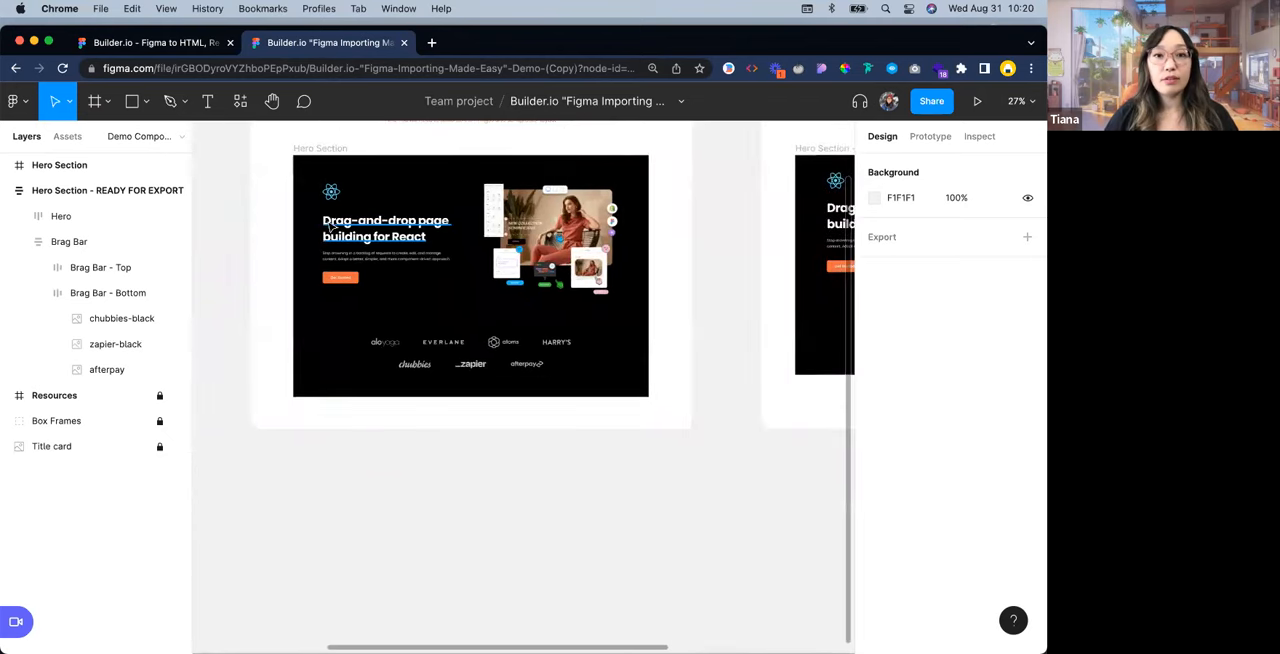
Duplicate the Hero Section frame without auto layout and place the copy on the empty canvas below the original
{"action": "left_click", "coordinate": [311, 151]}
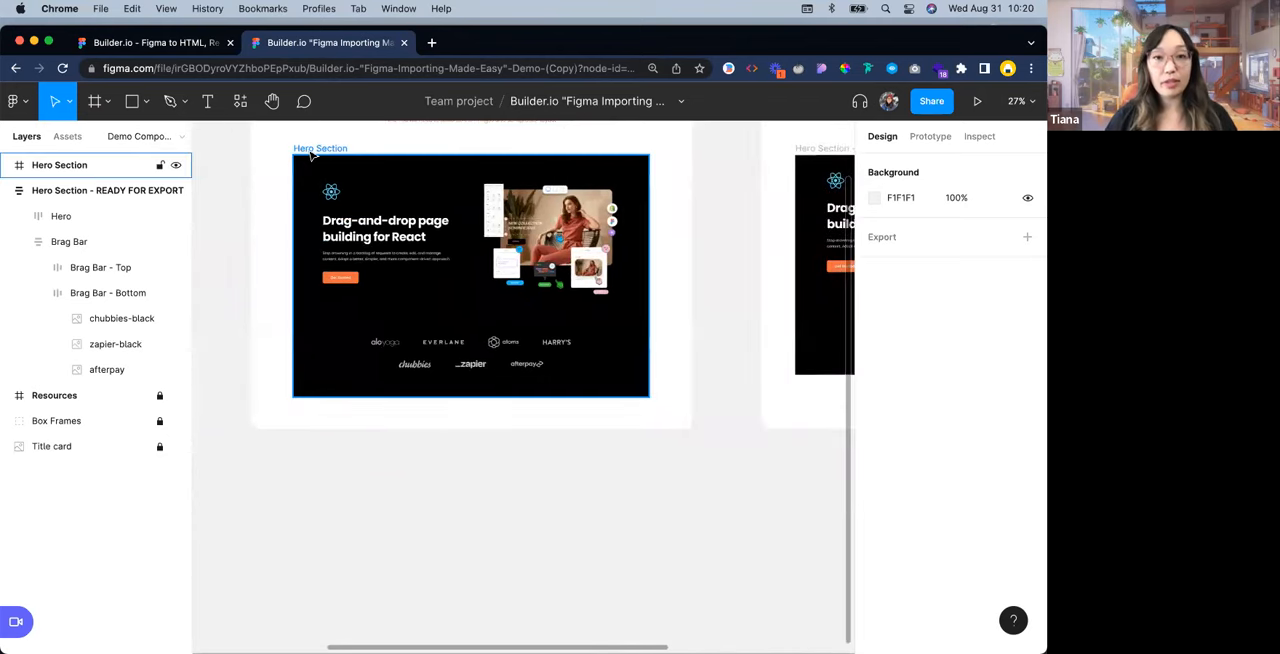
{"action": "left_click", "coordinate": [311, 151]}
{"action": "key", "text": "super+d"}
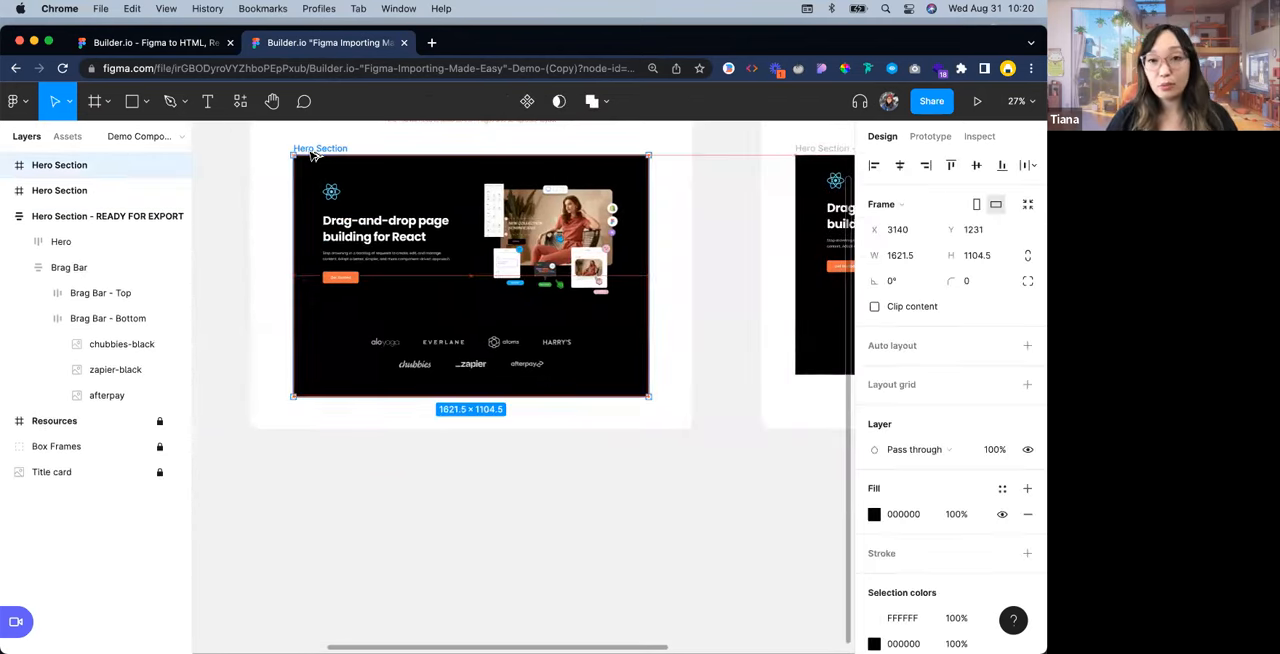
{"action": "left_click_drag", "start_coordinate": [313, 155], "coordinate": [335, 617]}
{"action": "left_click", "coordinate": [368, 533]}
Inspect the copied Hero Section's layers, including the headline, description, button, icon, hero image and brand logos
{"action": "scroll", "coordinate": [450, 330], "scroll_direction": "down", "scroll_amount": 5}
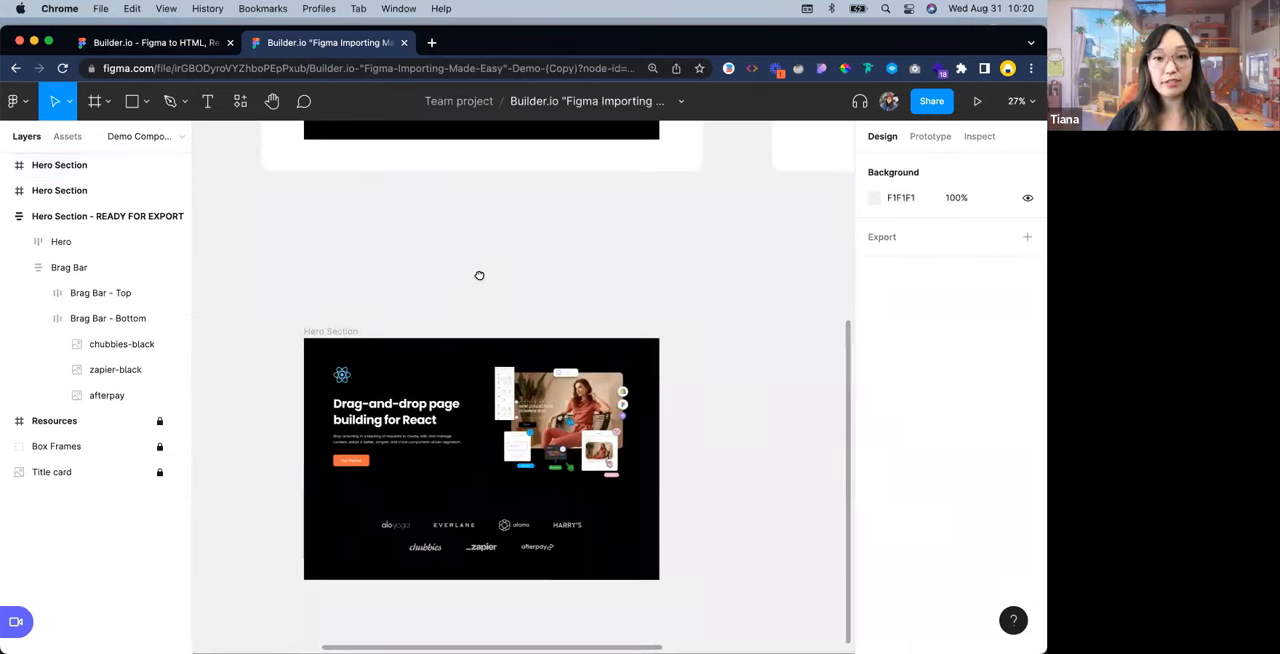
{"action": "scroll", "coordinate": [479, 275], "scroll_direction": "down", "scroll_amount": 4}
{"action": "scroll", "coordinate": [503, 220], "scroll_direction": "up", "scroll_amount": 1}
{"action": "scroll", "coordinate": [620, 261], "scroll_direction": "up", "scroll_amount": 2}
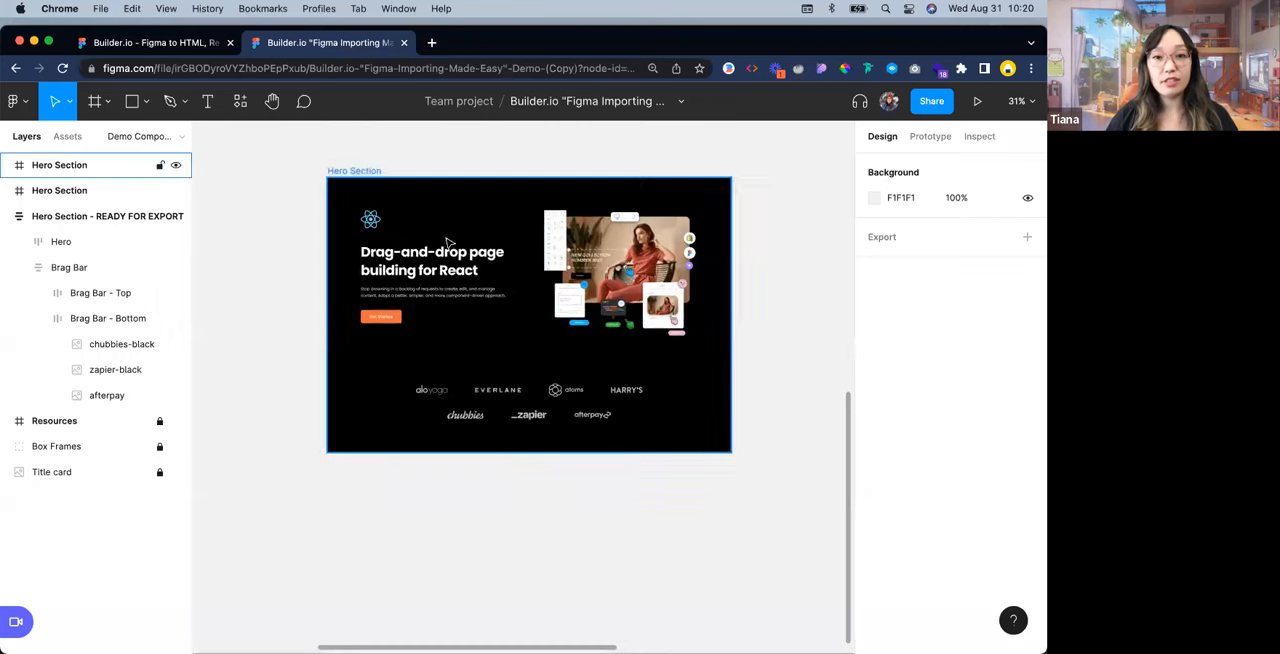
{"action": "scroll", "coordinate": [560, 218], "scroll_direction": "up", "scroll_amount": 3}
{"action": "left_click", "coordinate": [400, 293]}
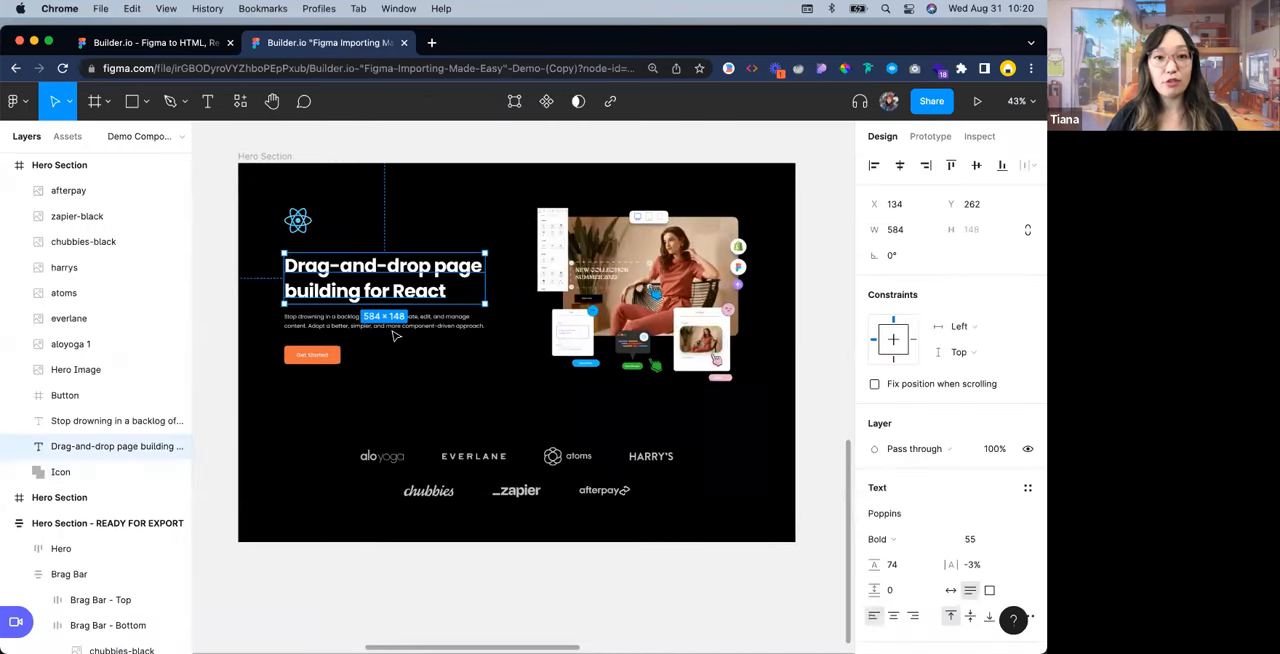
{"action": "left_click", "coordinate": [395, 328]}
{"action": "left_click", "coordinate": [65, 395]}
{"action": "left_click", "coordinate": [120, 471]}
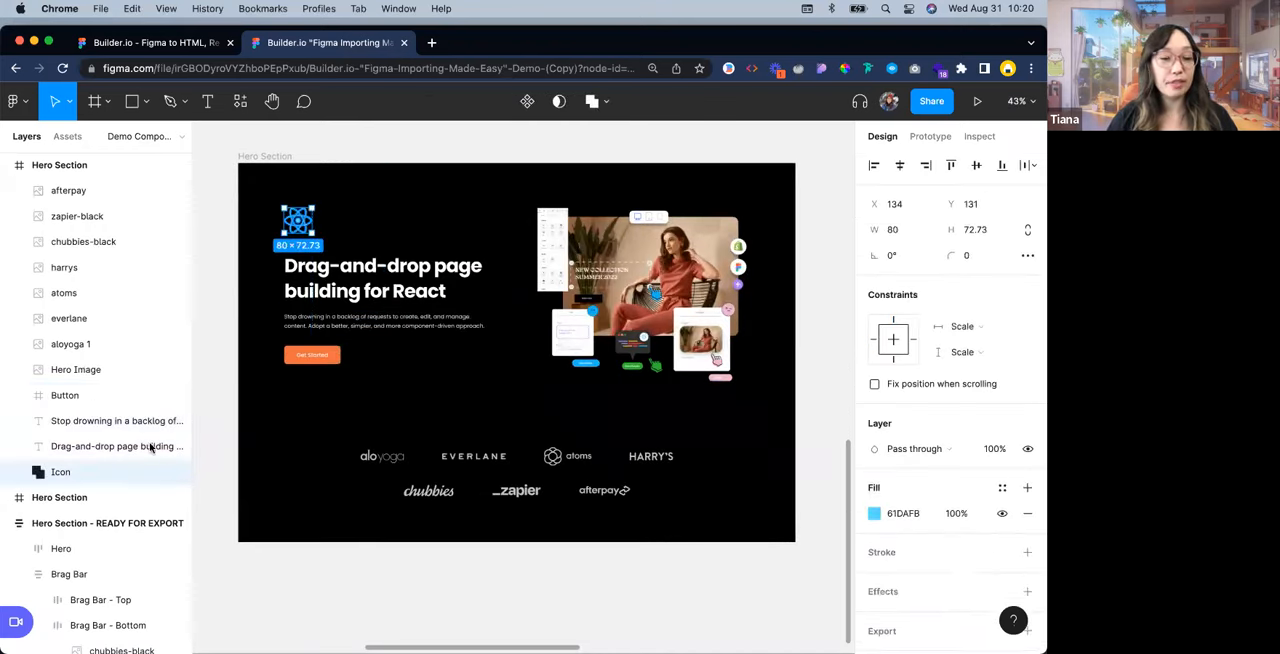
{"action": "left_click", "coordinate": [110, 369]}
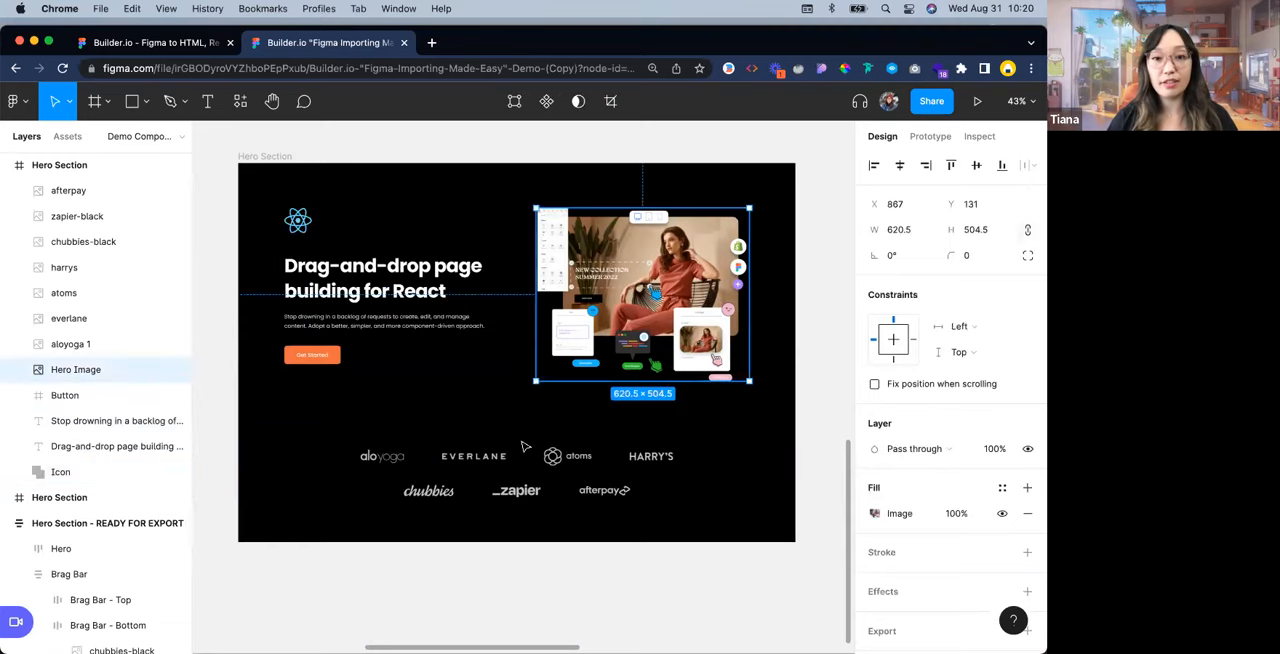
{"action": "left_click", "coordinate": [506, 457]}
{"action": "left_click", "coordinate": [371, 460]}
{"action": "left_click", "coordinate": [731, 509]}
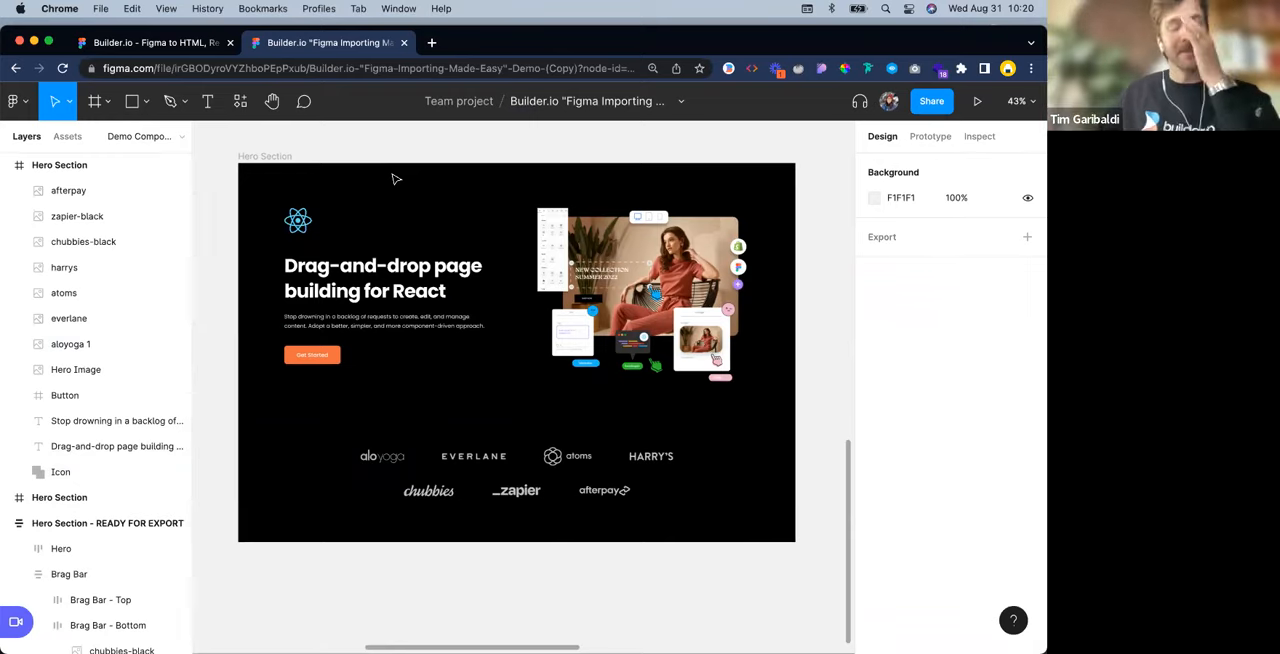
Duplicate the copied Hero Section frame and place the new copy directly to its right
{"action": "scroll", "coordinate": [450, 238], "scroll_direction": "up", "scroll_amount": 1}
{"action": "scroll", "coordinate": [450, 238], "scroll_direction": "up", "scroll_amount": 1}
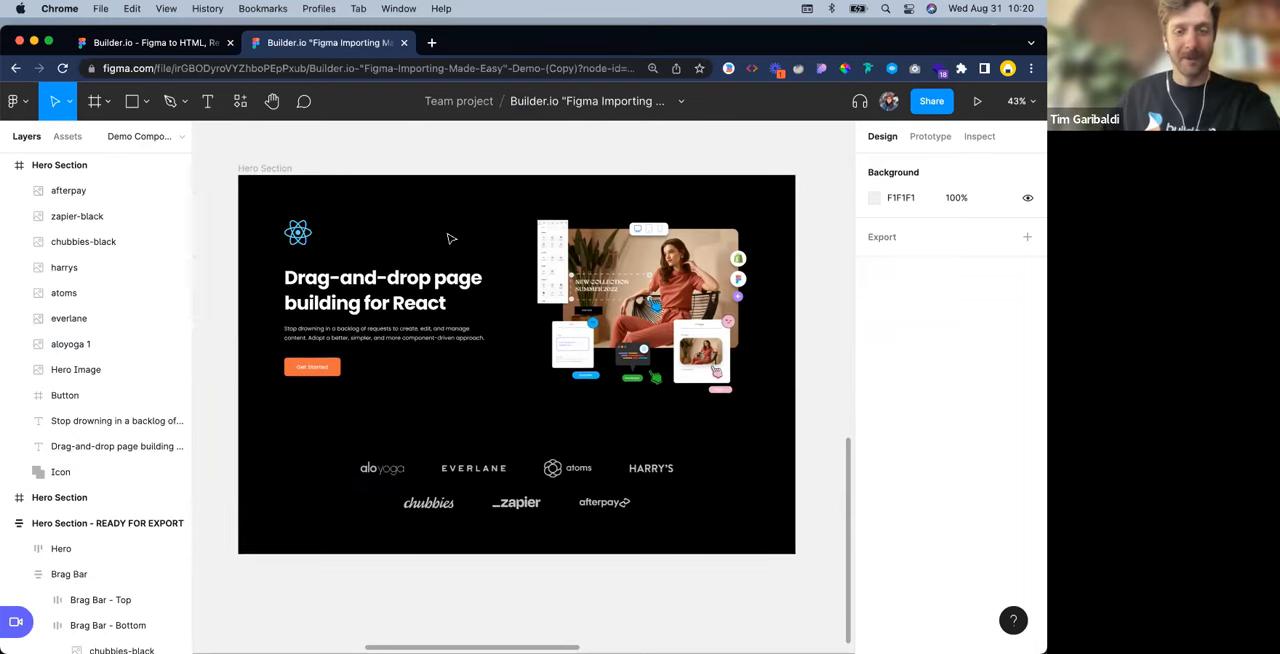
{"action": "left_click", "coordinate": [491, 258]}
{"action": "scroll", "coordinate": [490, 256], "scroll_direction": "down", "scroll_amount": 3}
{"action": "scroll", "coordinate": [450, 240], "scroll_direction": "down", "scroll_amount": 5}
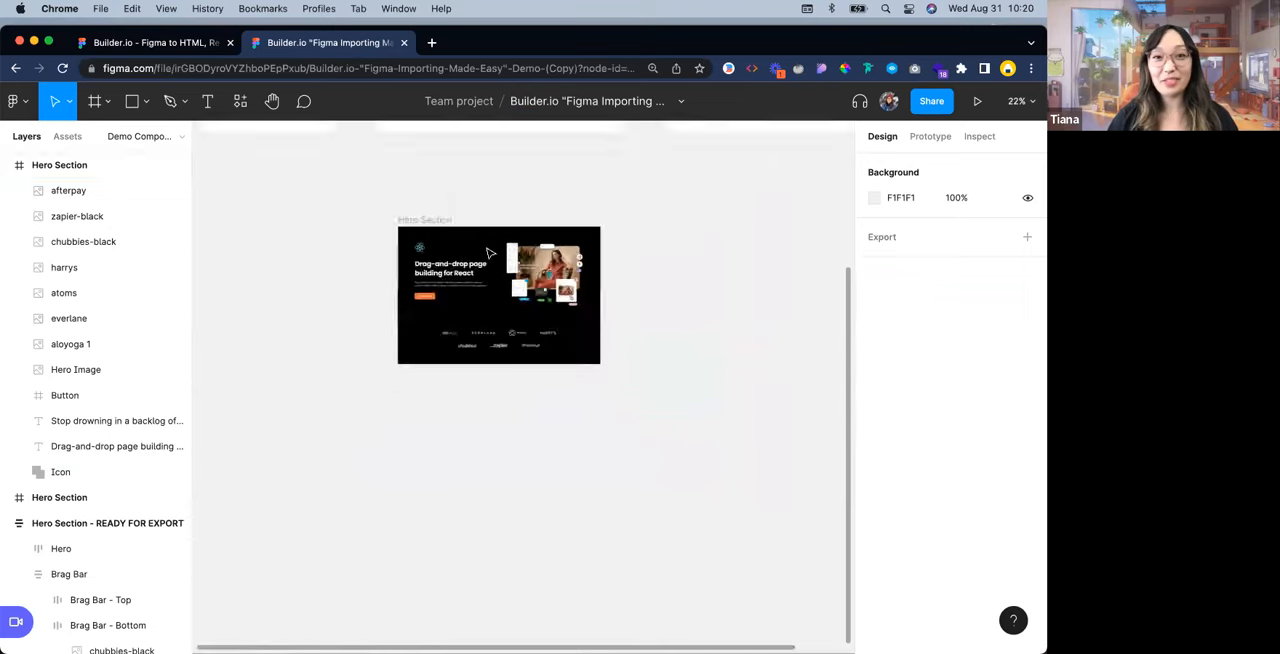
{"action": "left_click_drag", "start_coordinate": [411, 221], "coordinate": [628, 225]}
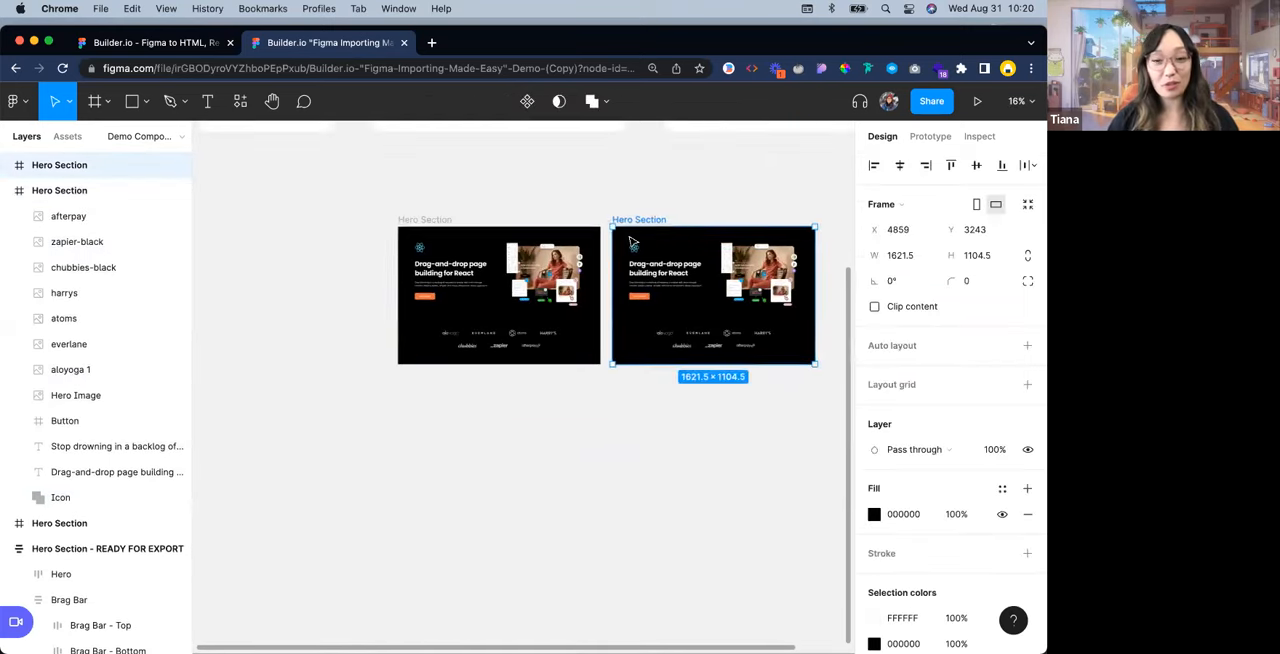
{"action": "scroll", "coordinate": [628, 228], "scroll_direction": "up", "scroll_amount": 4}
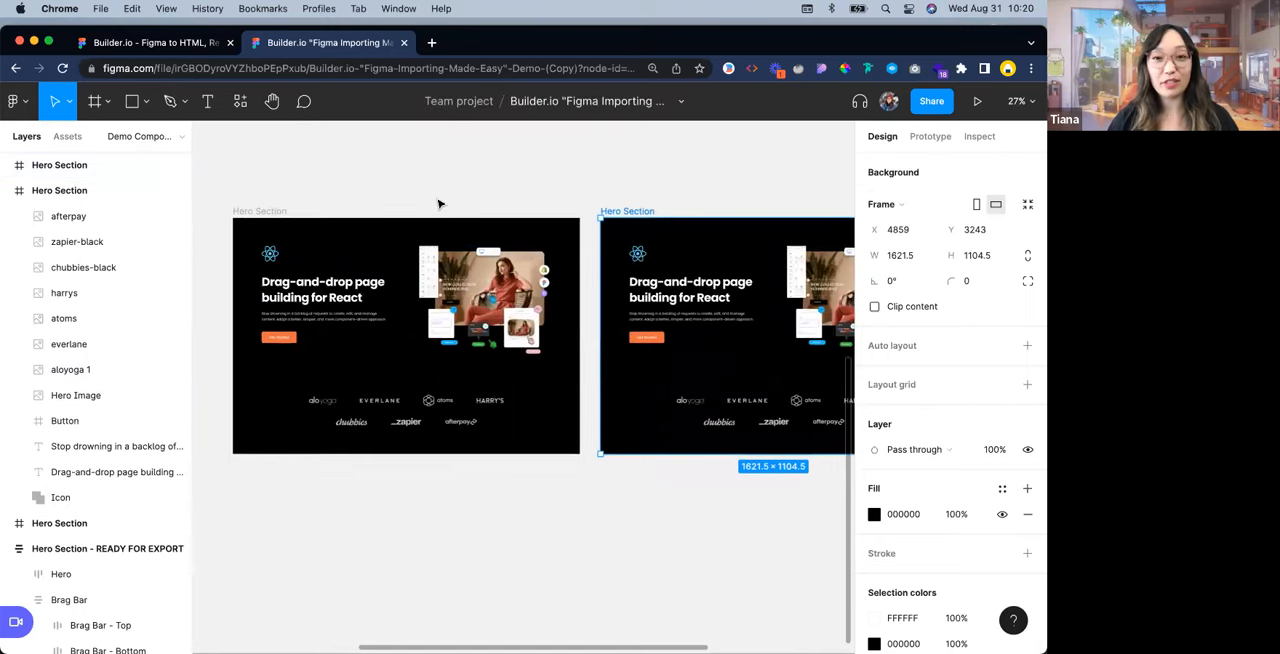
{"action": "left_click", "coordinate": [437, 203]}
Examine the left Hero Section copy up close, checking the brand logo images as a group
{"action": "scroll", "coordinate": [540, 300], "scroll_direction": "right", "scroll_amount": 2}
{"action": "scroll", "coordinate": [642, 285], "scroll_direction": "left", "scroll_amount": 4}
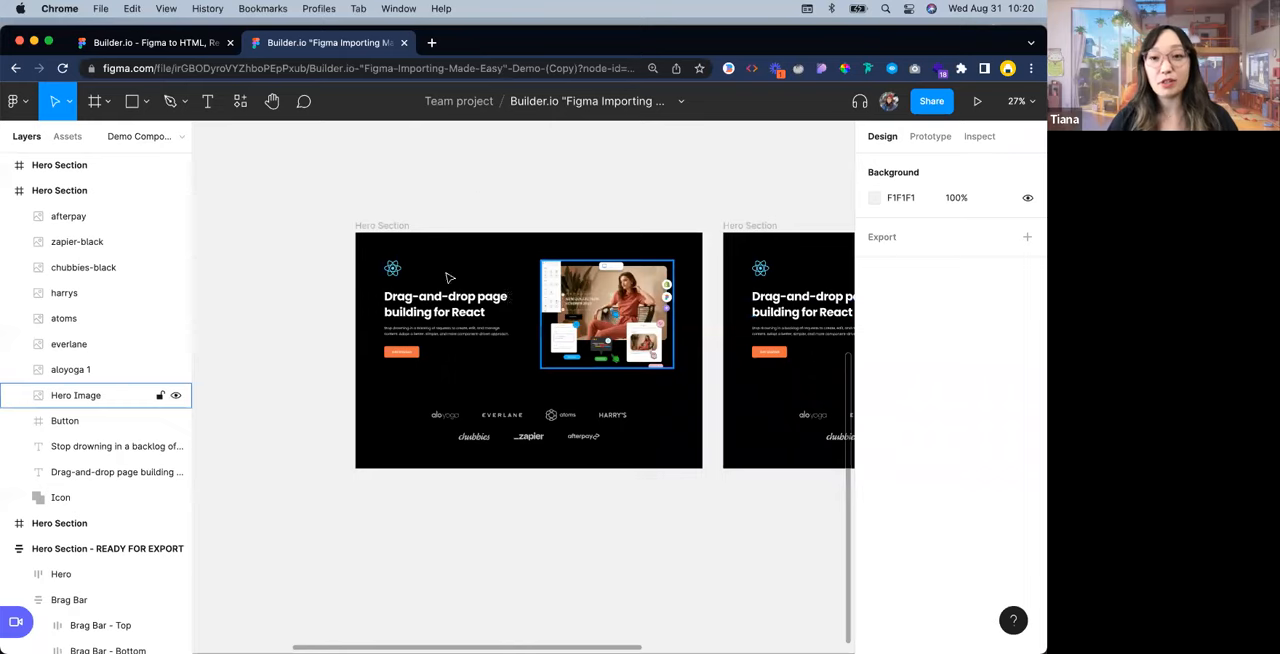
{"action": "scroll", "coordinate": [423, 215], "scroll_direction": "up", "scroll_amount": 1}
{"action": "scroll", "coordinate": [430, 216], "scroll_direction": "up", "scroll_amount": 4}
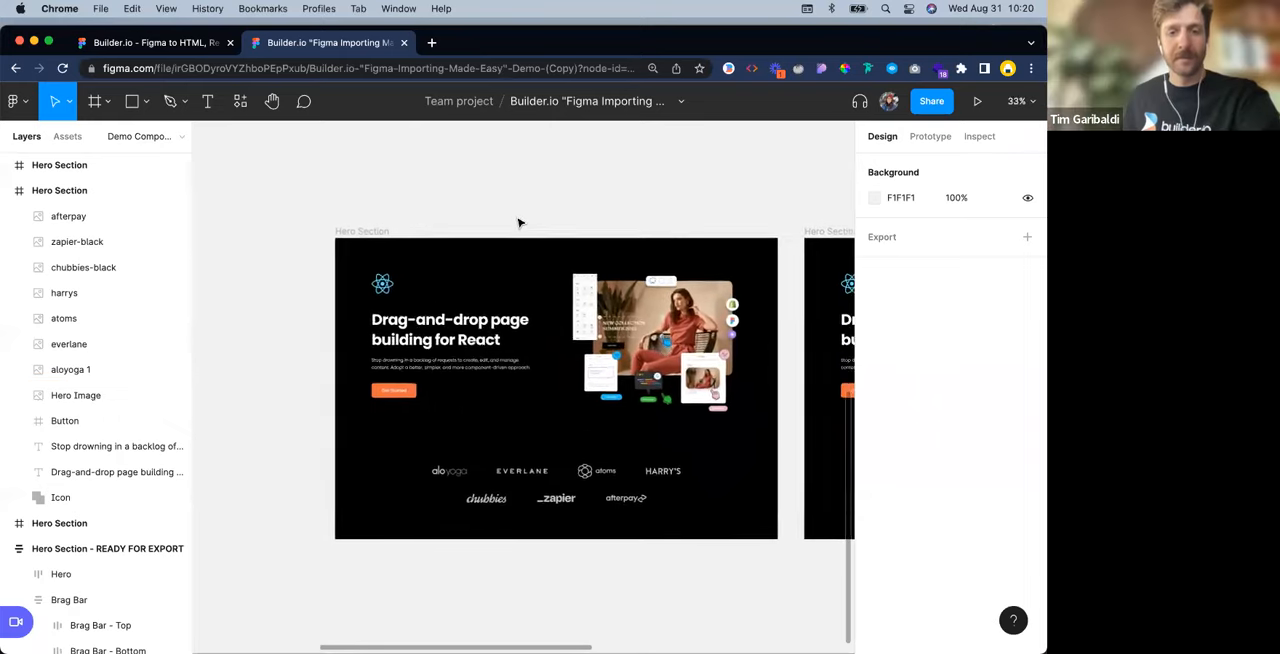
{"action": "left_click_drag", "start_coordinate": [574, 199], "coordinate": [470, 184]}
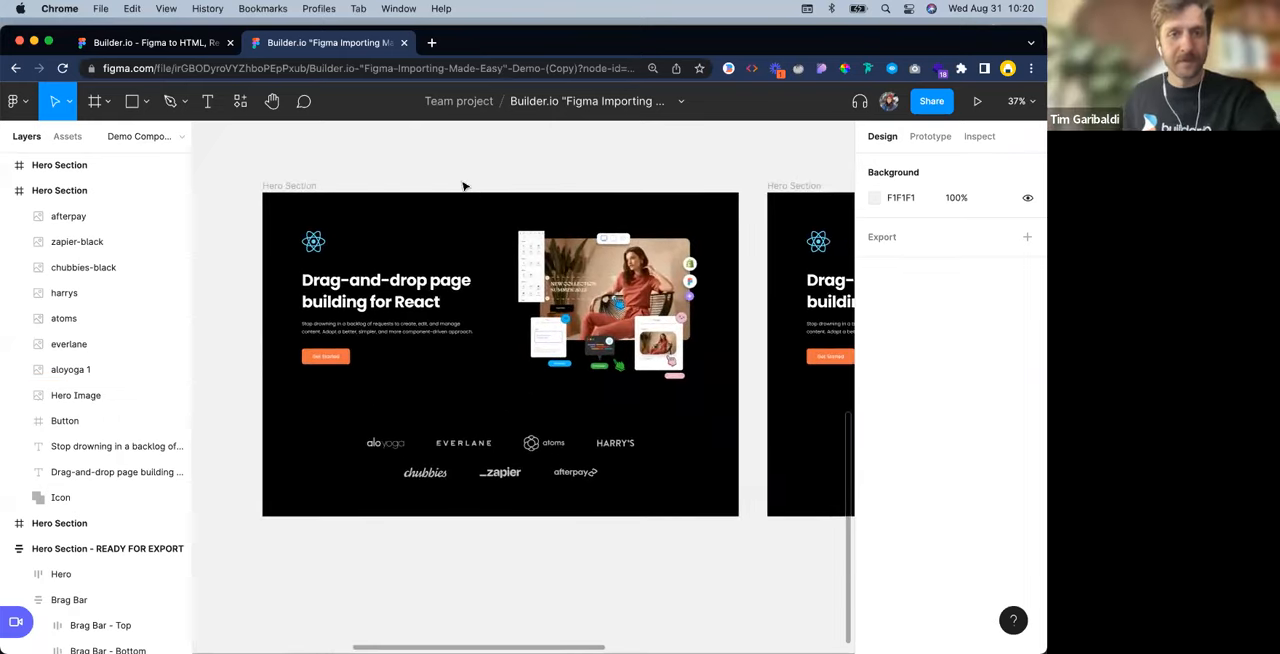
{"action": "scroll", "coordinate": [468, 184], "scroll_direction": "up", "scroll_amount": 1}
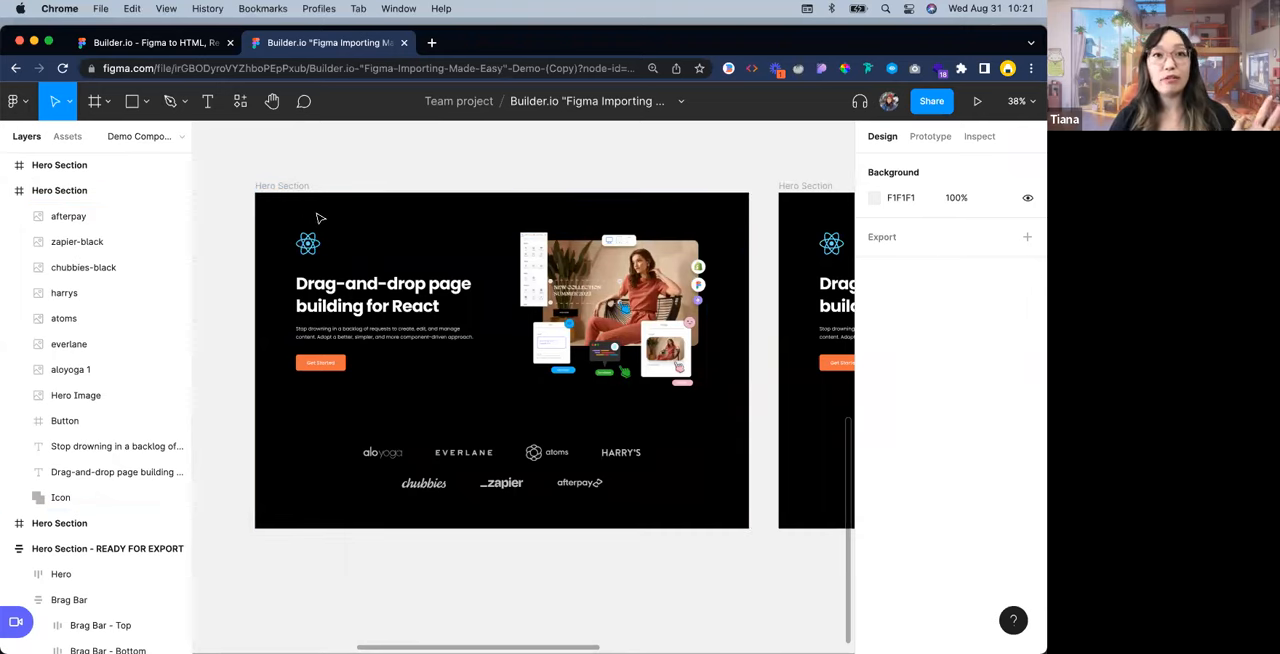
{"action": "scroll", "coordinate": [320, 285], "scroll_direction": "up", "scroll_amount": 3}
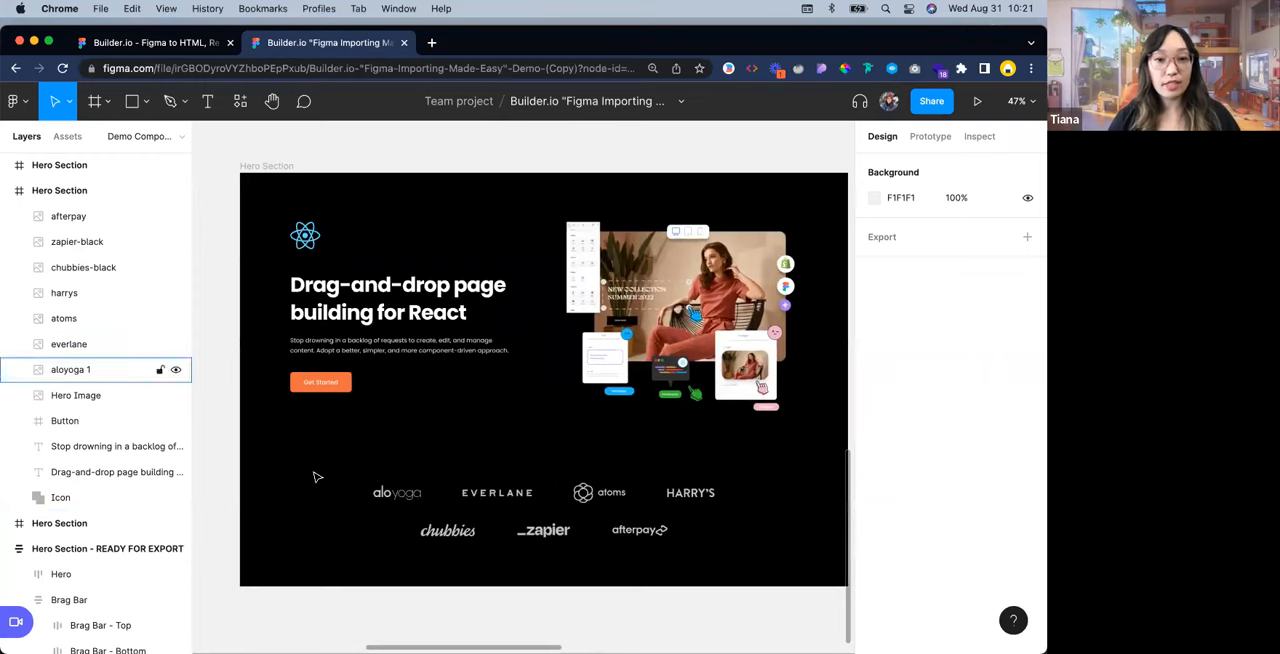
{"action": "left_click_drag", "start_coordinate": [314, 467], "coordinate": [752, 545]}
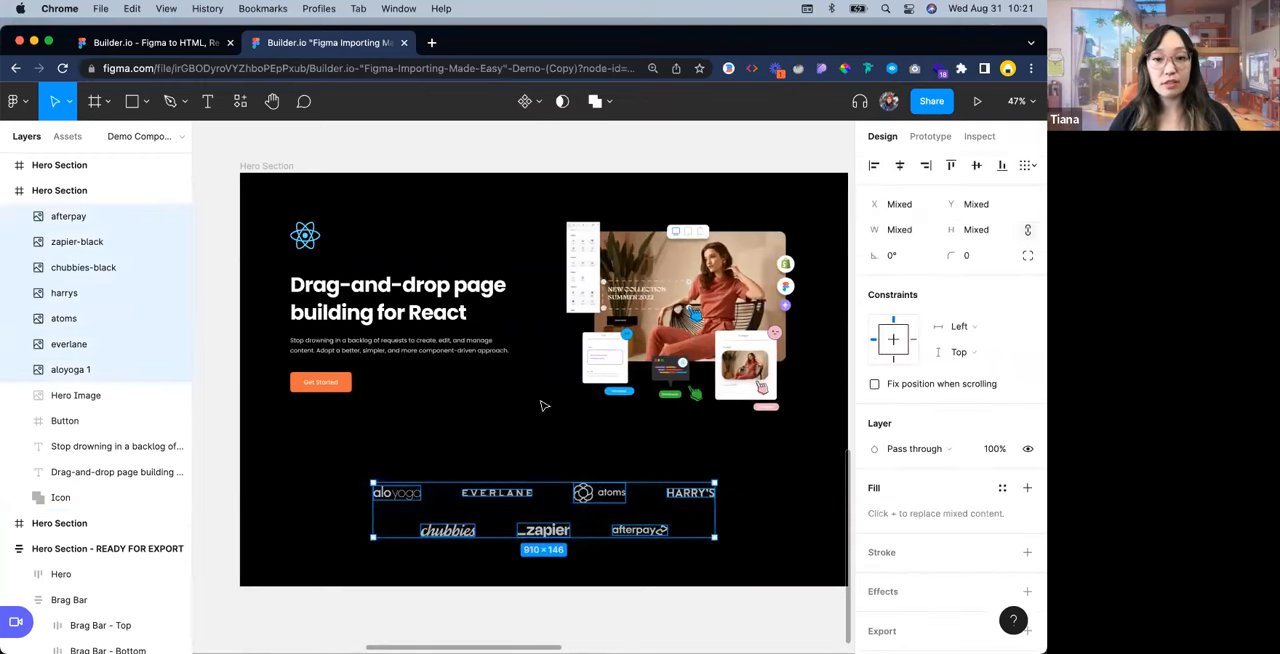
{"action": "left_click", "coordinate": [566, 278]}
{"action": "left_click", "coordinate": [327, 242]}
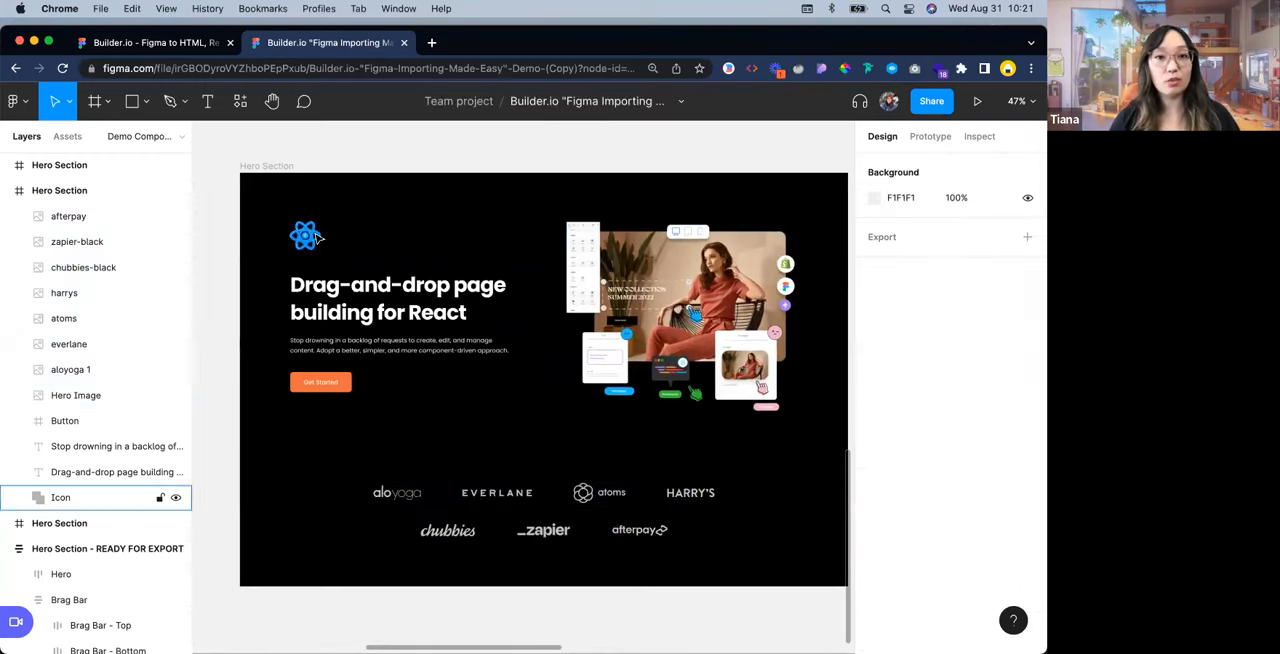
Select the React icon above the headline and locate the Rasterize selection command among the object commands
{"action": "left_click", "coordinate": [317, 236]}
{"action": "scroll", "coordinate": [315, 234], "scroll_direction": "up", "scroll_amount": 3}
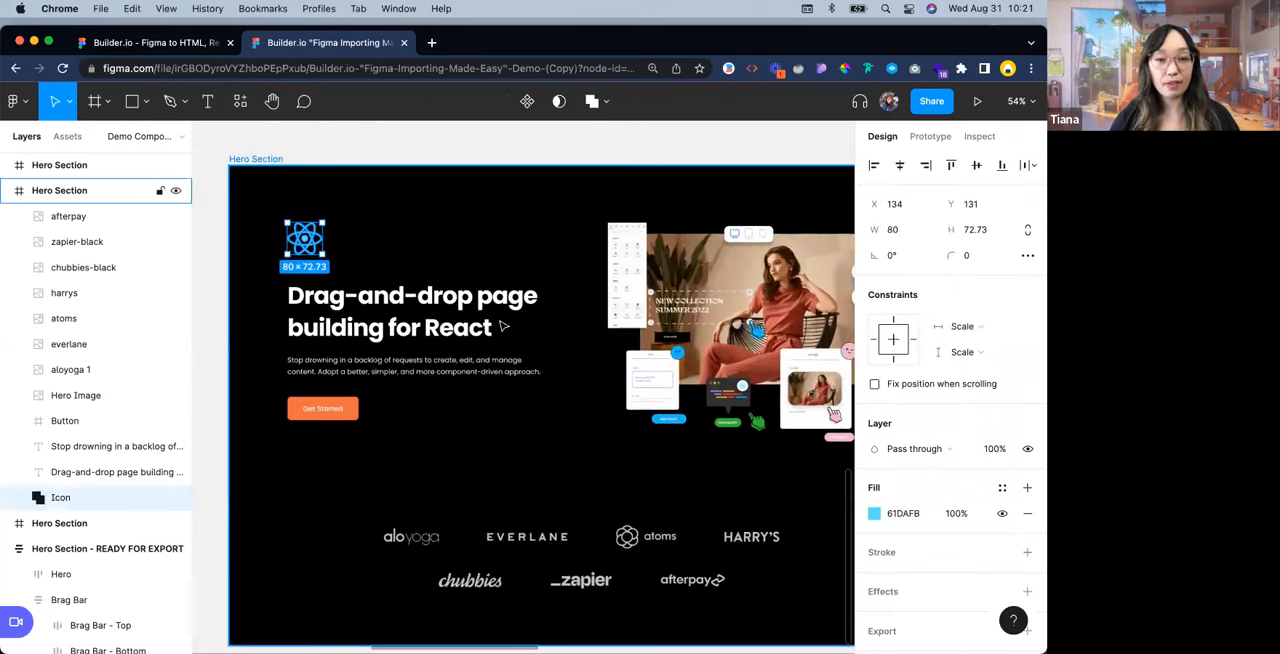
{"action": "scroll", "coordinate": [312, 232], "scroll_direction": "up", "scroll_amount": 5}
{"action": "scroll", "coordinate": [403, 262], "scroll_direction": "up", "scroll_amount": 1}
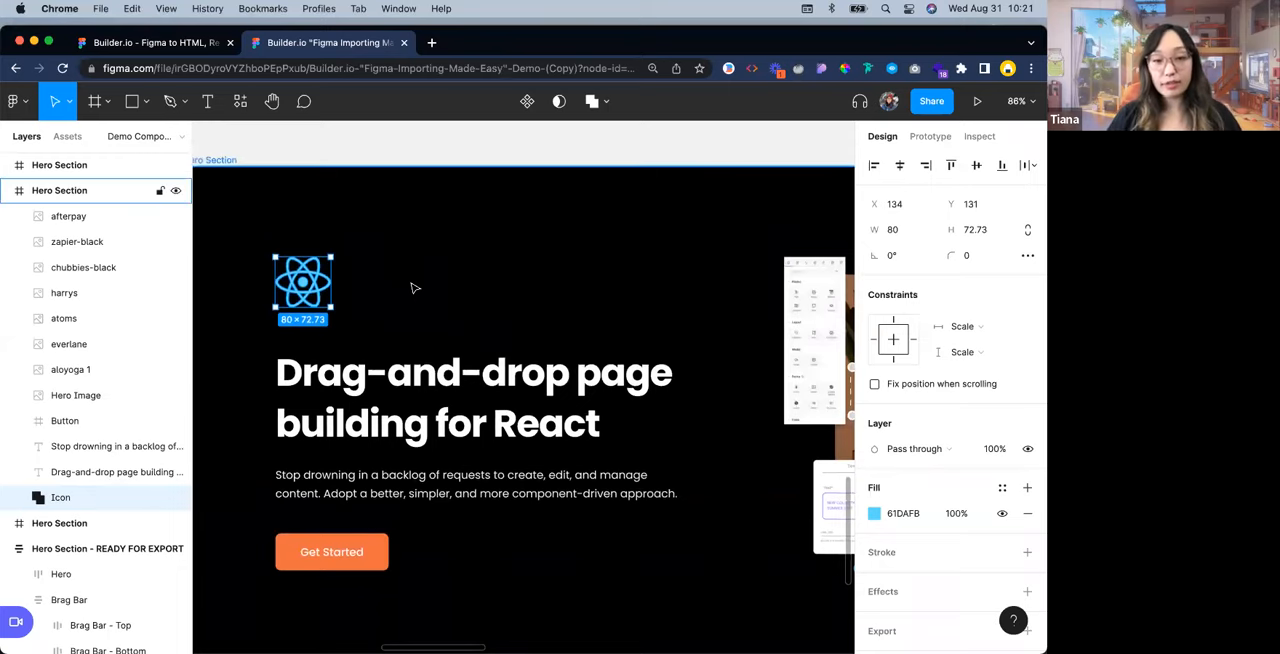
{"action": "left_click", "coordinate": [10, 99]}
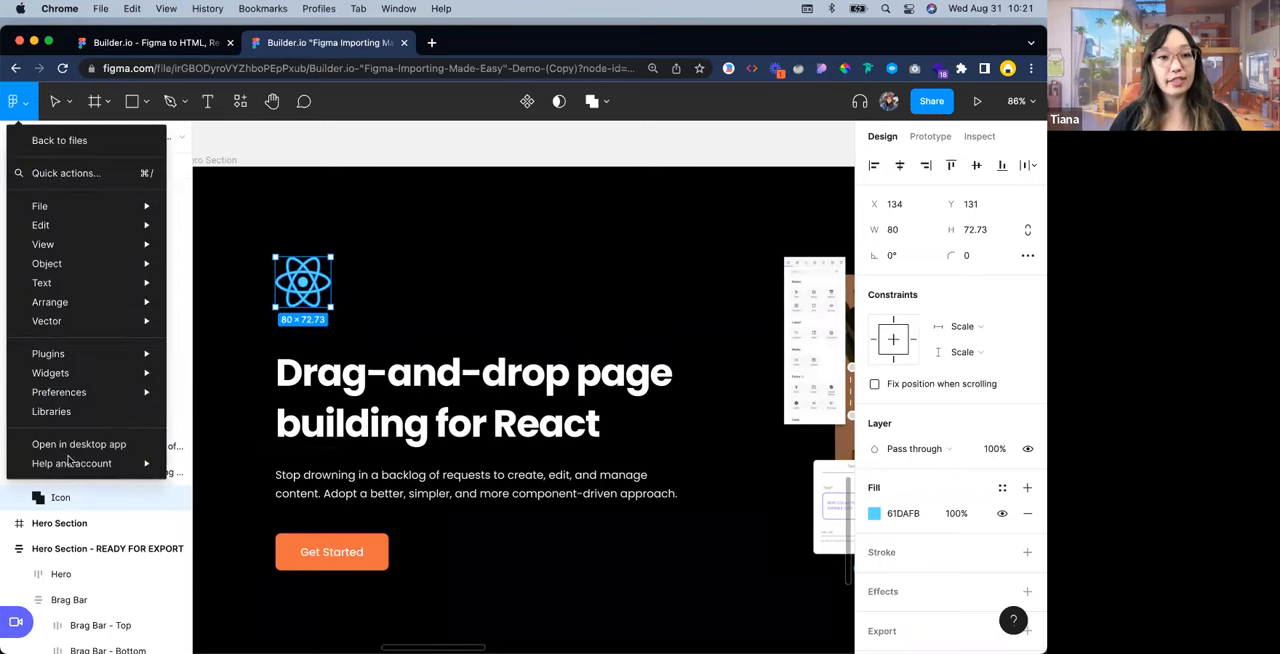
{"action": "mouse_move", "coordinate": [92, 208]}
{"action": "mouse_move", "coordinate": [125, 265]}
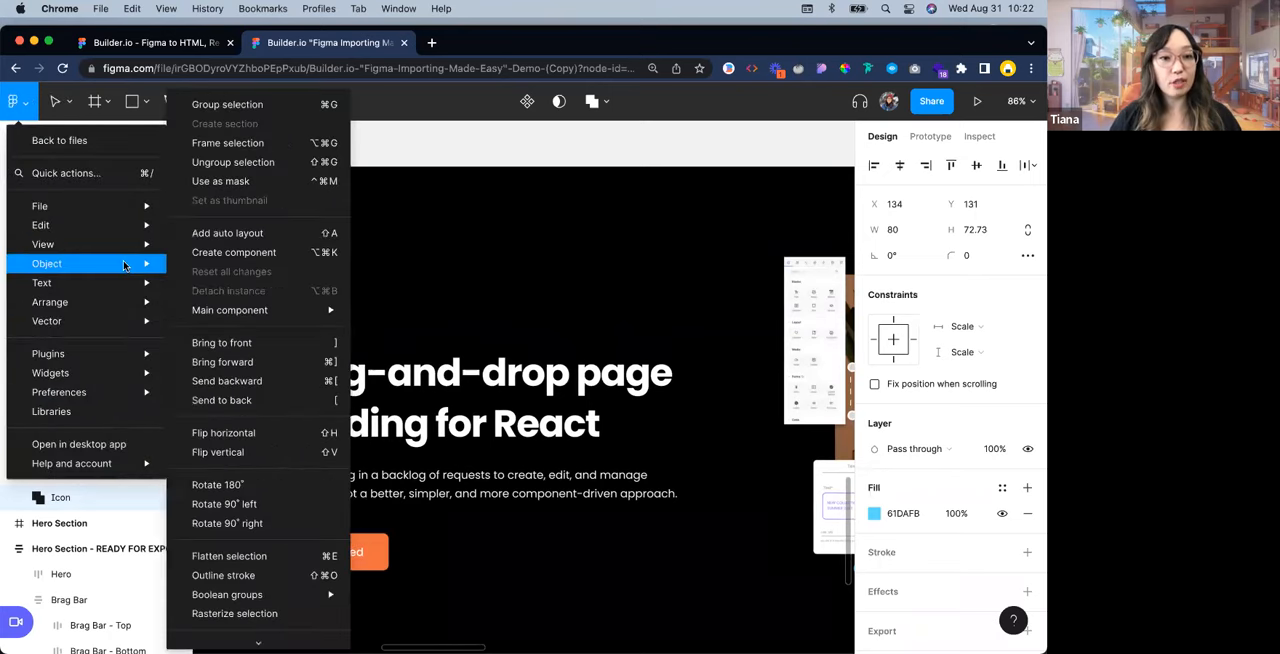
{"action": "scroll", "coordinate": [265, 600], "scroll_direction": "down", "scroll_amount": 1}
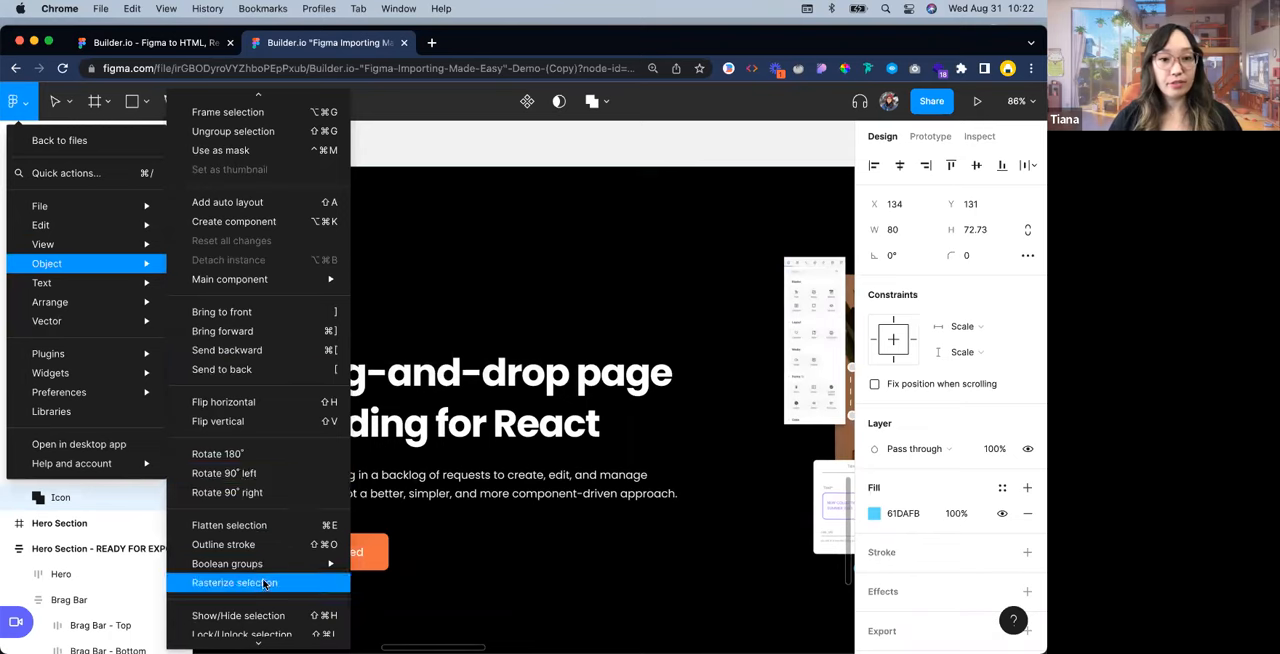
{"action": "left_click", "coordinate": [430, 283]}
Rasterize the React icon above the headline using the Rasterize selection command, found by searching for "raster"
{"action": "left_click", "coordinate": [335, 270]}
{"action": "left_click", "coordinate": [323, 275]}
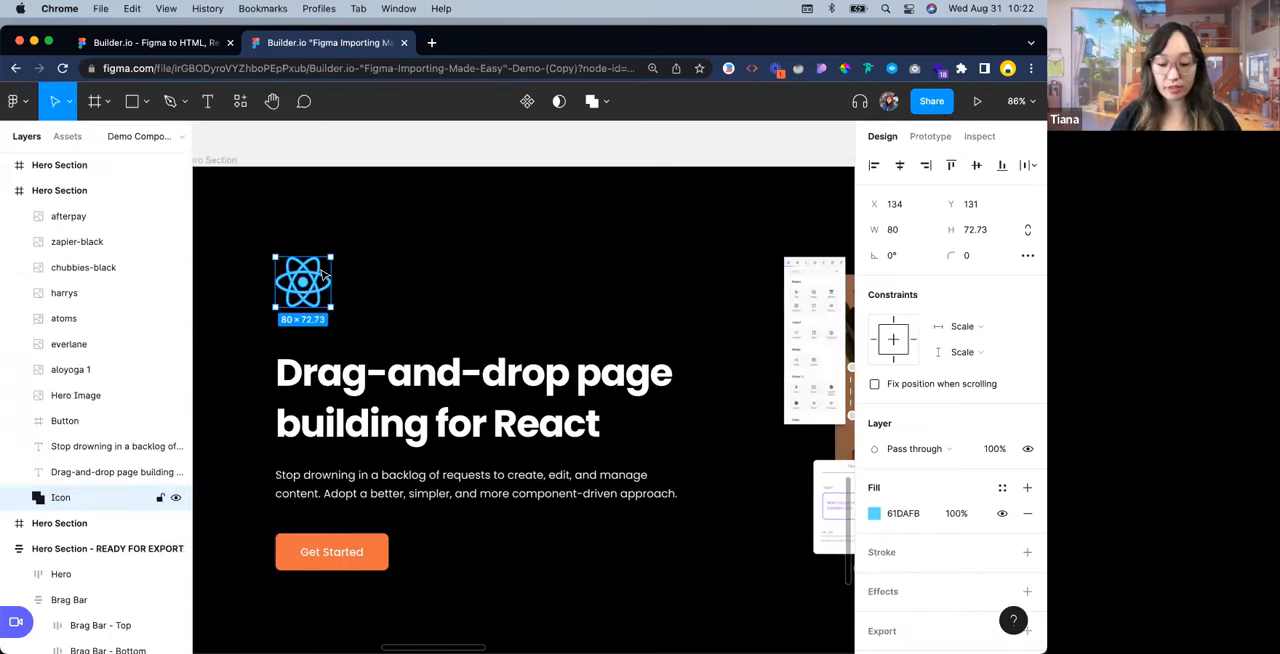
{"action": "key", "text": "super+slash"}
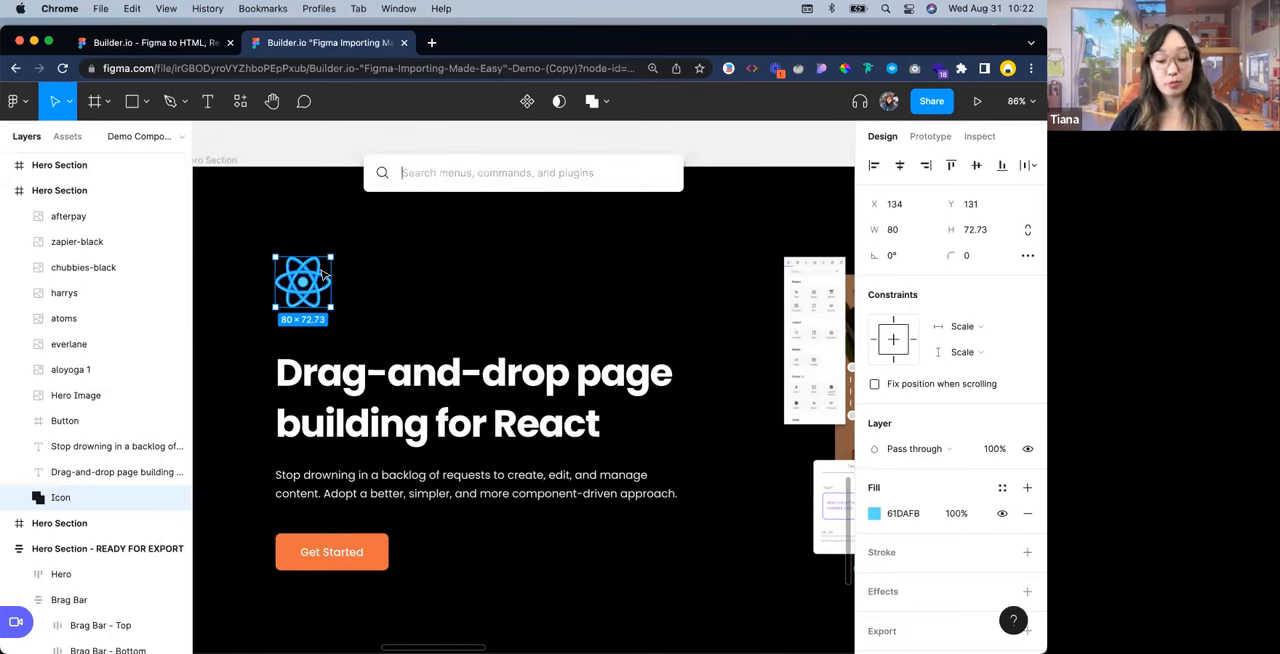
{"action": "type", "text": "raster"}
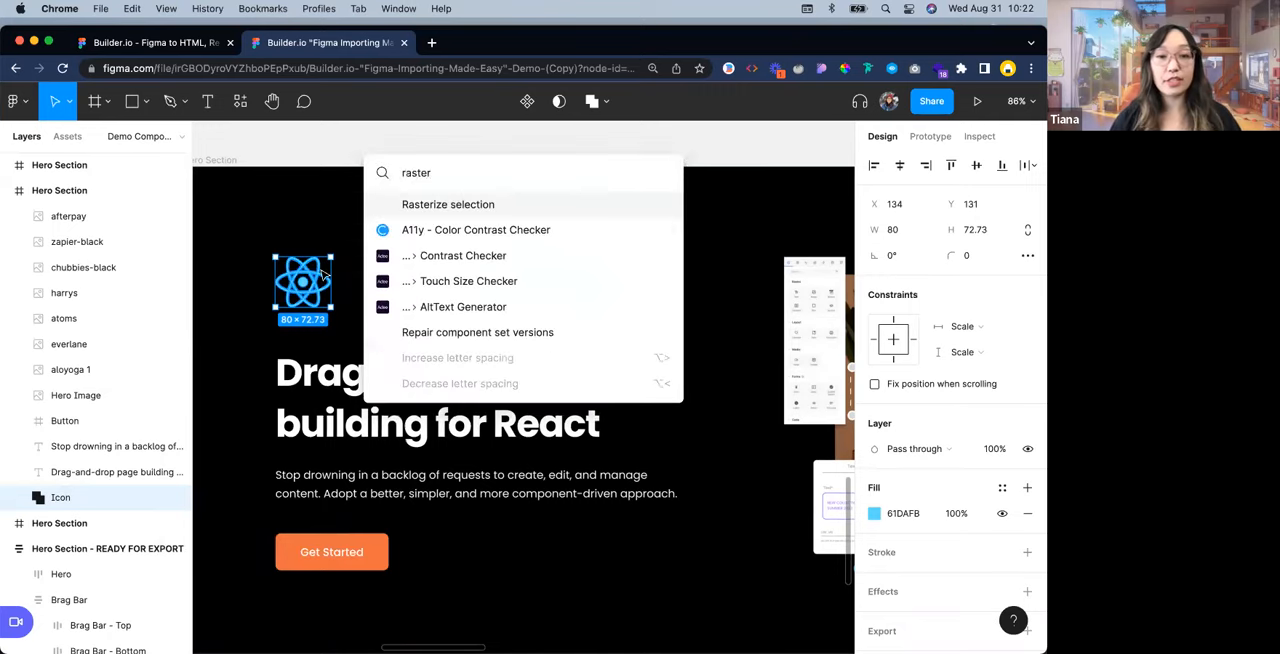
{"action": "left_click", "coordinate": [433, 207]}
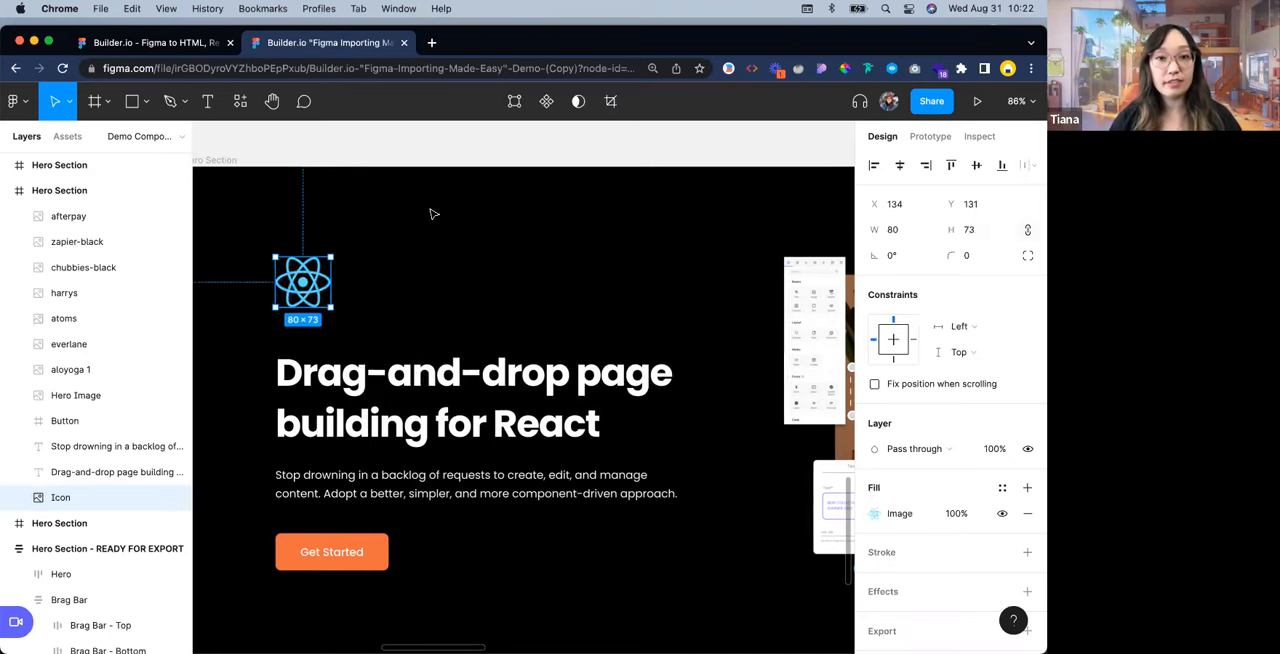
{"action": "left_click", "coordinate": [433, 287]}
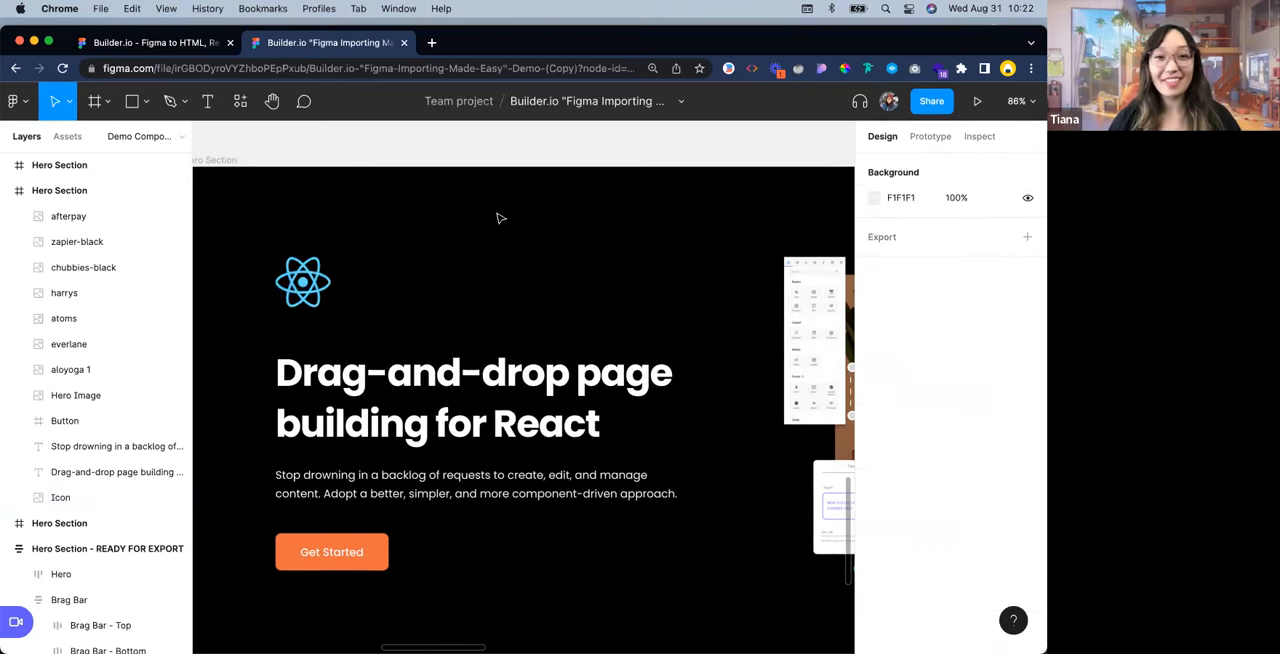
Look over the whole Hero Section copy, from the icon and headline to the hero image and brand logos
{"action": "scroll", "coordinate": [500, 220], "scroll_direction": "down", "scroll_amount": 3}
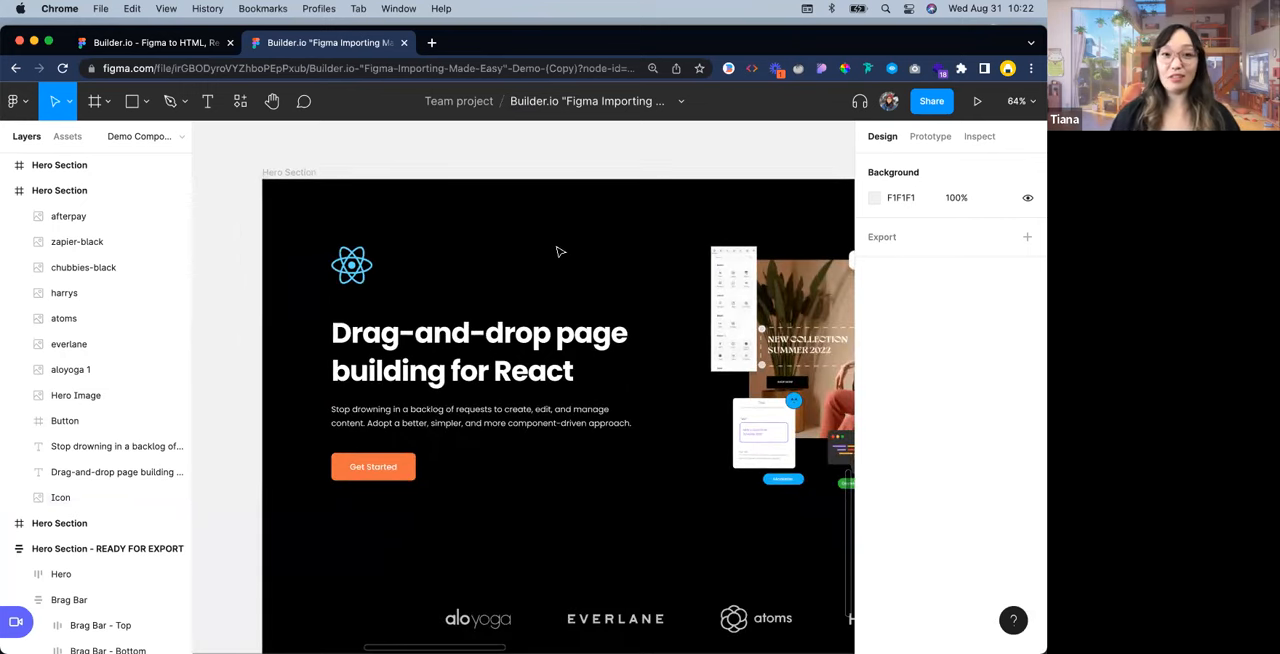
{"action": "scroll", "coordinate": [560, 252], "scroll_direction": "down", "scroll_amount": 2}
{"action": "scroll", "coordinate": [560, 252], "scroll_direction": "right", "scroll_amount": 2}
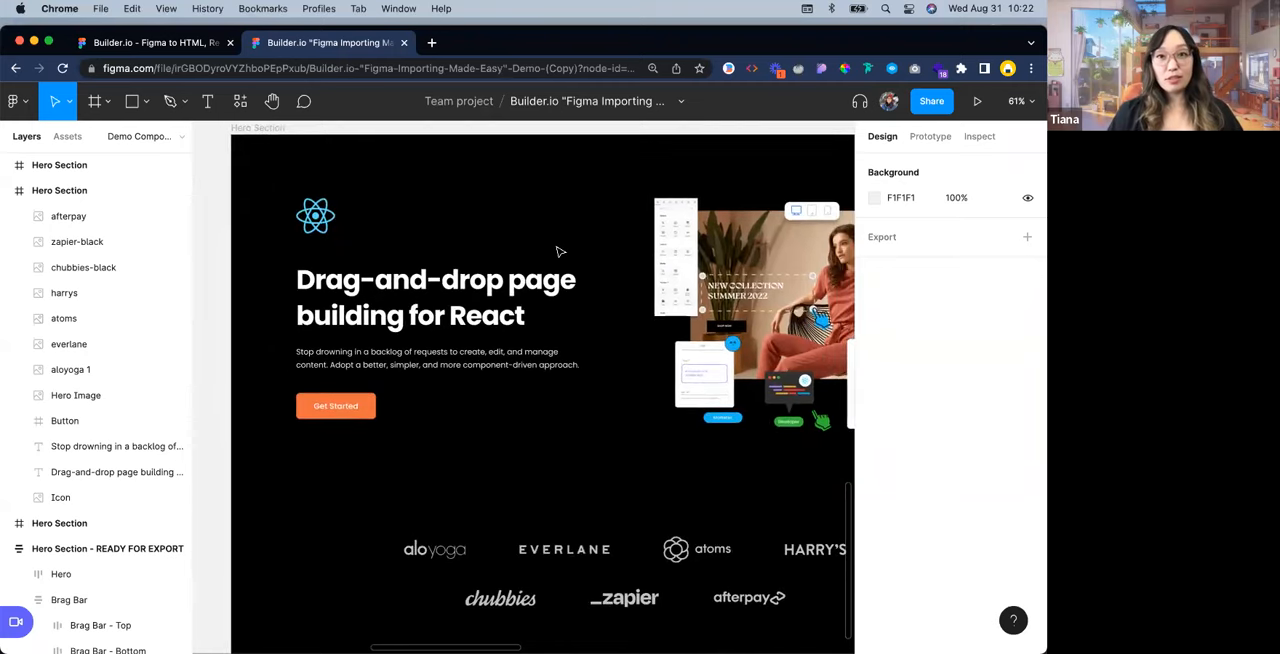
{"action": "scroll", "coordinate": [560, 252], "scroll_direction": "down", "scroll_amount": 1, "text": "ctrl"}
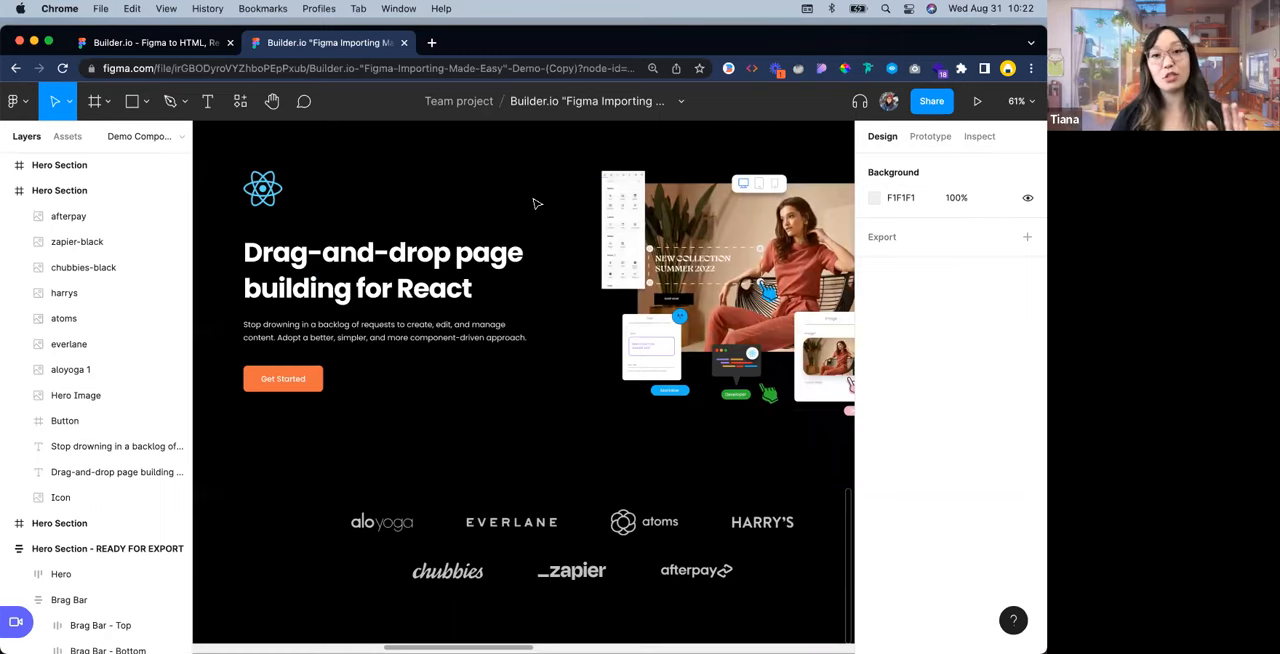
{"action": "left_click", "coordinate": [460, 290]}
{"action": "left_click", "coordinate": [440, 208]}
{"action": "scroll", "coordinate": [440, 208], "scroll_direction": "left", "scroll_amount": 2}
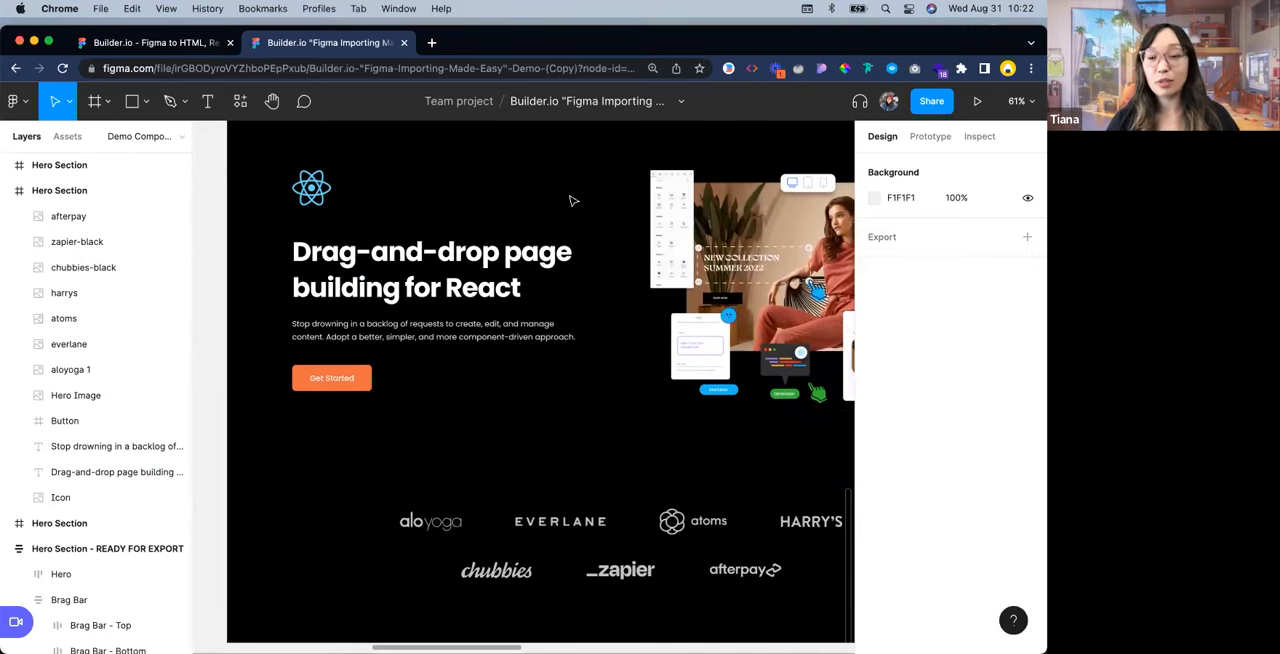
{"action": "scroll", "coordinate": [532, 210], "scroll_direction": "right", "scroll_amount": 2}
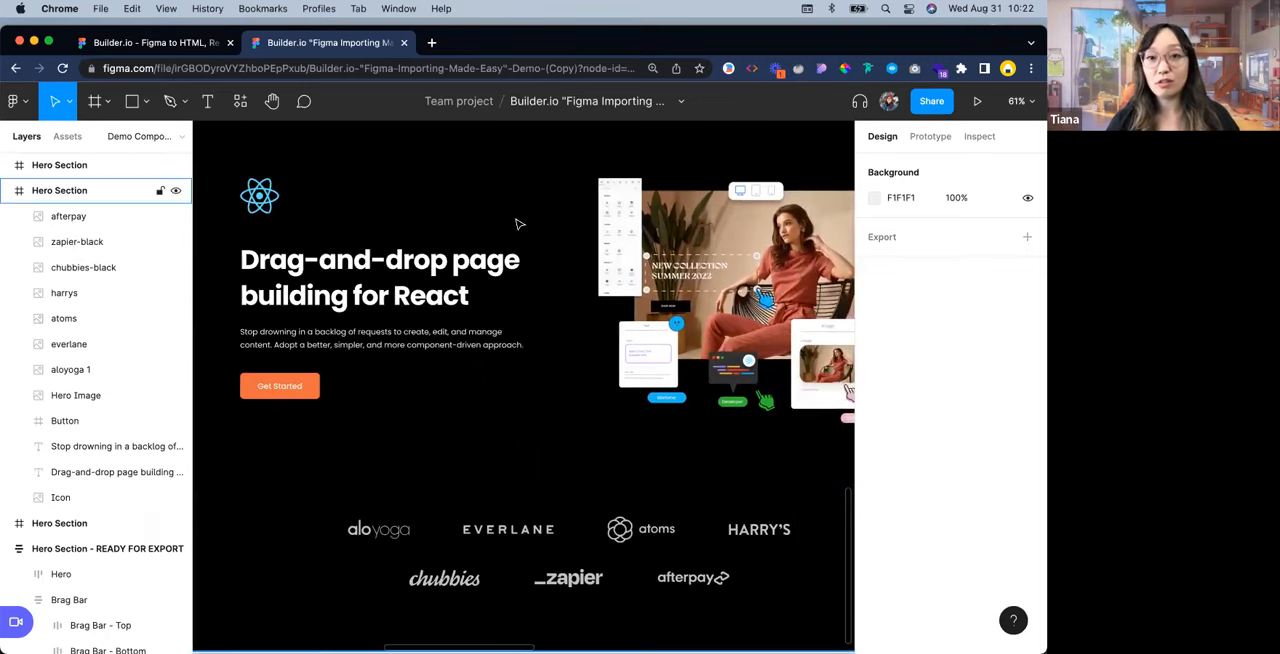
{"action": "scroll", "coordinate": [517, 220], "scroll_direction": "down", "scroll_amount": 2}
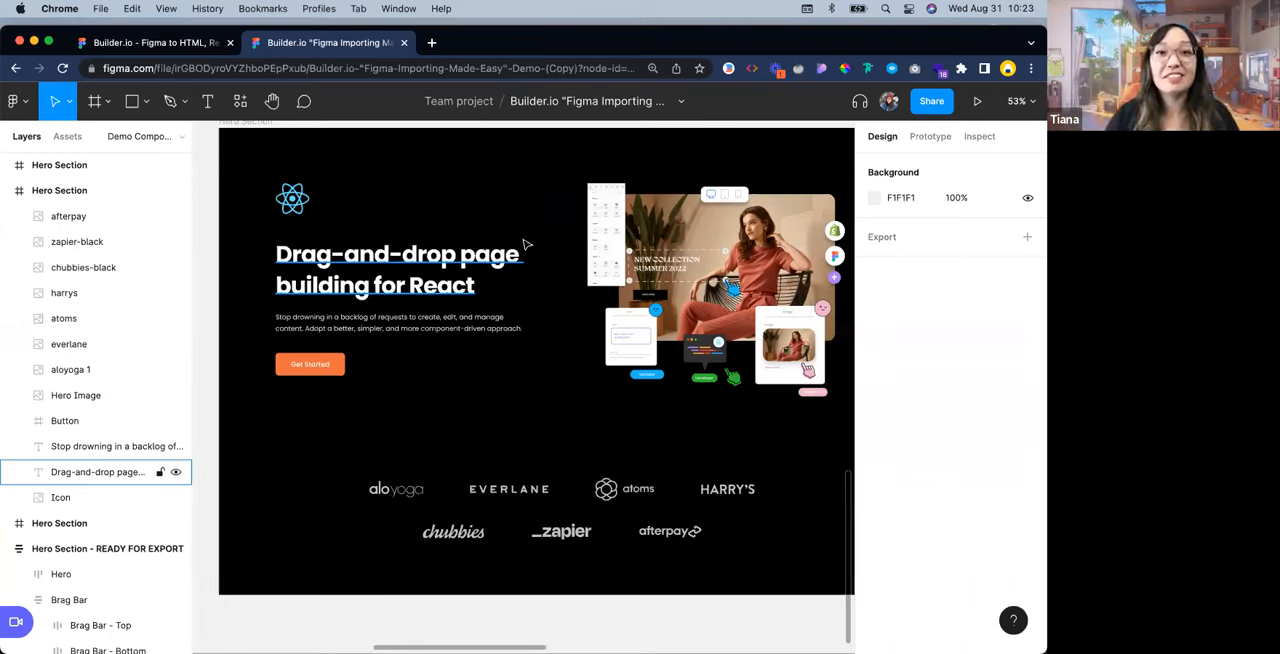
{"action": "scroll", "coordinate": [403, 277], "scroll_direction": "up", "scroll_amount": 1}
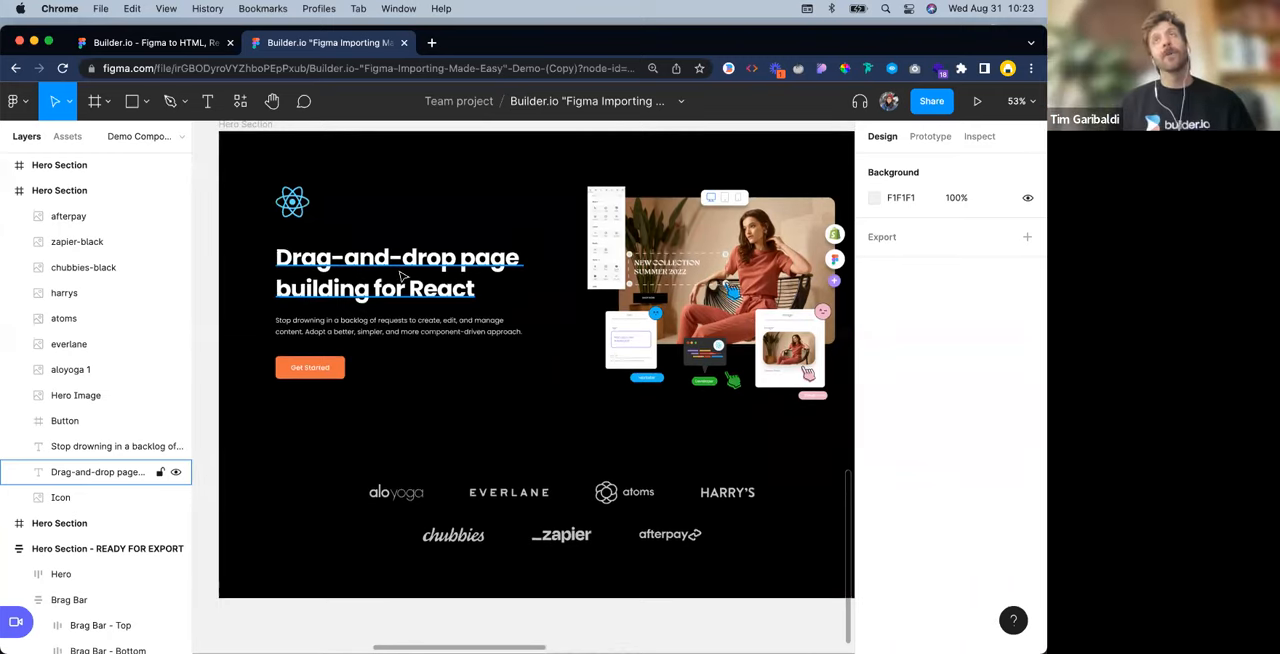
{"action": "scroll", "coordinate": [348, 257], "scroll_direction": "up", "scroll_amount": 3}
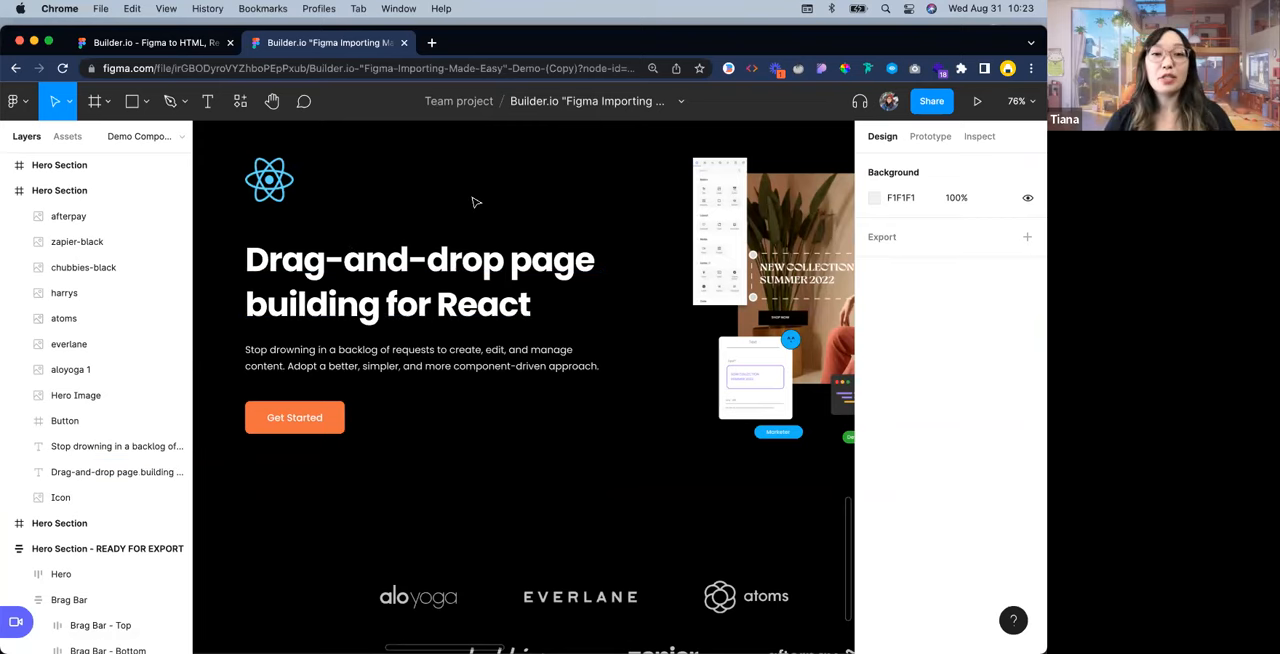
Try moving the headline on its own to X 407, Y 204, and undo the move
{"action": "scroll", "coordinate": [466, 191], "scroll_direction": "down", "scroll_amount": 3}
{"action": "left_click", "coordinate": [540, 254]}
{"action": "left_click_drag", "start_coordinate": [540, 254], "coordinate": [654, 230]}
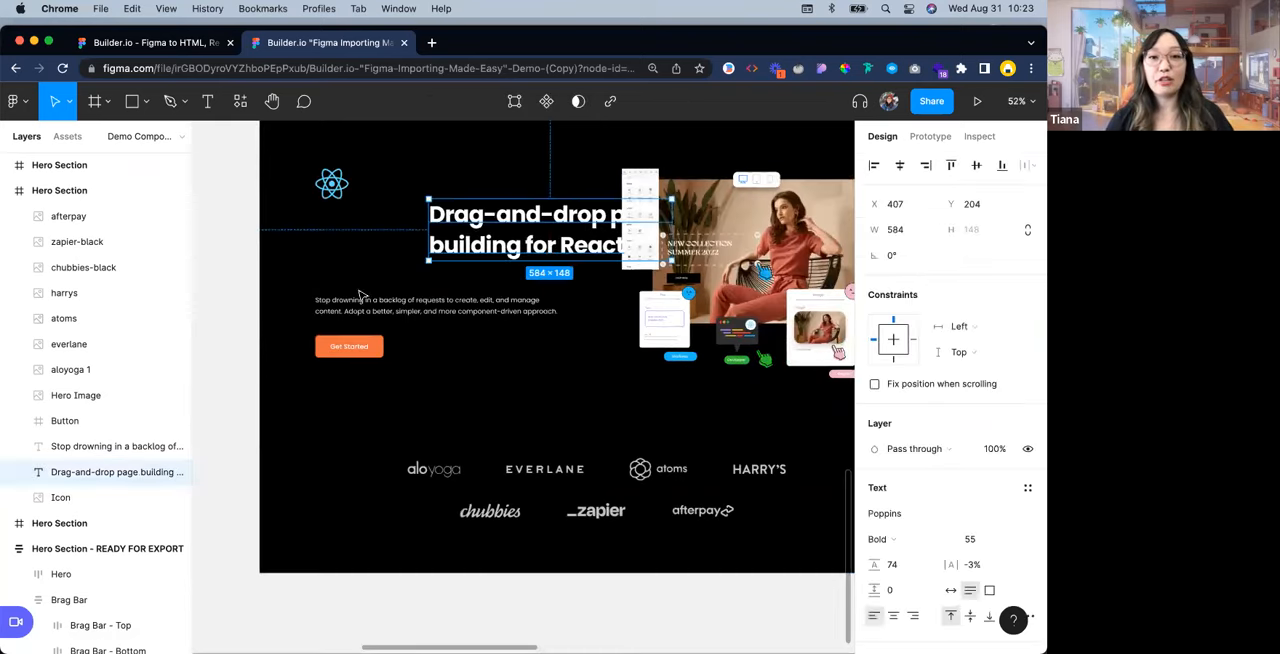
{"action": "key", "text": "super+z"}
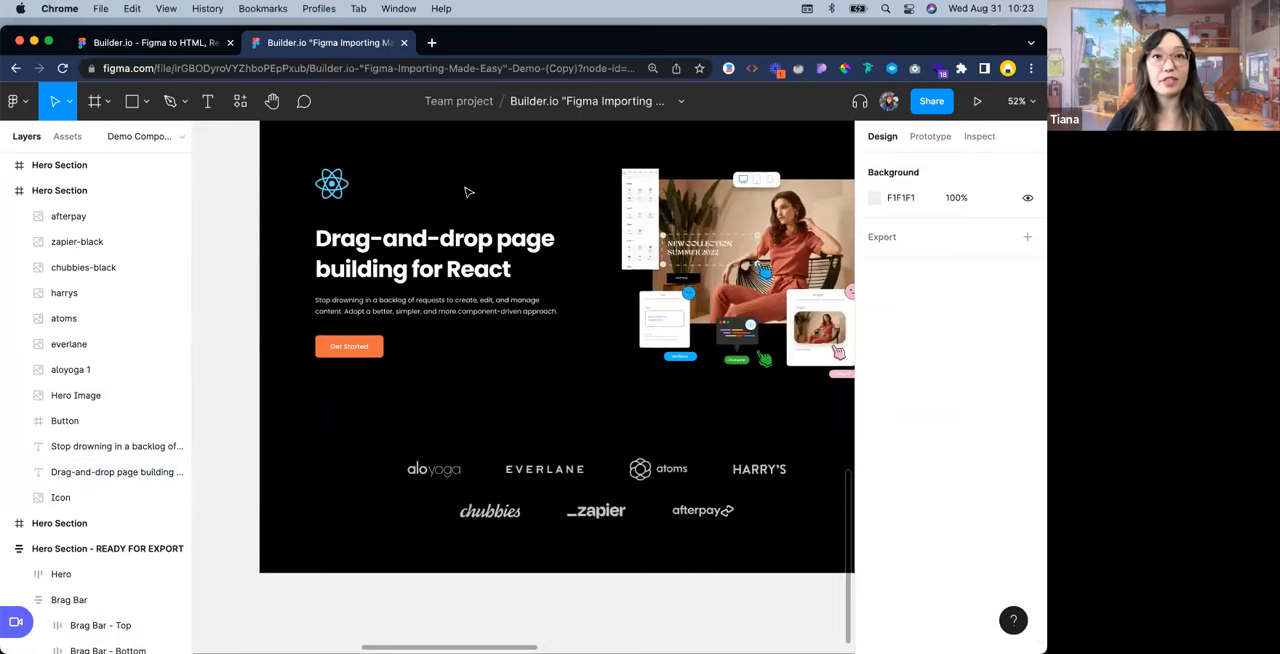
{"action": "left_click_drag", "start_coordinate": [510, 203], "coordinate": [515, 230]}
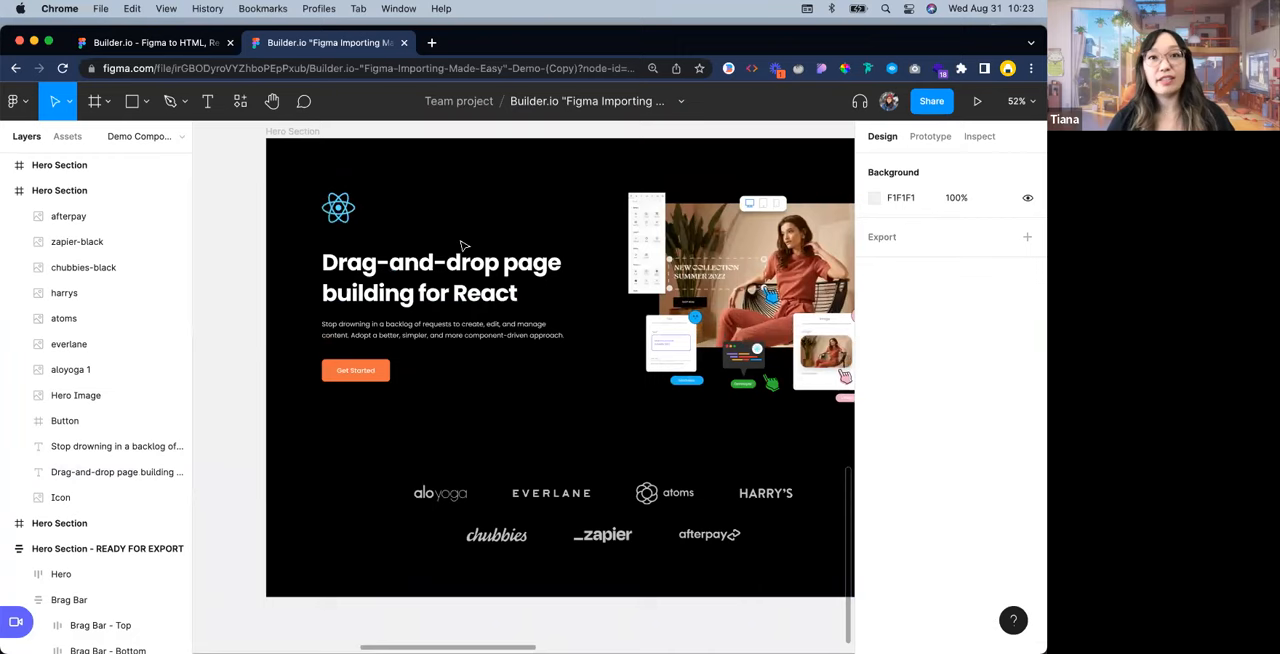
{"action": "scroll", "coordinate": [401, 250], "scroll_direction": "right", "scroll_amount": 3}
{"action": "scroll", "coordinate": [401, 250], "scroll_direction": "up", "scroll_amount": 1}
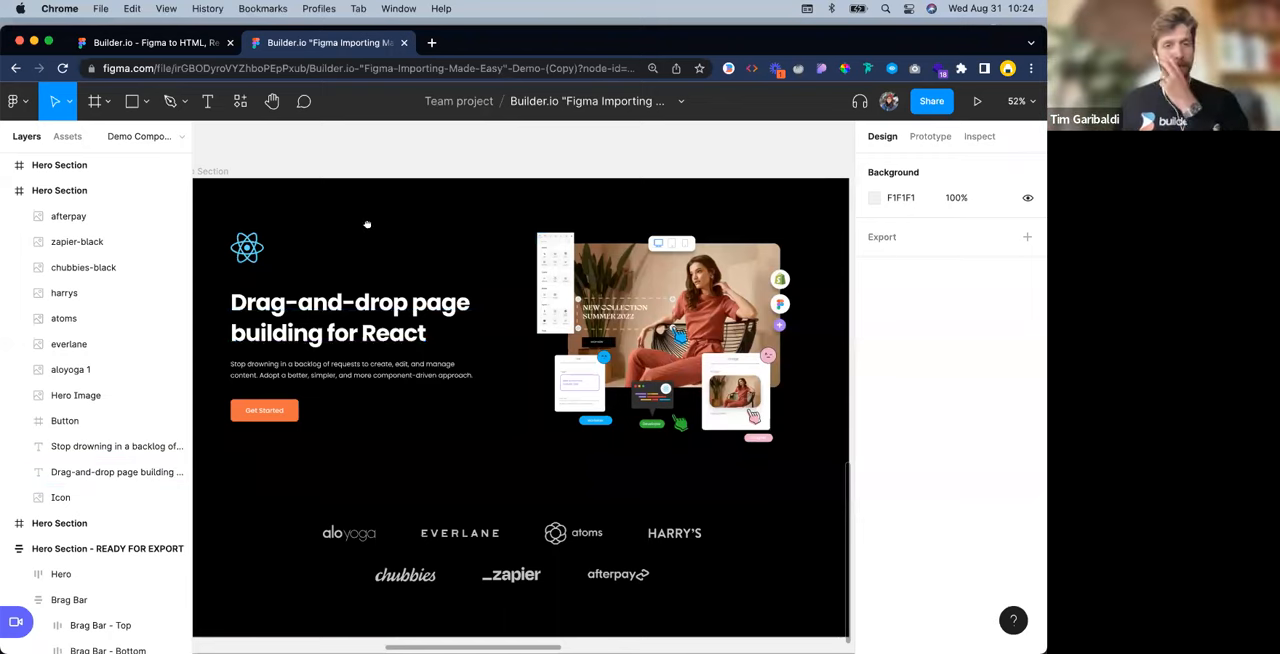
{"action": "scroll", "coordinate": [407, 269], "scroll_direction": "left", "scroll_amount": 2}
{"action": "scroll", "coordinate": [407, 269], "scroll_direction": "up", "scroll_amount": 2}
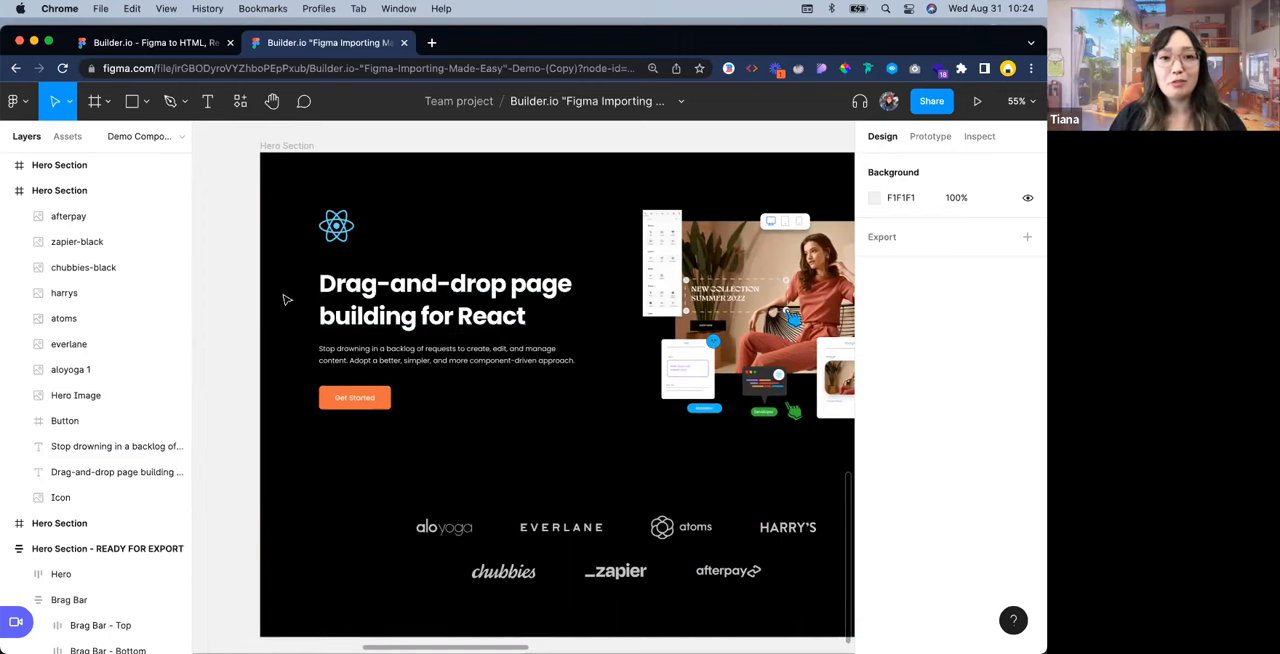
{"action": "scroll", "coordinate": [317, 290], "scroll_direction": "up", "scroll_amount": 5}
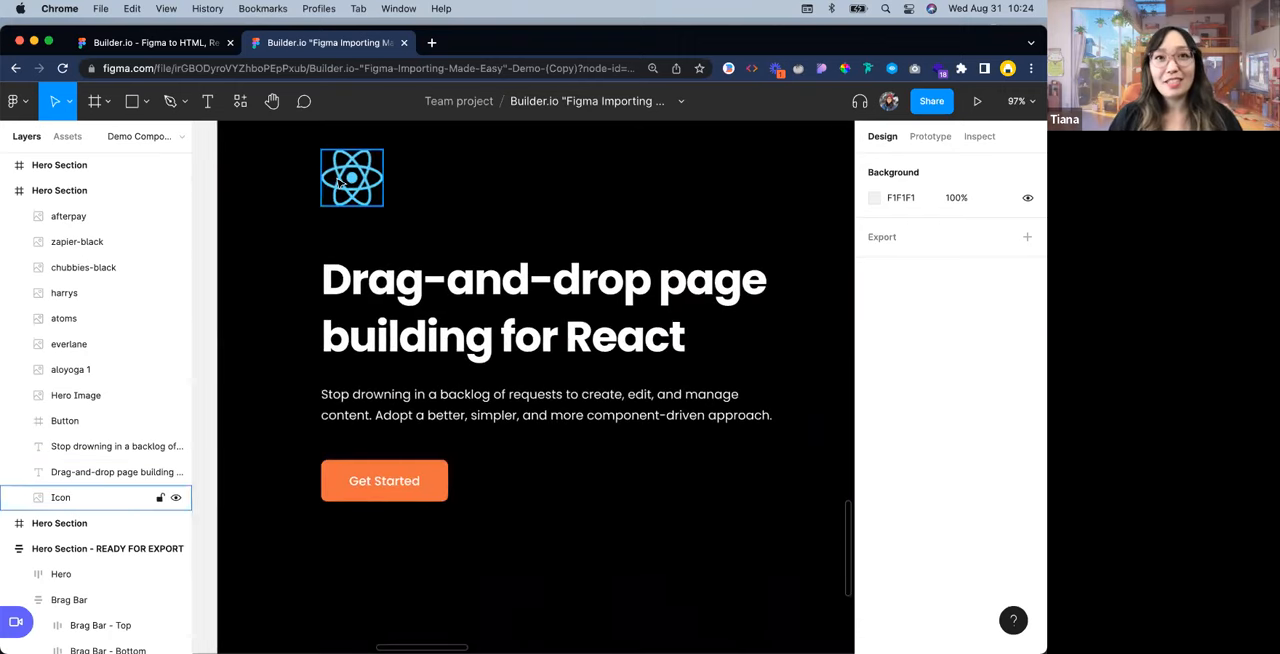
Examine the spacing between the icon and headline, and between the headline and description, by selecting each pair together
{"action": "left_click", "coordinate": [352, 185]}
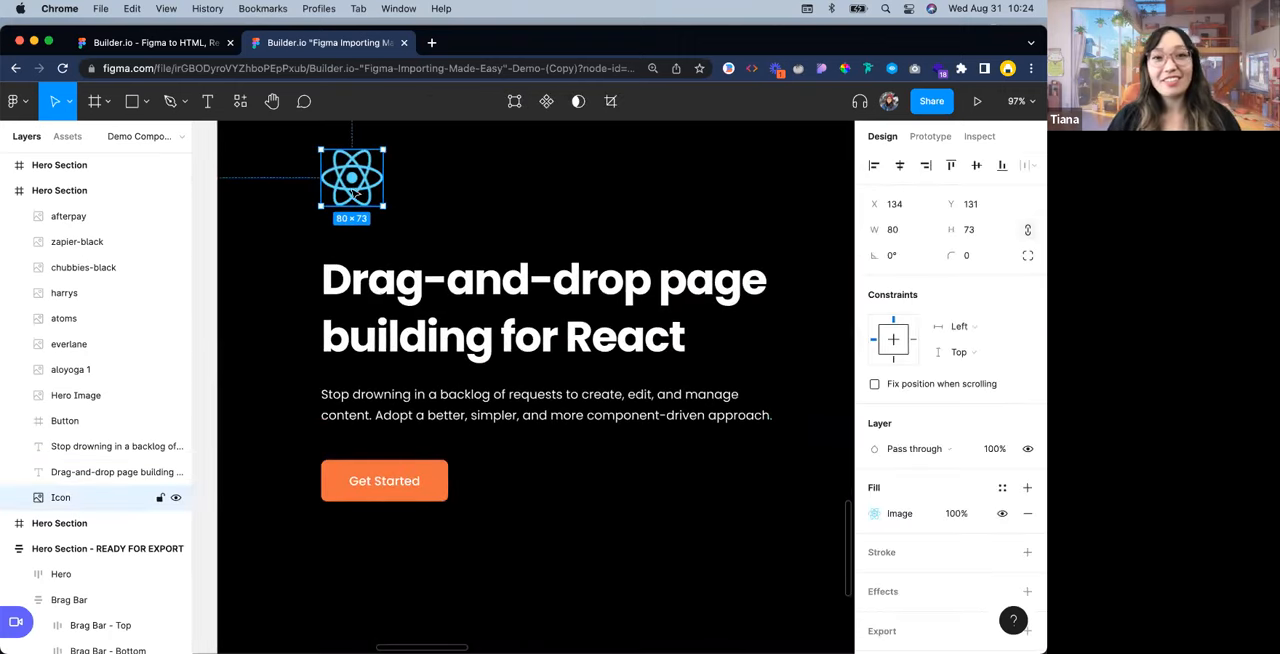
{"action": "left_click", "coordinate": [428, 214]}
{"action": "left_click_drag", "start_coordinate": [396, 238], "coordinate": [394, 263]}
{"action": "left_click", "coordinate": [391, 291]}
{"action": "left_click", "coordinate": [383, 180], "text": "shift"}
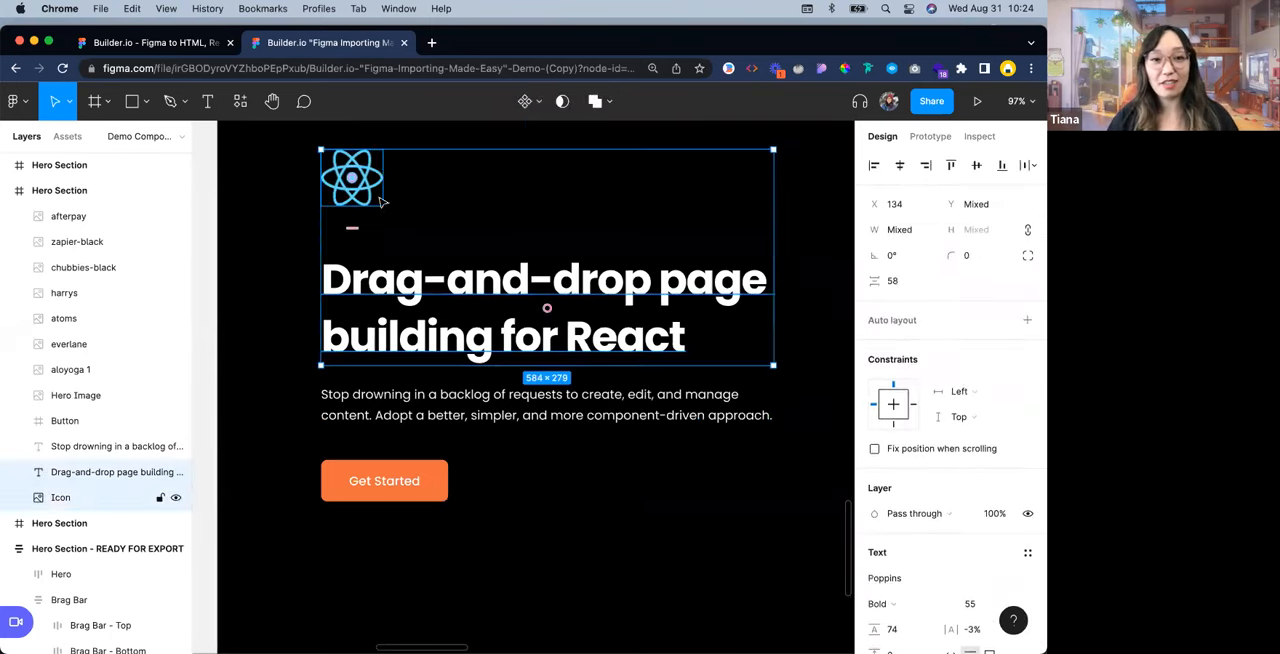
{"action": "left_click", "coordinate": [309, 291]}
{"action": "left_click", "coordinate": [330, 298]}
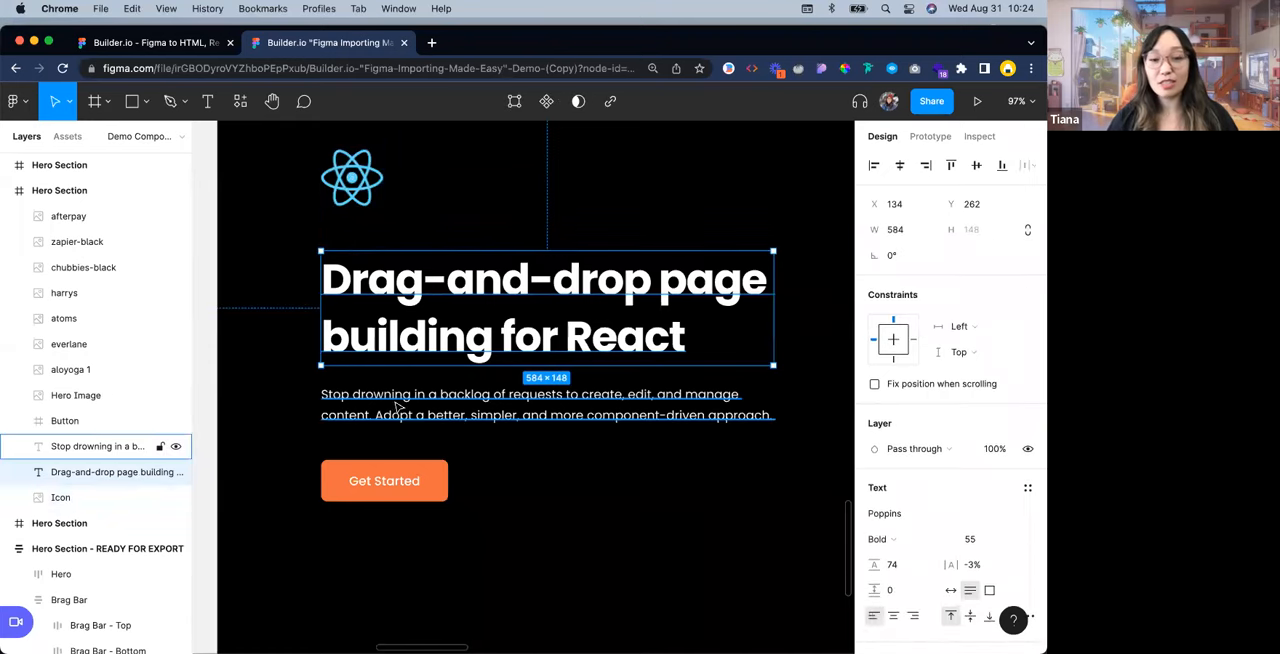
{"action": "left_click", "coordinate": [398, 405], "text": "shift"}
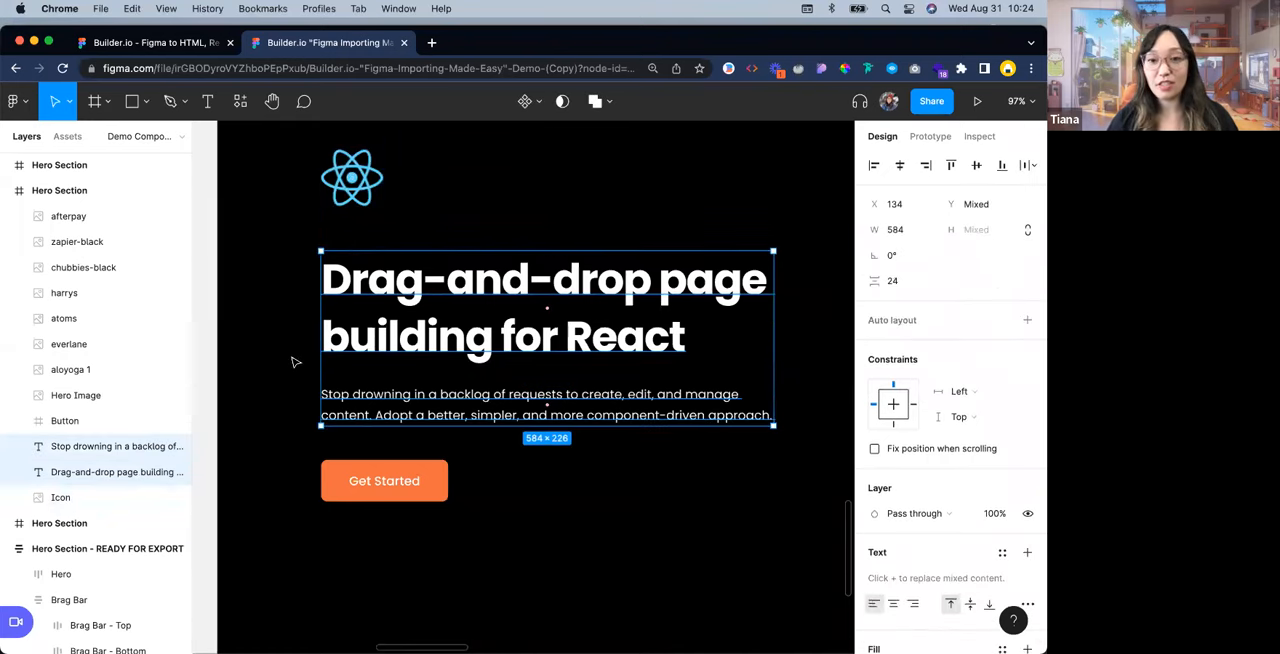
{"action": "left_click", "coordinate": [295, 362]}
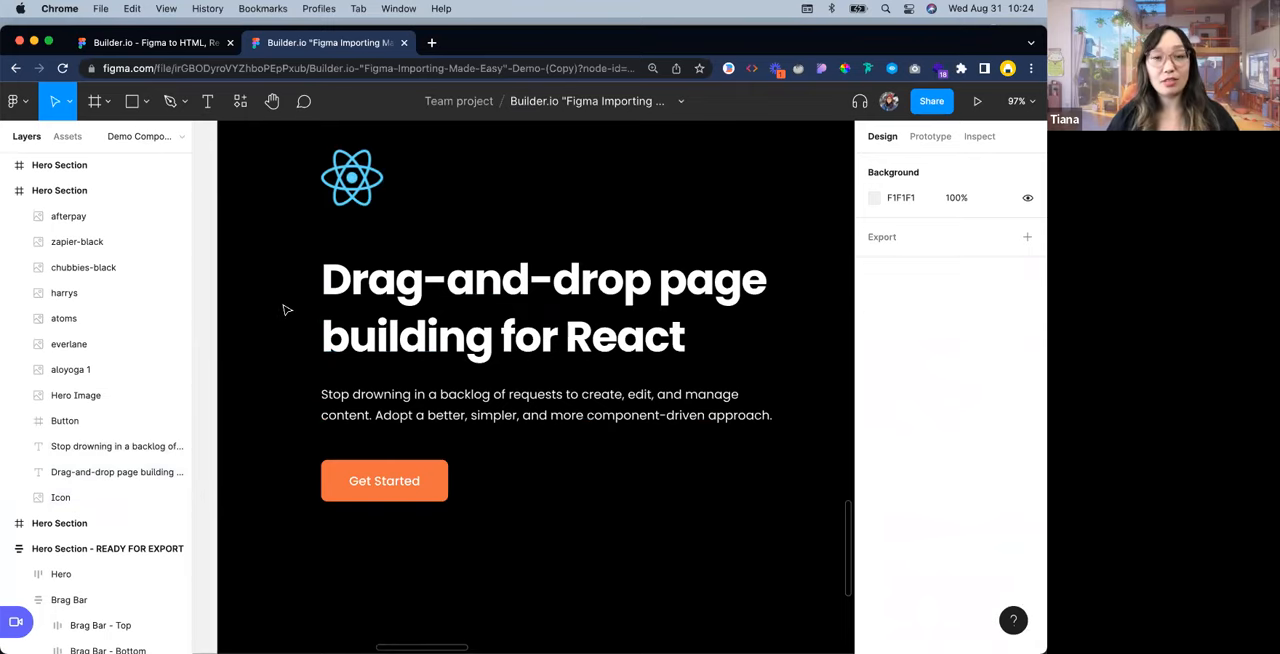
Wrap the headline and description text in a vertical auto layout frame with a spacing of 24
{"action": "left_click_drag", "start_coordinate": [284, 306], "coordinate": [788, 423]}
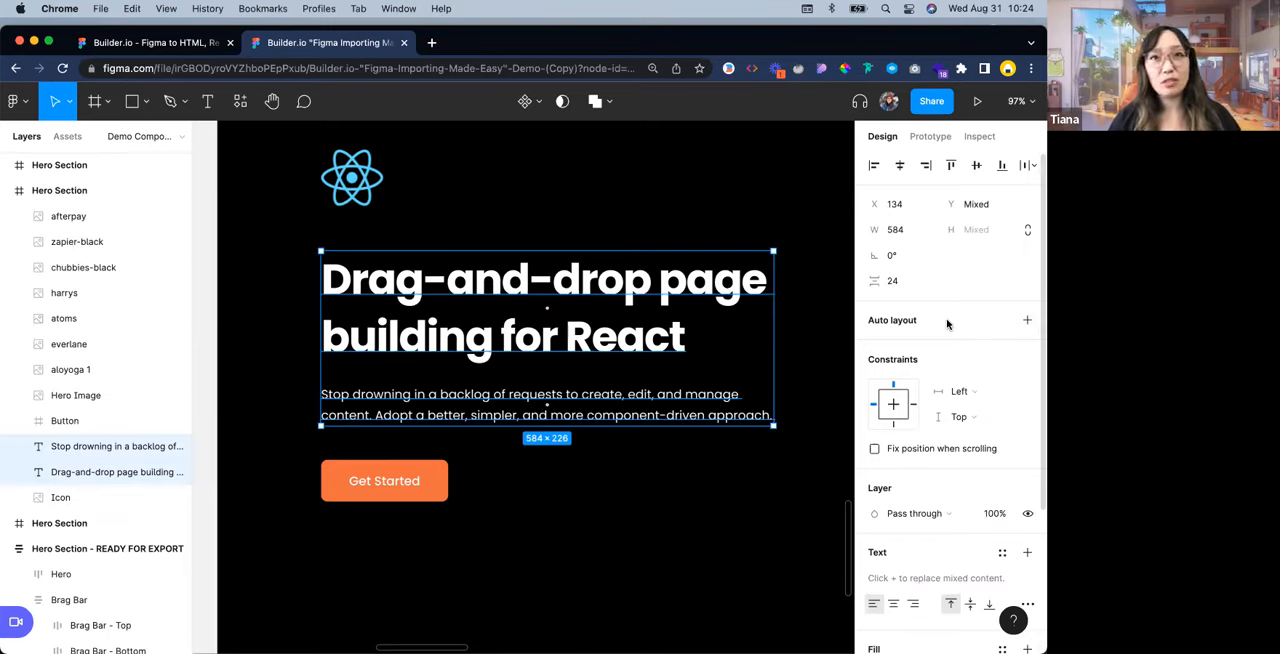
{"action": "left_click", "coordinate": [834, 323]}
{"action": "left_click_drag", "start_coordinate": [258, 276], "coordinate": [800, 452]}
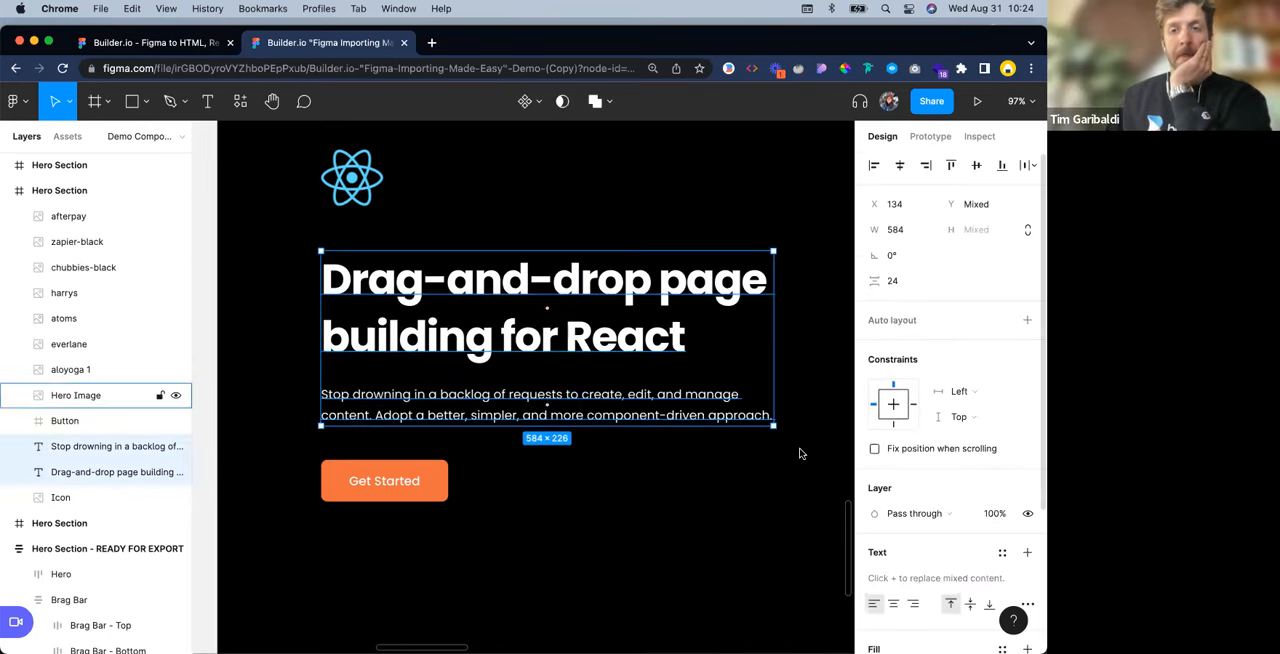
{"action": "key", "text": "shift+a"}
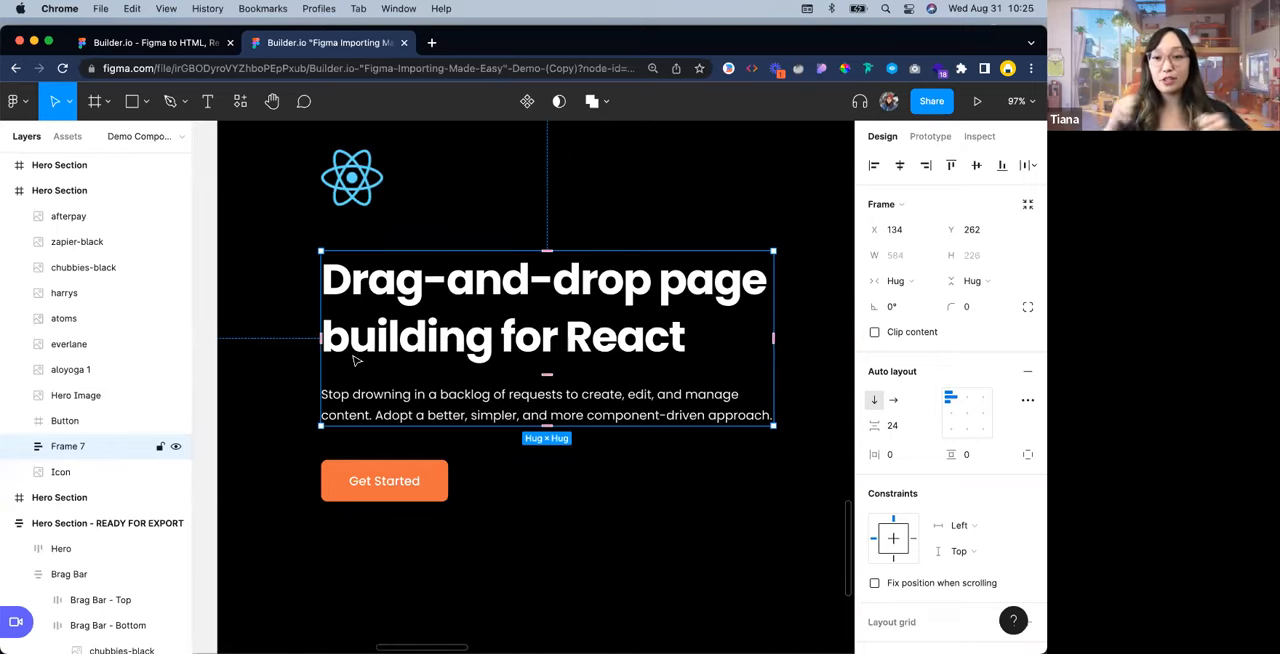
{"action": "left_click", "coordinate": [307, 406]}
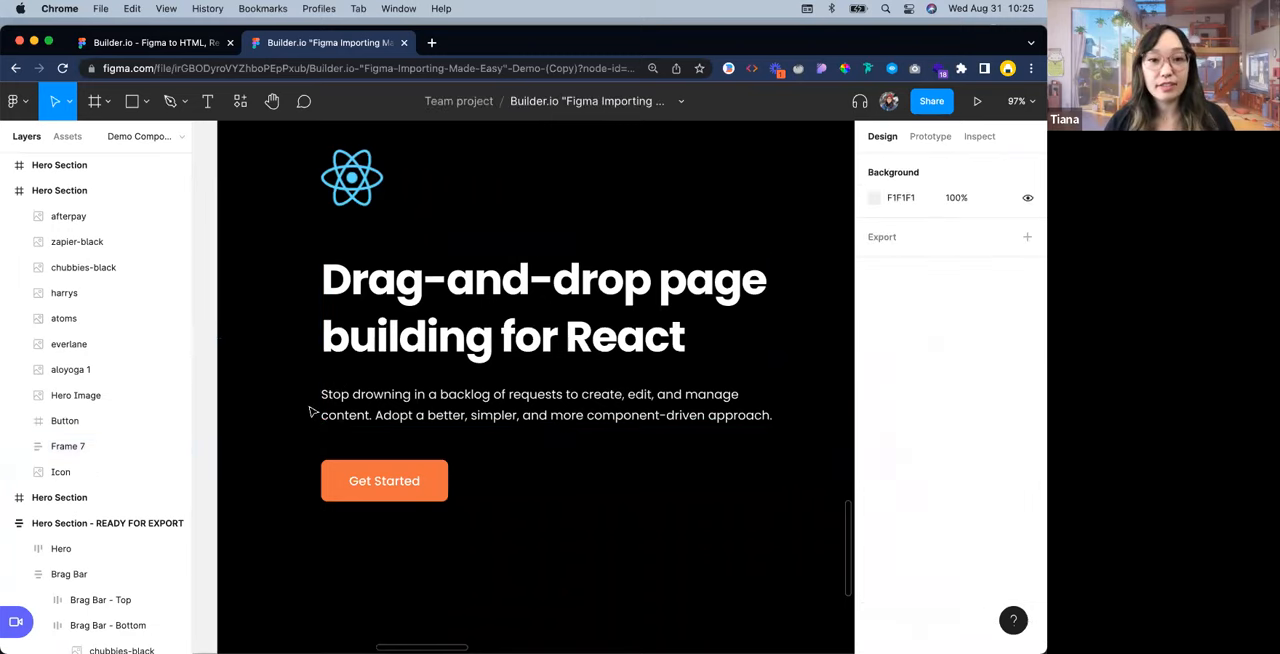
Check how the new text frame sits relative to the Get Started button and the React icon
{"action": "left_click", "coordinate": [480, 417]}
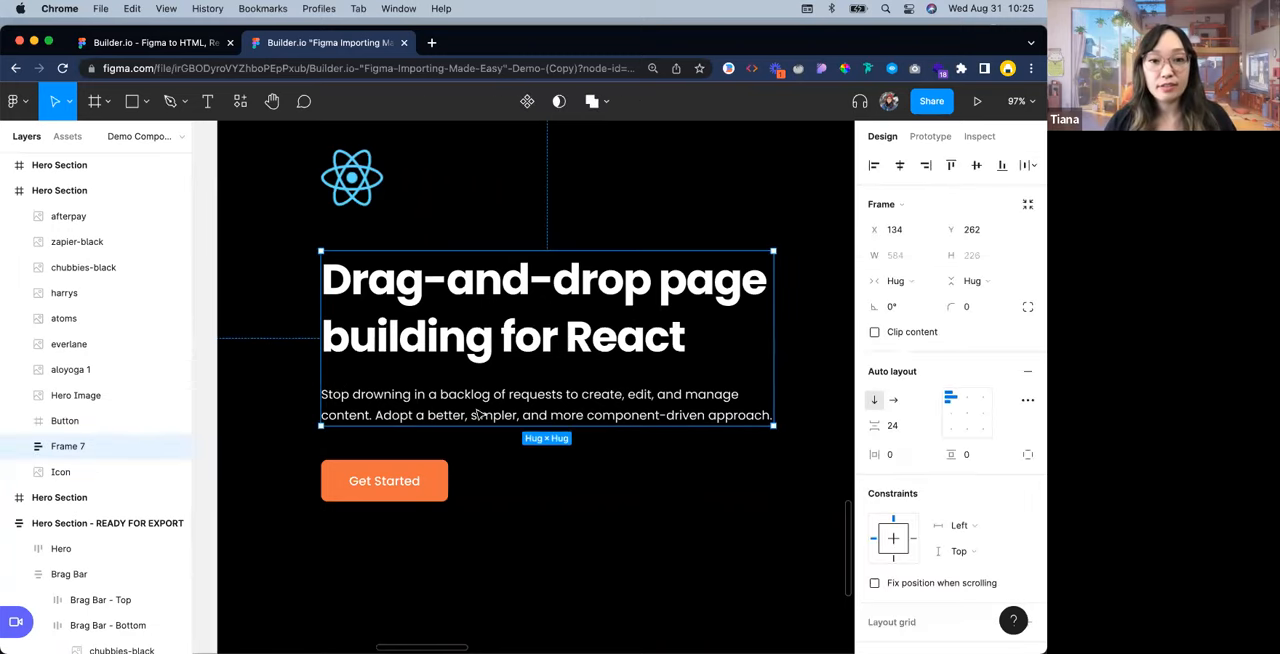
{"action": "left_click", "coordinate": [443, 472]}
{"action": "left_click", "coordinate": [462, 415], "text": "shift"}
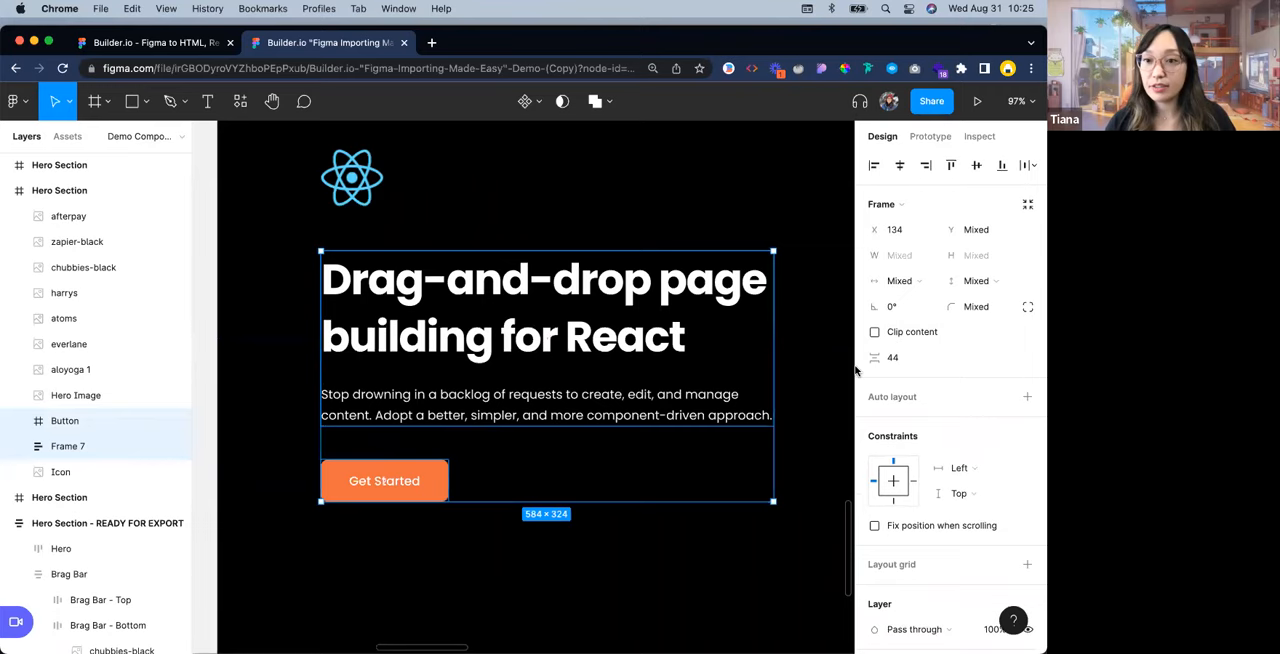
{"action": "left_click", "coordinate": [392, 180]}
{"action": "left_click", "coordinate": [358, 180]}
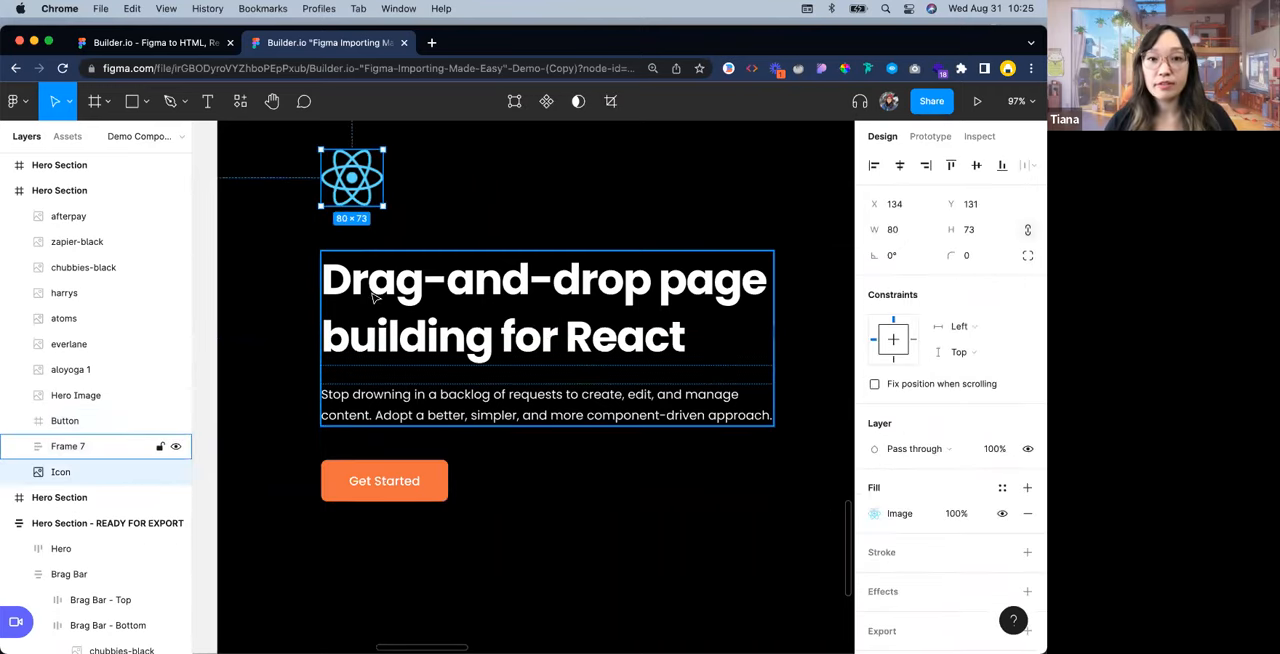
{"action": "left_click", "coordinate": [375, 295], "text": "shift"}
{"action": "left_click", "coordinate": [284, 301]}
Wrap the headline-and-description frame and the Get Started button together in a vertical auto layout frame
{"action": "scroll", "coordinate": [290, 300], "scroll_direction": "down", "scroll_amount": 3}
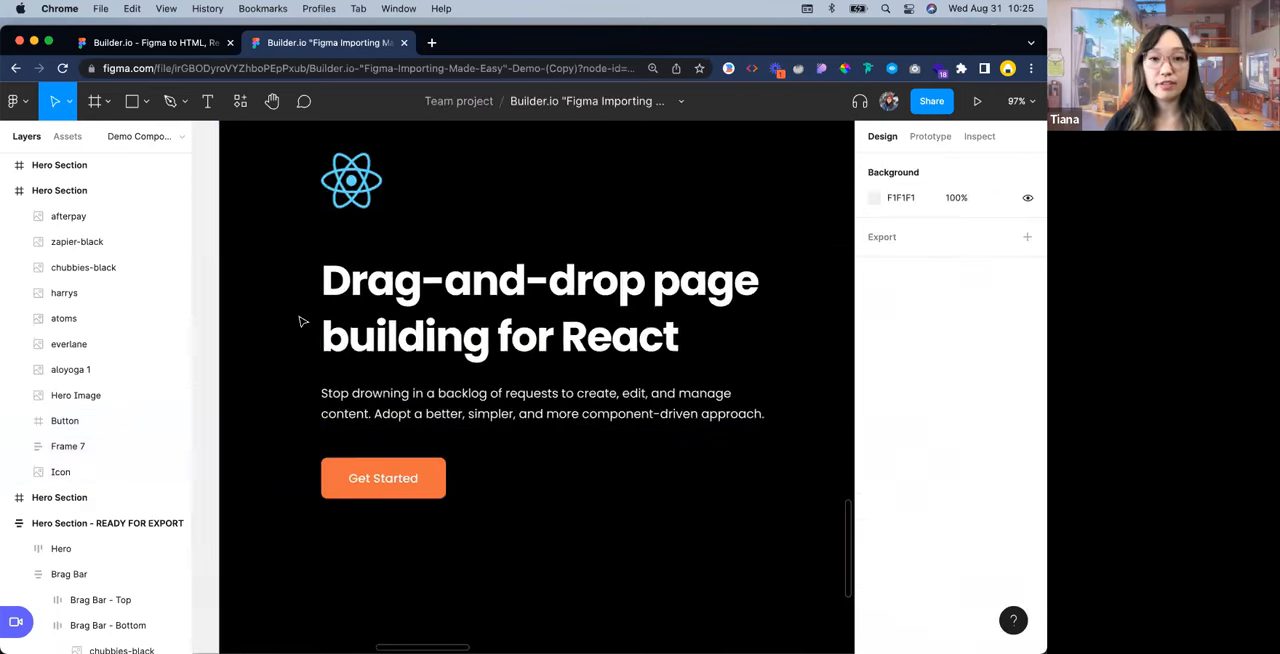
{"action": "scroll", "coordinate": [290, 300], "scroll_direction": "down", "scroll_amount": 3}
{"action": "scroll", "coordinate": [290, 286], "scroll_direction": "up", "scroll_amount": 1}
{"action": "scroll", "coordinate": [290, 286], "scroll_direction": "up", "scroll_amount": 4}
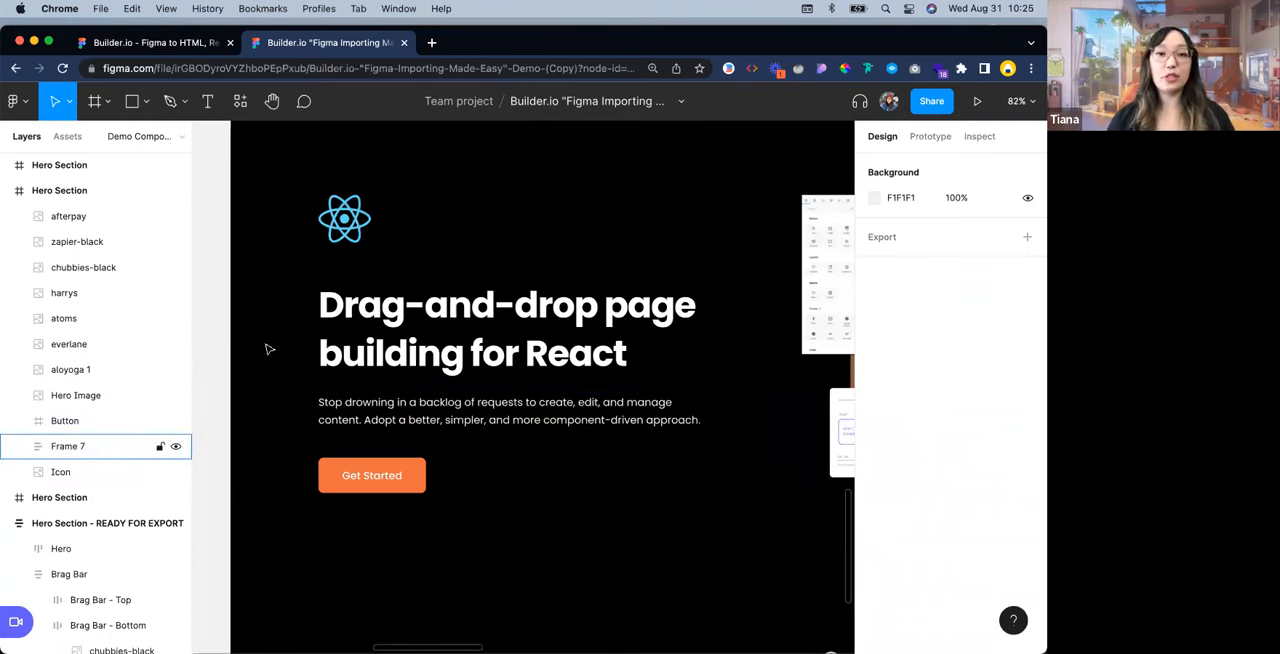
{"action": "left_click_drag", "start_coordinate": [259, 297], "coordinate": [628, 408]}
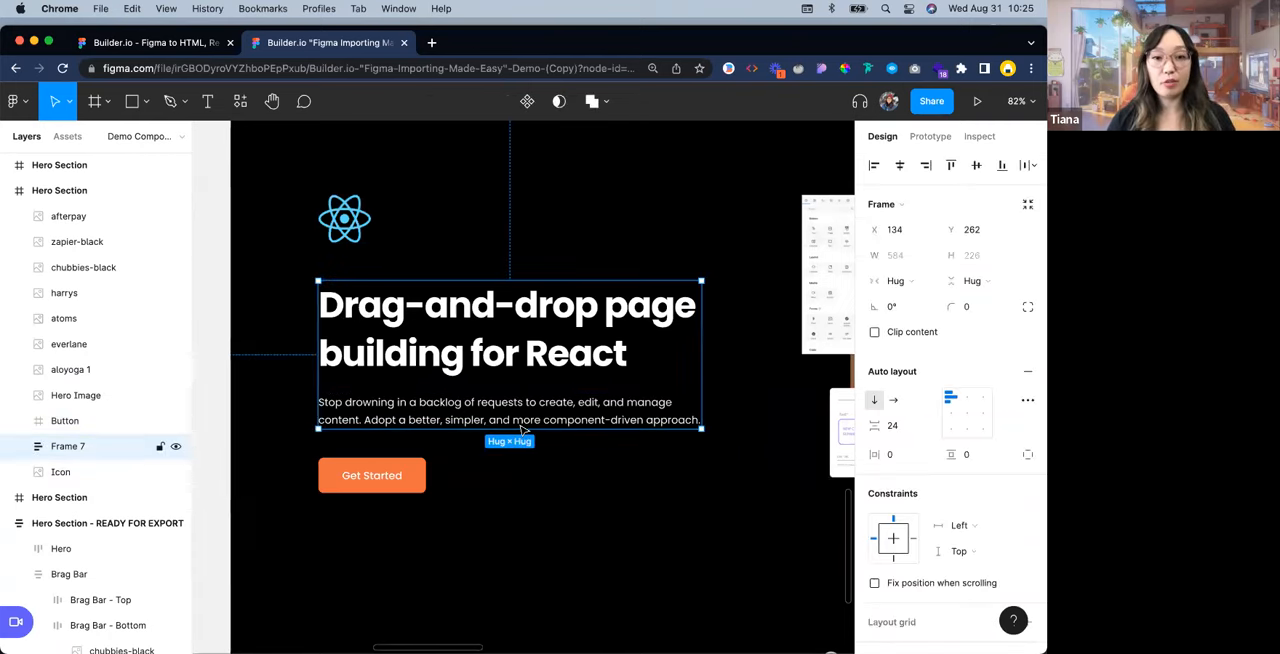
{"action": "left_click", "coordinate": [418, 465], "text": "shift"}
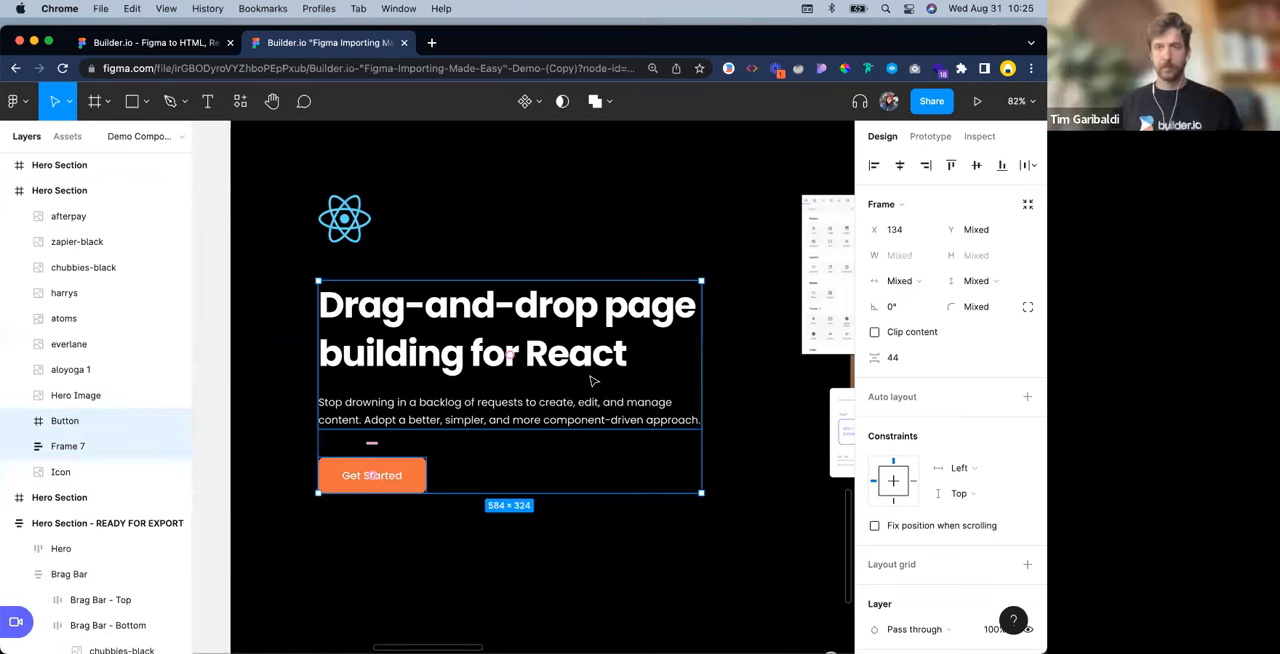
{"action": "key", "text": "shift+a"}
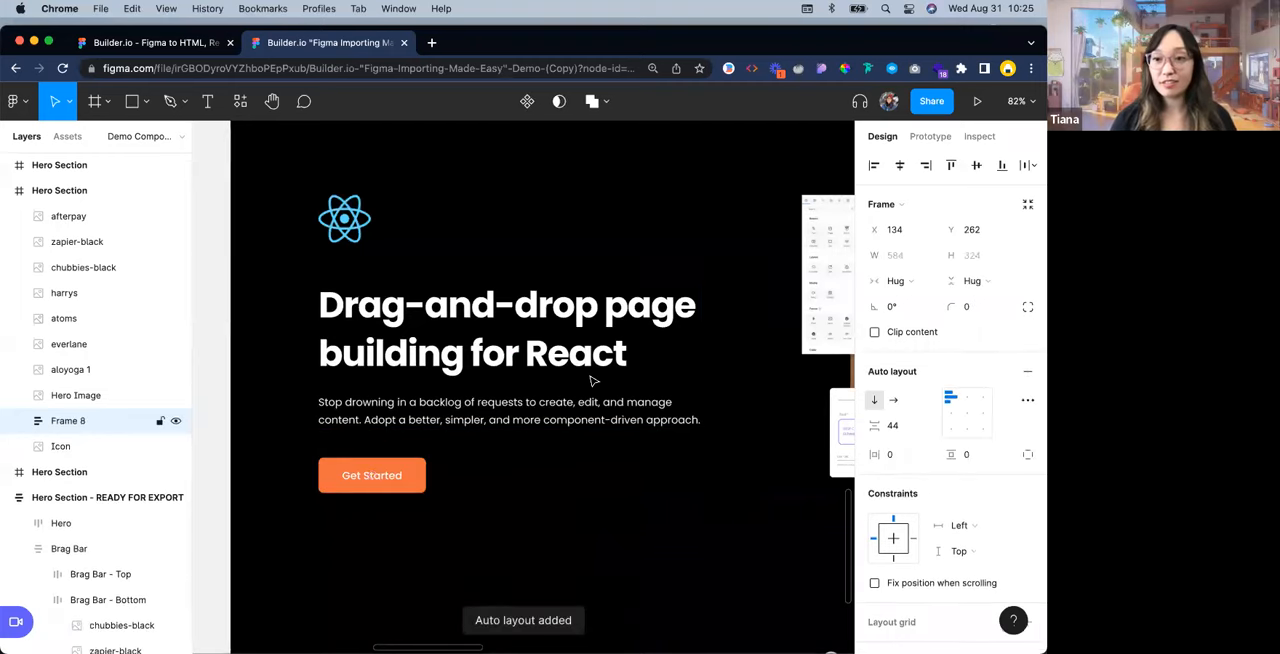
{"action": "left_click", "coordinate": [752, 450]}
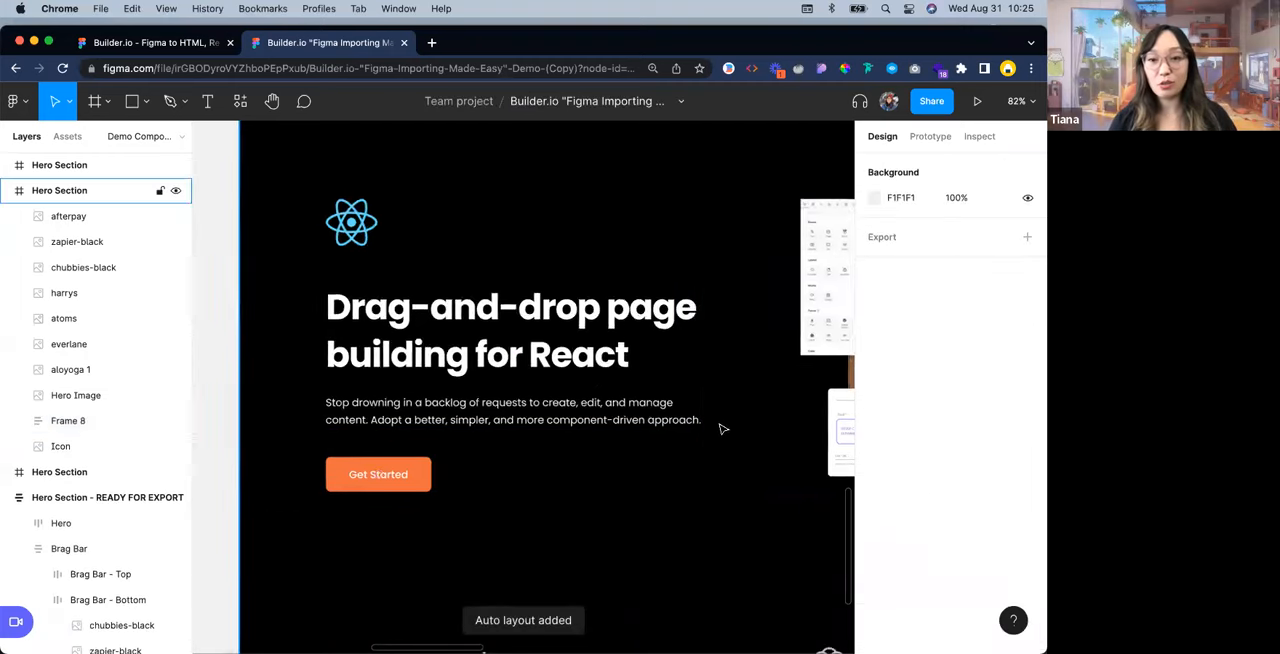
Compare the Hero Section being edited with the neighbouring Hero Section copy on the canvas
{"action": "scroll", "coordinate": [721, 429], "scroll_direction": "down", "scroll_amount": 4}
{"action": "left_click", "coordinate": [709, 464]}
{"action": "scroll", "coordinate": [652, 434], "scroll_direction": "right", "scroll_amount": 1}
{"action": "scroll", "coordinate": [652, 434], "scroll_direction": "down", "scroll_amount": 1}
{"action": "left_click", "coordinate": [654, 436]}
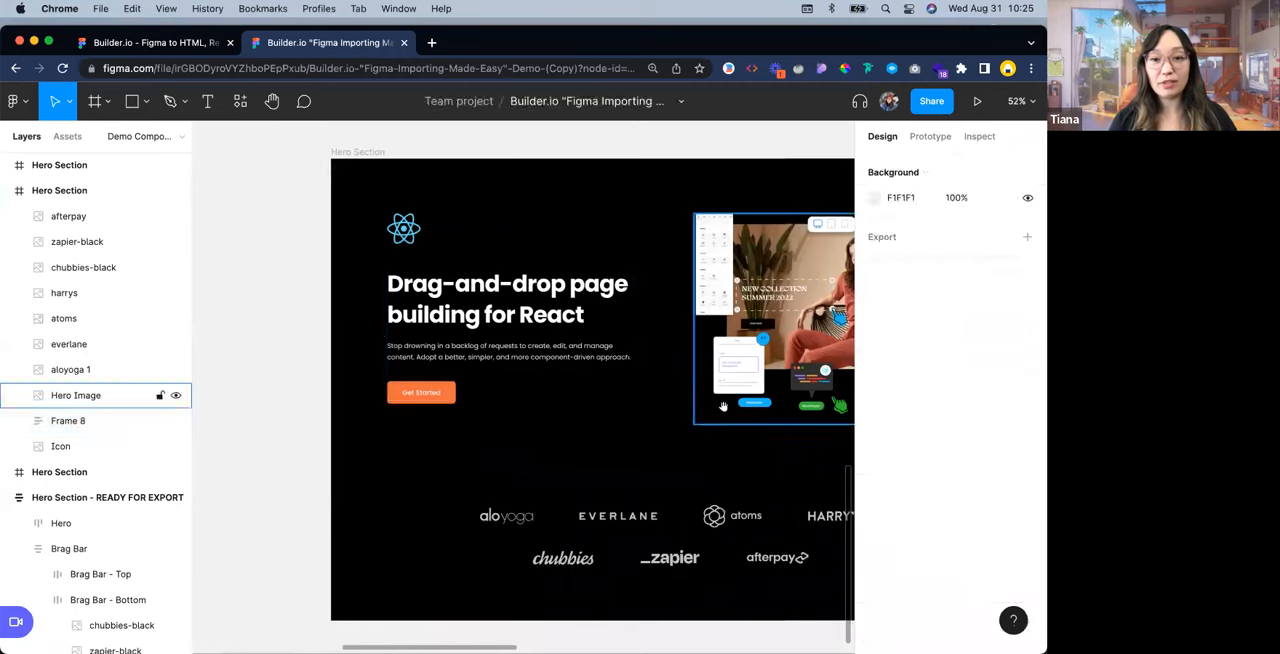
{"action": "scroll", "coordinate": [730, 414], "scroll_direction": "right", "scroll_amount": 10}
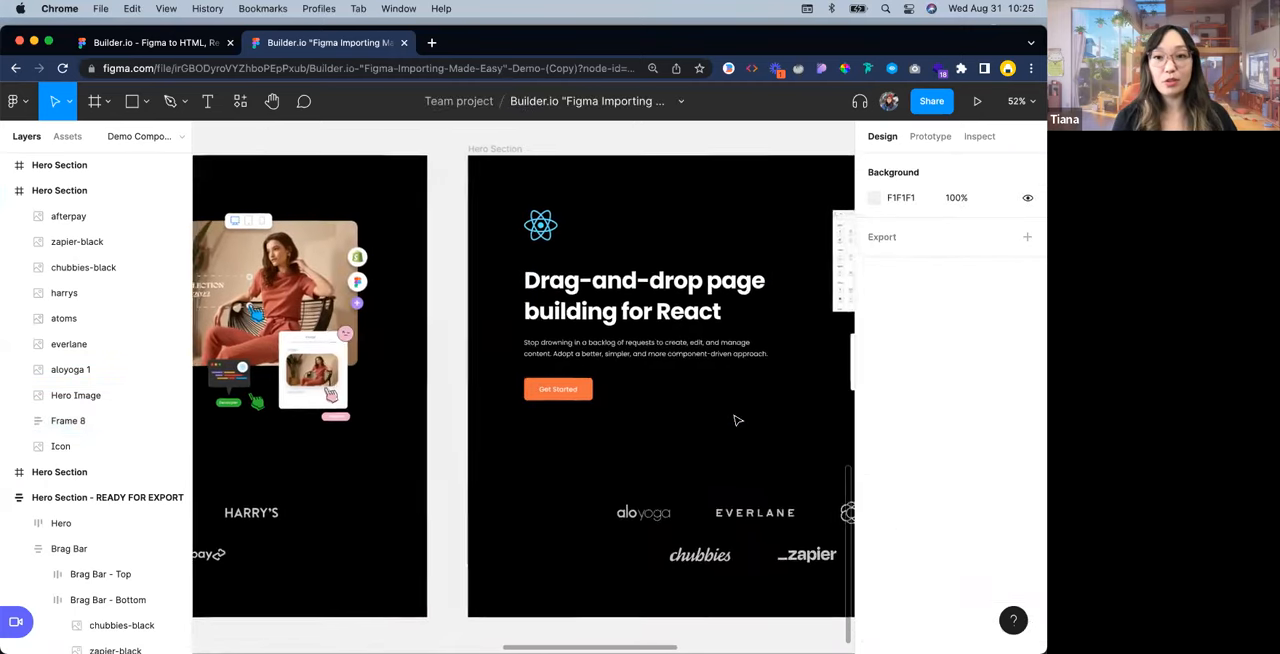
{"action": "scroll", "coordinate": [737, 420], "scroll_direction": "right", "scroll_amount": 3}
{"action": "scroll", "coordinate": [737, 420], "scroll_direction": "left", "scroll_amount": 6}
{"action": "scroll", "coordinate": [737, 420], "scroll_direction": "right", "scroll_amount": 2}
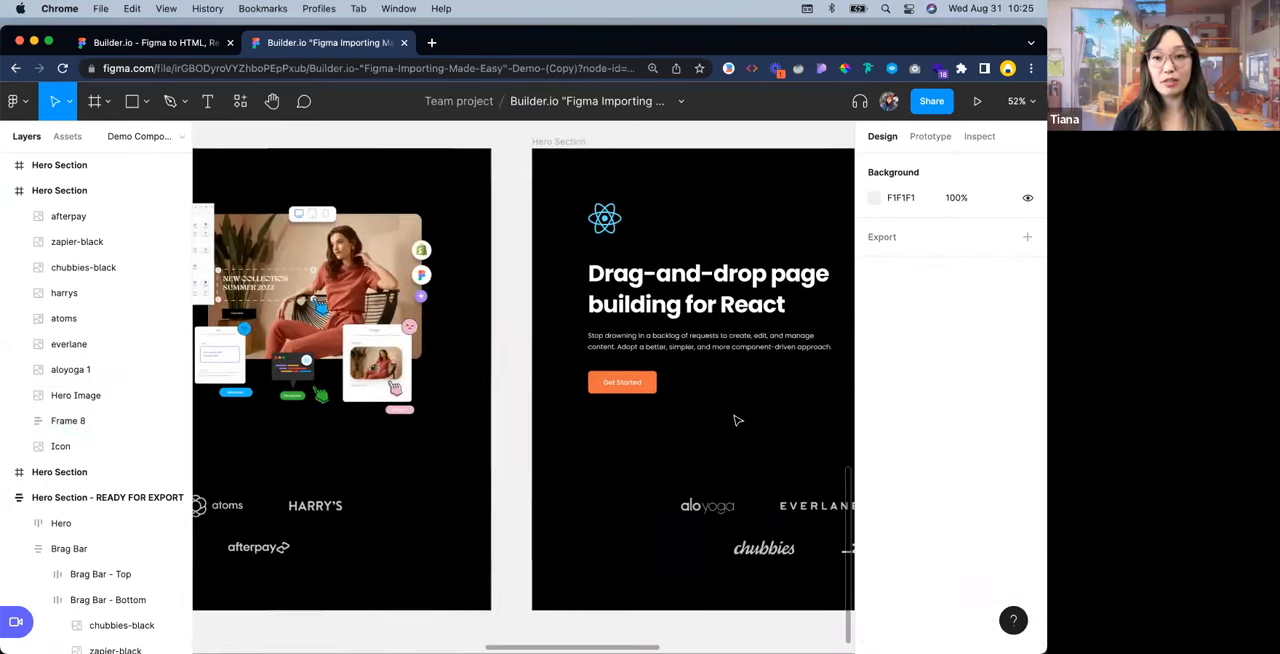
{"action": "scroll", "coordinate": [737, 420], "scroll_direction": "left", "scroll_amount": 8}
{"action": "scroll", "coordinate": [737, 420], "scroll_direction": "right", "scroll_amount": 6}
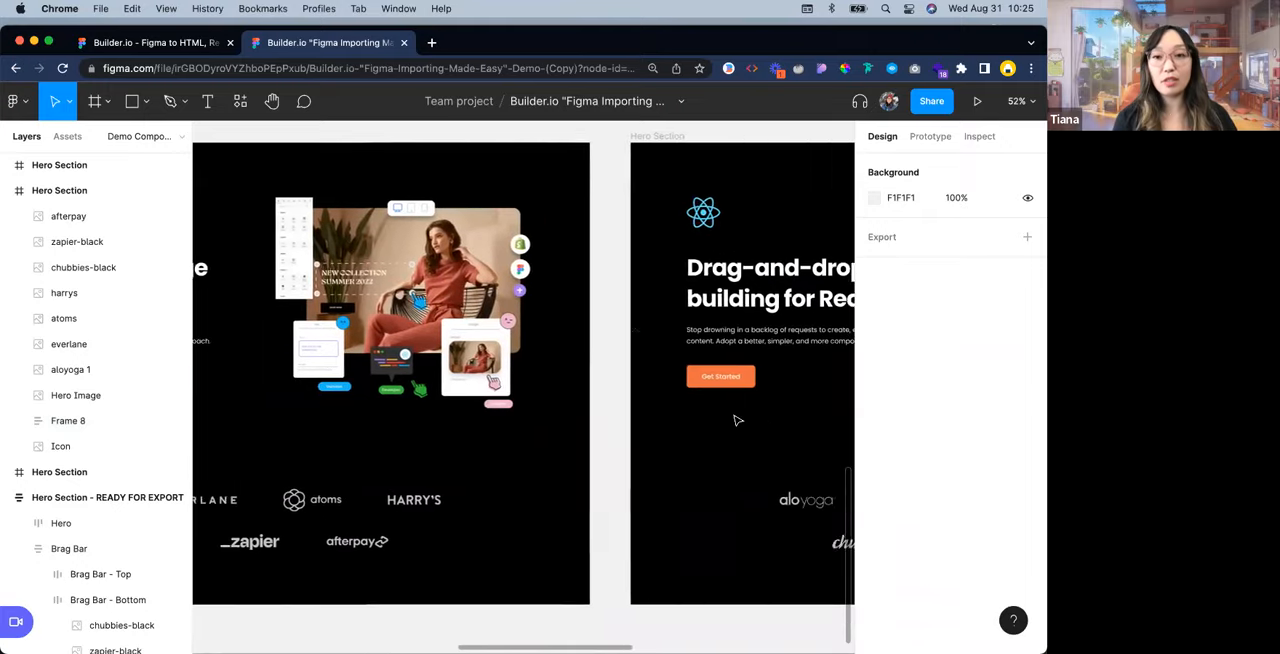
{"action": "scroll", "coordinate": [737, 420], "scroll_direction": "left", "scroll_amount": 3}
{"action": "scroll", "coordinate": [737, 420], "scroll_direction": "right", "scroll_amount": 10}
{"action": "scroll", "coordinate": [453, 302], "scroll_direction": "up", "scroll_amount": 3}
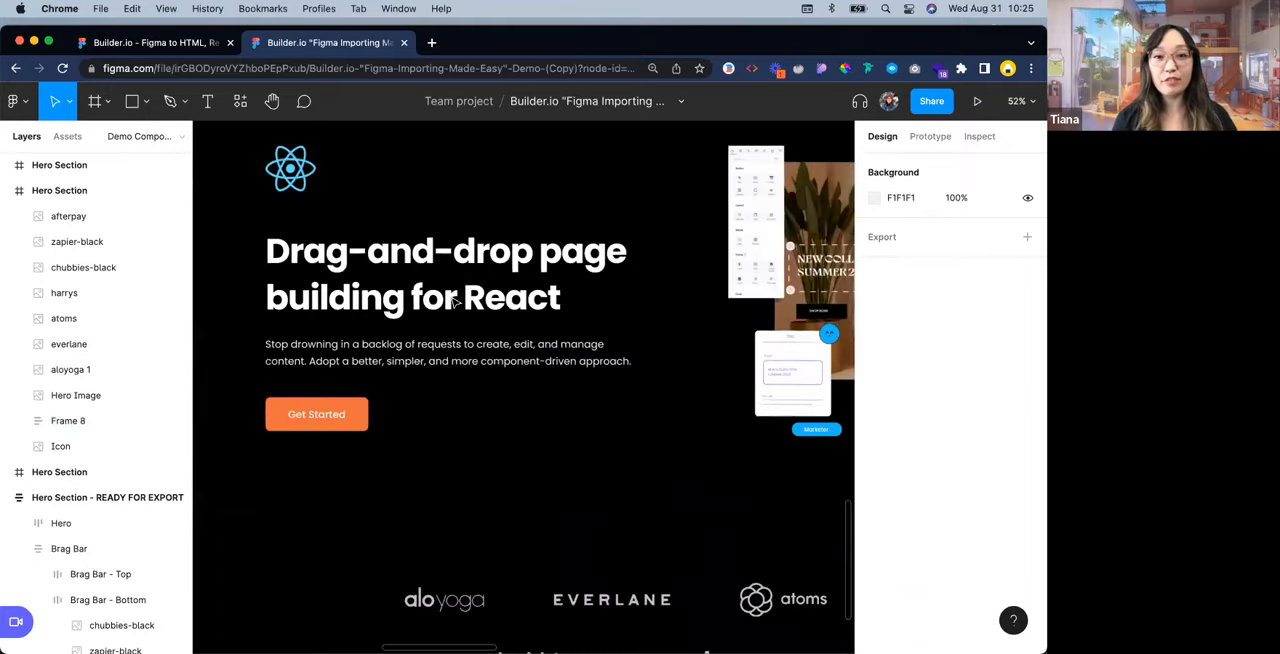
Check the auto layout item spacing of the frame that holds the text and the Get Started button
{"action": "left_click", "coordinate": [450, 336]}
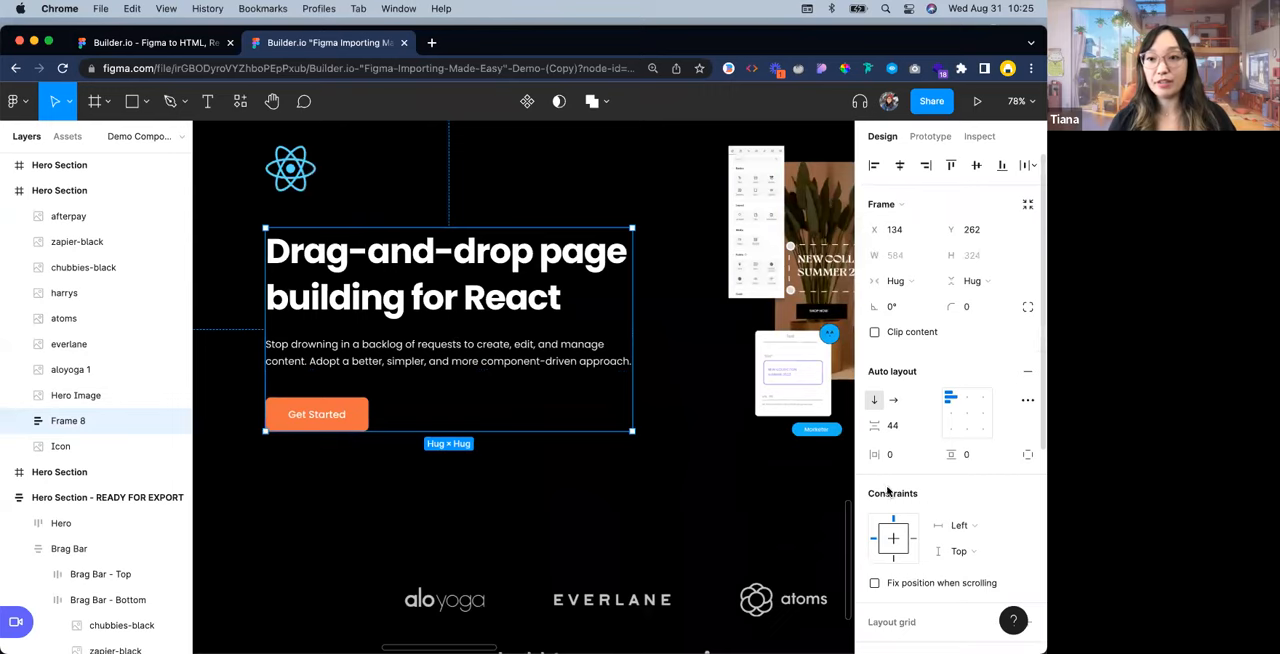
{"action": "left_click_drag", "start_coordinate": [873, 436], "coordinate": [903, 434]}
{"action": "key", "text": "Down"}
{"action": "key", "text": "Down"}
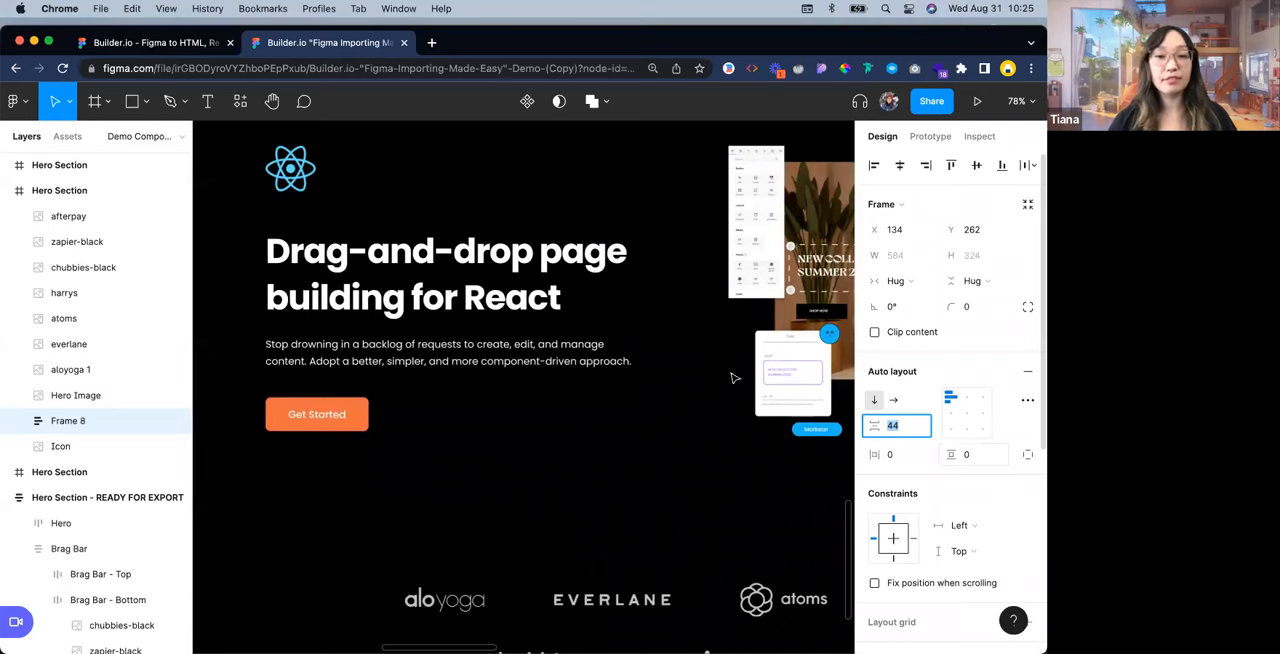
Wrap the React icon and the frame with the text and button in a vertical auto layout frame
{"action": "left_click", "coordinate": [483, 483]}
{"action": "left_click_drag", "start_coordinate": [241, 154], "coordinate": [516, 476]}
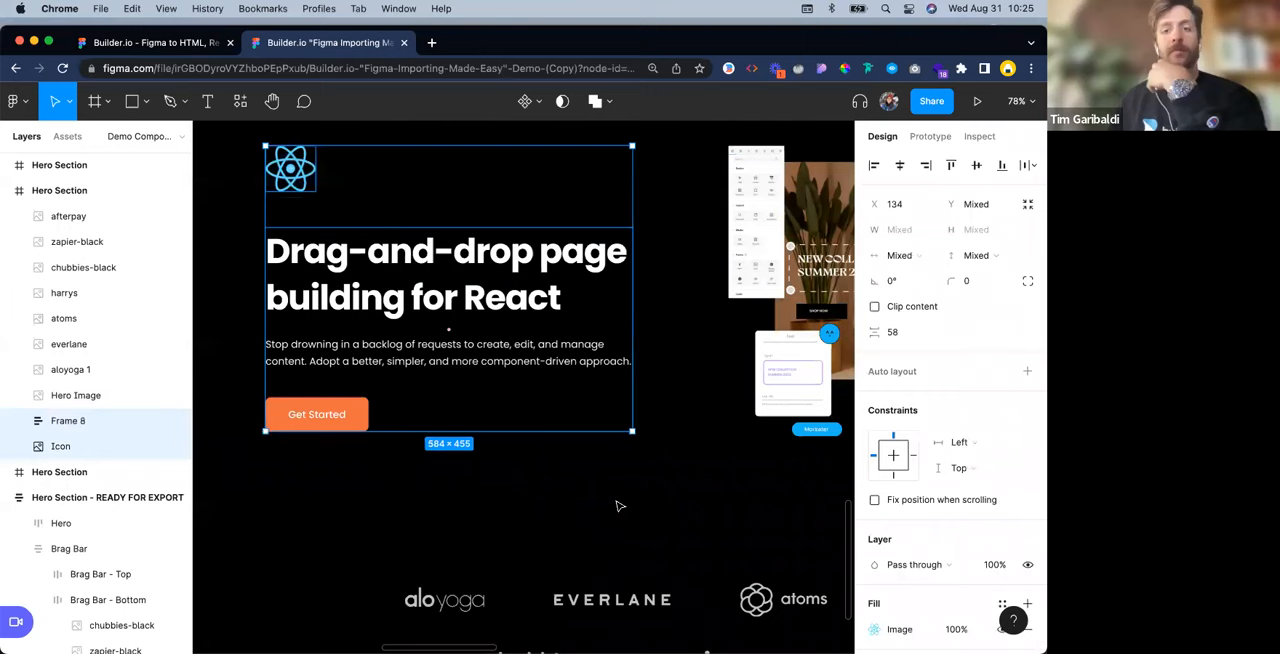
{"action": "key", "text": "shift+a"}
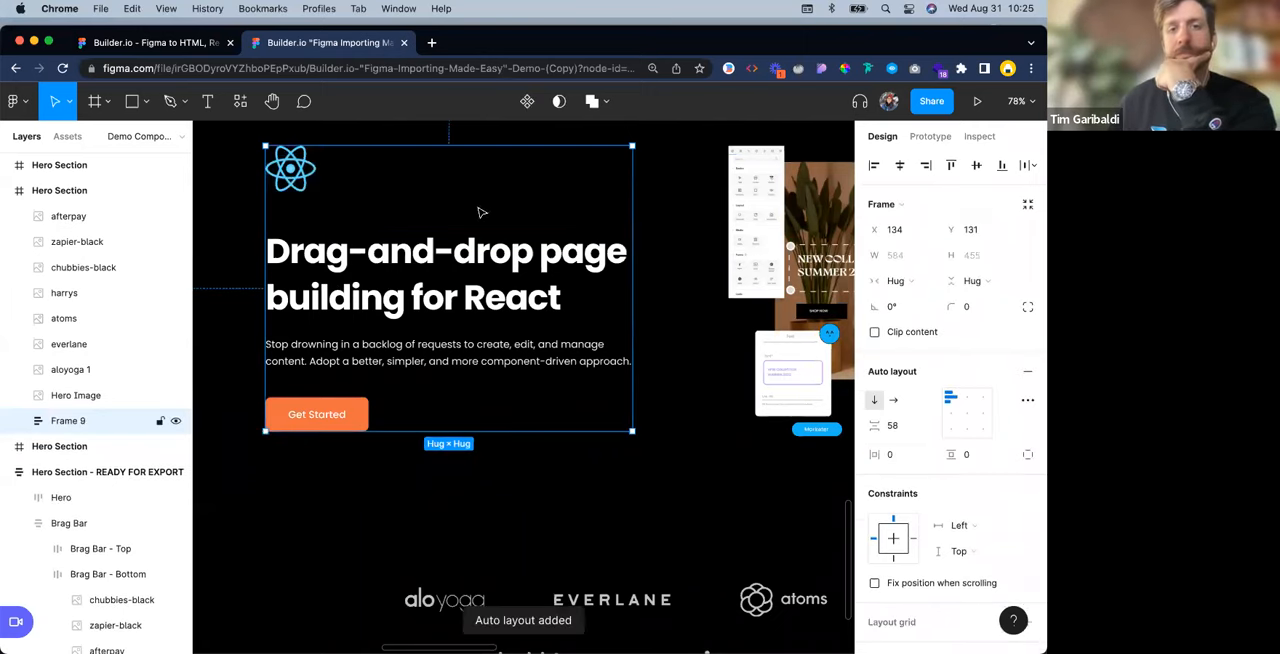
Examine how the grouped icon, text and button column sits beside the hero image within the Hero Section
{"action": "scroll", "coordinate": [480, 211], "scroll_direction": "down", "scroll_amount": 5}
{"action": "scroll", "coordinate": [595, 398], "scroll_direction": "right", "scroll_amount": 3}
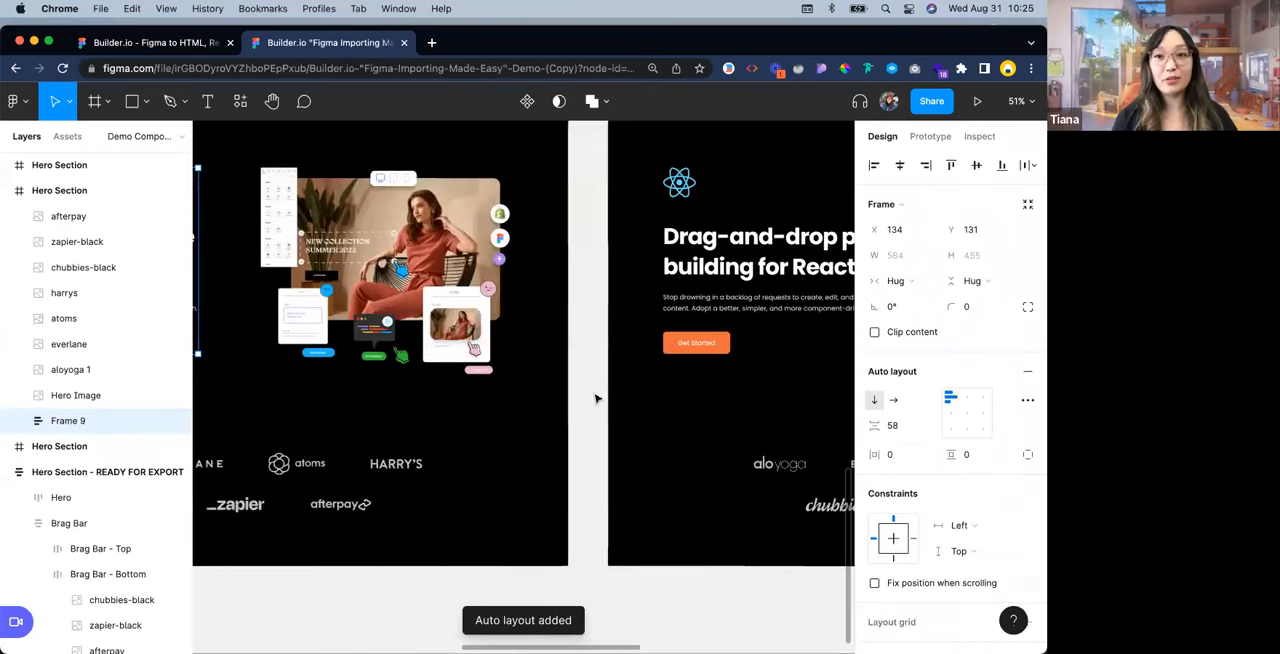
{"action": "scroll", "coordinate": [595, 398], "scroll_direction": "left", "scroll_amount": 1}
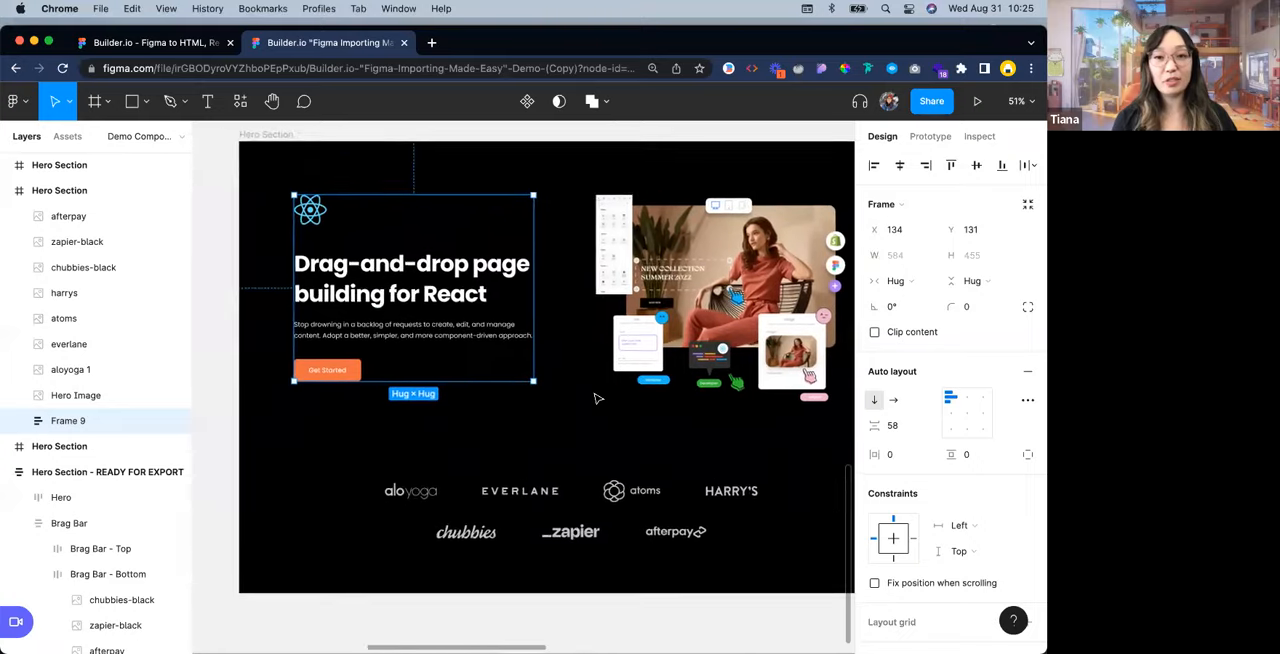
{"action": "scroll", "coordinate": [595, 398], "scroll_direction": "right", "scroll_amount": 4}
{"action": "scroll", "coordinate": [595, 398], "scroll_direction": "left", "scroll_amount": 4}
{"action": "scroll", "coordinate": [597, 398], "scroll_direction": "left", "scroll_amount": 2}
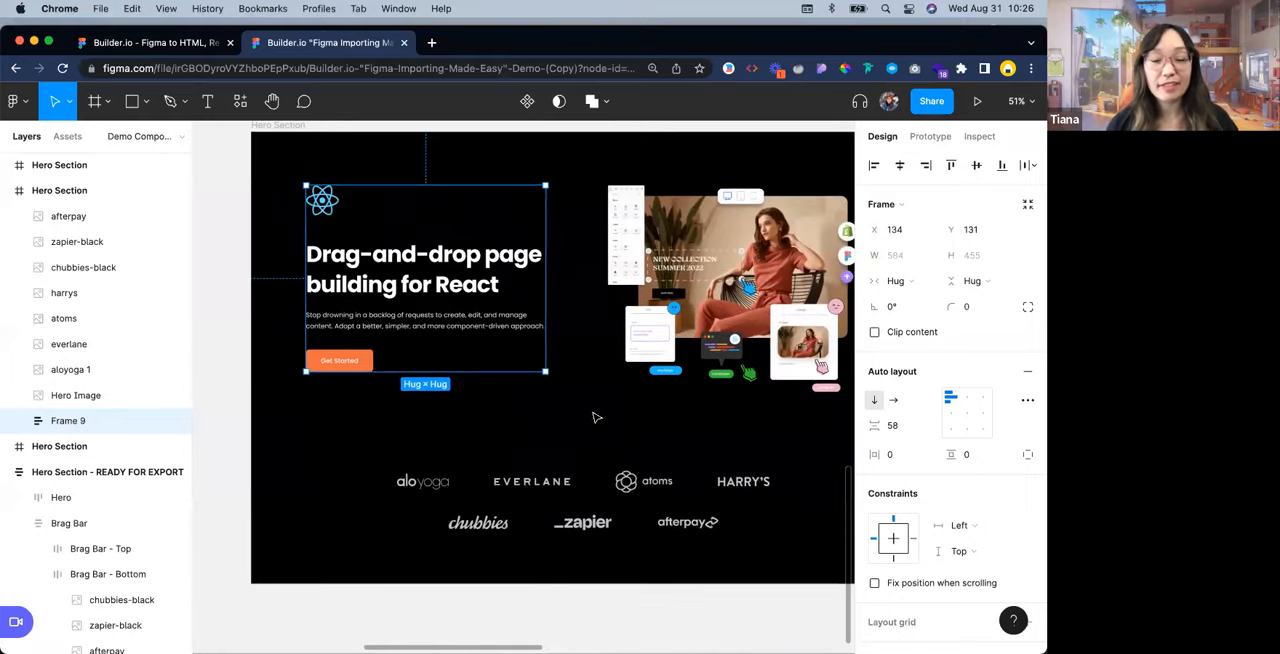
{"action": "left_click", "coordinate": [616, 408]}
{"action": "scroll", "coordinate": [616, 407], "scroll_direction": "down", "scroll_amount": 3}
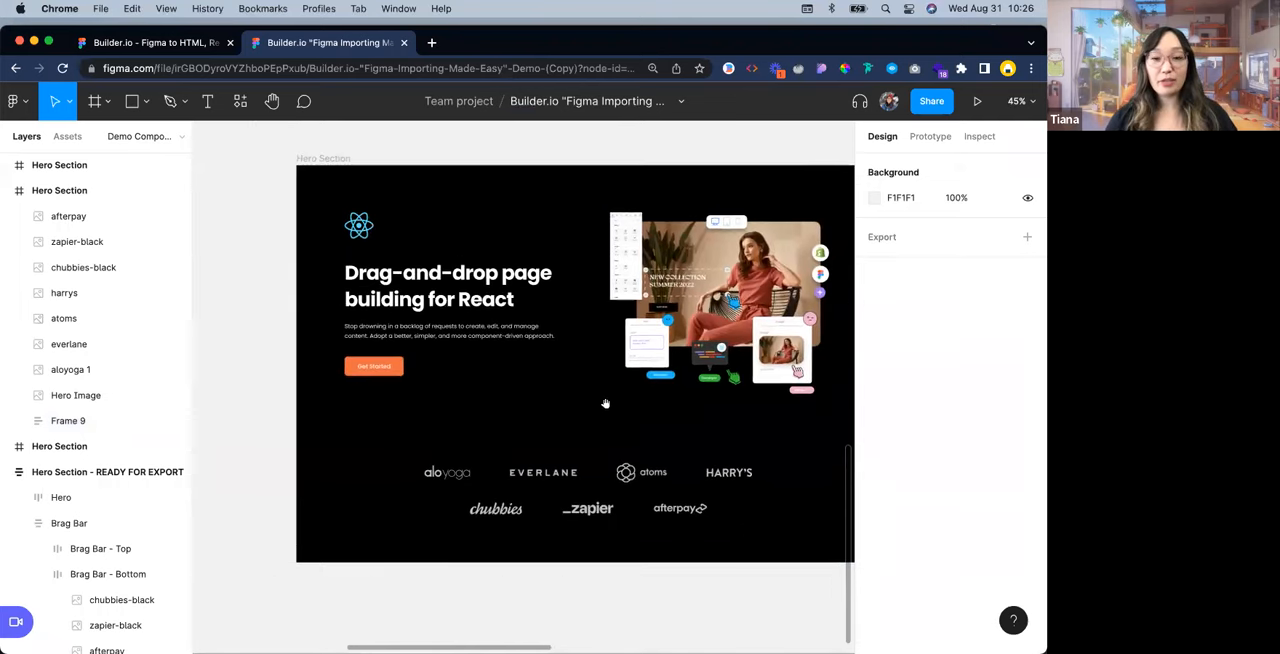
{"action": "left_click_drag", "start_coordinate": [605, 403], "coordinate": [517, 406]}
{"action": "left_click", "coordinate": [392, 284]}
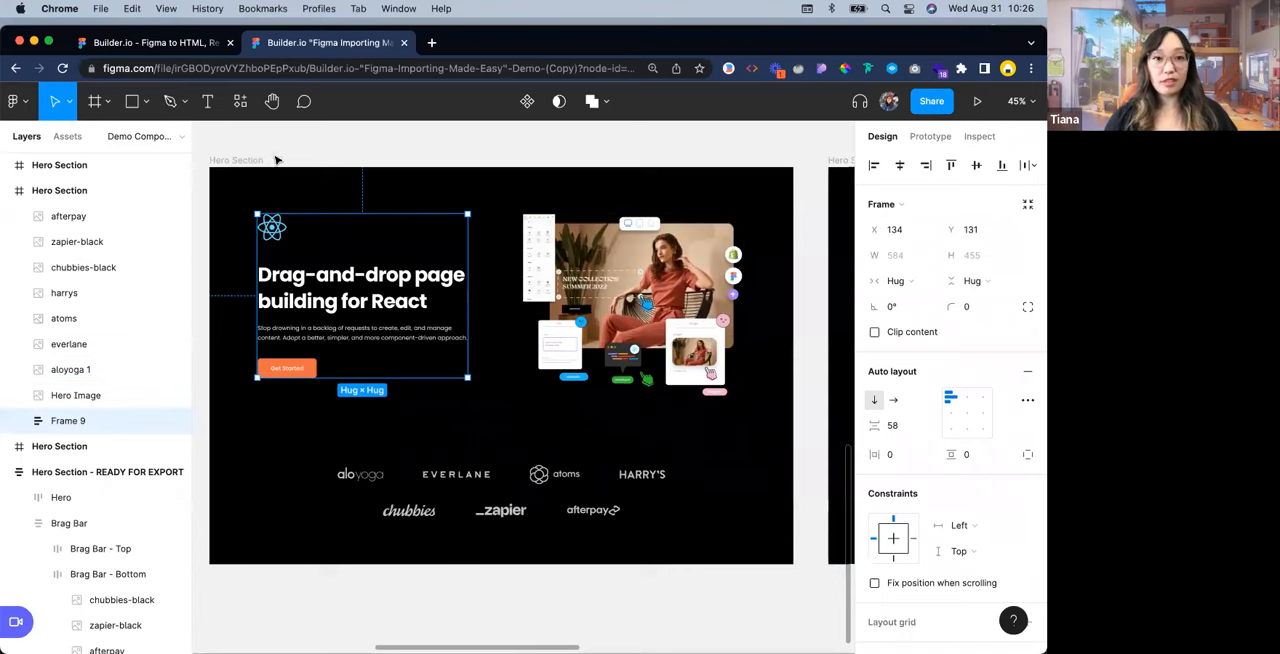
Wrap the icon, text and button column and the hero image together in a horizontal auto layout frame
{"action": "scroll", "coordinate": [291, 166], "scroll_direction": "down", "scroll_amount": 1}
{"action": "left_click_drag", "start_coordinate": [222, 175], "coordinate": [668, 363]}
{"action": "left_click_drag", "start_coordinate": [491, 271], "coordinate": [743, 404]}
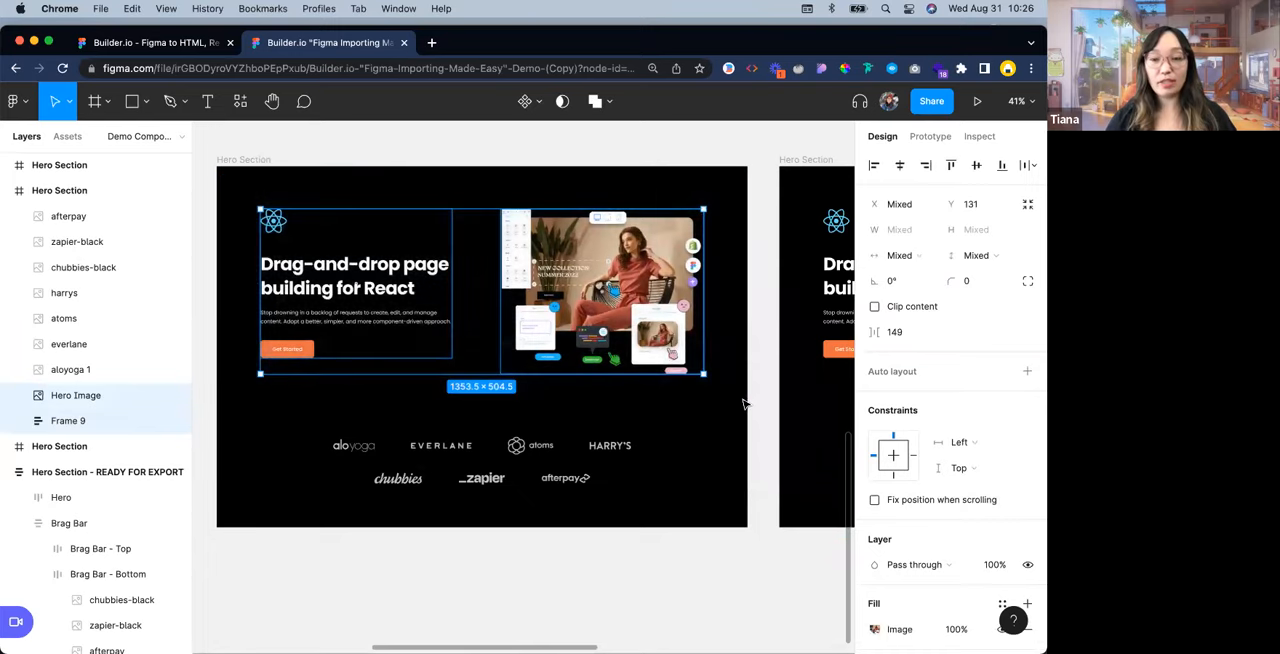
{"action": "left_click", "coordinate": [748, 408]}
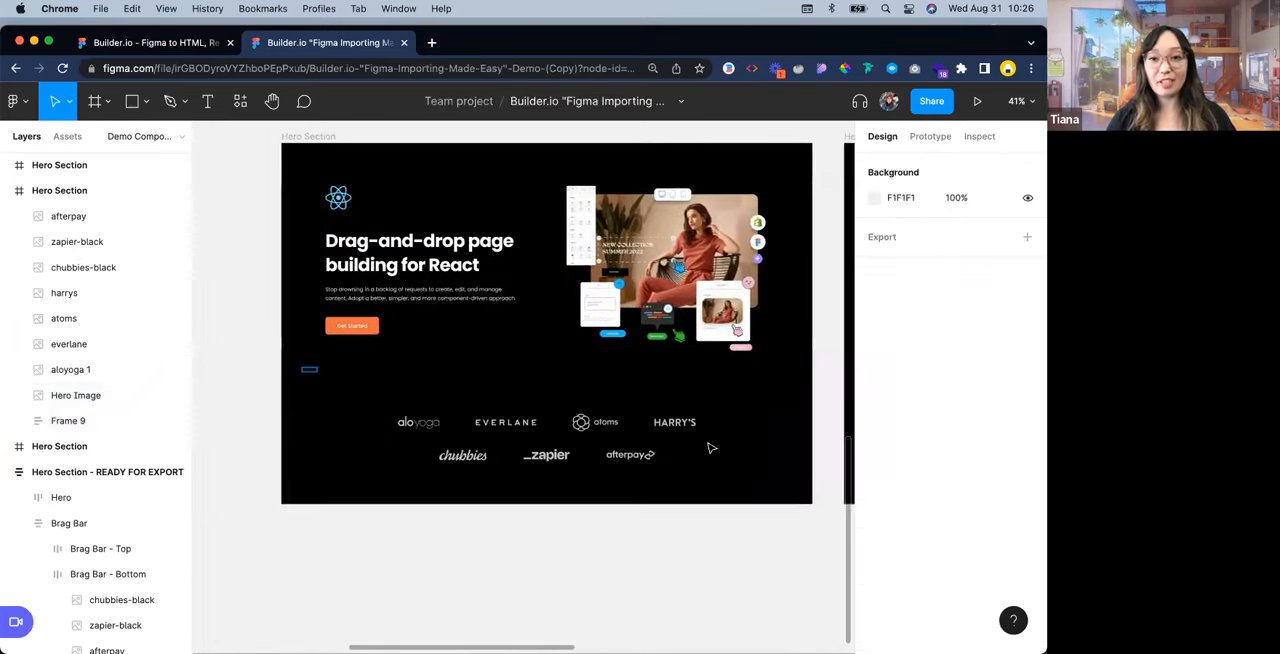
{"action": "left_click_drag", "start_coordinate": [301, 366], "coordinate": [787, 507]}
{"action": "left_click_drag", "start_coordinate": [791, 381], "coordinate": [298, 159]}
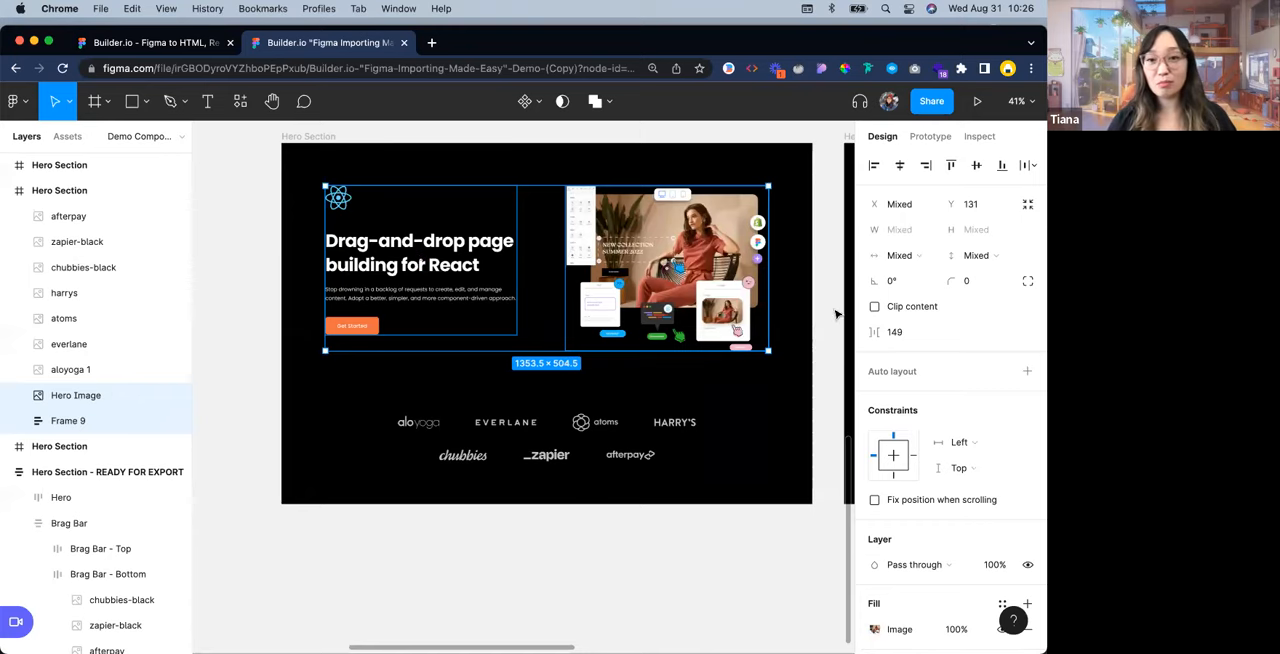
{"action": "key", "text": "shift+a"}
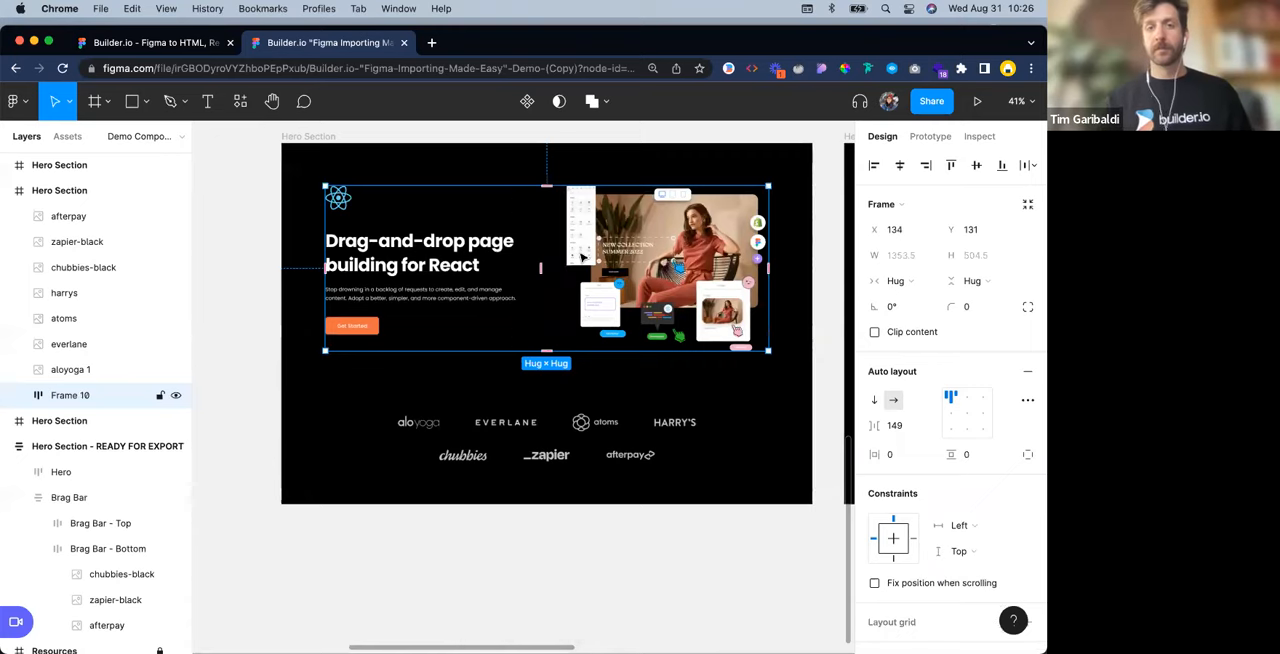
Examine the nesting of the new row frame level by level, down to the frame holding the headline and description
{"action": "scroll", "coordinate": [582, 258], "scroll_direction": "up", "scroll_amount": 5}
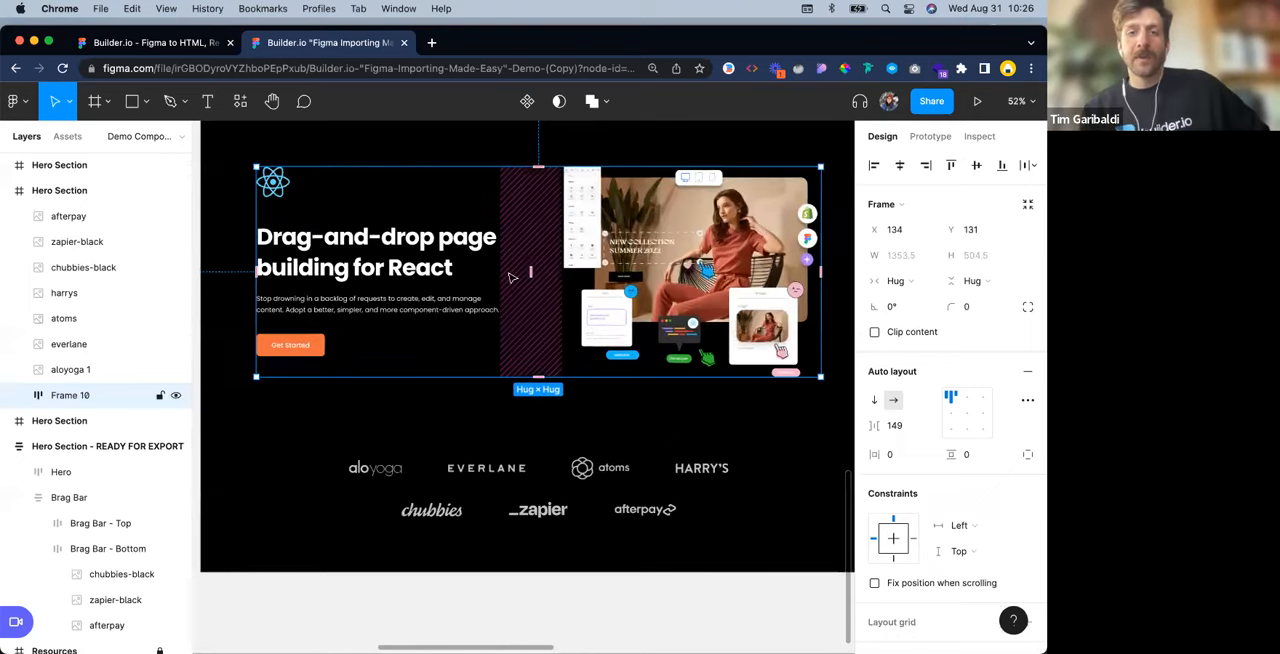
{"action": "scroll", "coordinate": [540, 240], "scroll_direction": "up", "scroll_amount": 3}
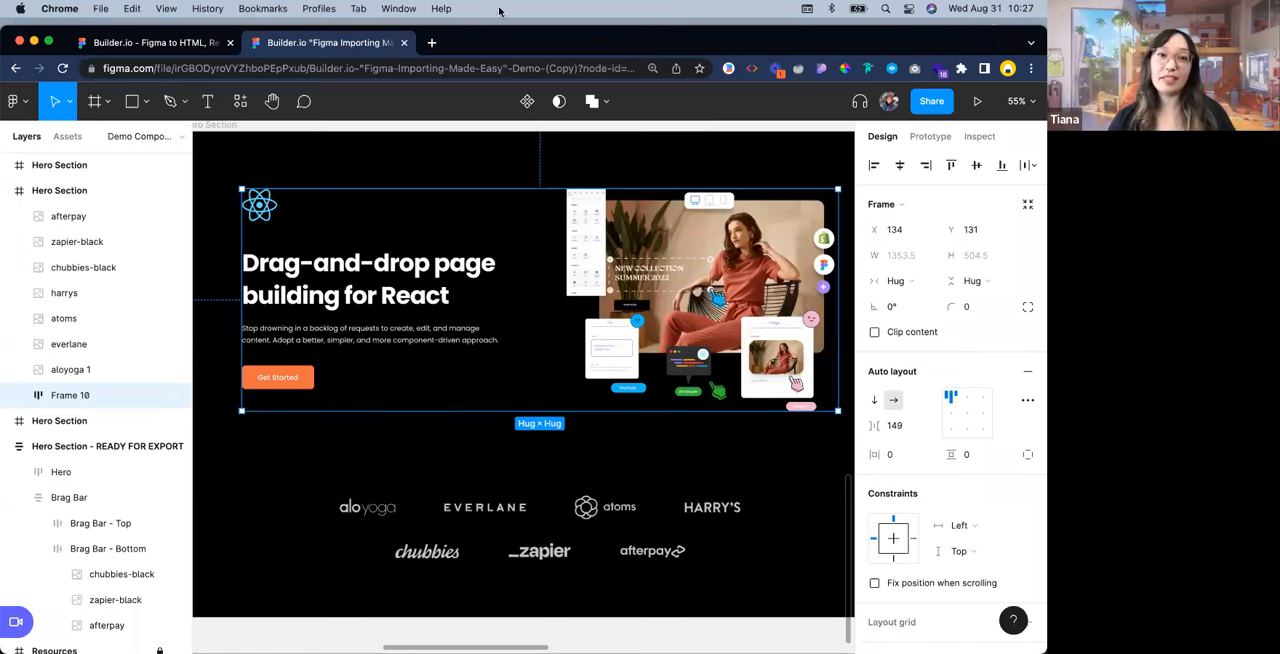
{"action": "left_click", "coordinate": [428, 173]}
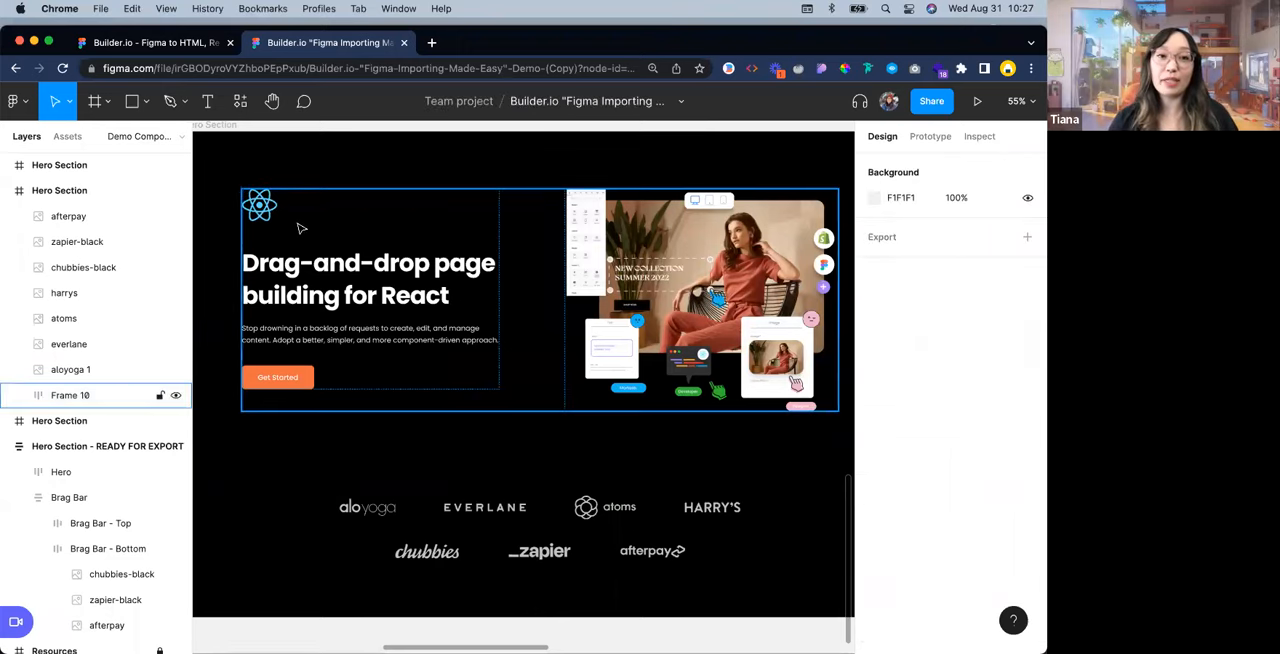
{"action": "scroll", "coordinate": [325, 231], "scroll_direction": "up", "scroll_amount": 1}
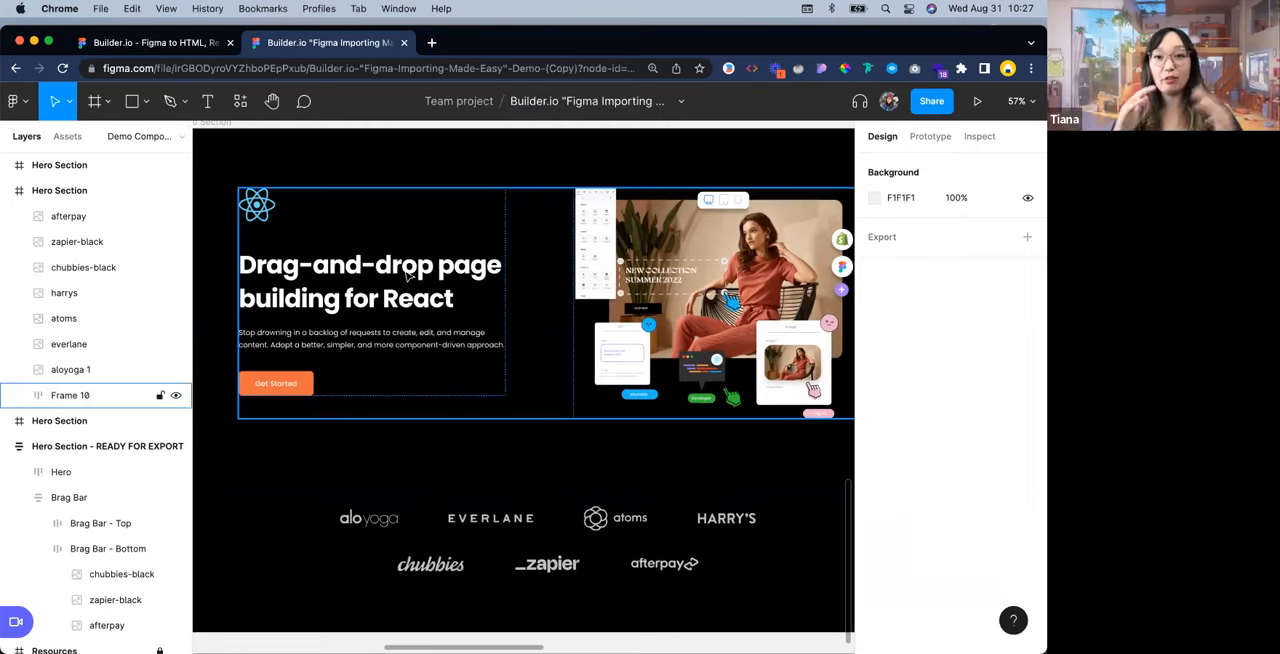
{"action": "scroll", "coordinate": [538, 369], "scroll_direction": "up", "scroll_amount": 2}
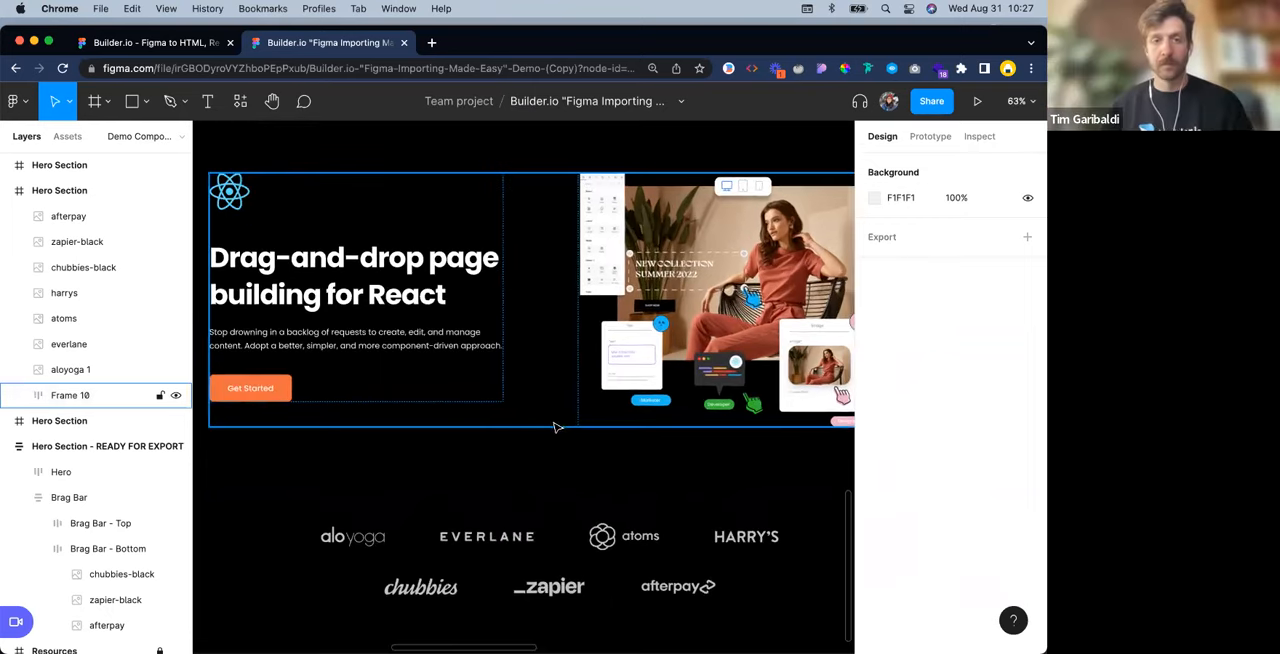
{"action": "left_click_drag", "start_coordinate": [394, 449], "coordinate": [442, 453]}
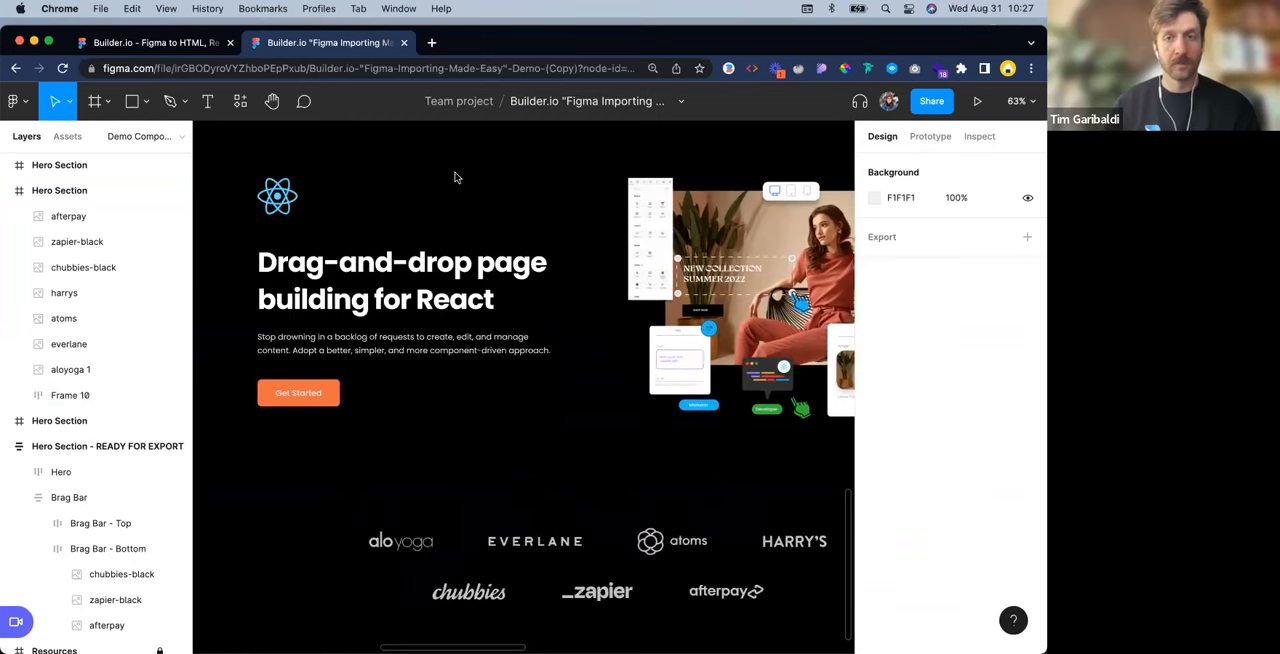
{"action": "left_click", "coordinate": [441, 299]}
{"action": "left_click", "coordinate": [441, 299]}
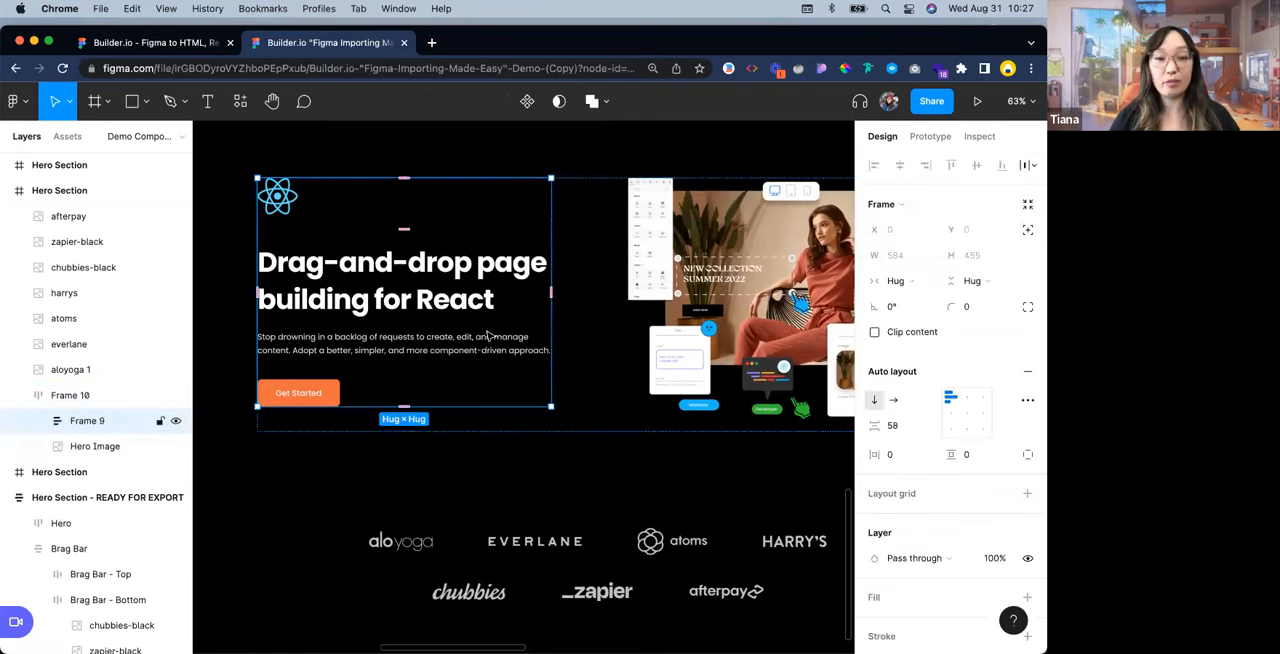
{"action": "left_click", "coordinate": [560, 480]}
{"action": "left_click", "coordinate": [588, 417]}
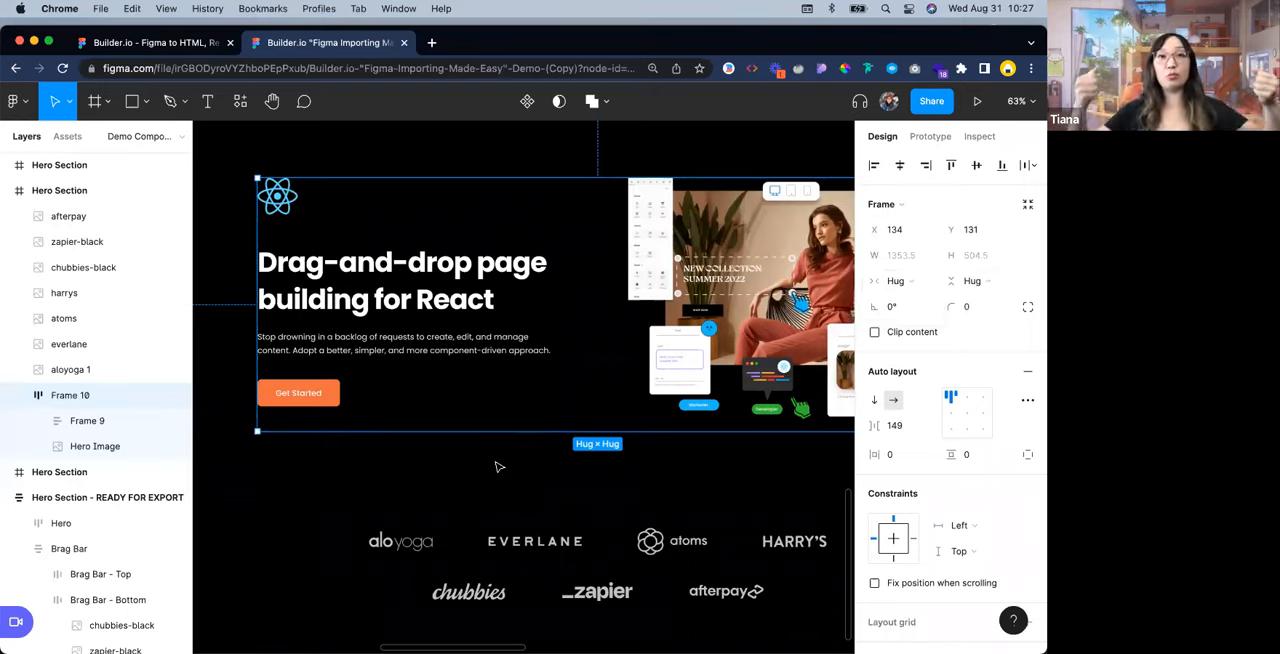
{"action": "left_click", "coordinate": [443, 297]}
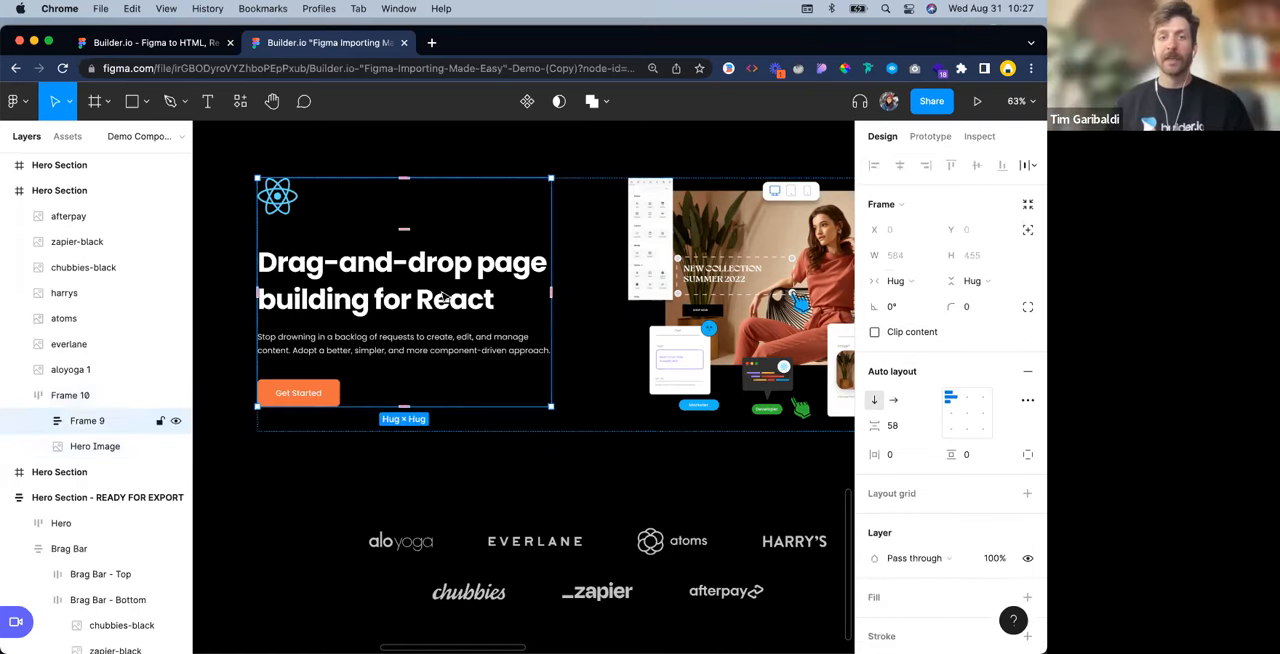
{"action": "double_click", "coordinate": [443, 297]}
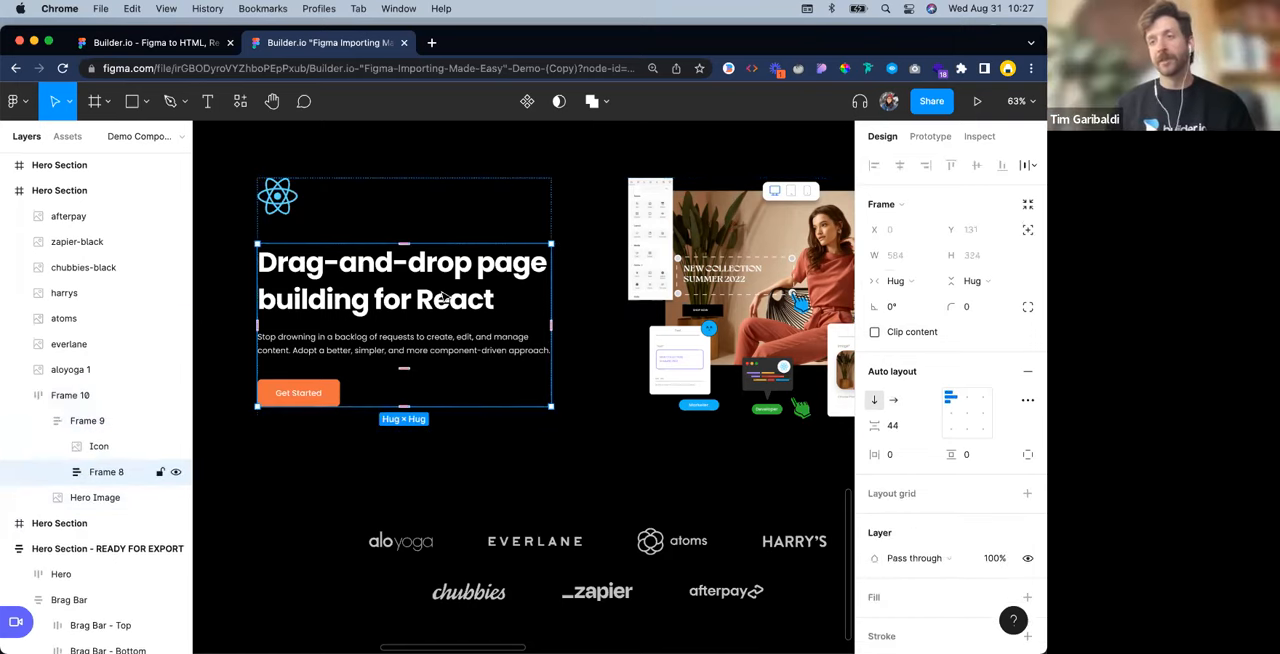
{"action": "double_click", "coordinate": [407, 348]}
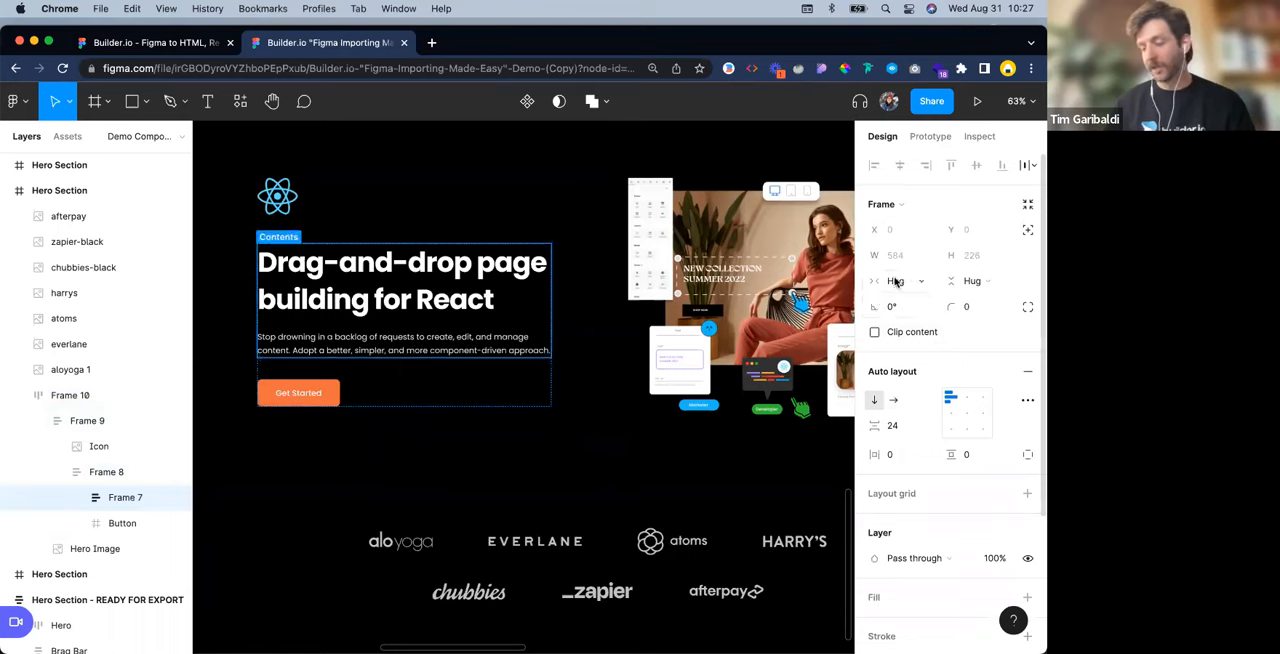
Examine the hero row's parts: the icon, text and button column, the hero image, and the horizontal frame holding both
{"action": "left_click", "coordinate": [374, 214]}
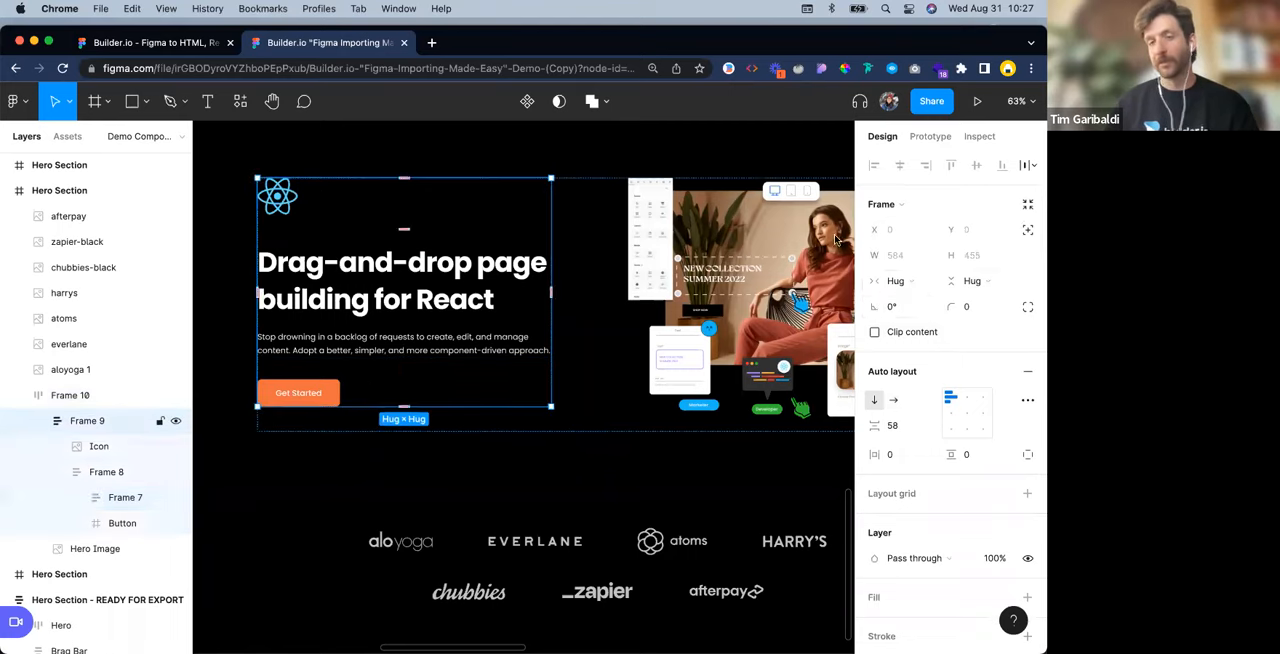
{"action": "left_click", "coordinate": [731, 284]}
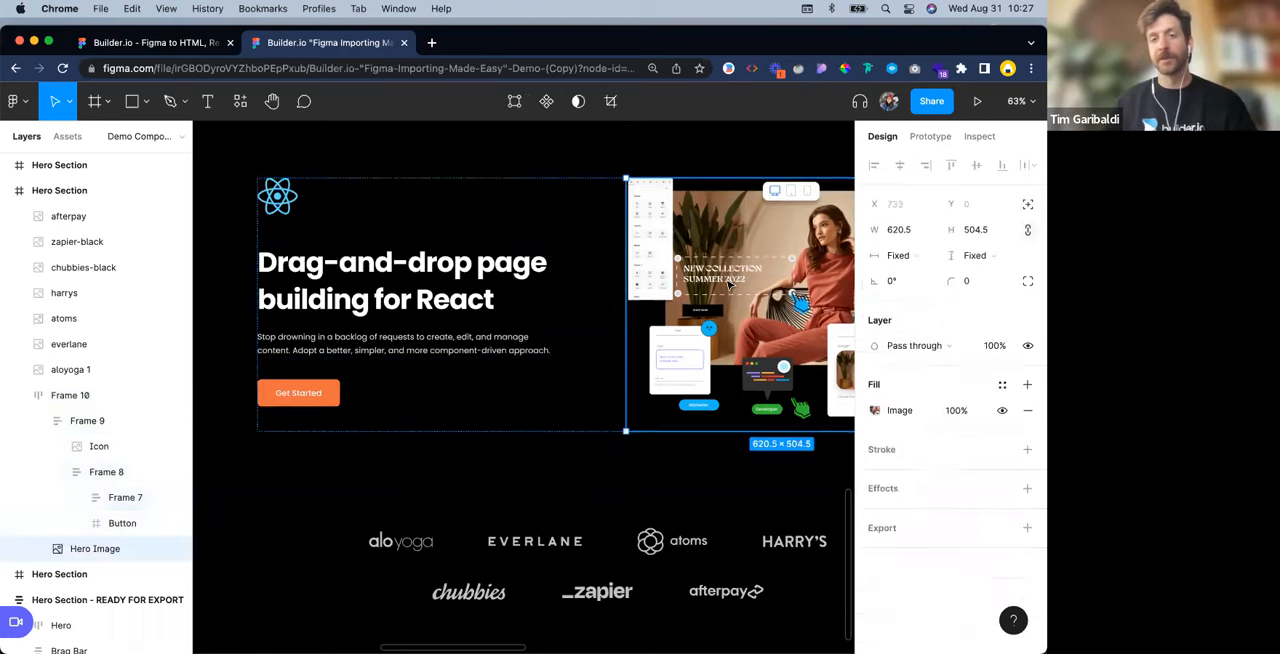
{"action": "left_click", "coordinate": [590, 250]}
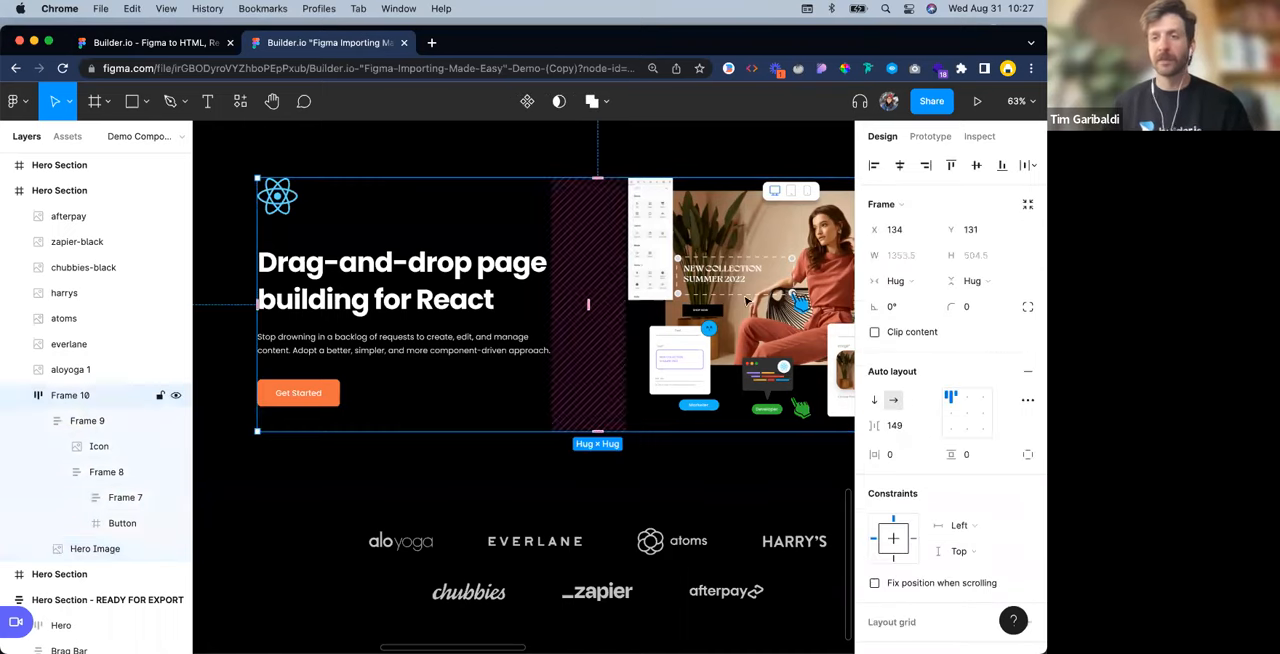
{"action": "left_click", "coordinate": [686, 146]}
{"action": "scroll", "coordinate": [683, 240], "scroll_direction": "down", "scroll_amount": 3}
{"action": "scroll", "coordinate": [463, 423], "scroll_direction": "down", "scroll_amount": 3}
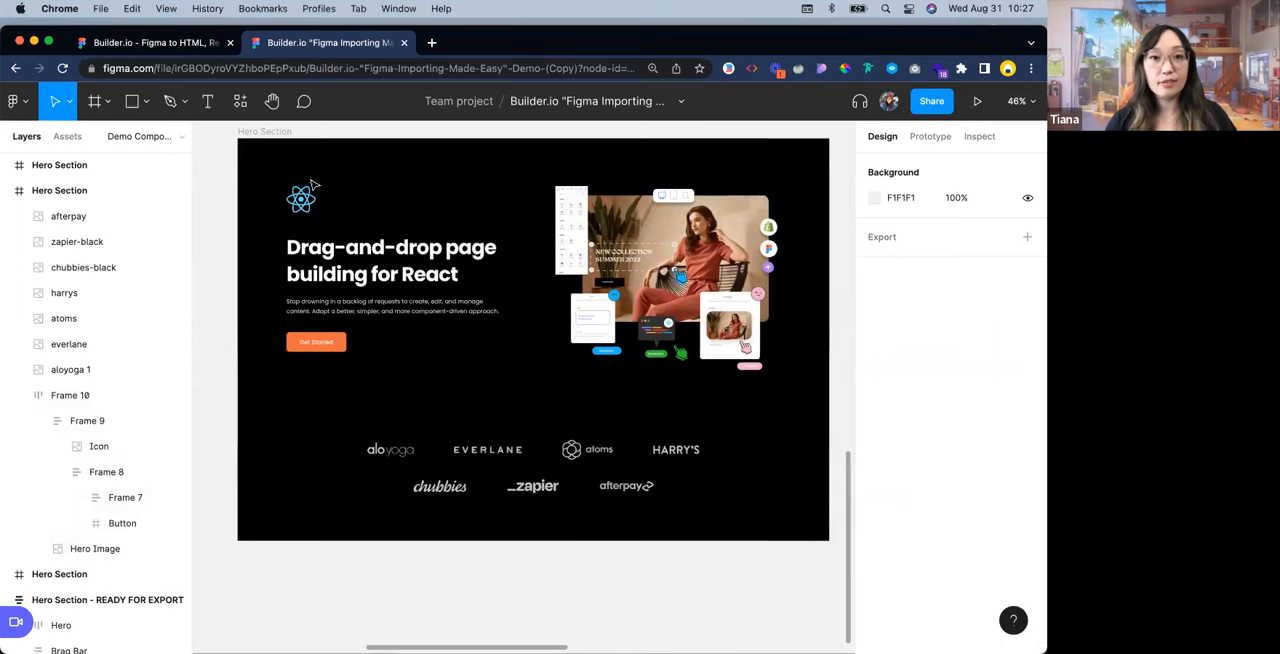
{"action": "left_click_drag", "start_coordinate": [258, 163], "coordinate": [787, 408]}
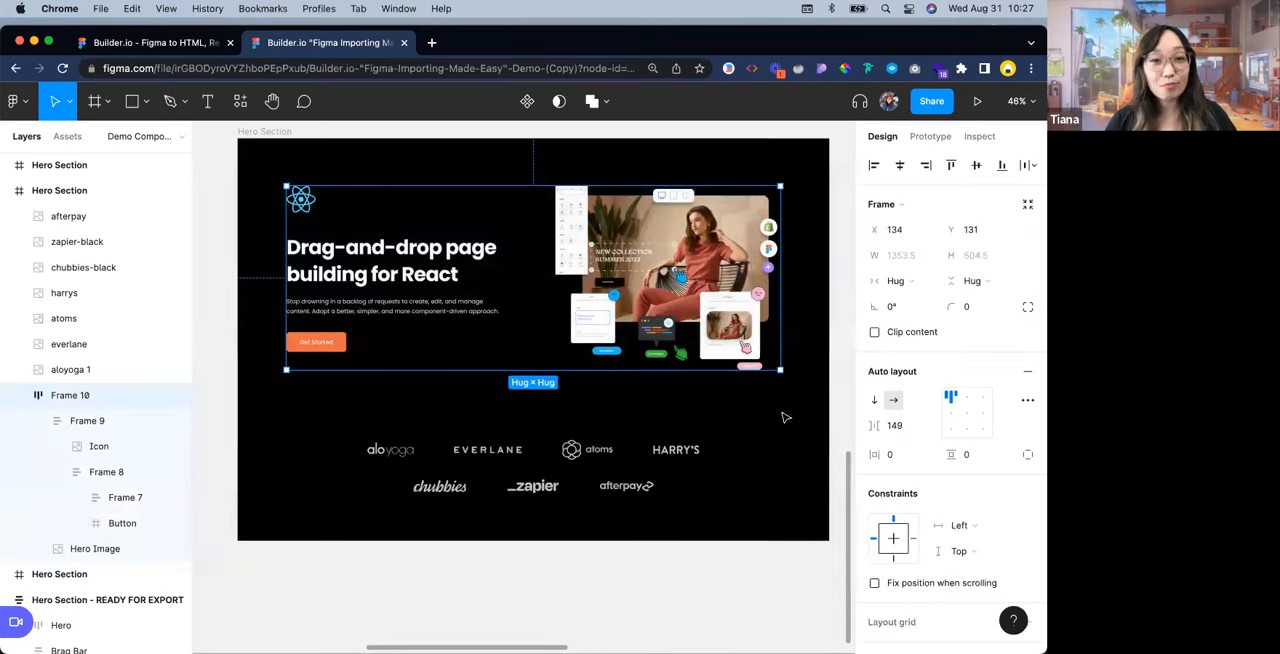
{"action": "scroll", "coordinate": [737, 407], "scroll_direction": "down", "scroll_amount": 1}
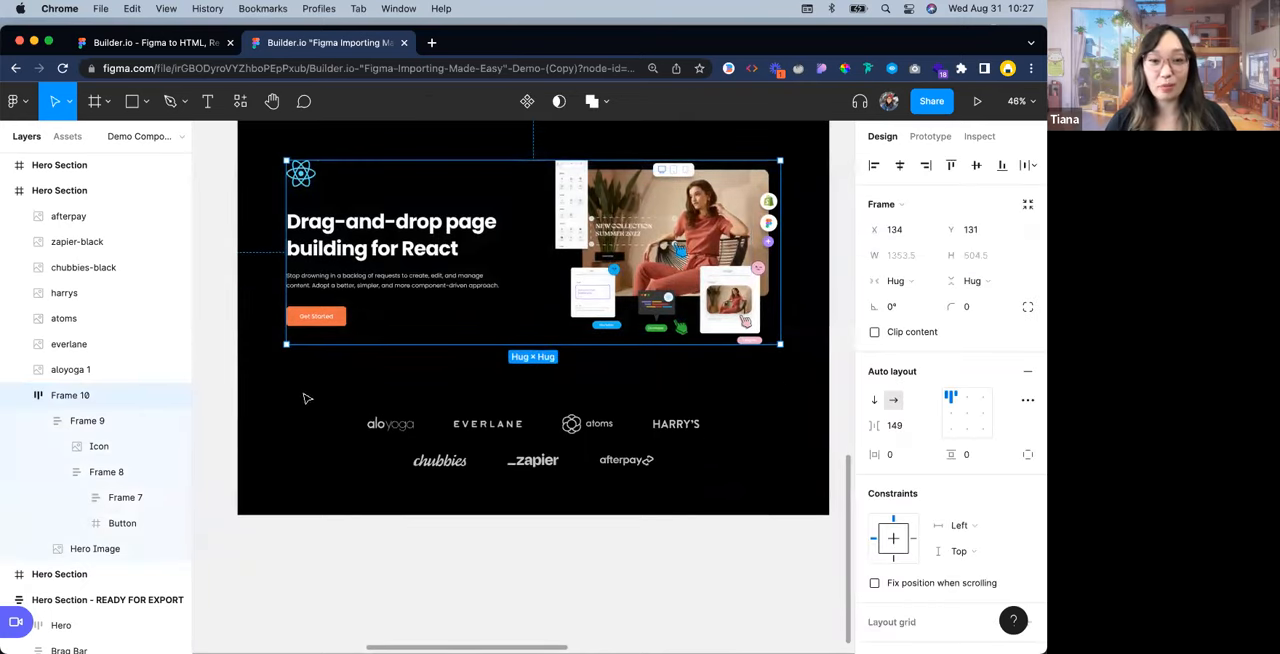
Wrap the upper logo row (aloyoga, everlane, atoms, harrys) in a horizontal auto layout frame with centered alignment
{"action": "left_click", "coordinate": [388, 405]}
{"action": "scroll", "coordinate": [388, 405], "scroll_direction": "up", "scroll_amount": 2}
{"action": "left_click_drag", "start_coordinate": [509, 385], "coordinate": [448, 361]}
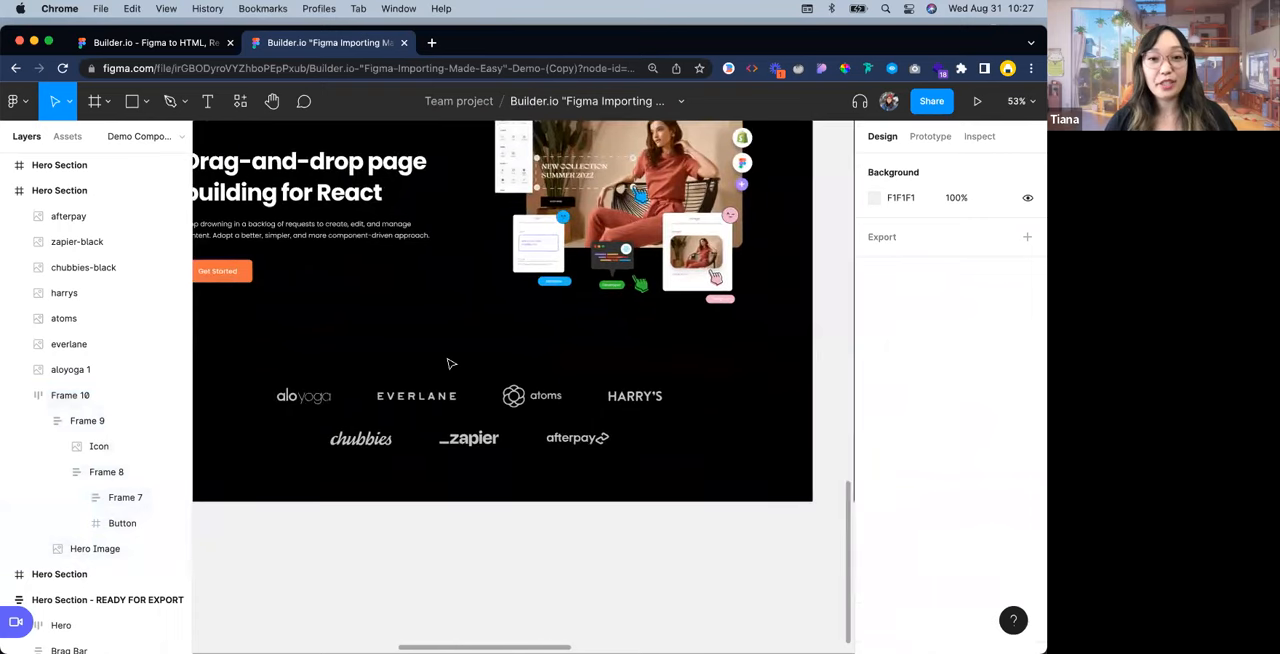
{"action": "left_click_drag", "start_coordinate": [284, 353], "coordinate": [371, 347]}
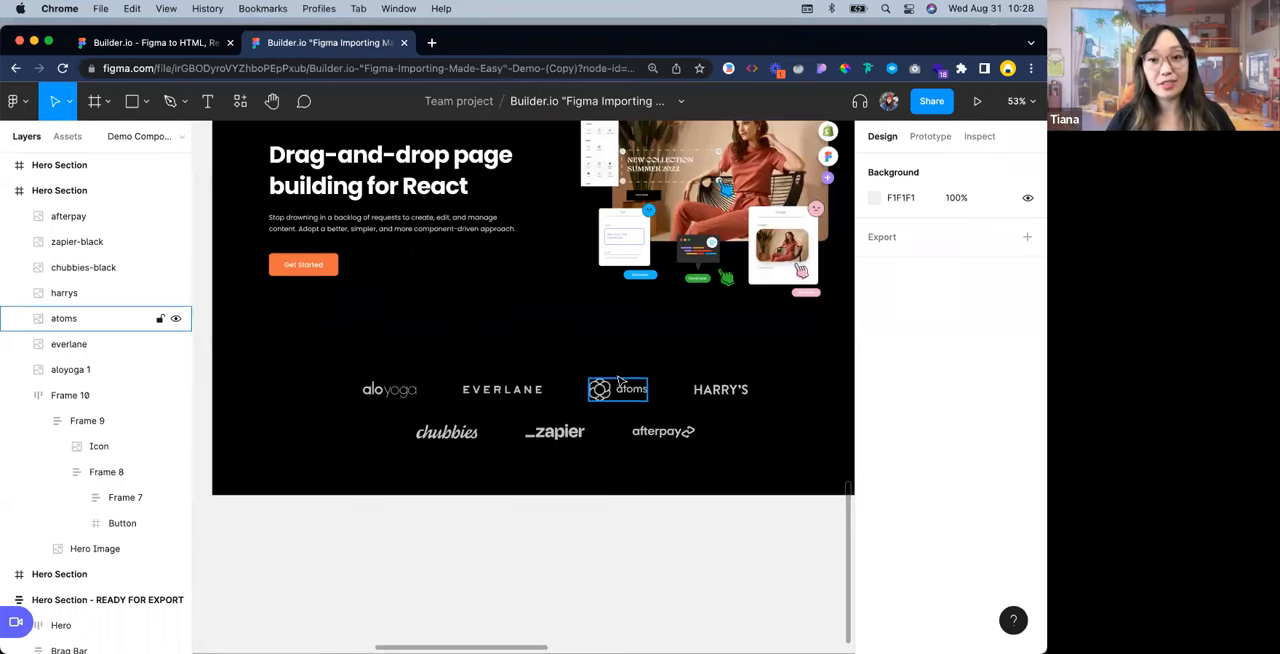
{"action": "scroll", "coordinate": [650, 488], "scroll_direction": "up", "scroll_amount": 3}
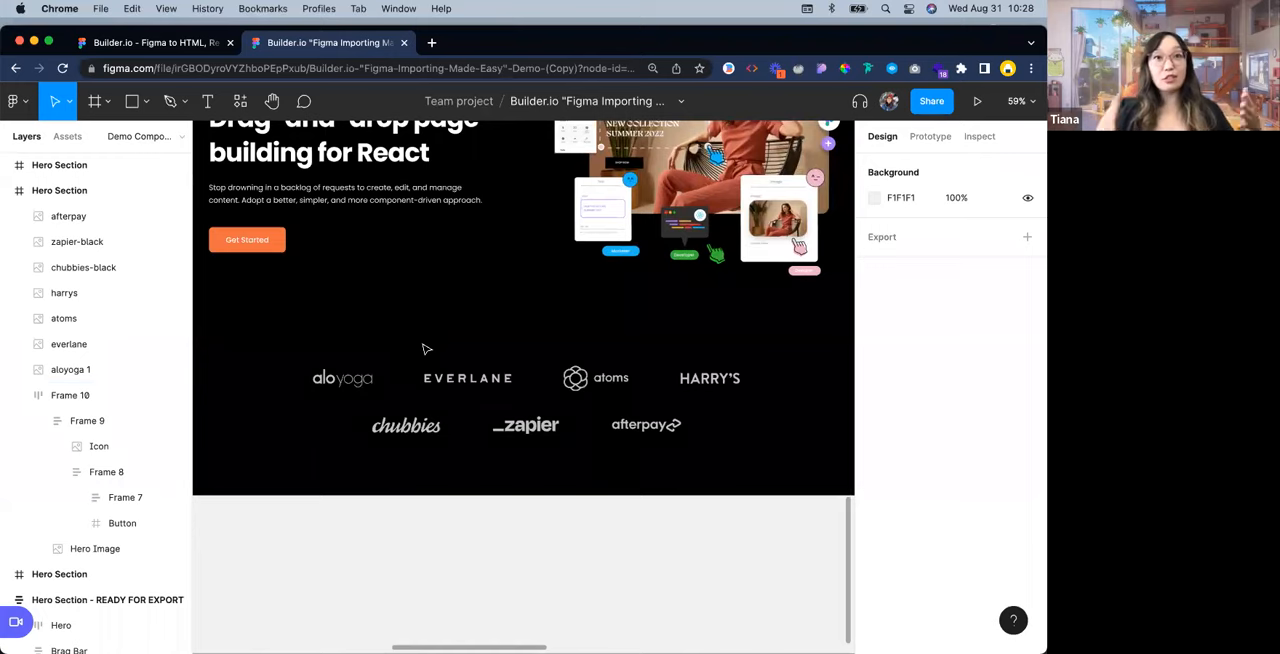
{"action": "left_click_drag", "start_coordinate": [262, 326], "coordinate": [765, 399]}
{"action": "left_click_drag", "start_coordinate": [767, 398], "coordinate": [263, 343]}
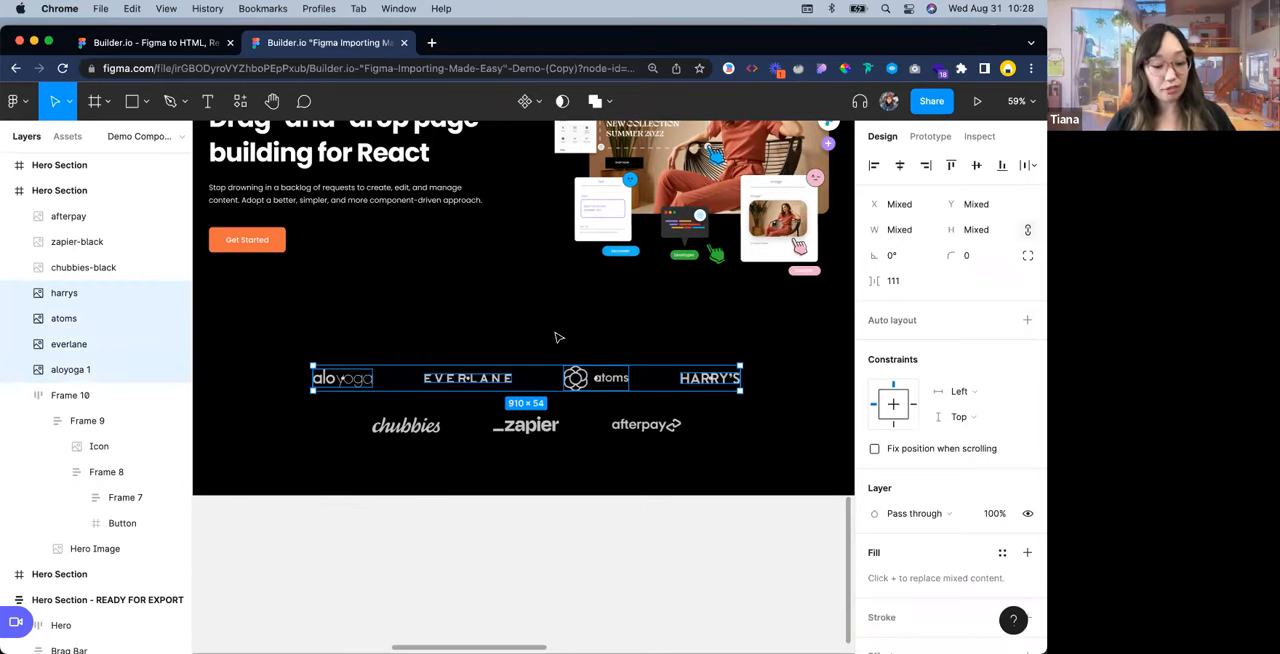
{"action": "key", "text": "shift+a"}
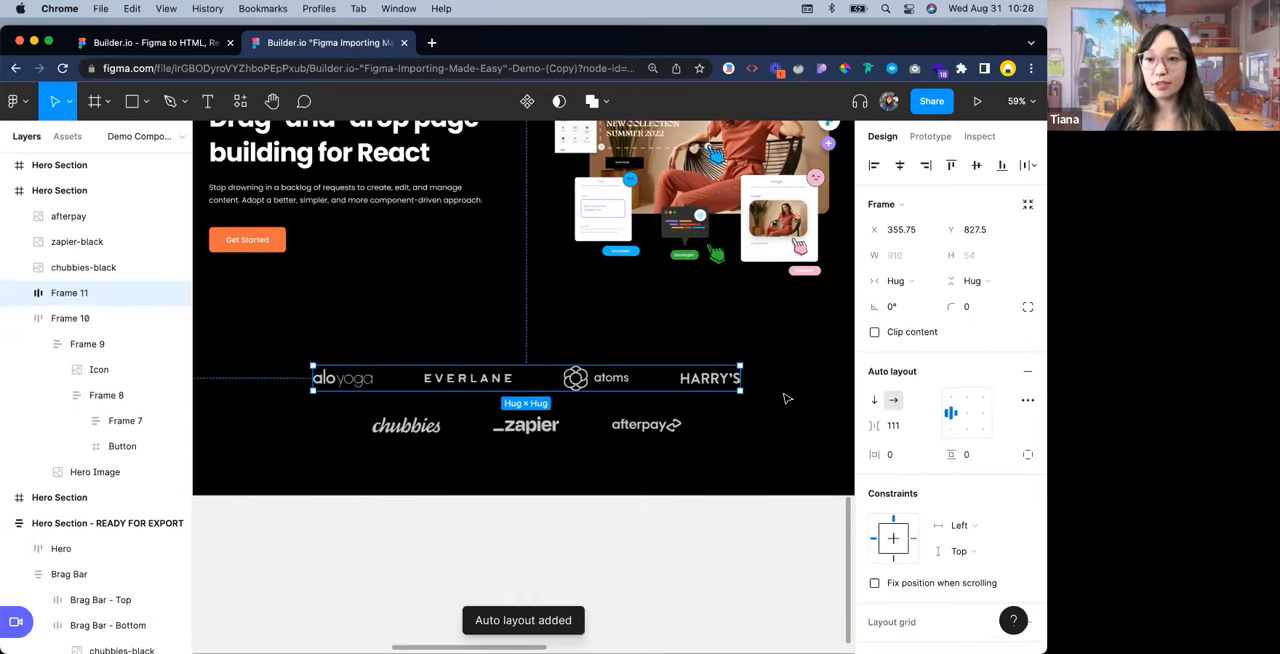
{"action": "left_click", "coordinate": [962, 412]}
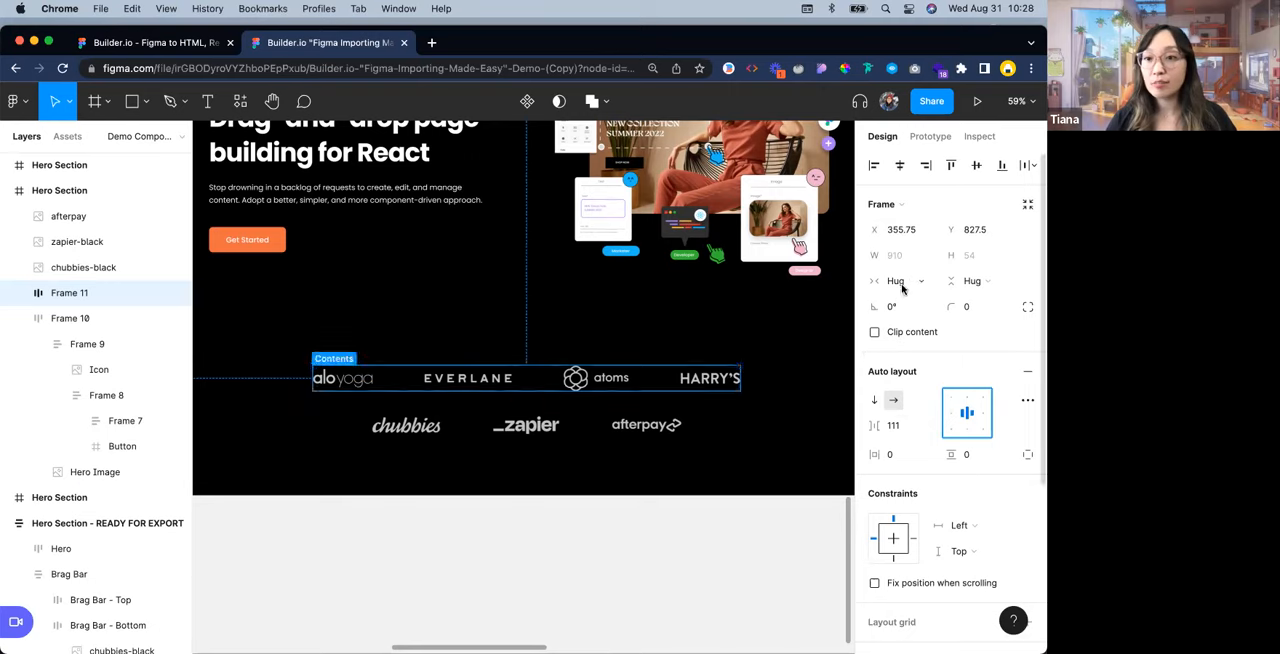
Wrap the lower logo row (chubbies, zapier, afterpay) in a horizontal auto layout frame with centered alignment
{"action": "left_click", "coordinate": [400, 403]}
{"action": "left_click_drag", "start_coordinate": [400, 403], "coordinate": [690, 440]}
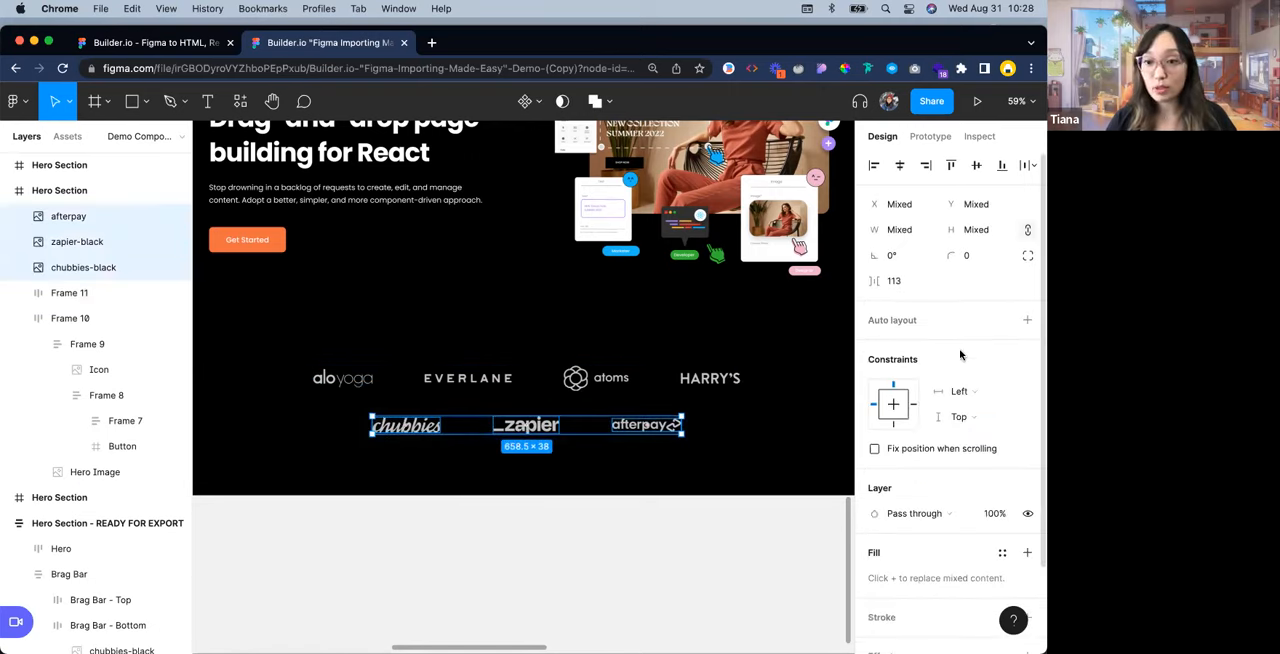
{"action": "key", "text": "shift+a"}
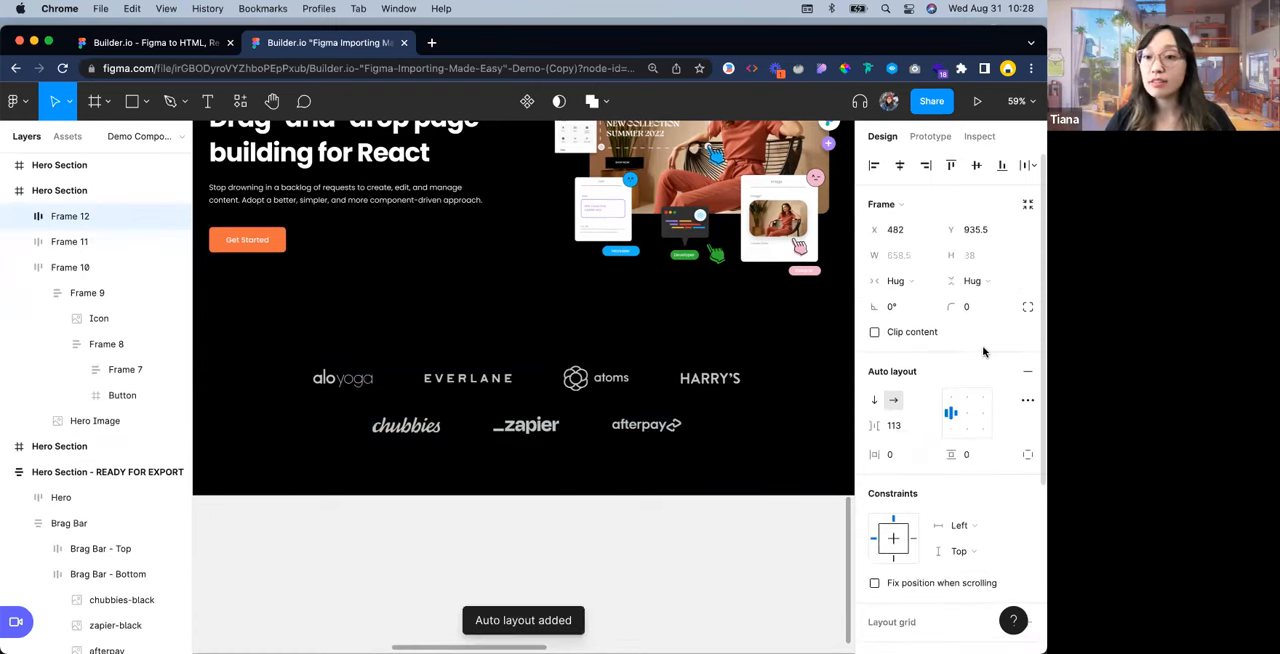
{"action": "left_click", "coordinate": [778, 440]}
Wrap both logo row frames together in a vertical auto layout frame and center its alignment
{"action": "left_click_drag", "start_coordinate": [485, 410], "coordinate": [255, 358]}
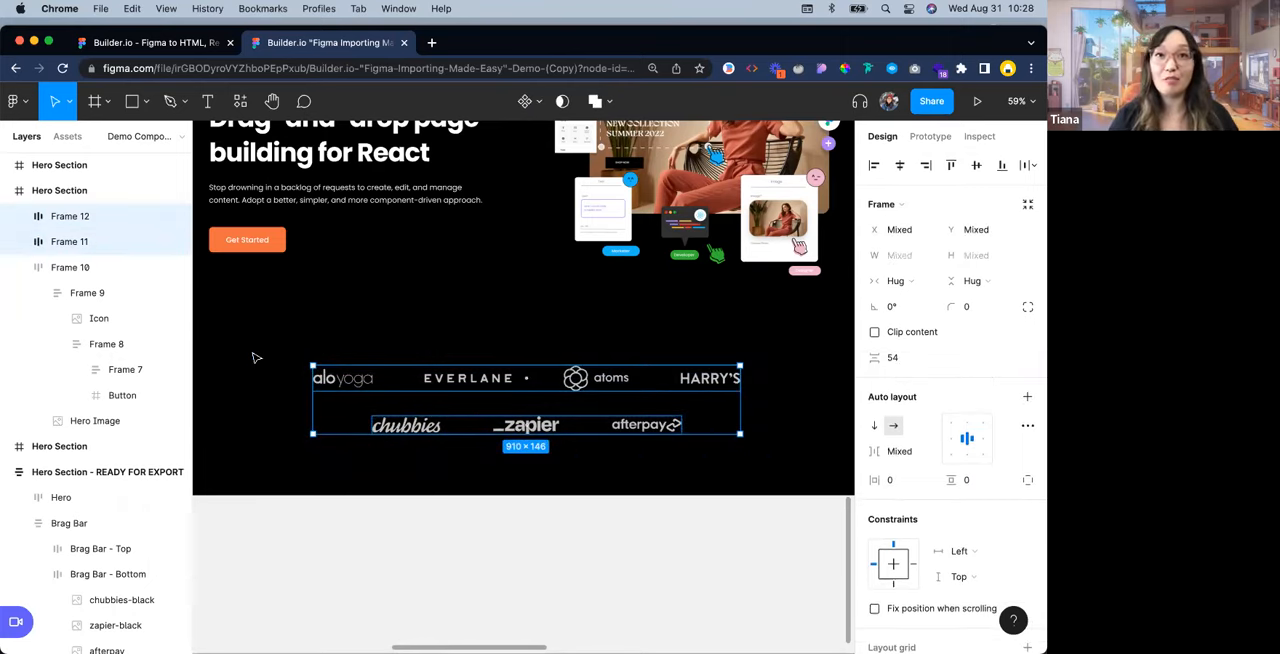
{"action": "key", "text": "shift+a"}
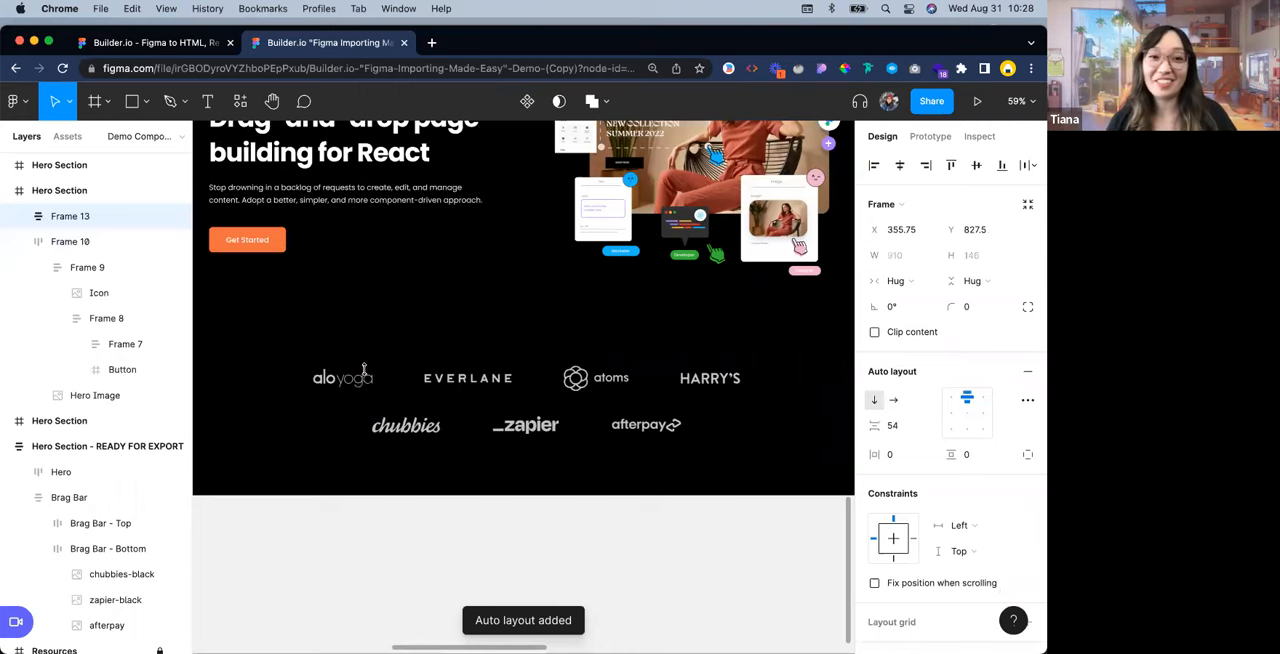
{"action": "left_click", "coordinate": [966, 412]}
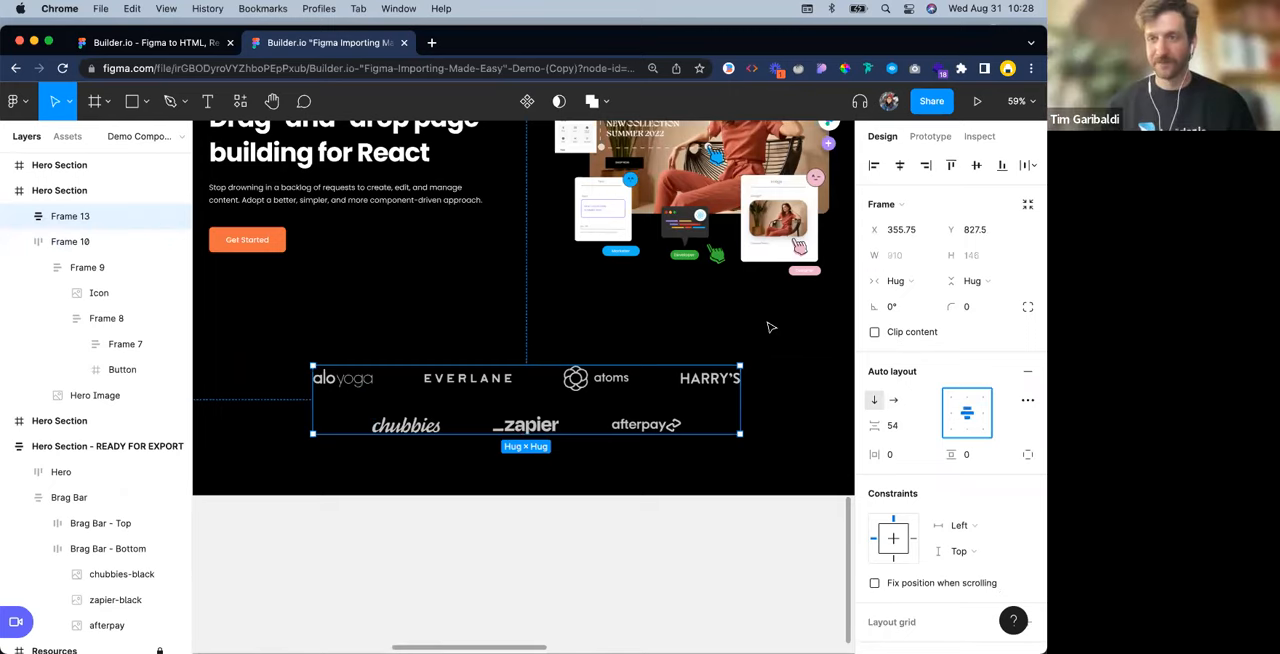
{"action": "key", "text": "Escape"}
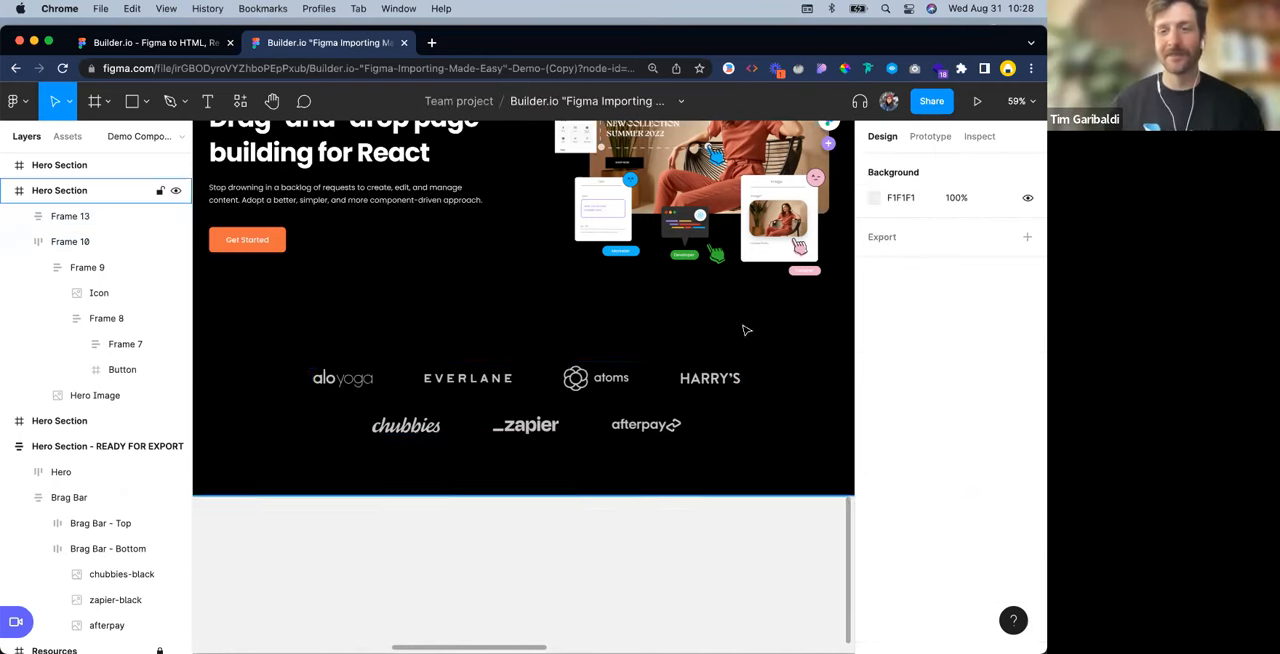
Apply vertical auto layout to the whole Hero Section frame that contains the hero row and the logo block
{"action": "scroll", "coordinate": [743, 329], "scroll_direction": "down", "scroll_amount": 5}
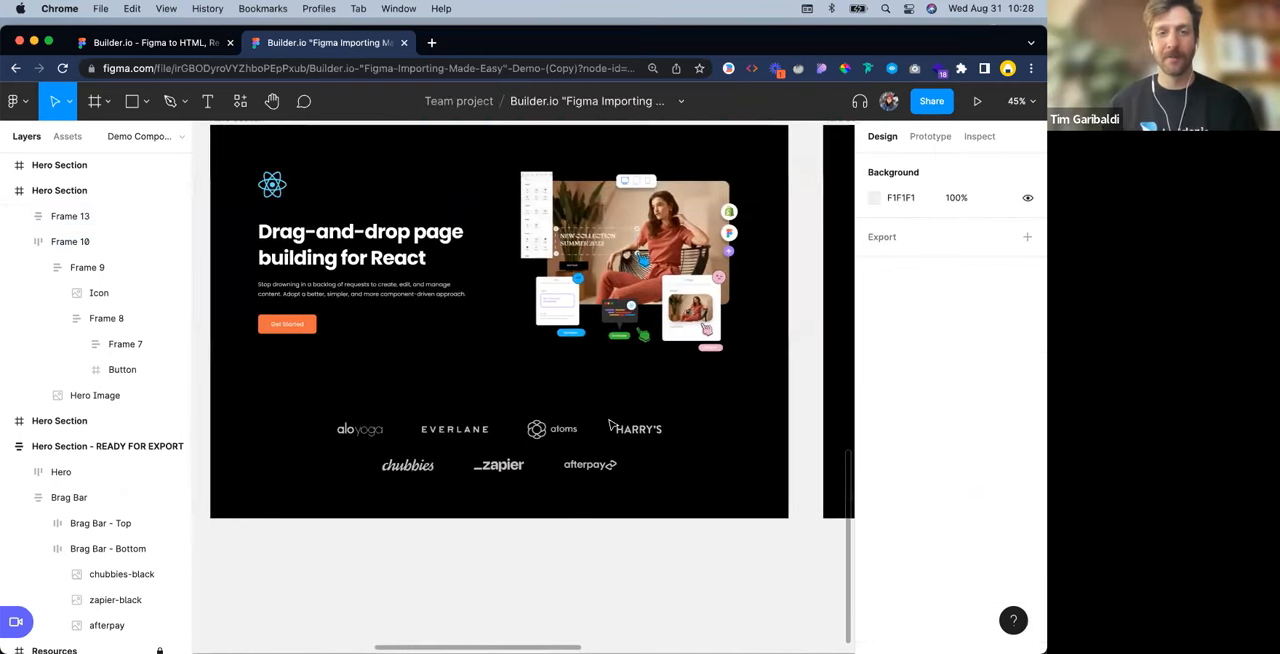
{"action": "scroll", "coordinate": [434, 377], "scroll_direction": "up", "scroll_amount": 3}
{"action": "scroll", "coordinate": [434, 377], "scroll_direction": "left", "scroll_amount": 2}
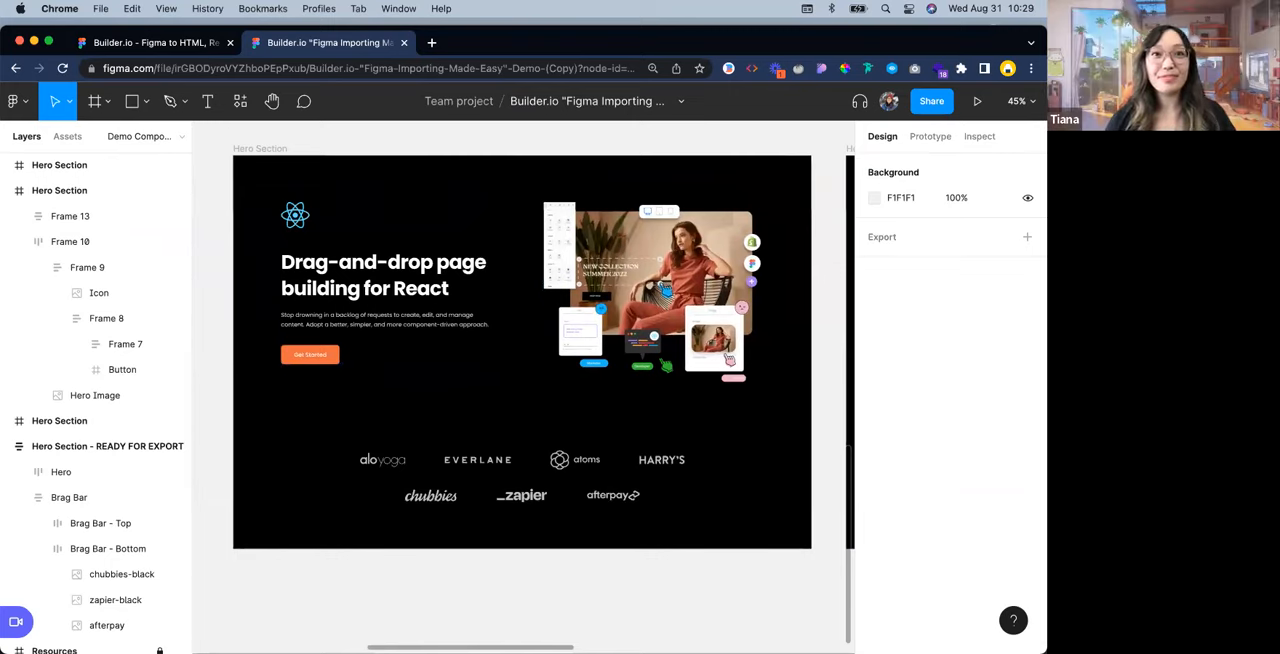
{"action": "left_click", "coordinate": [449, 340]}
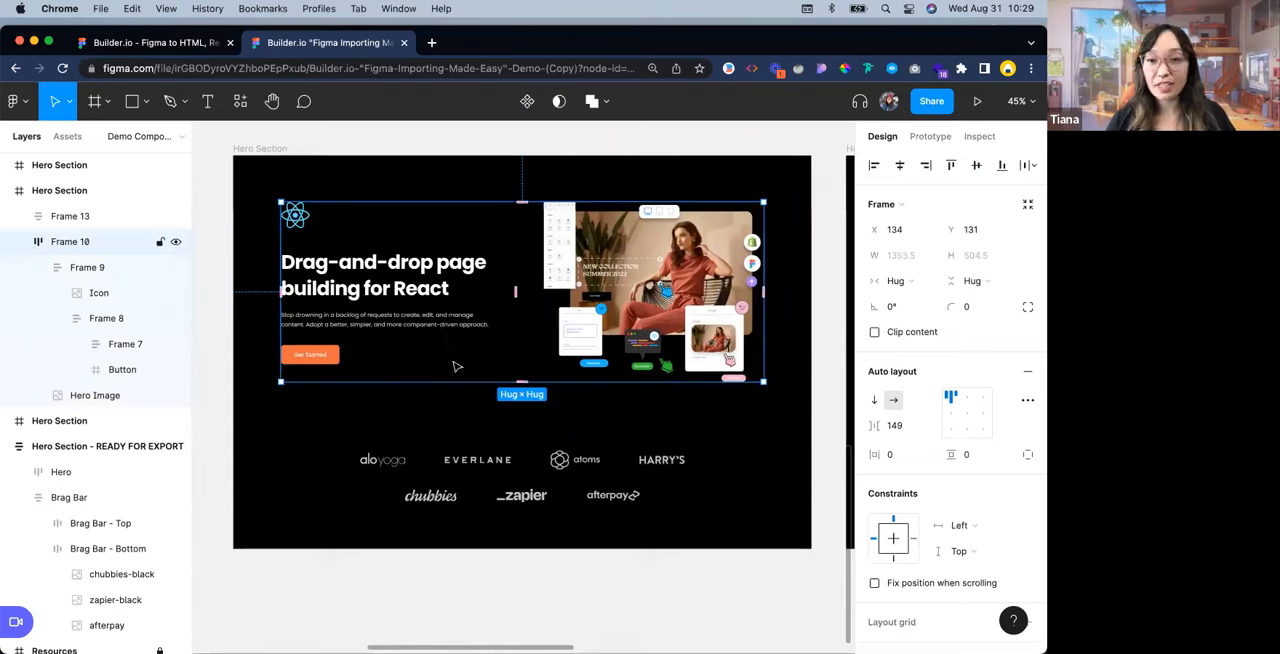
{"action": "left_click", "coordinate": [468, 466]}
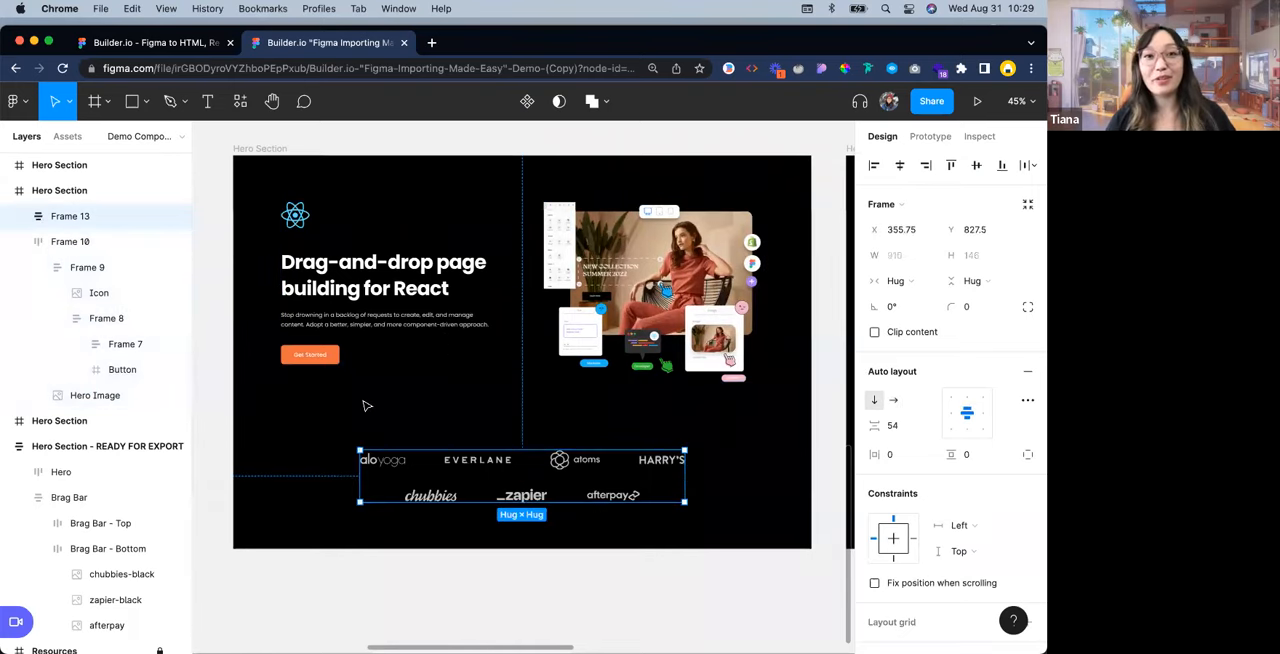
{"action": "left_click", "coordinate": [288, 152]}
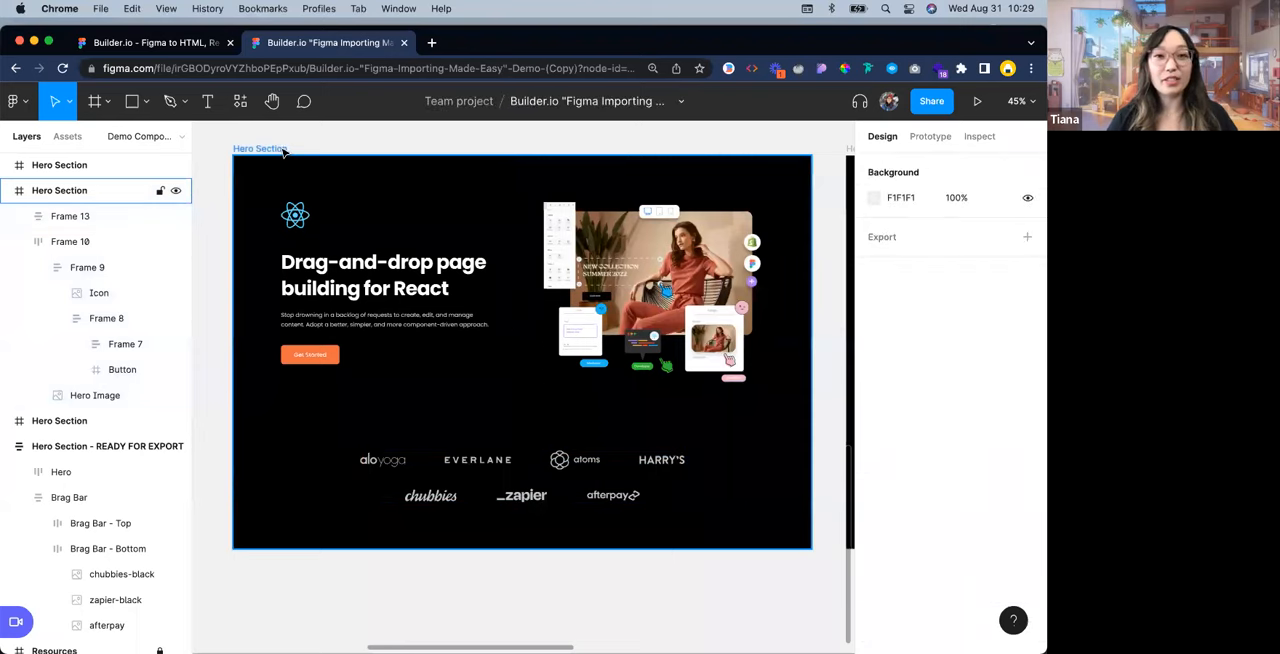
{"action": "left_click", "coordinate": [284, 150]}
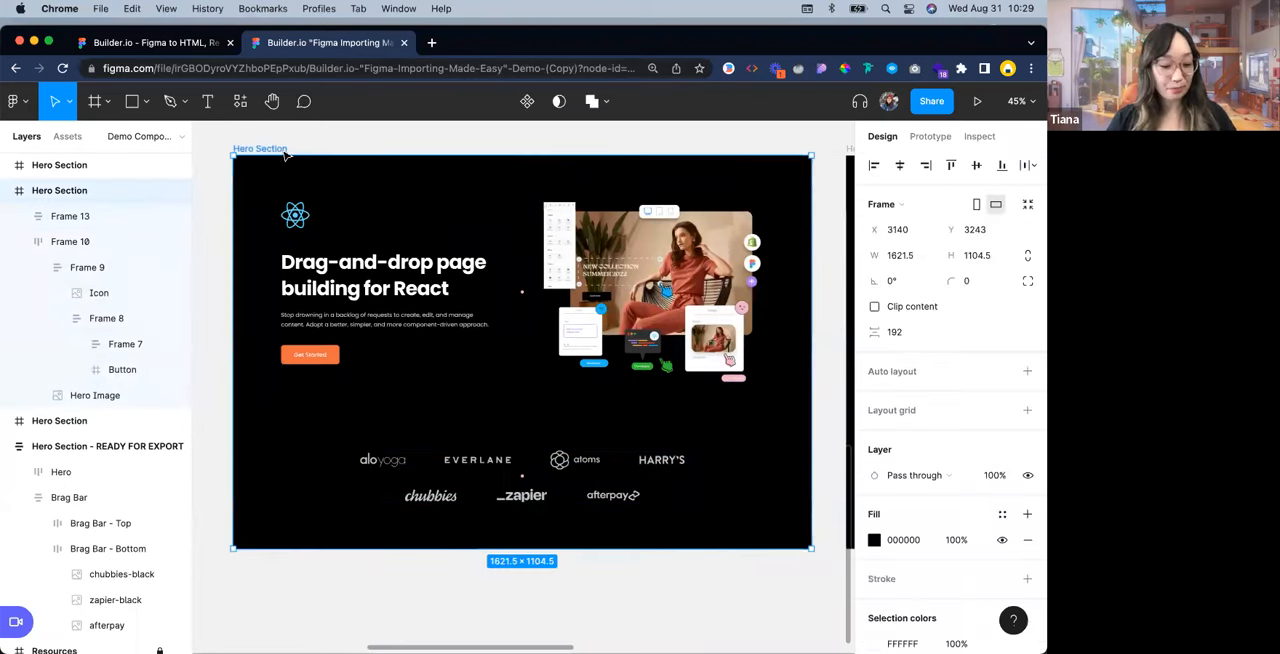
{"action": "key", "text": "shift+a"}
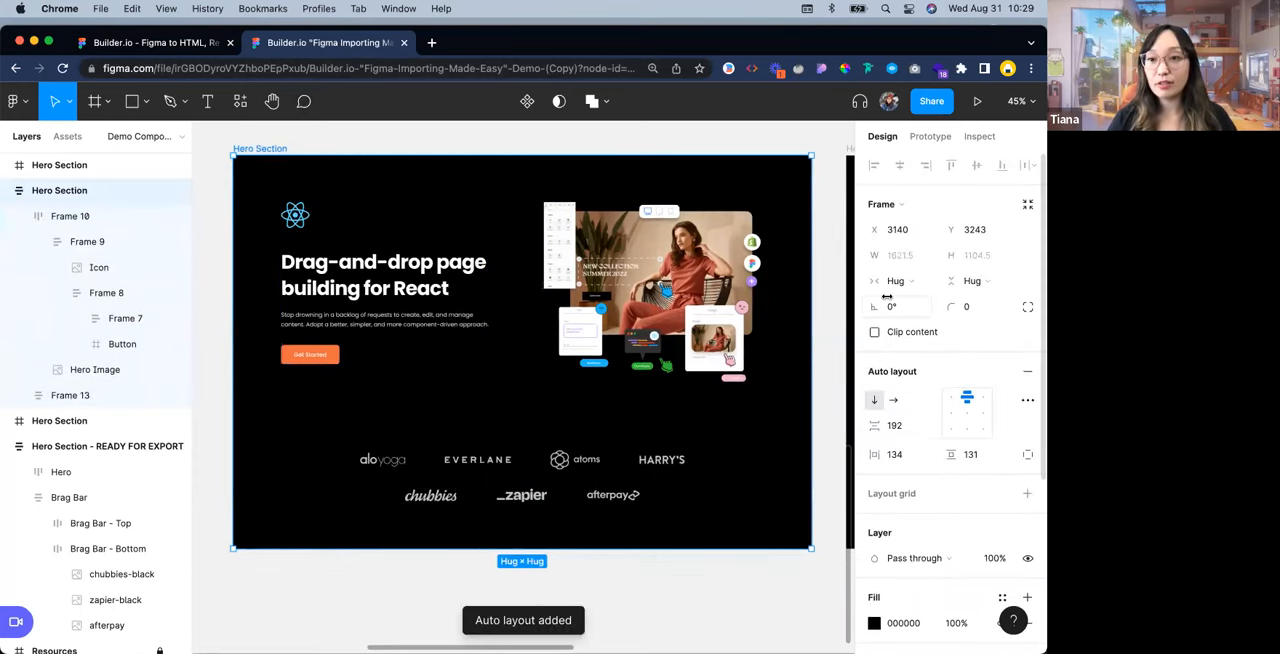
Examine the Hero Section's auto layout spacing and padding, and compare the frame with the neighbouring Hero Section copy
{"action": "scroll", "coordinate": [963, 434], "scroll_direction": "down", "scroll_amount": 1}
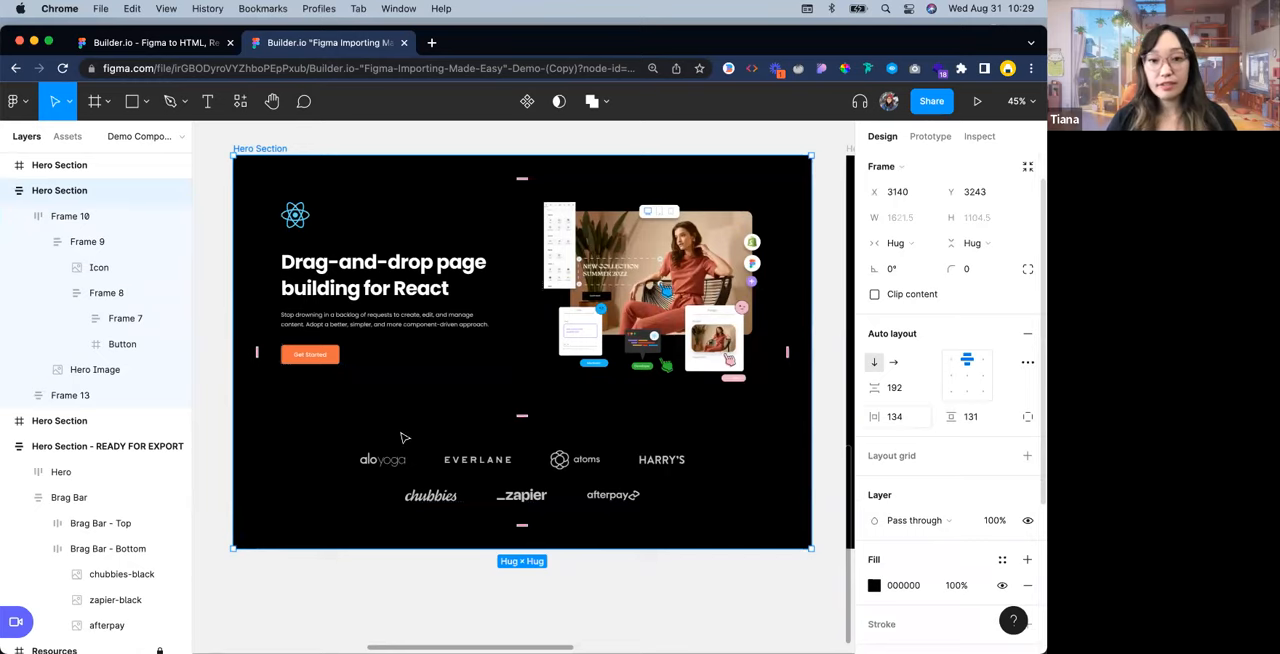
{"action": "scroll", "coordinate": [460, 470], "scroll_direction": "down", "scroll_amount": 1}
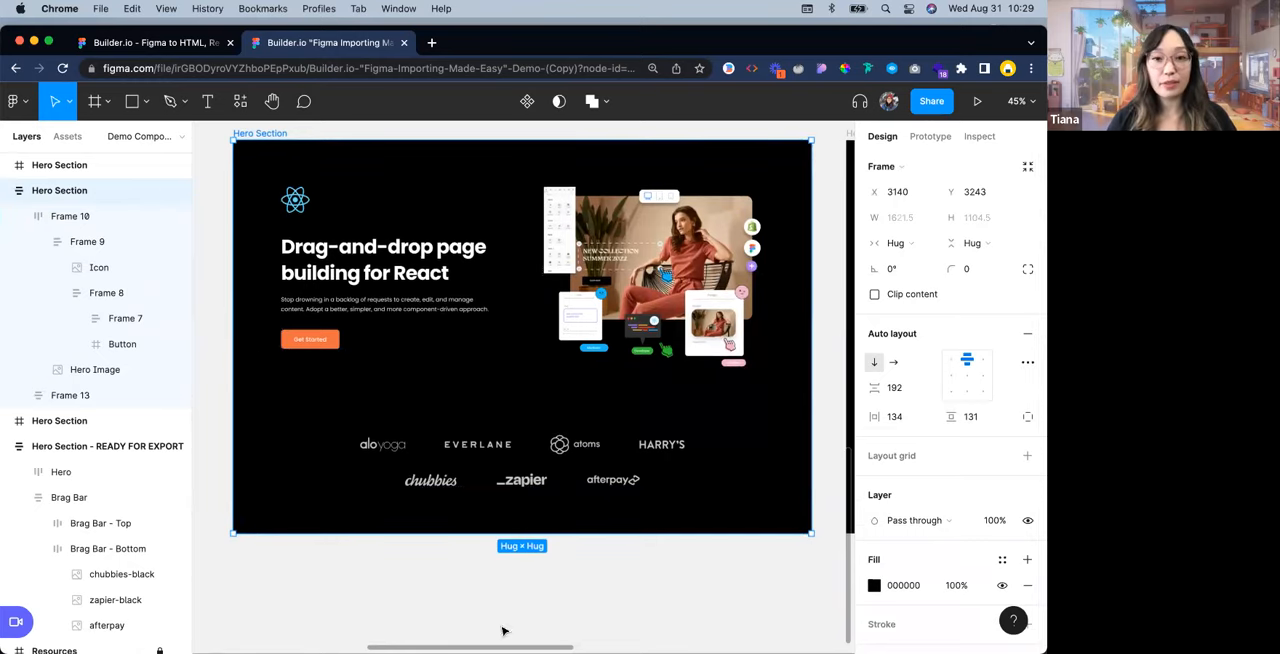
{"action": "left_click", "coordinate": [732, 554]}
{"action": "scroll", "coordinate": [745, 525], "scroll_direction": "down", "scroll_amount": 1}
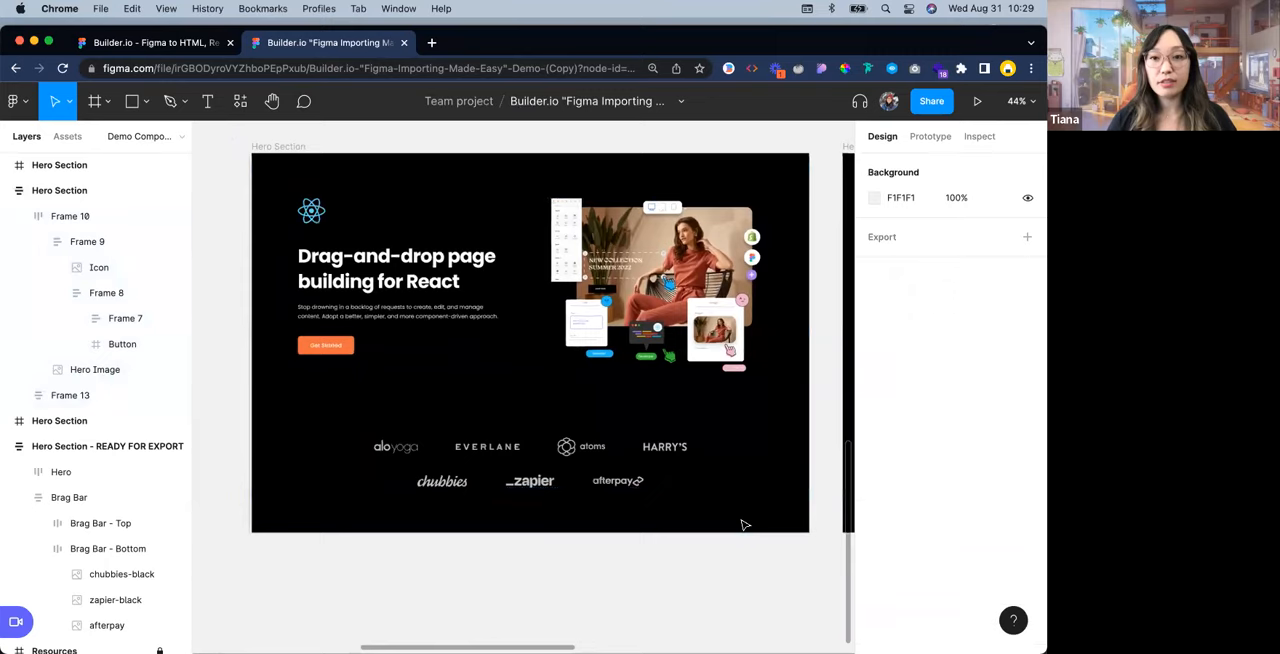
{"action": "scroll", "coordinate": [745, 525], "scroll_direction": "down", "scroll_amount": 4}
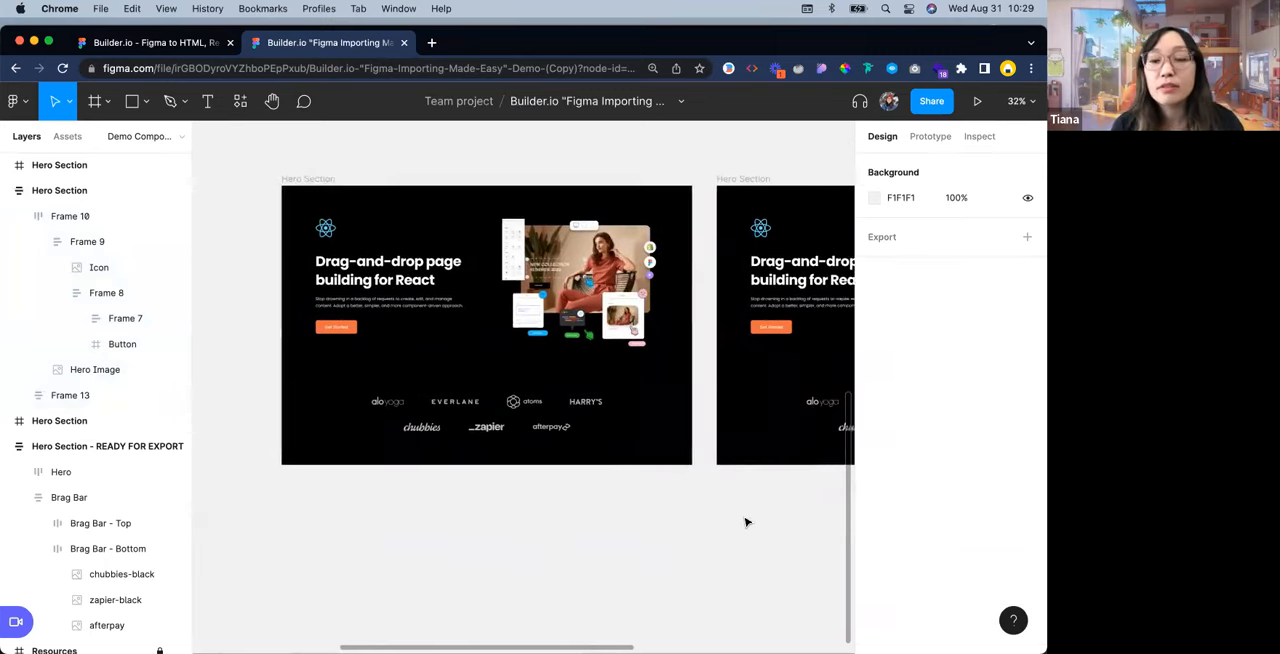
{"action": "scroll", "coordinate": [745, 522], "scroll_direction": "right", "scroll_amount": 3}
{"action": "scroll", "coordinate": [745, 522], "scroll_direction": "left", "scroll_amount": 3}
{"action": "scroll", "coordinate": [745, 522], "scroll_direction": "right", "scroll_amount": 5}
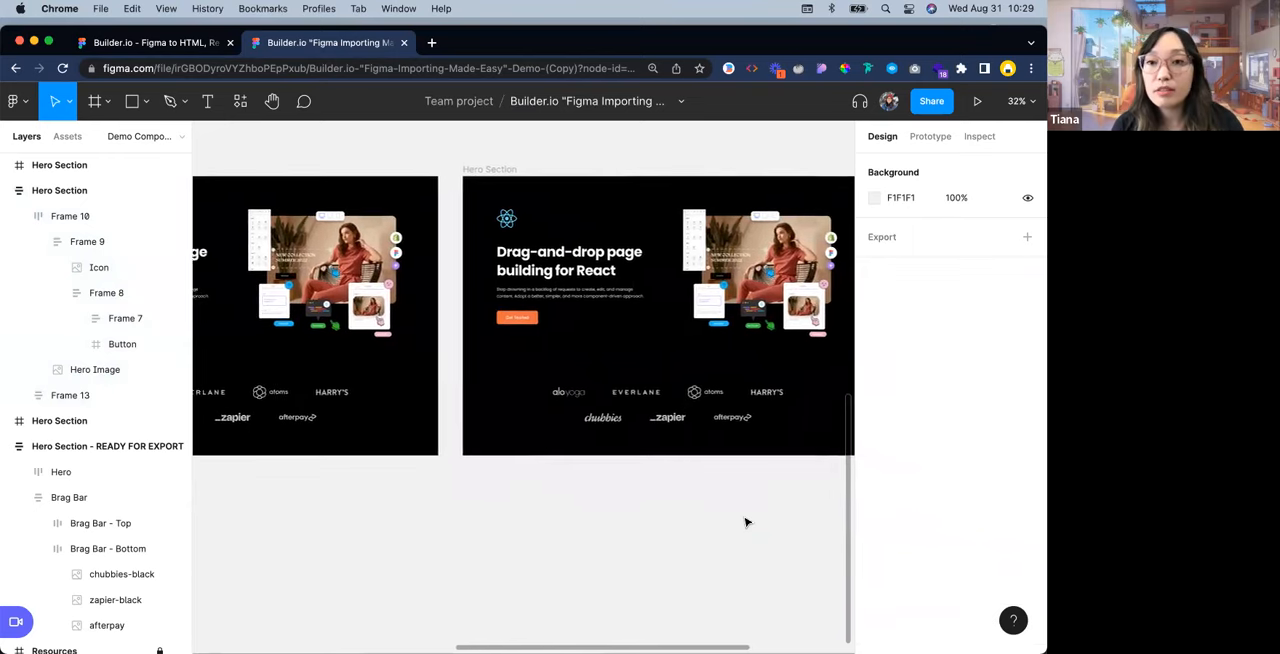
{"action": "scroll", "coordinate": [745, 522], "scroll_direction": "left", "scroll_amount": 3}
{"action": "scroll", "coordinate": [745, 522], "scroll_direction": "right", "scroll_amount": 3}
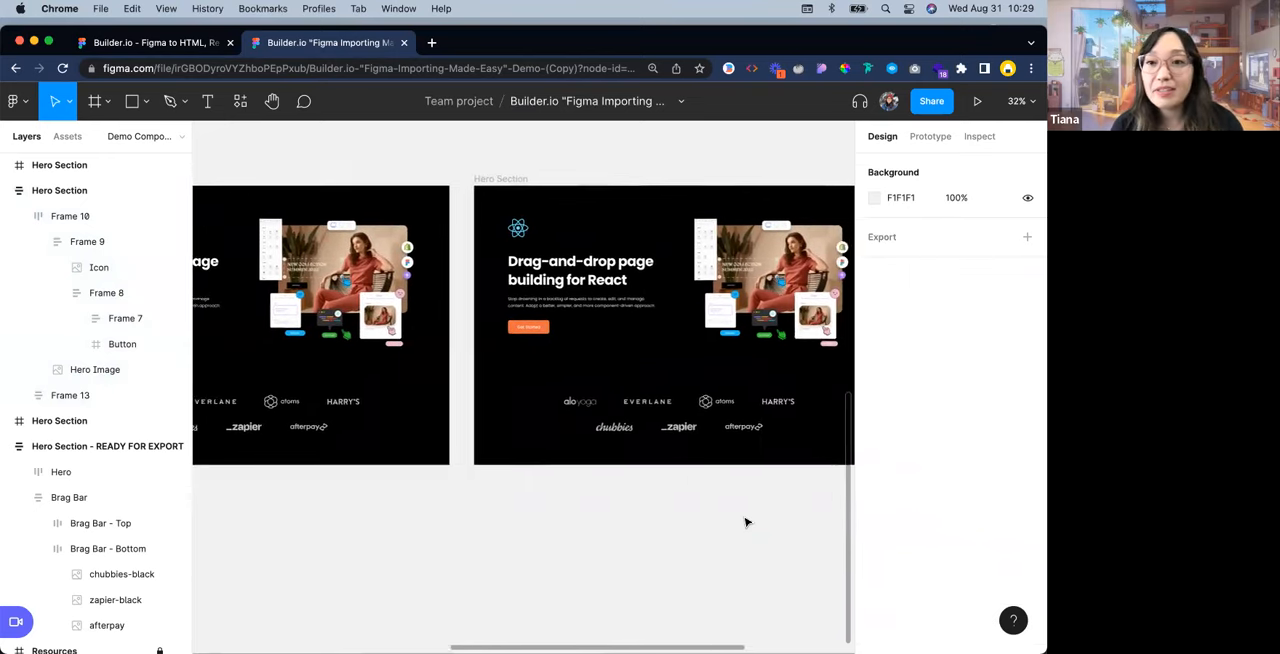
{"action": "scroll", "coordinate": [745, 522], "scroll_direction": "right", "scroll_amount": 5}
{"action": "scroll", "coordinate": [745, 522], "scroll_direction": "left", "scroll_amount": 2}
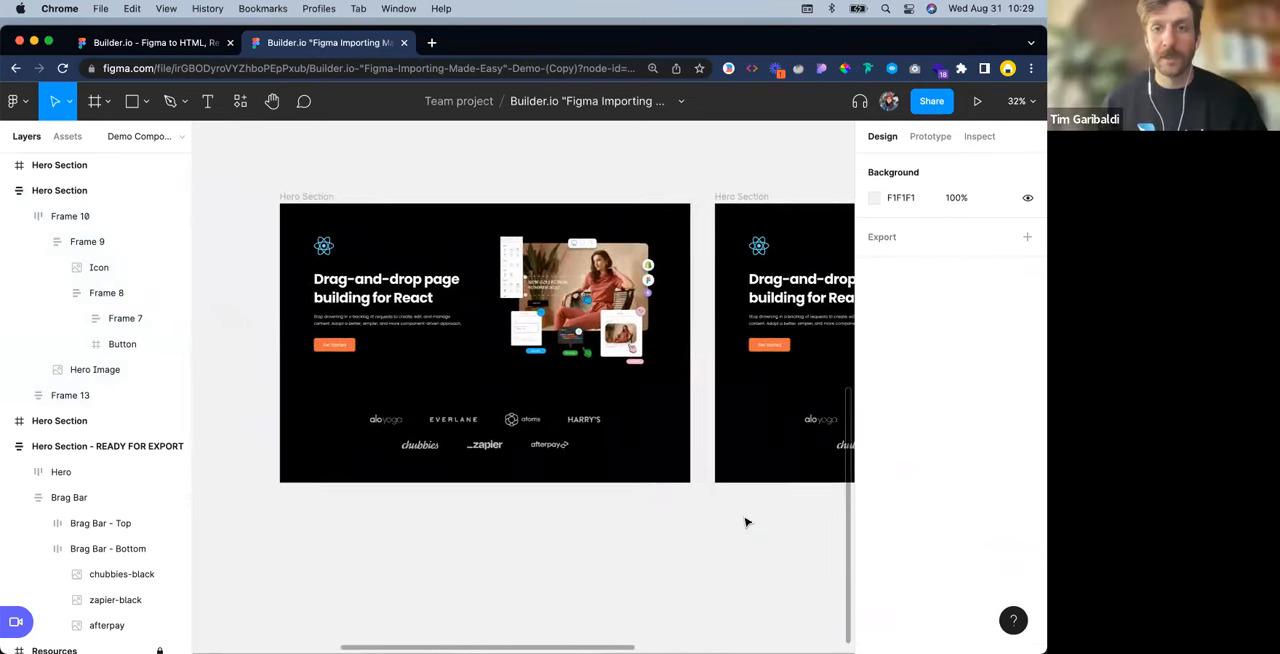
{"action": "scroll", "coordinate": [460, 229], "scroll_direction": "up", "scroll_amount": 3}
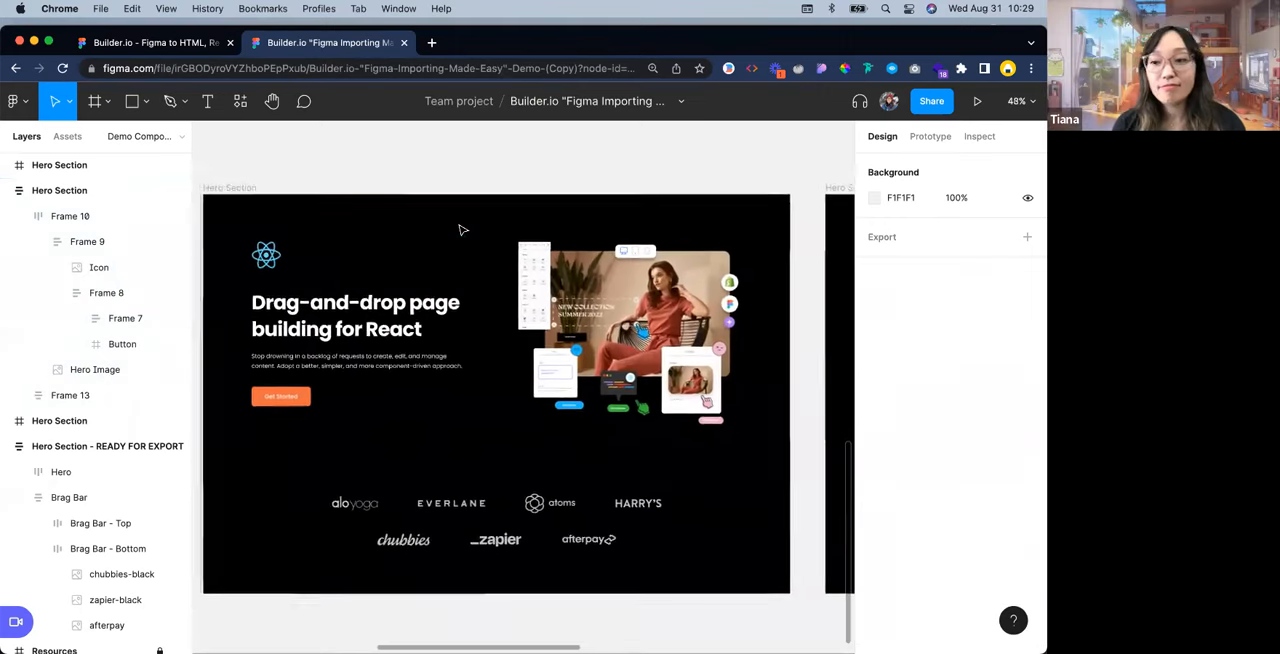
{"action": "scroll", "coordinate": [460, 229], "scroll_direction": "down", "scroll_amount": 1}
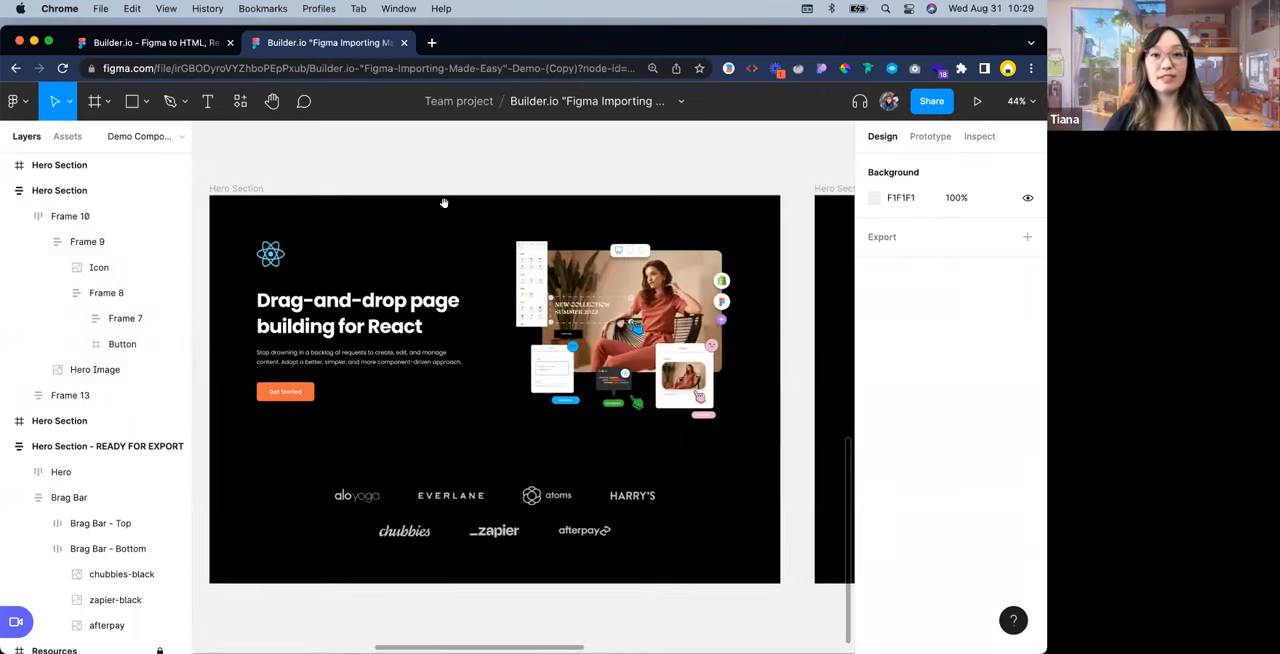
{"action": "left_click_drag", "start_coordinate": [444, 203], "coordinate": [485, 188]}
{"action": "left_click", "coordinate": [485, 186]}
{"action": "key", "text": "Escape"}
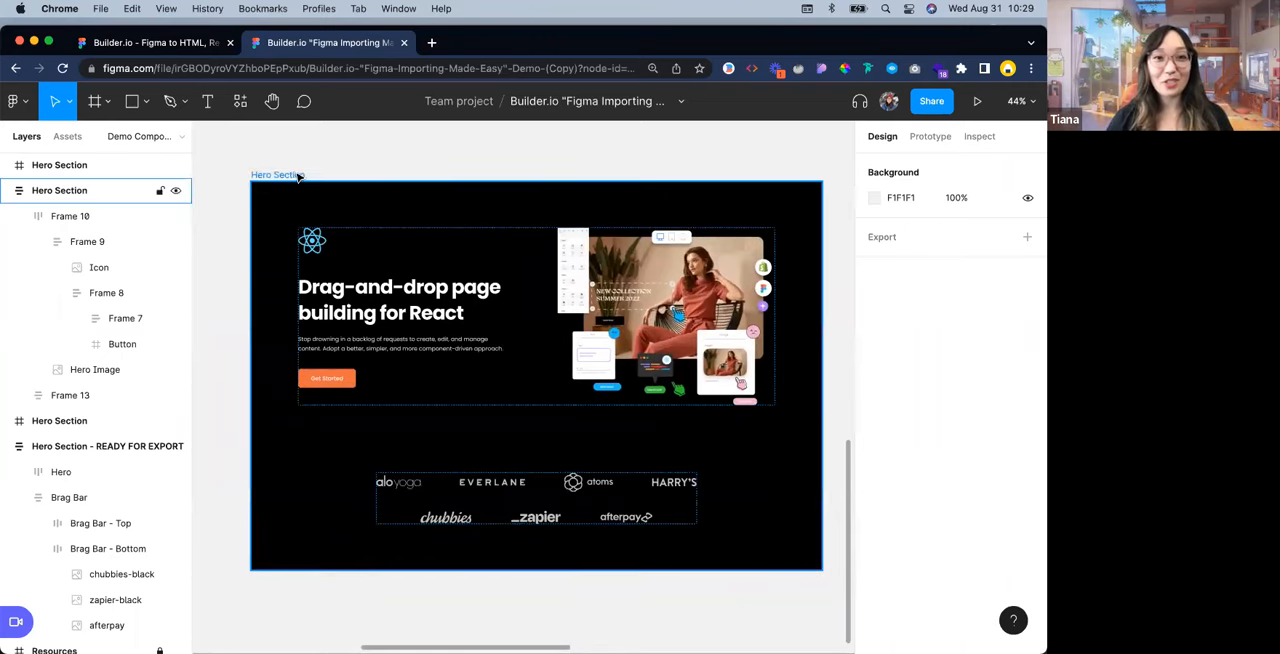
Try to generate code from the Hero Section frame with the Builder.io - Figma to HTML, React, and more plugin
{"action": "scroll", "coordinate": [308, 175], "scroll_direction": "down", "scroll_amount": 2}
{"action": "scroll", "coordinate": [360, 165], "scroll_direction": "left", "scroll_amount": 3}
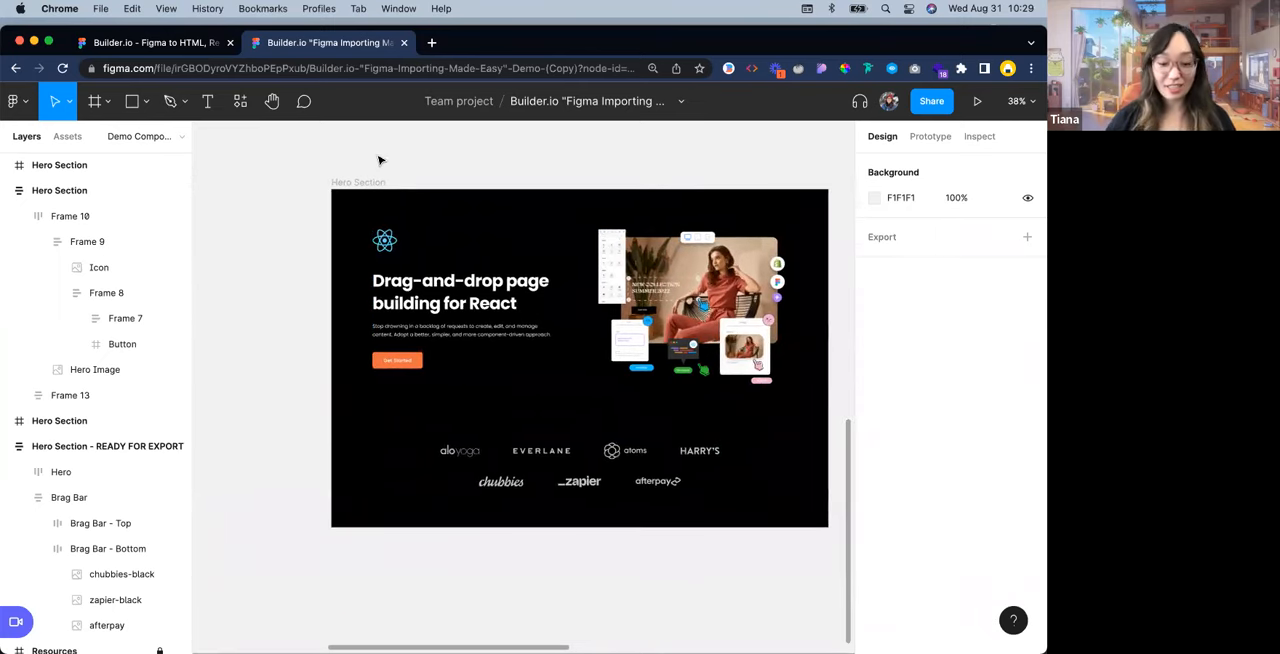
{"action": "key", "text": "super+slash"}
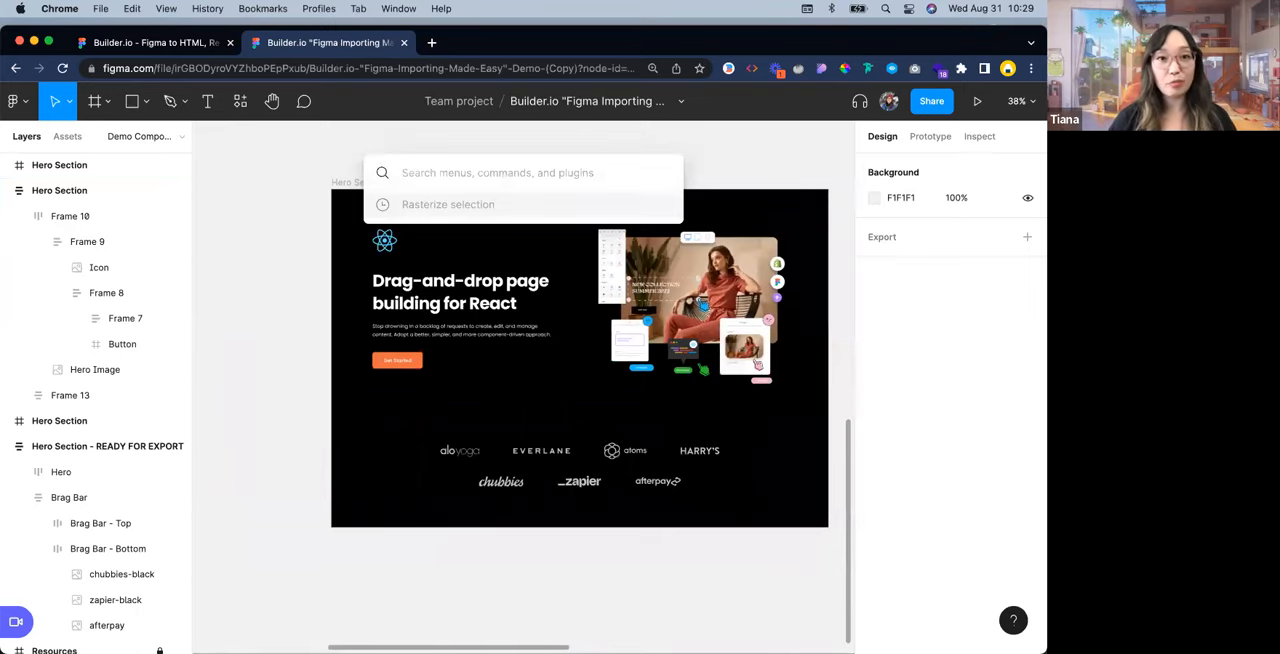
{"action": "type", "text": "builder"}
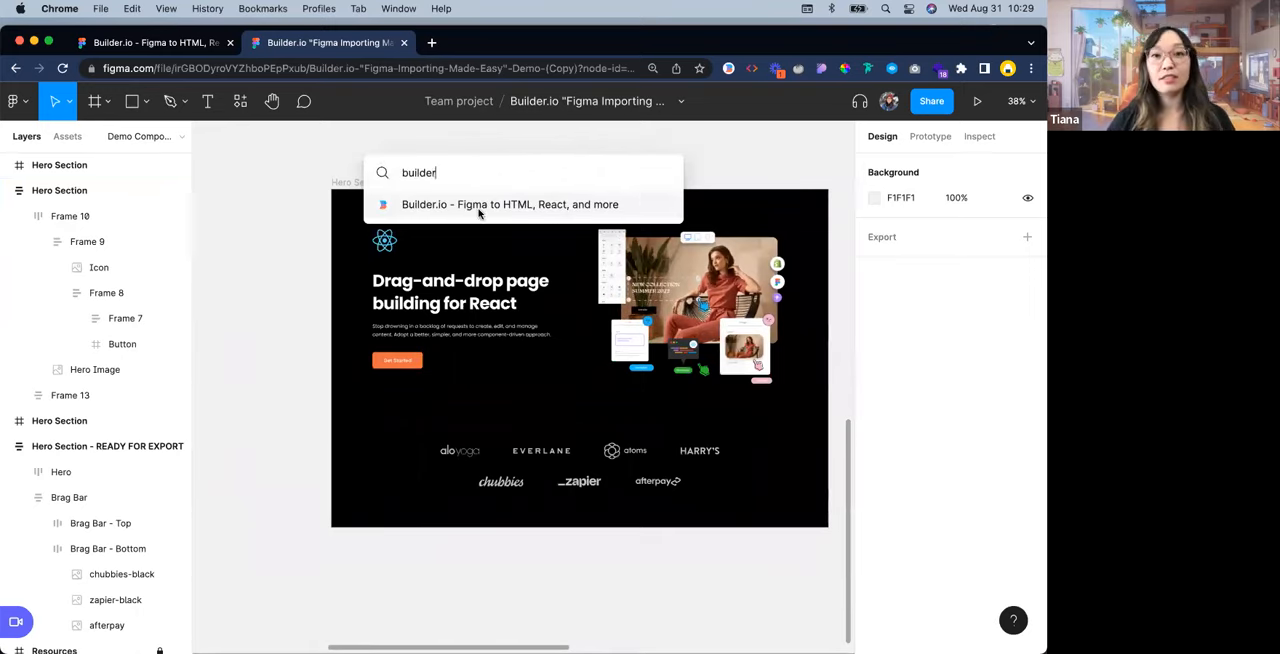
{"action": "left_click", "coordinate": [592, 206]}
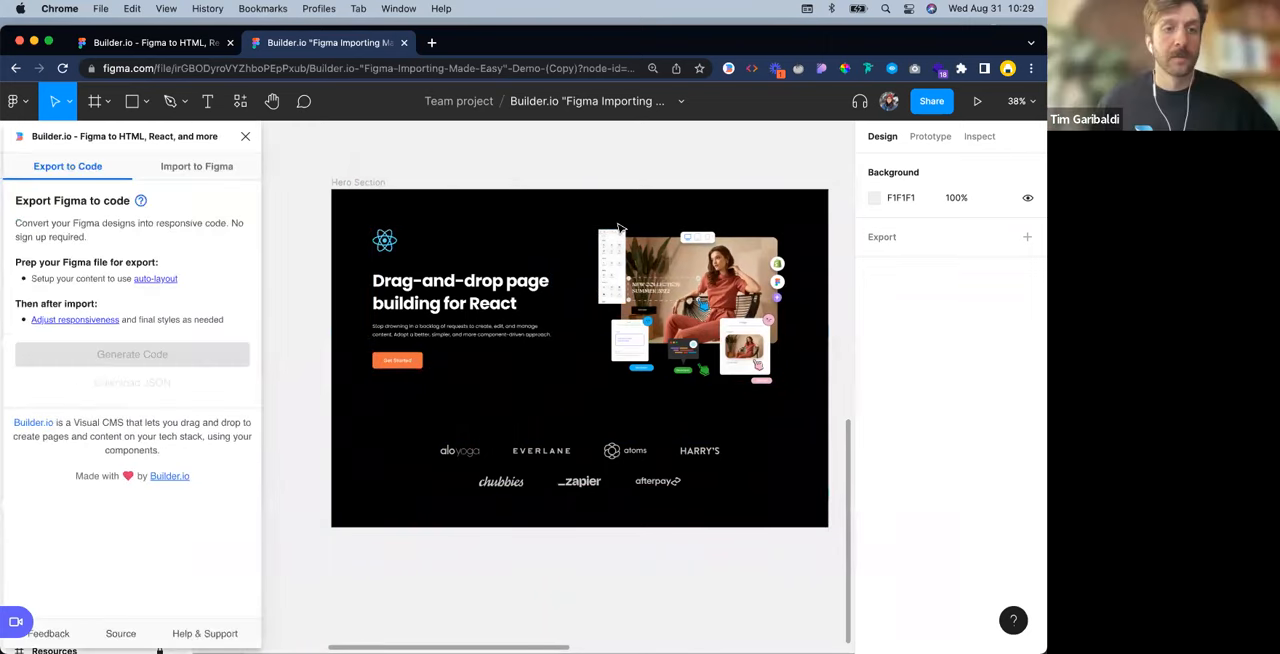
{"action": "left_click", "coordinate": [382, 185]}
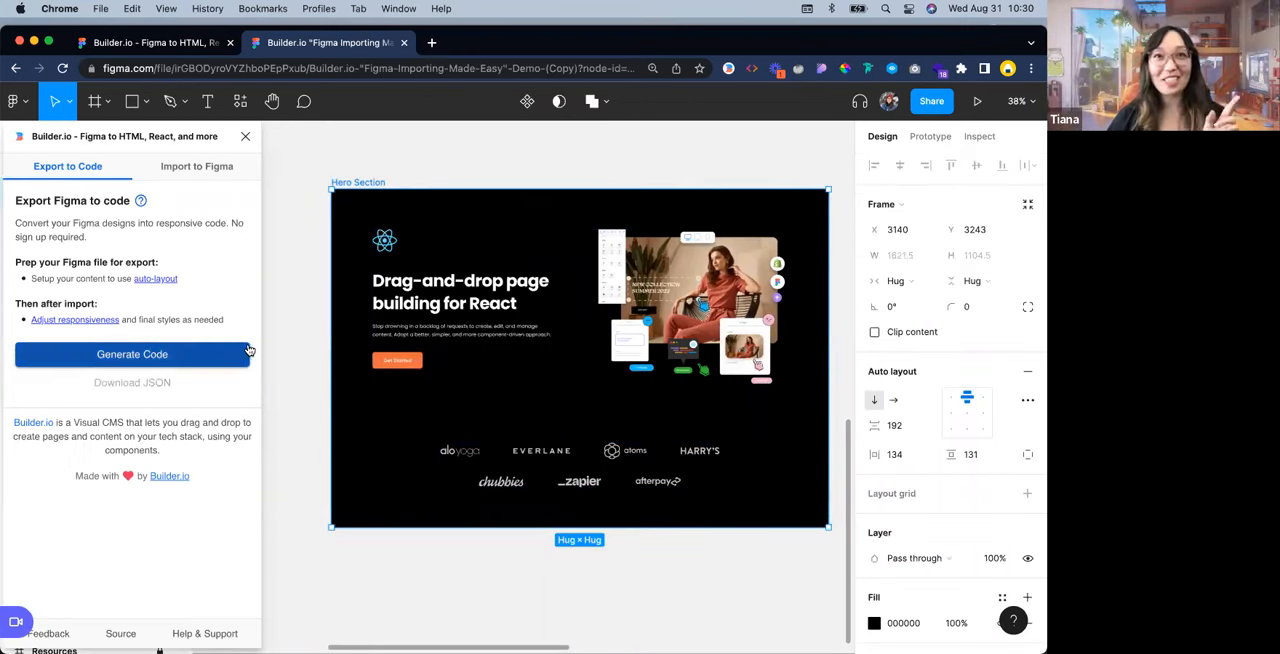
{"action": "left_click", "coordinate": [204, 354]}
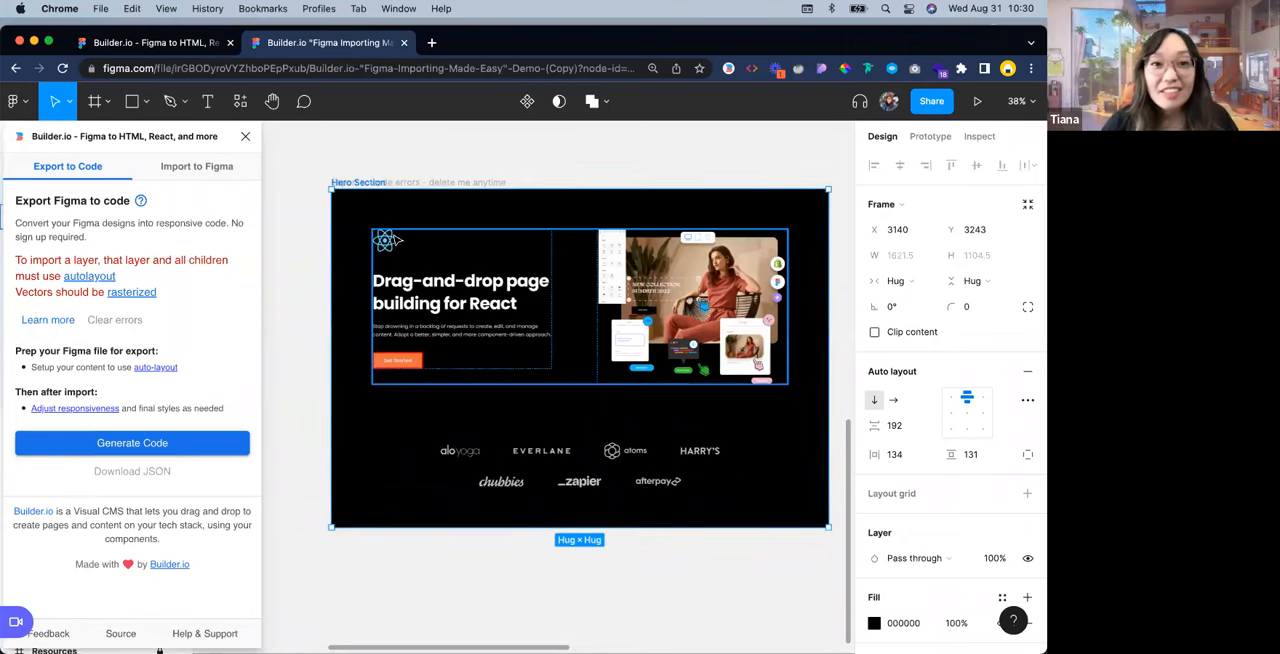
Examine the Get Started button flagged by the export and clear the plugin's errors
{"action": "scroll", "coordinate": [396, 246], "scroll_direction": "up", "scroll_amount": 2}
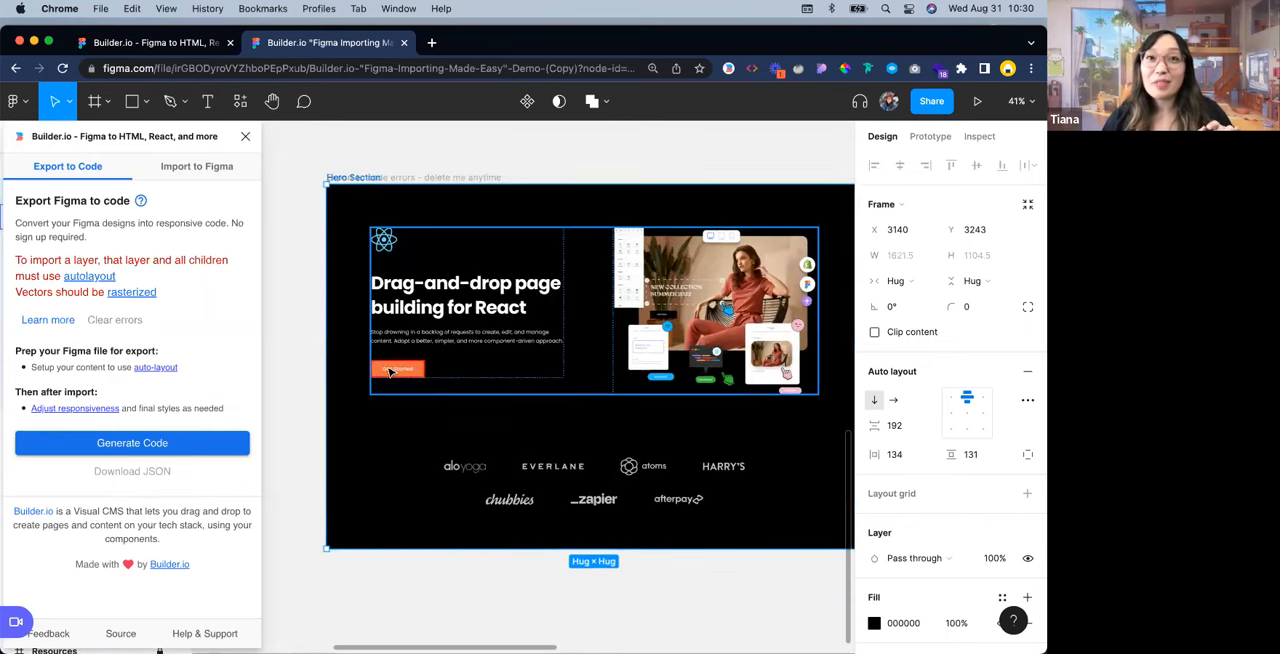
{"action": "scroll", "coordinate": [407, 372], "scroll_direction": "up", "scroll_amount": 5}
{"action": "scroll", "coordinate": [412, 372], "scroll_direction": "up", "scroll_amount": 10}
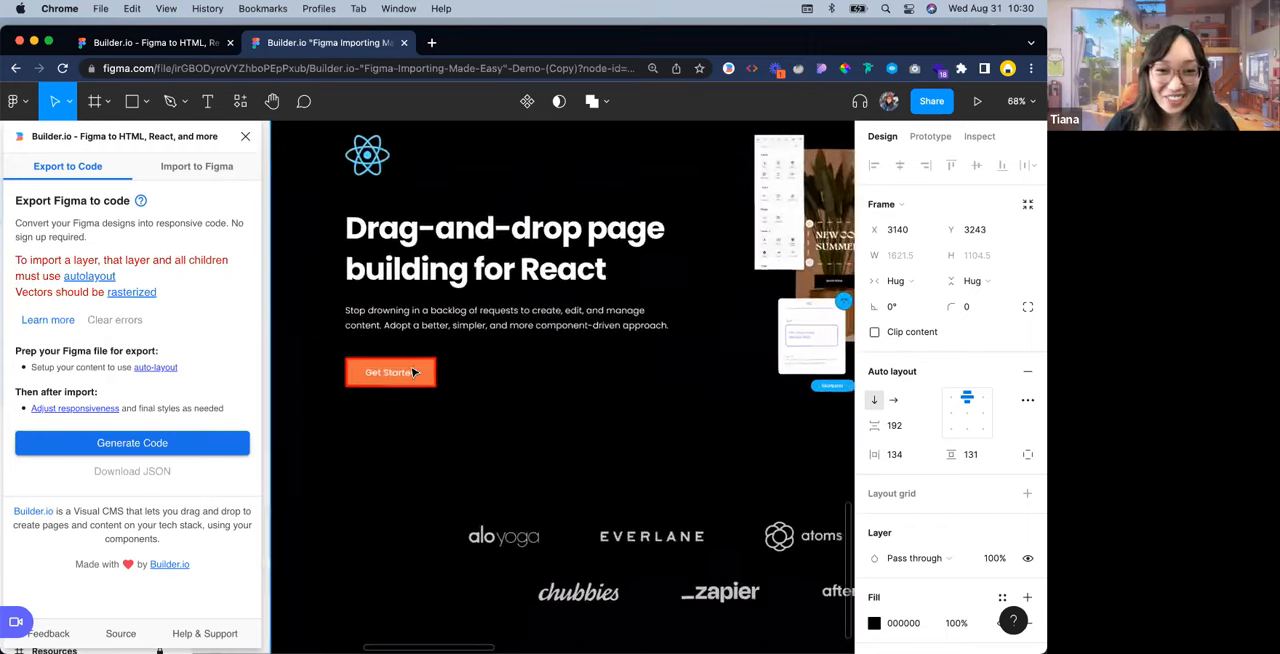
{"action": "scroll", "coordinate": [412, 372], "scroll_direction": "up", "scroll_amount": 2}
{"action": "left_click_drag", "start_coordinate": [433, 493], "coordinate": [598, 490]}
{"action": "key", "text": "cmd+z"}
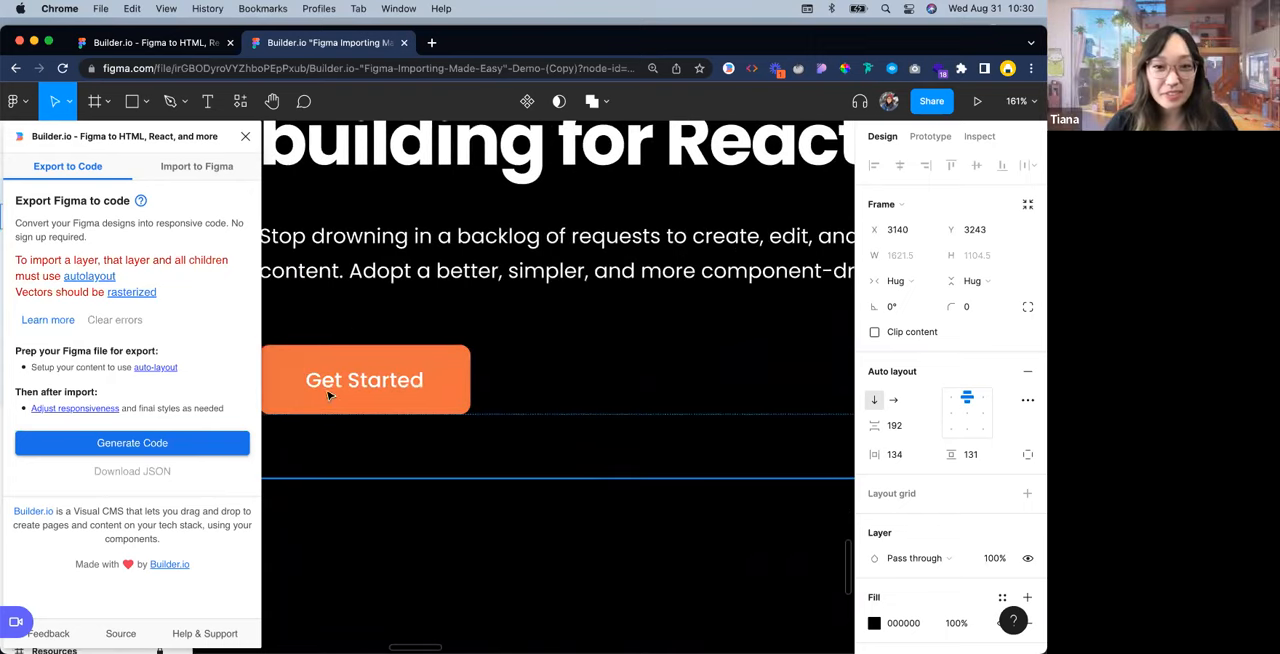
{"action": "scroll", "coordinate": [343, 318], "scroll_direction": "down", "scroll_amount": 15}
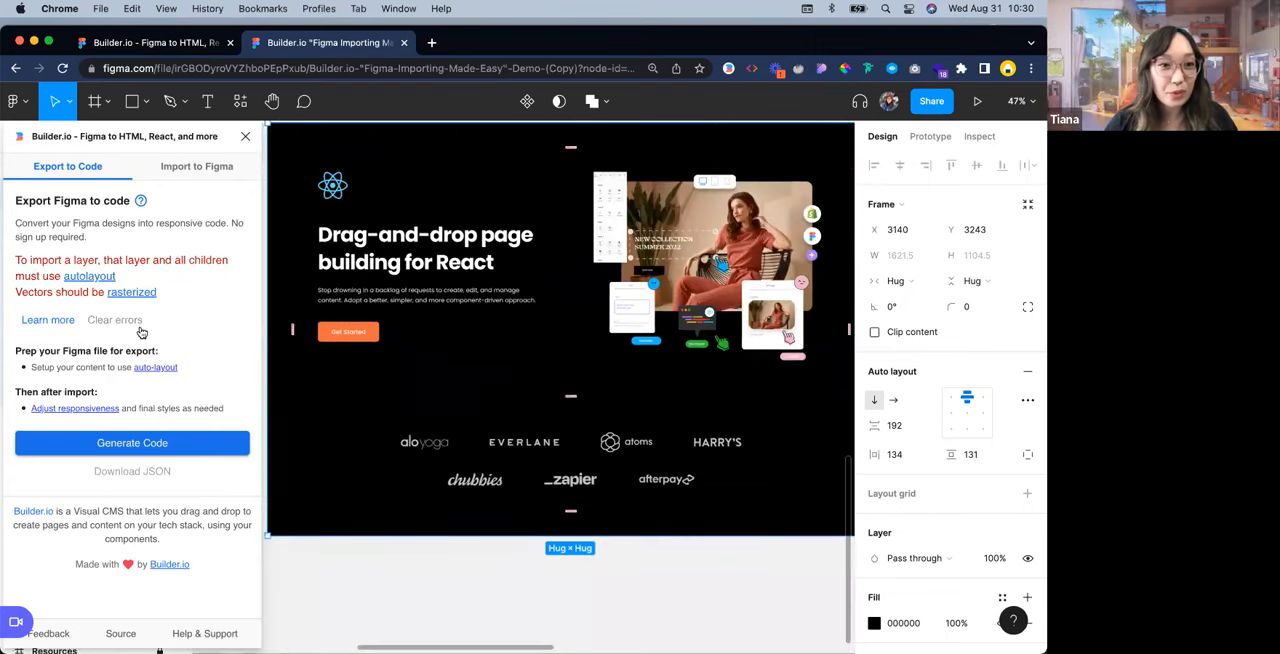
{"action": "left_click", "coordinate": [115, 321]}
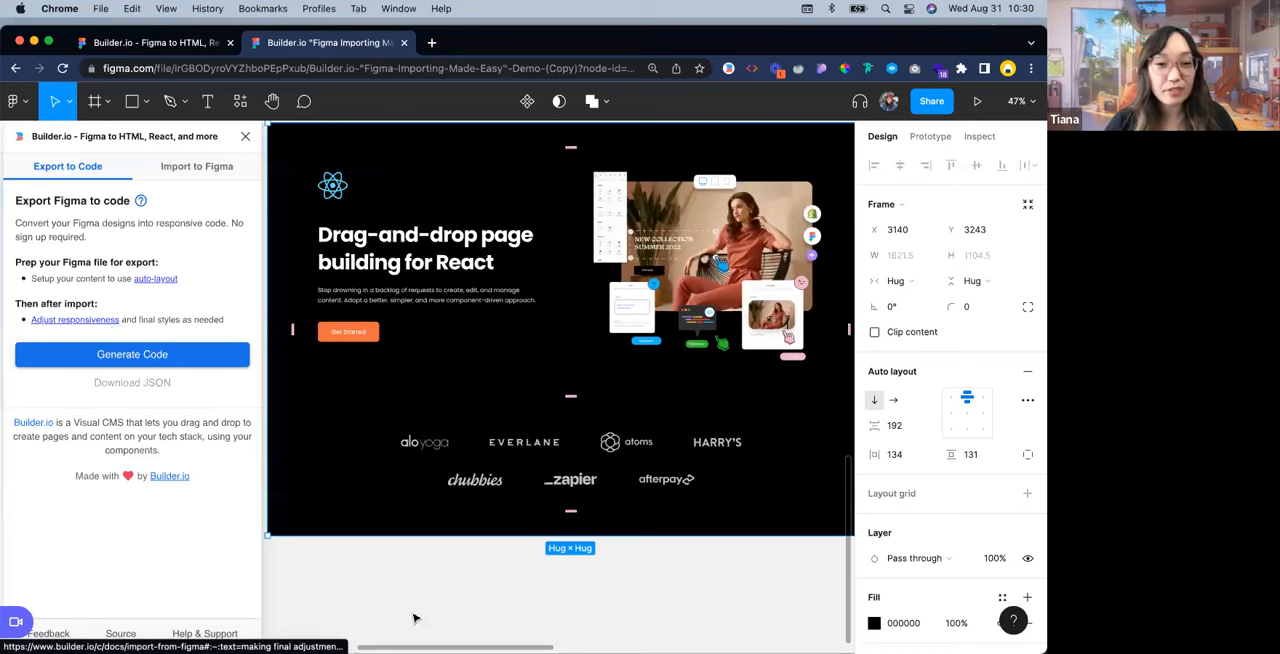
{"action": "left_click", "coordinate": [422, 579]}
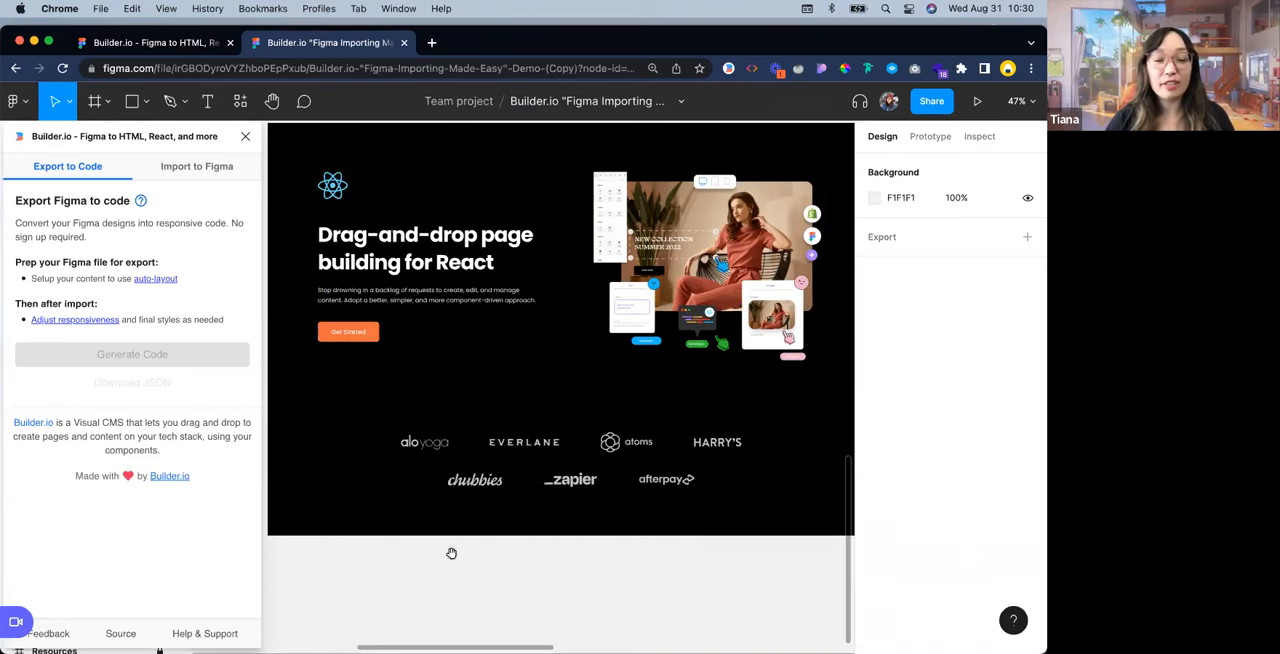
Close the Builder.io plugin and apply auto layout to the Get Started Button frame inside Frame 8
{"action": "scroll", "coordinate": [514, 484], "scroll_direction": "up", "scroll_amount": 2}
{"action": "scroll", "coordinate": [514, 484], "scroll_direction": "down", "scroll_amount": 2}
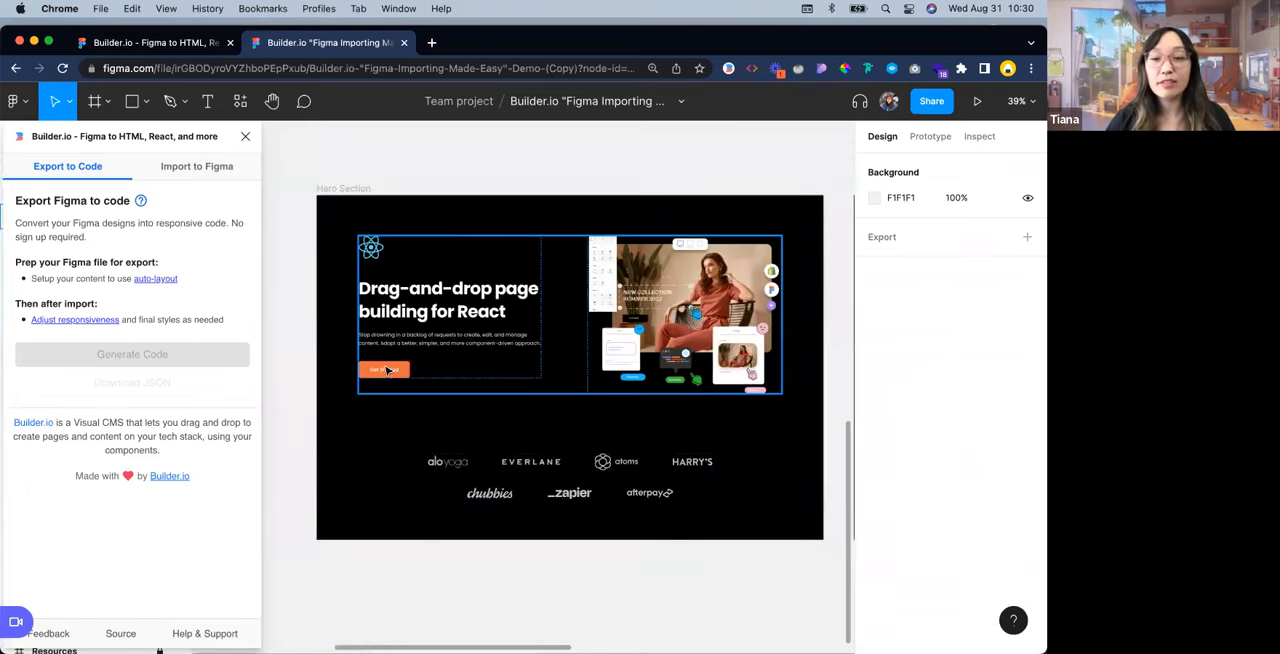
{"action": "scroll", "coordinate": [387, 370], "scroll_direction": "up", "scroll_amount": 5}
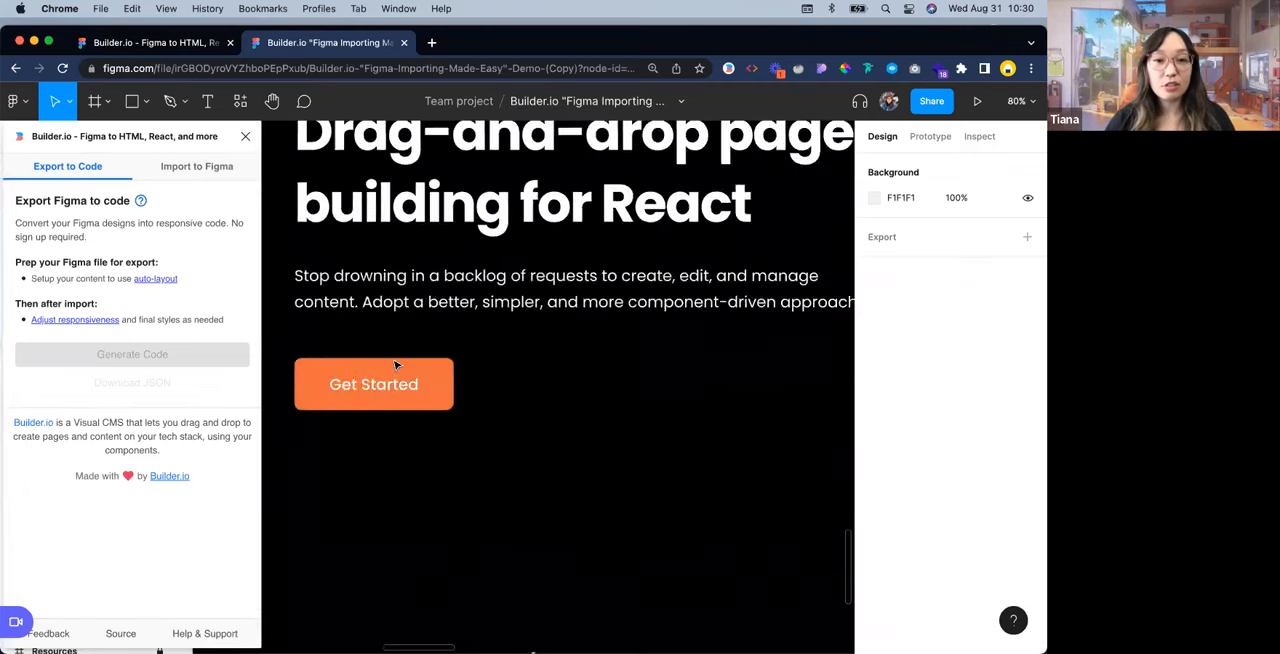
{"action": "scroll", "coordinate": [396, 366], "scroll_direction": "up", "scroll_amount": 4}
{"action": "left_click", "coordinate": [396, 370]}
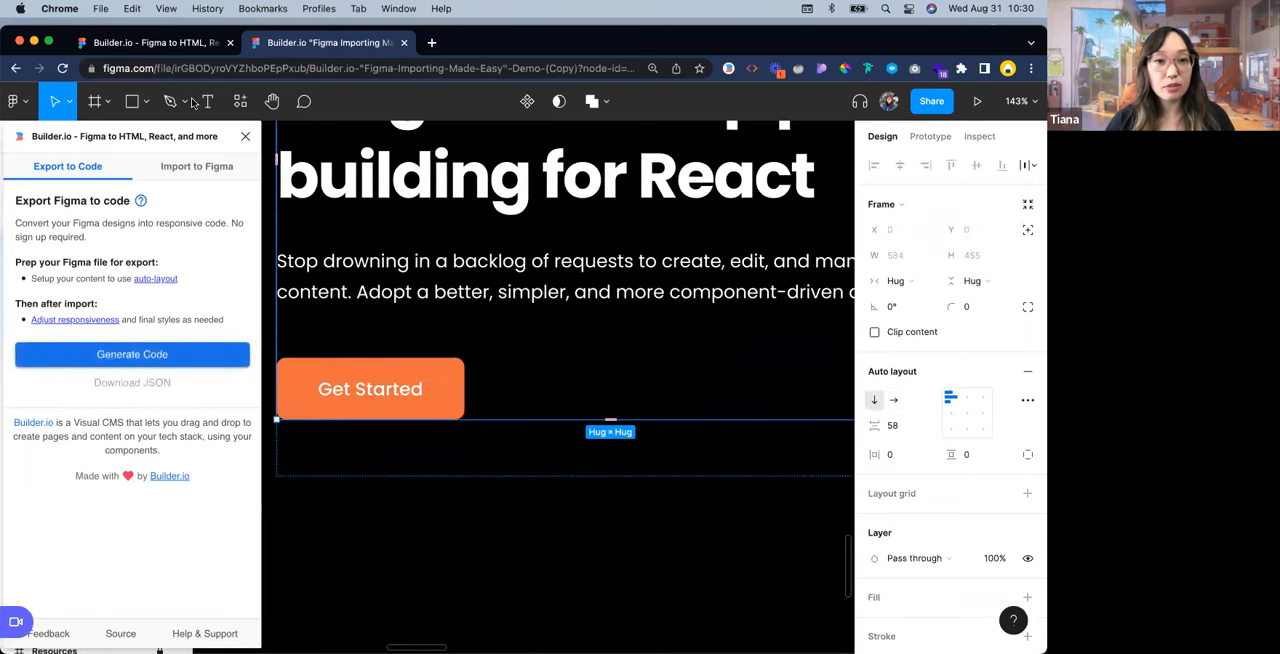
{"action": "left_click", "coordinate": [247, 138]}
{"action": "left_click", "coordinate": [108, 344]}
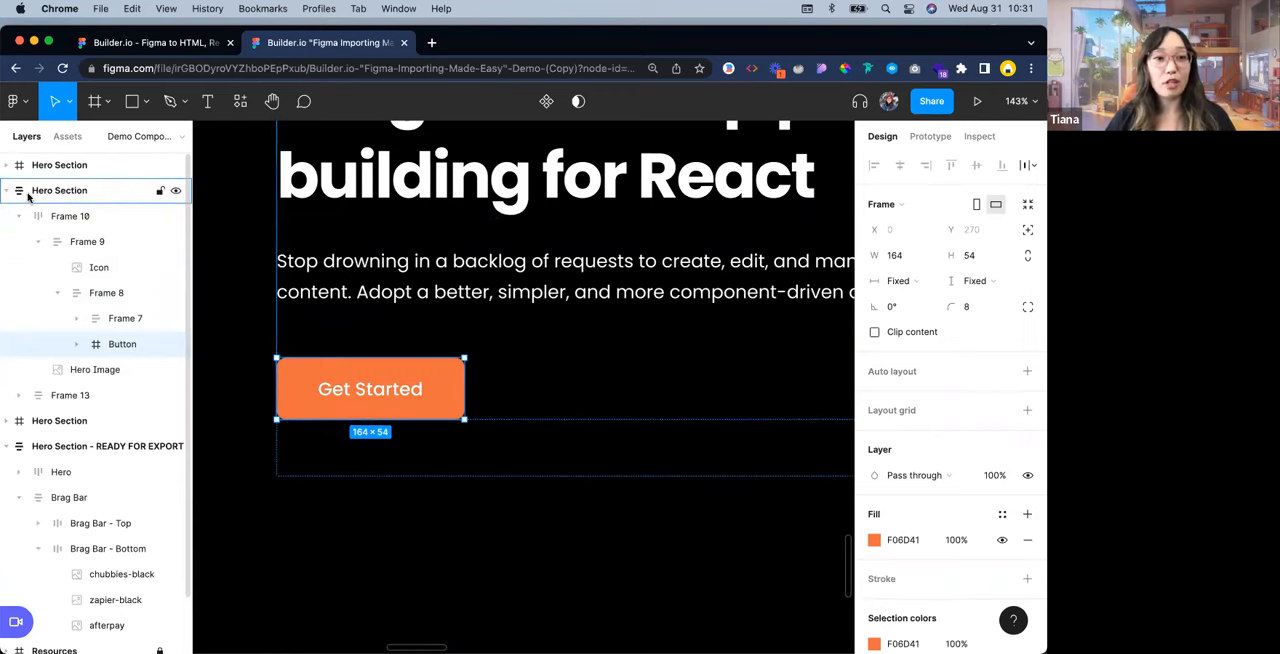
{"action": "scroll", "coordinate": [62, 475], "scroll_direction": "down", "scroll_amount": 2}
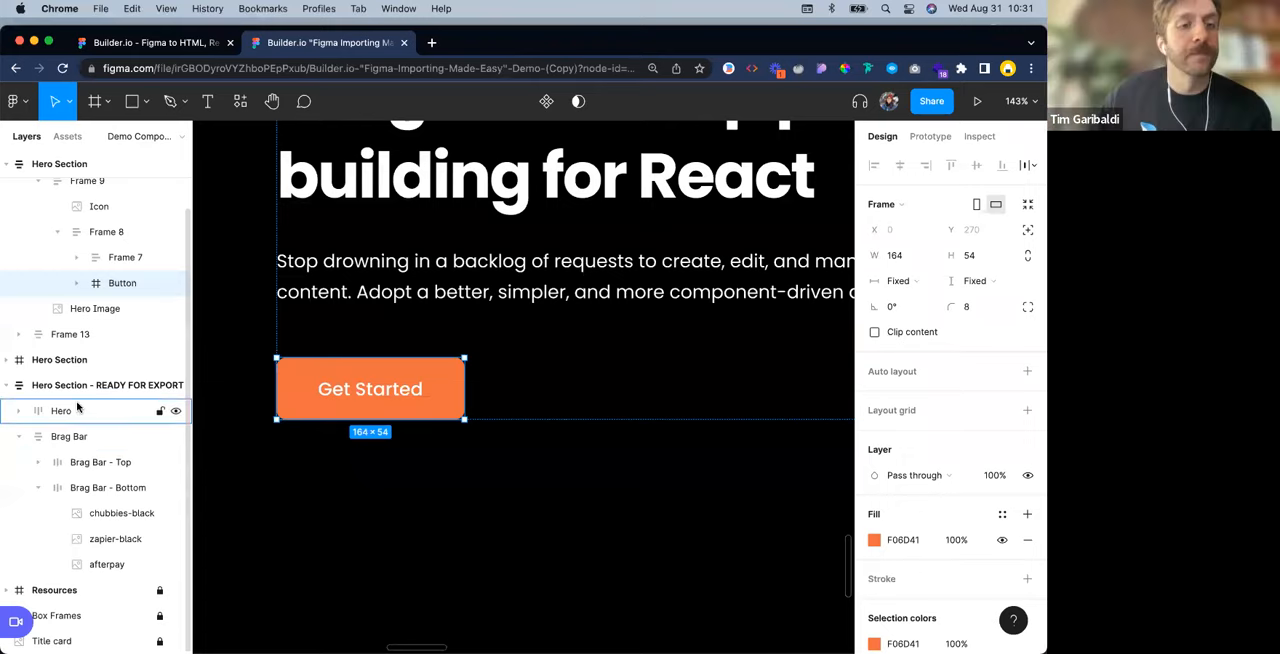
{"action": "scroll", "coordinate": [60, 400], "scroll_direction": "up", "scroll_amount": 2}
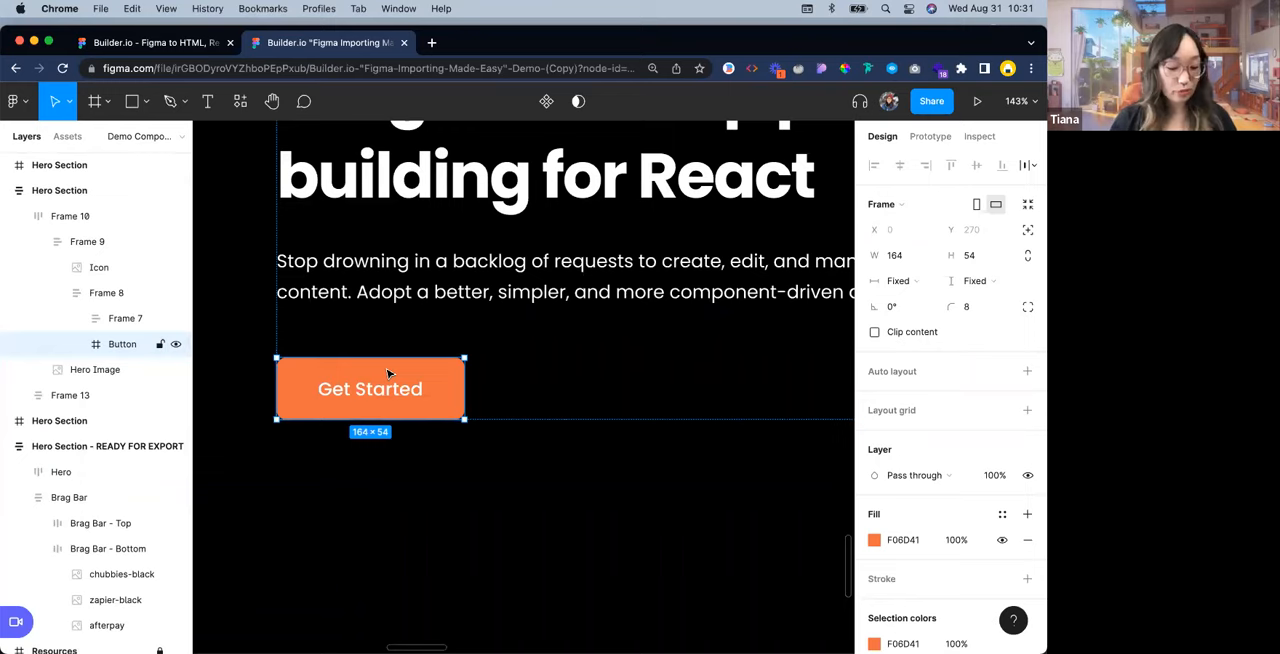
{"action": "key", "text": "shift+a"}
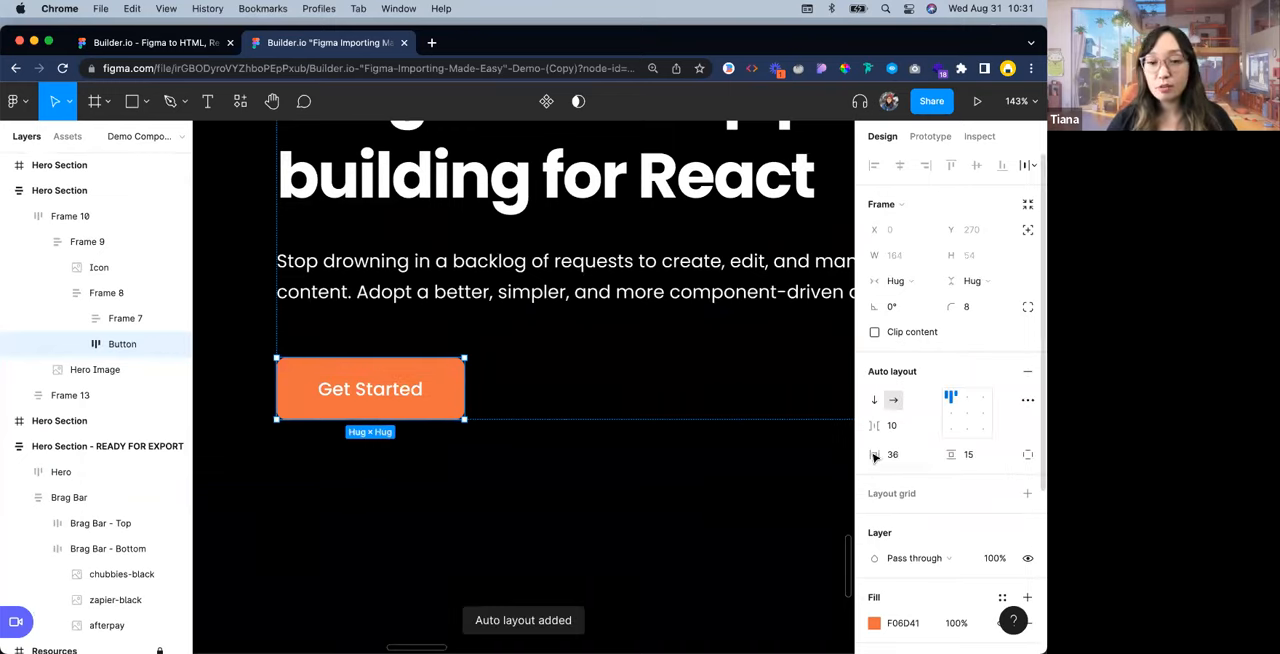
Set the Get Started button's auto layout alignment to center
{"action": "left_click", "coordinate": [970, 399]}
{"action": "left_click", "coordinate": [967, 411]}
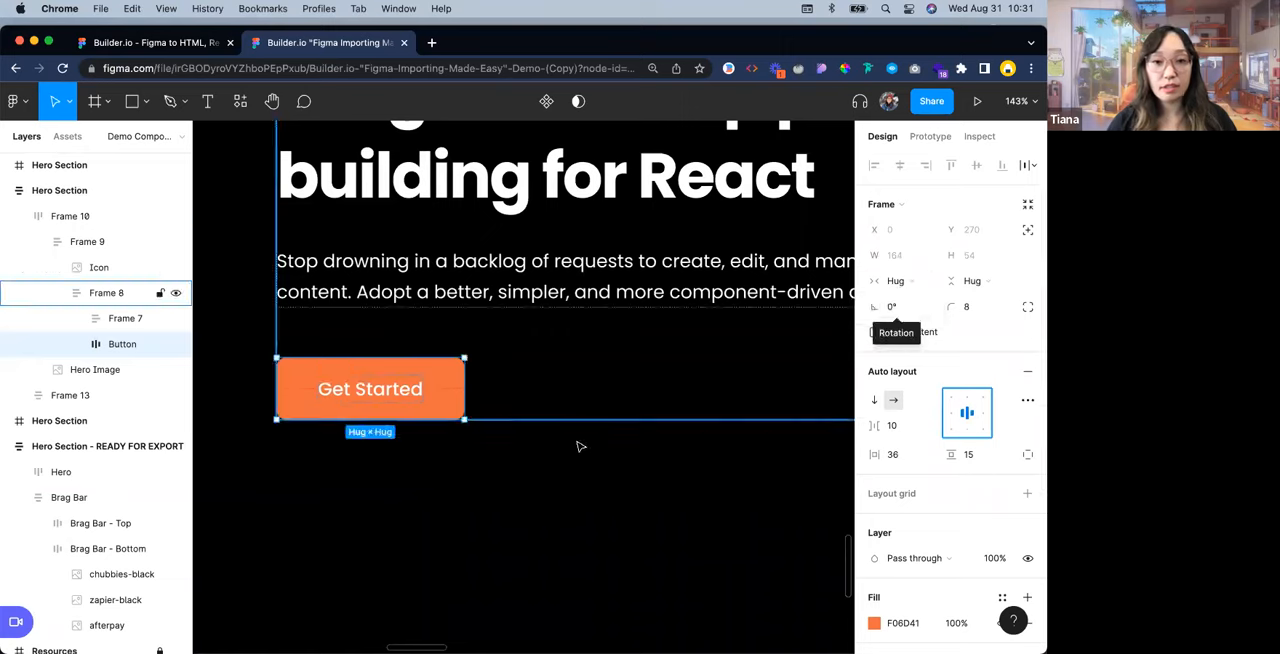
{"action": "left_click", "coordinate": [573, 521]}
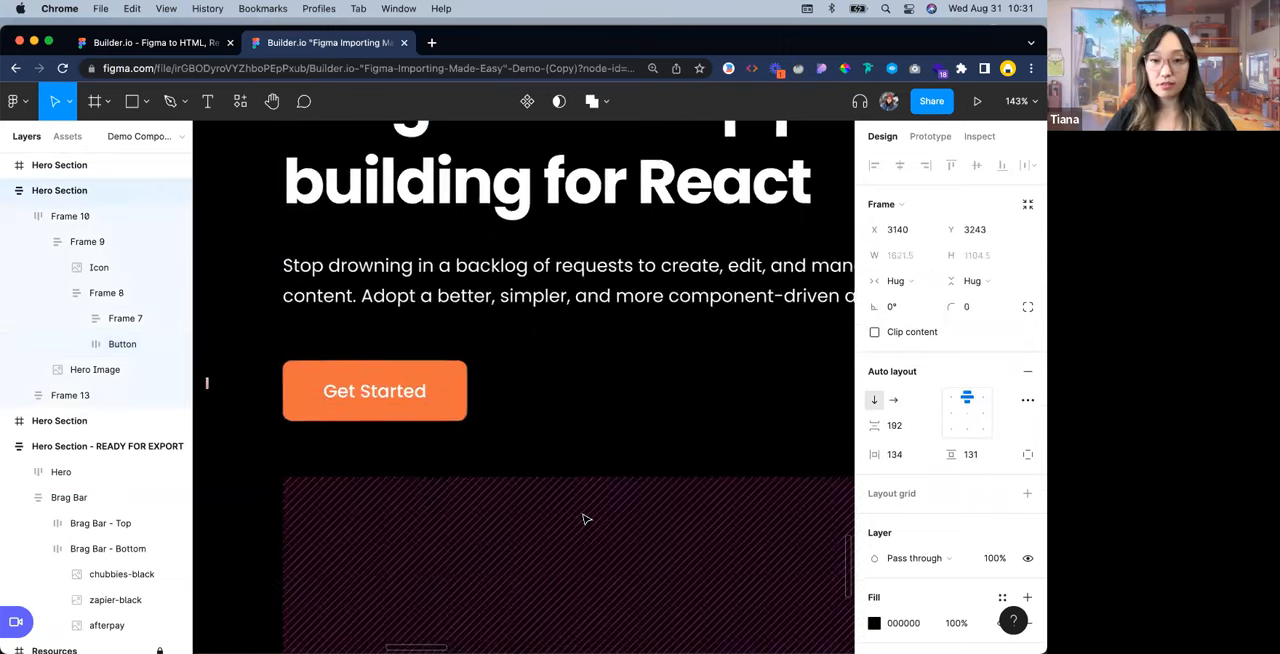
{"action": "scroll", "coordinate": [586, 519], "scroll_direction": "down", "scroll_amount": 10}
{"action": "scroll", "coordinate": [543, 519], "scroll_direction": "right", "scroll_amount": 5}
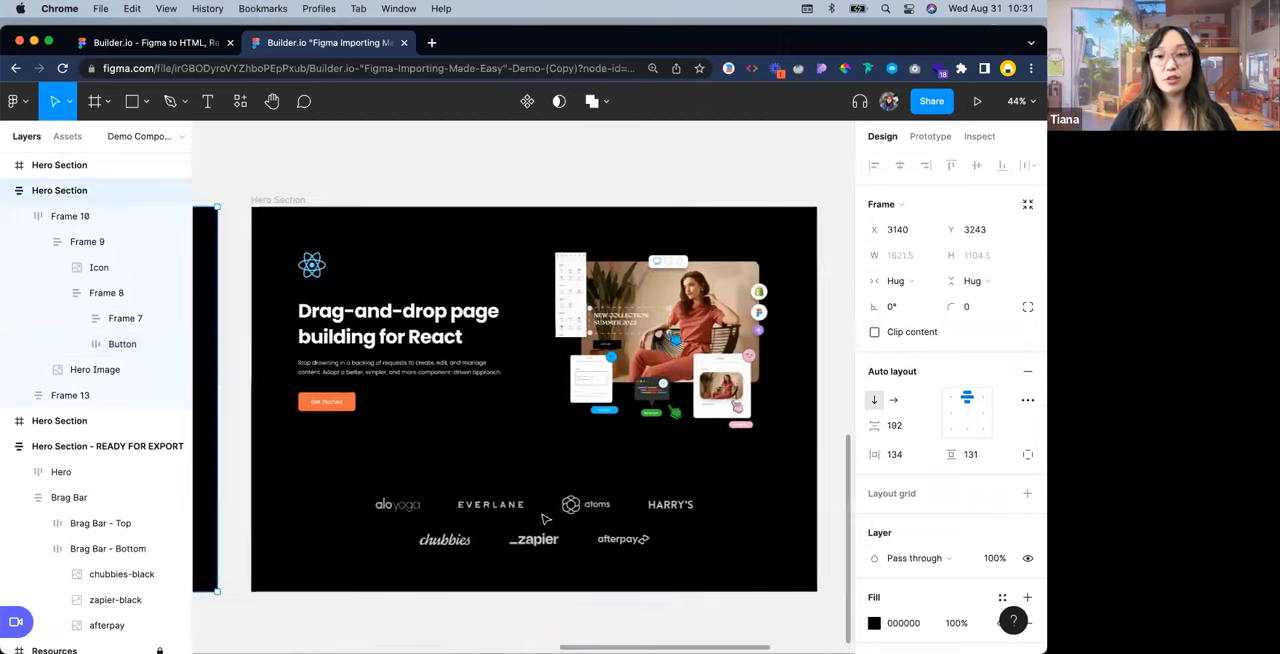
{"action": "scroll", "coordinate": [543, 519], "scroll_direction": "right", "scroll_amount": 6}
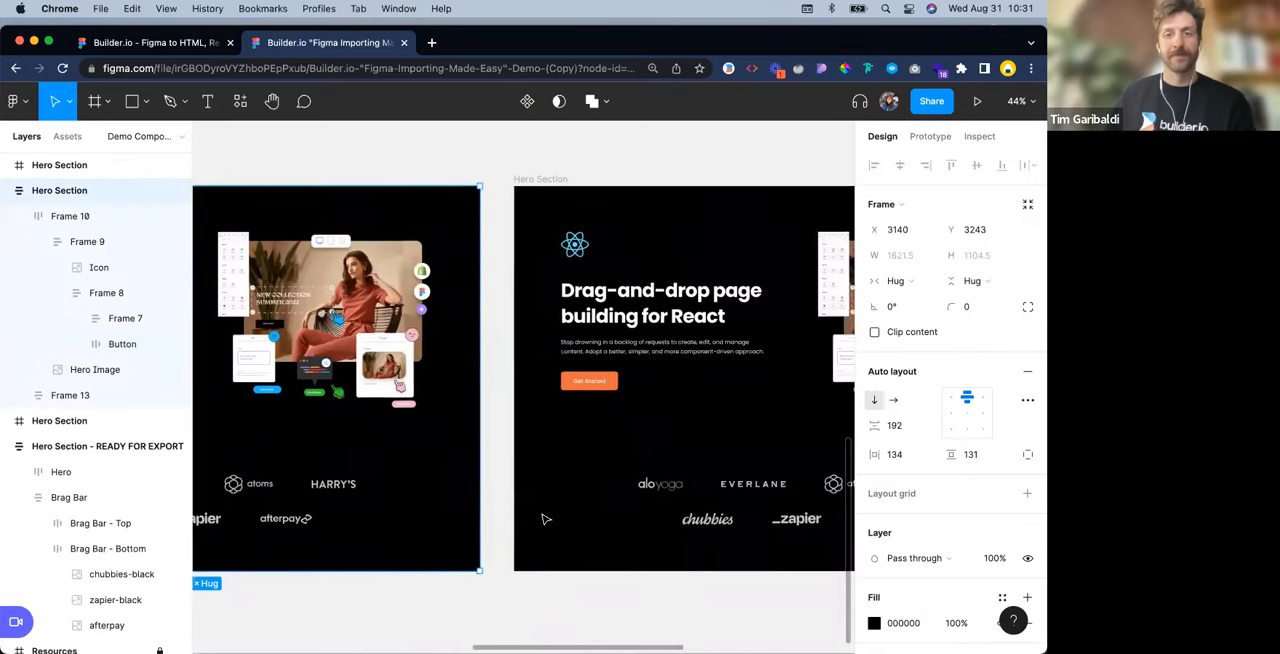
{"action": "scroll", "coordinate": [543, 519], "scroll_direction": "left", "scroll_amount": 7}
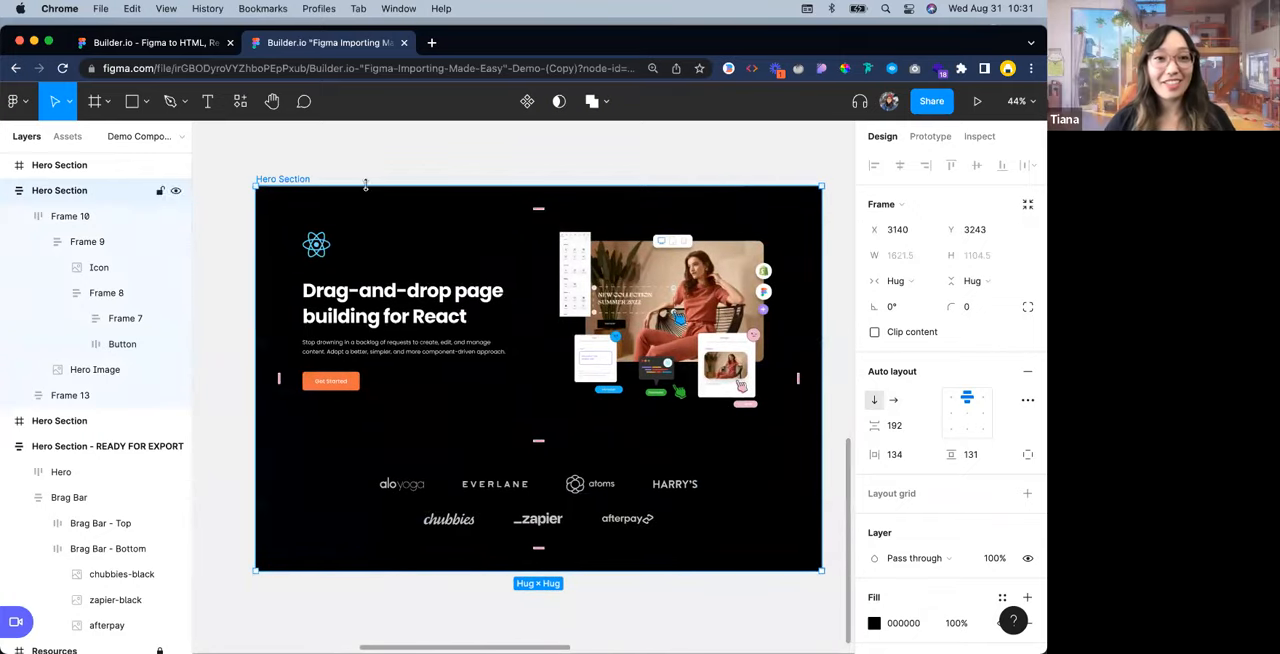
{"action": "left_click", "coordinate": [278, 166]}
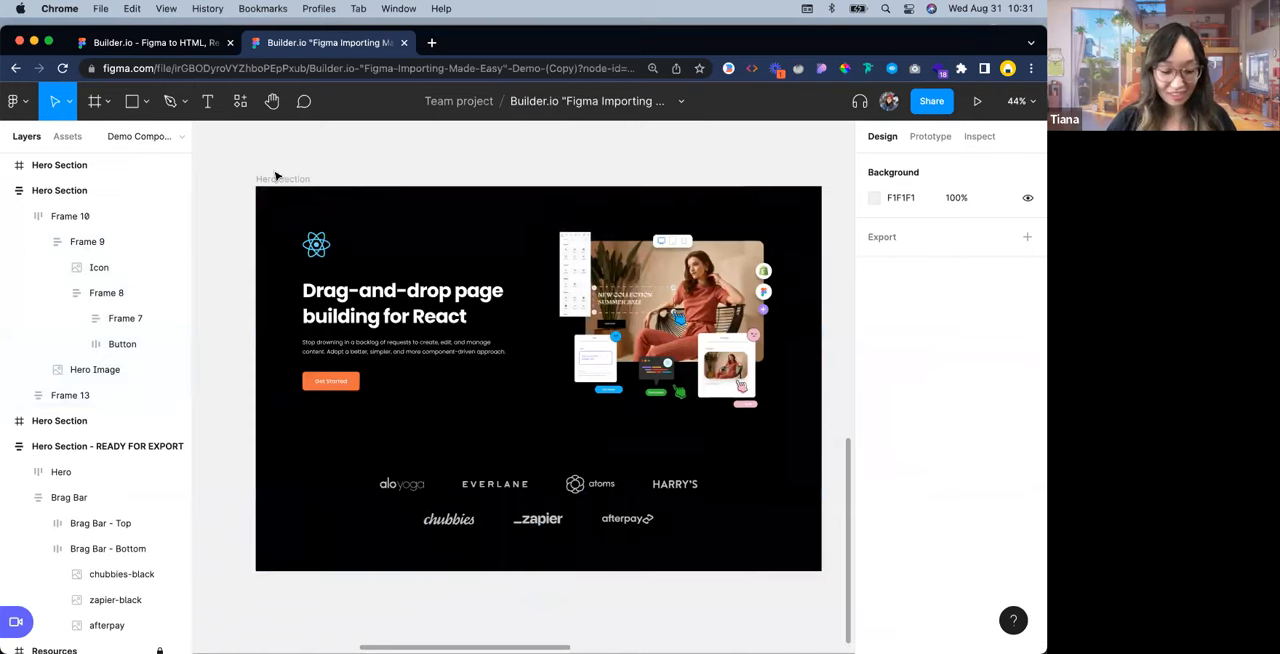
{"action": "key", "text": "ctrl+slash"}
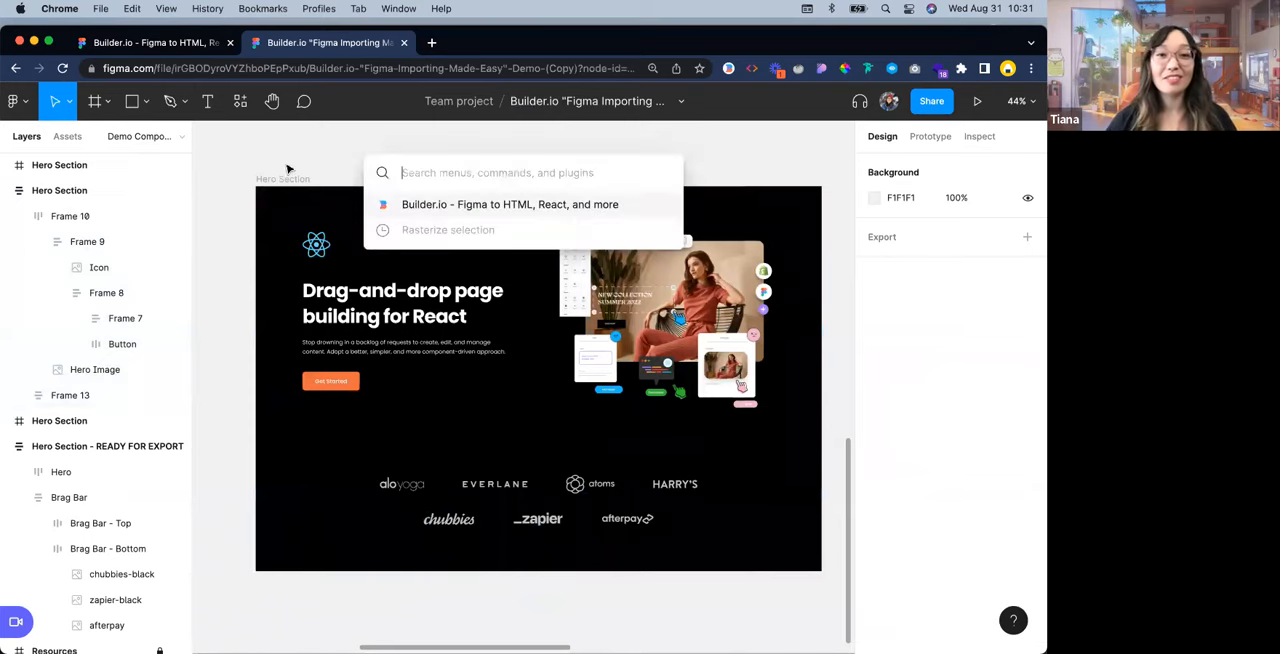
{"action": "left_click", "coordinate": [483, 205]}
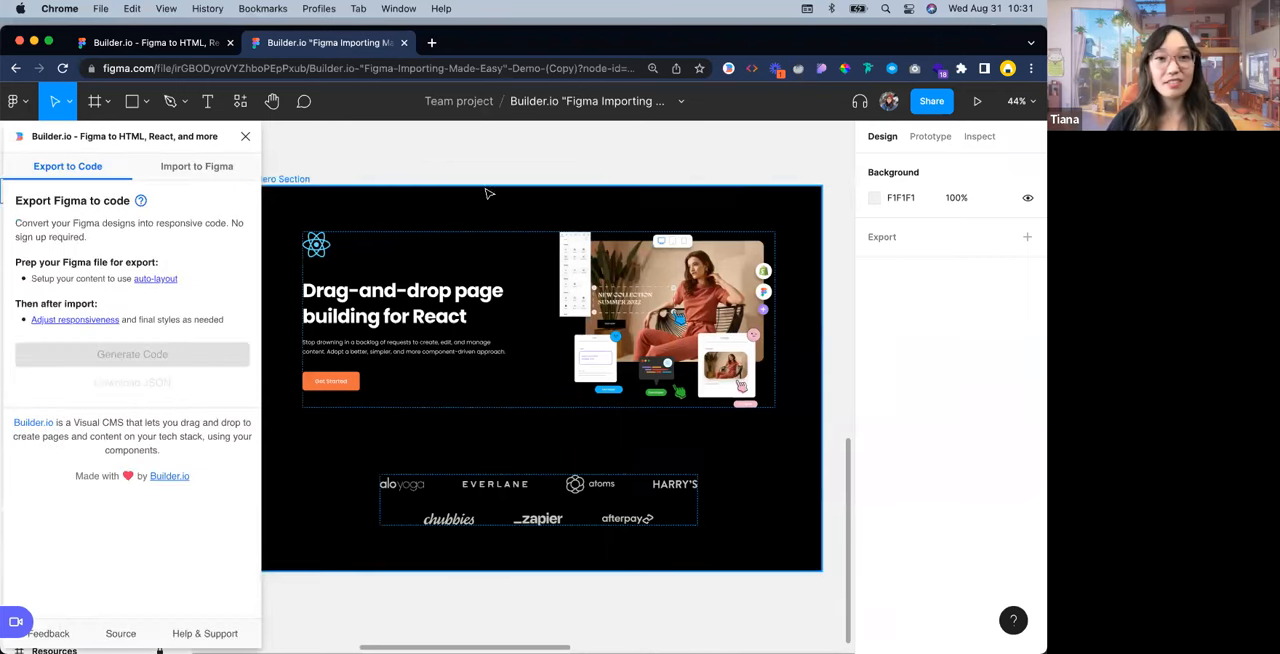
{"action": "left_click_drag", "start_coordinate": [339, 153], "coordinate": [402, 156]}
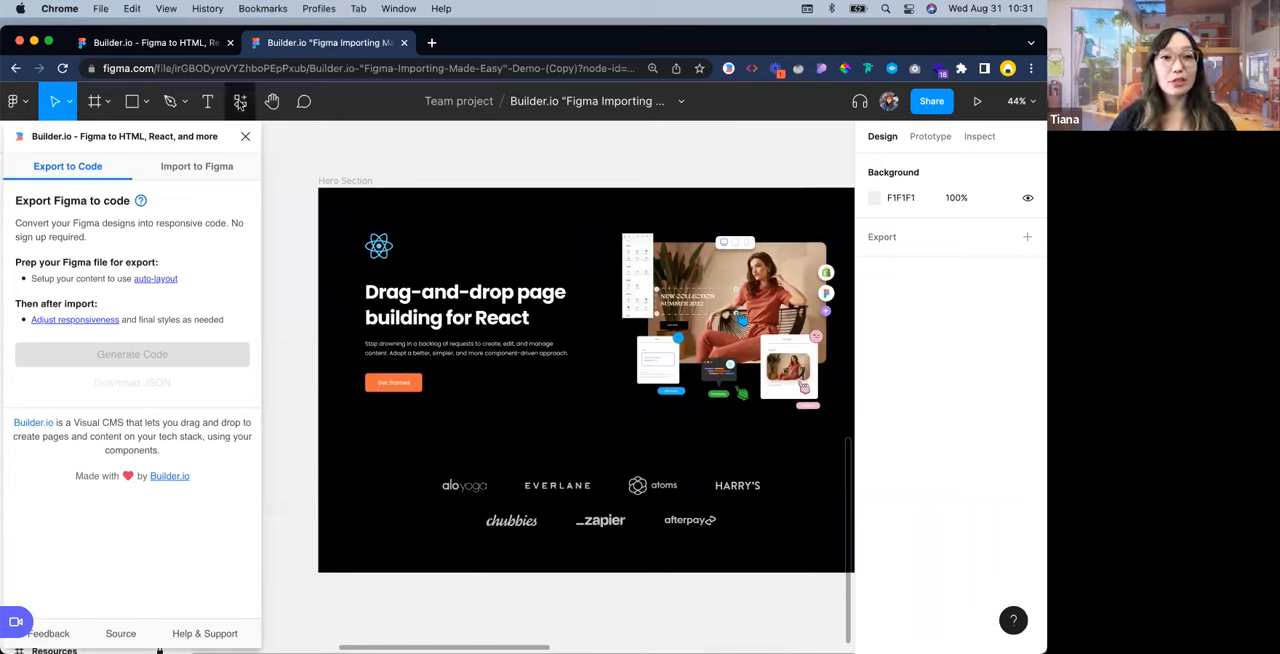
{"action": "left_click", "coordinate": [240, 101]}
{"action": "left_click", "coordinate": [245, 137]}
{"action": "left_click", "coordinate": [245, 137]}
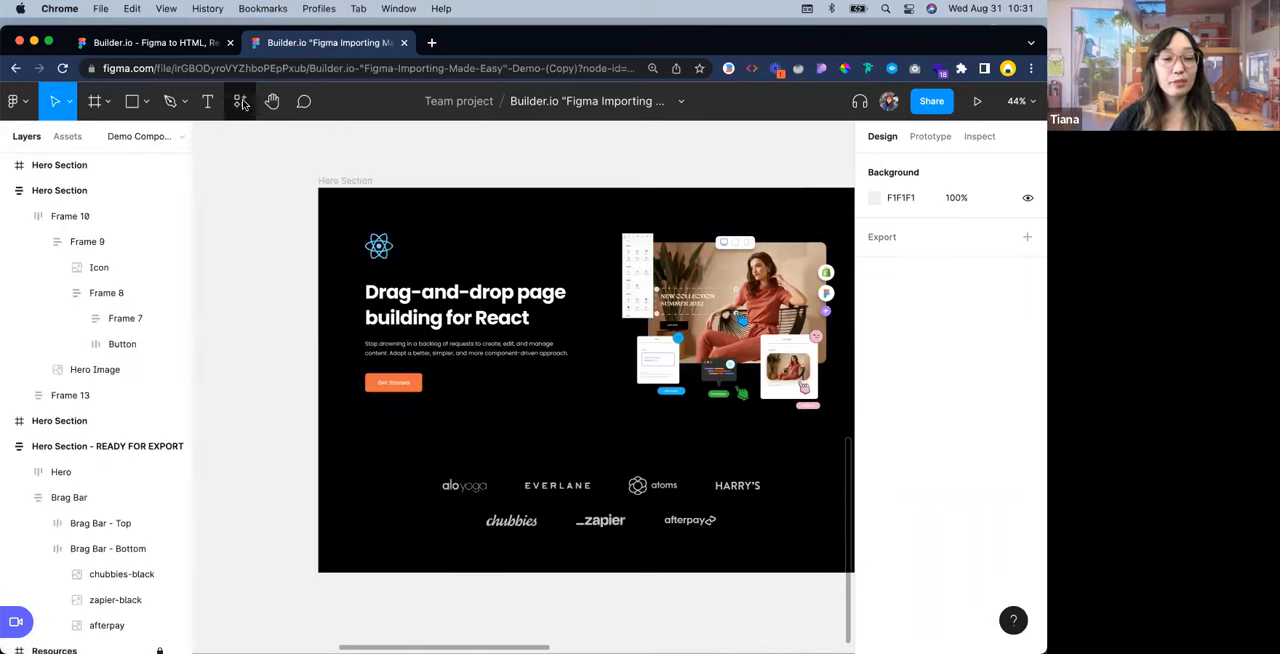
{"action": "left_click", "coordinate": [238, 101]}
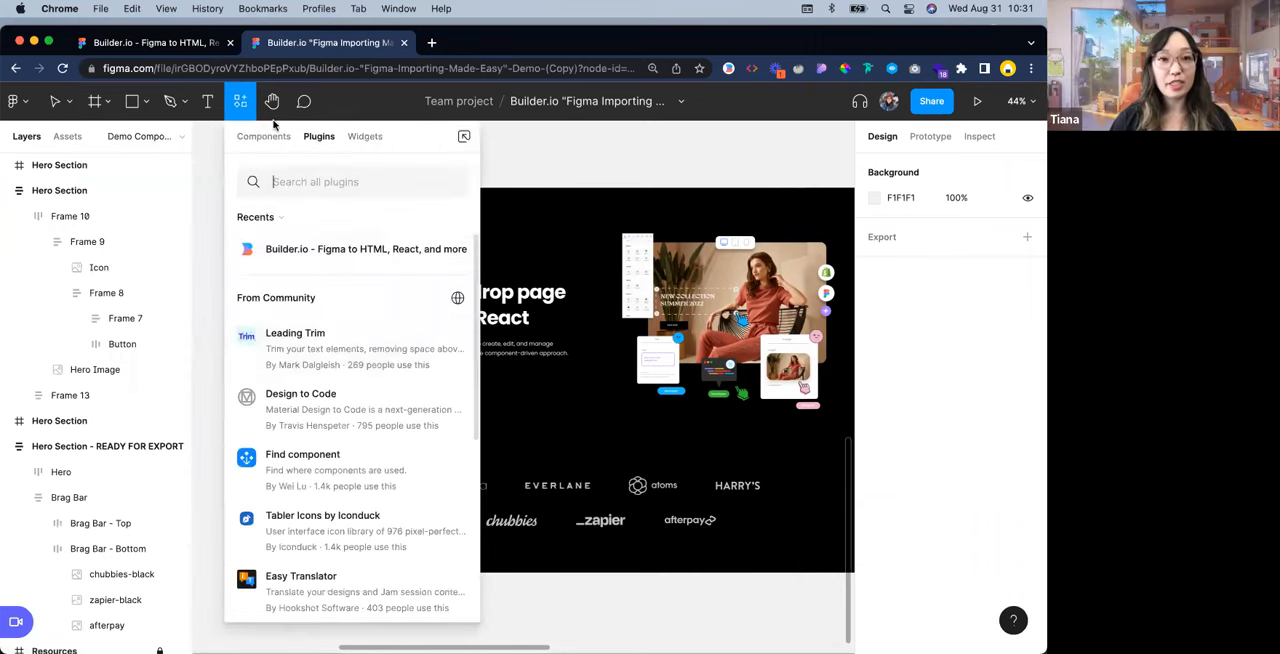
{"action": "left_click", "coordinate": [242, 101]}
Run the Builder.io - Figma to HTML, React, and more plugin on the selected Hero Section frame and generate its code
{"action": "left_click", "coordinate": [340, 183]}
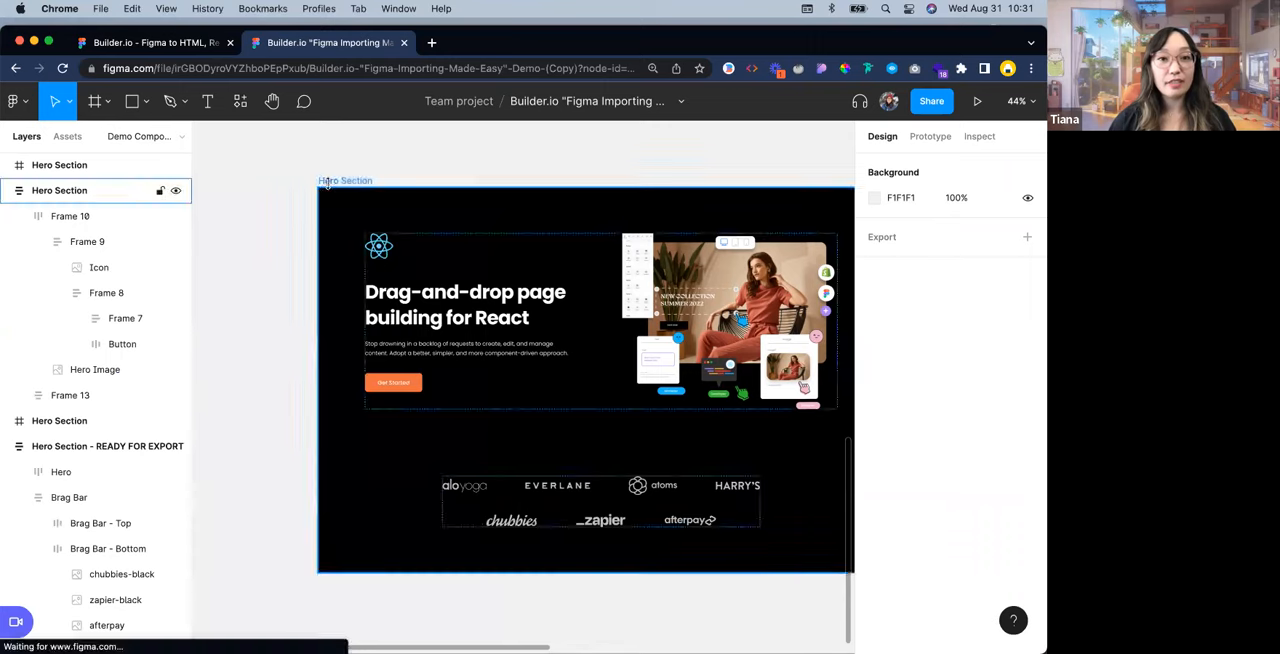
{"action": "key", "text": "super+slash"}
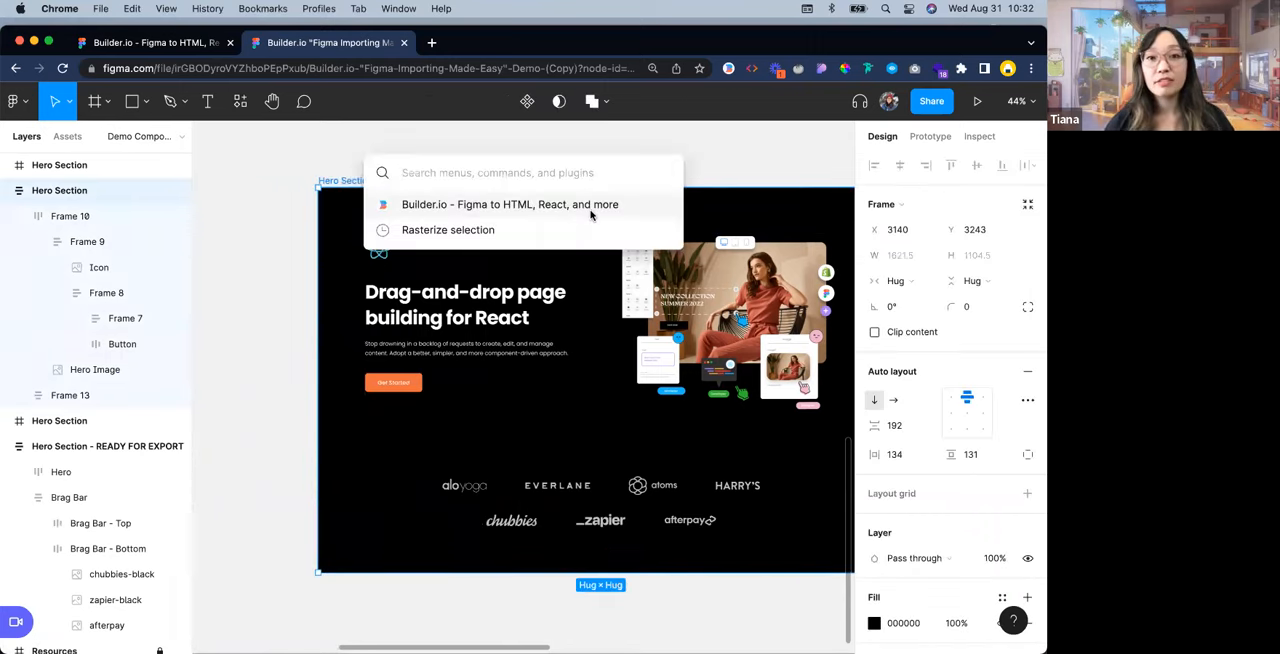
{"action": "left_click", "coordinate": [627, 208]}
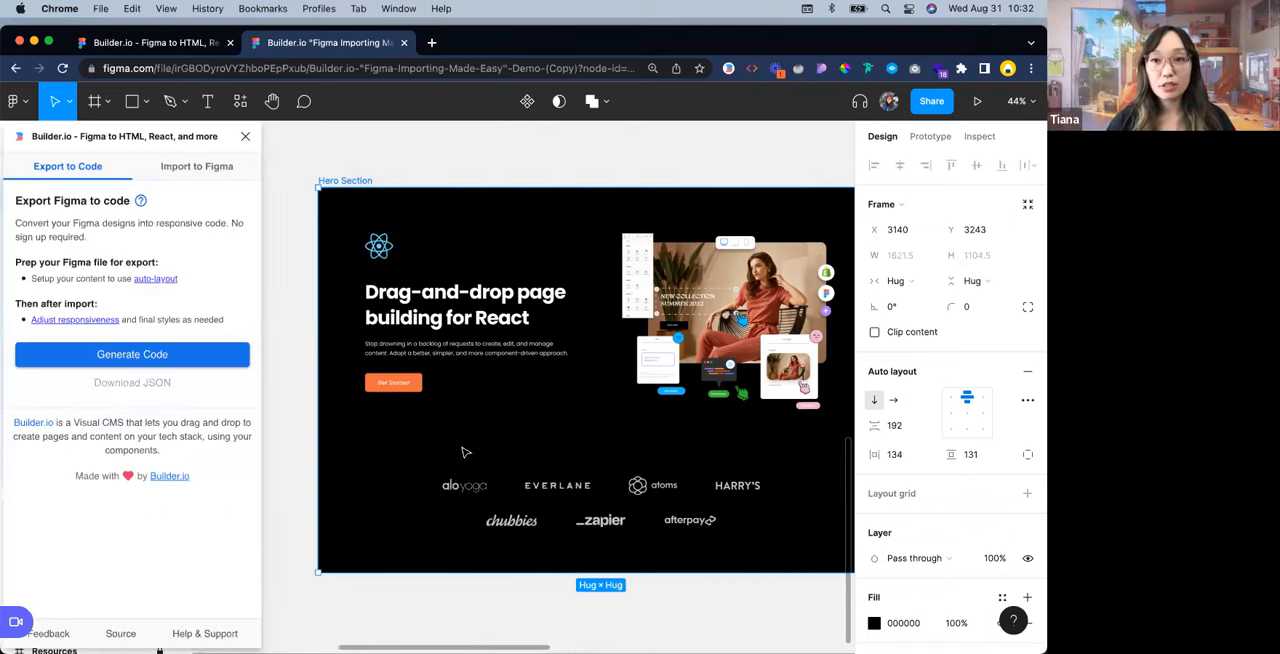
{"action": "key", "text": "shift+2"}
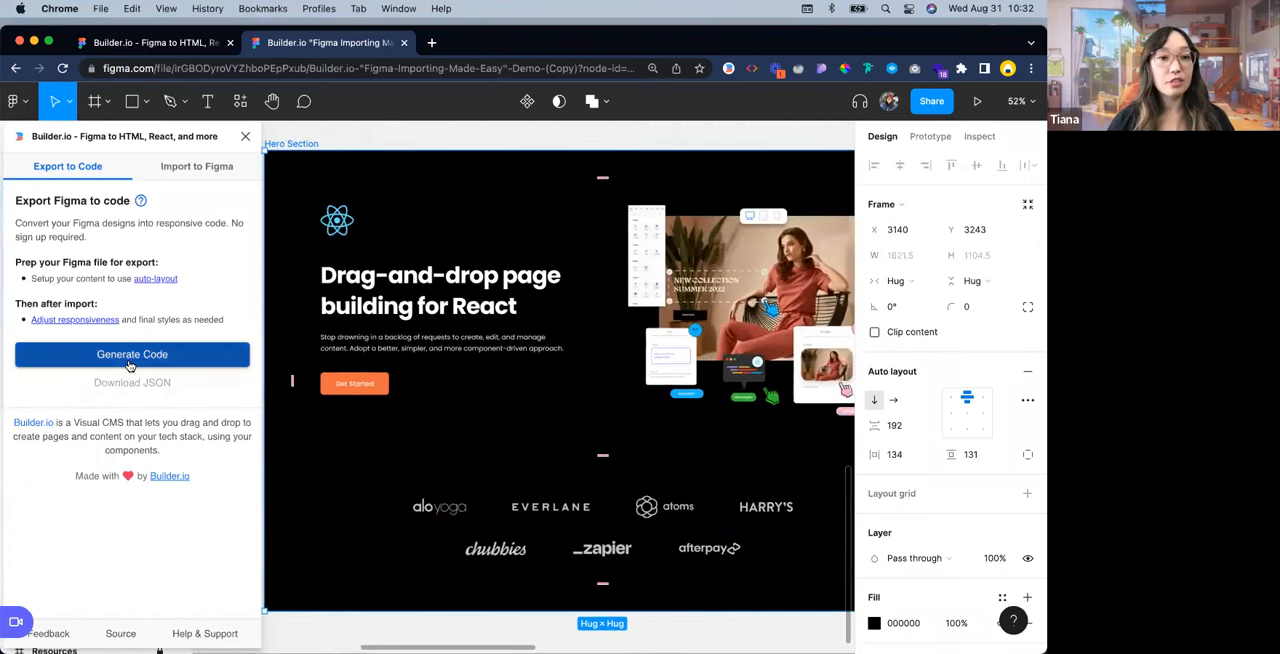
{"action": "left_click", "coordinate": [140, 360]}
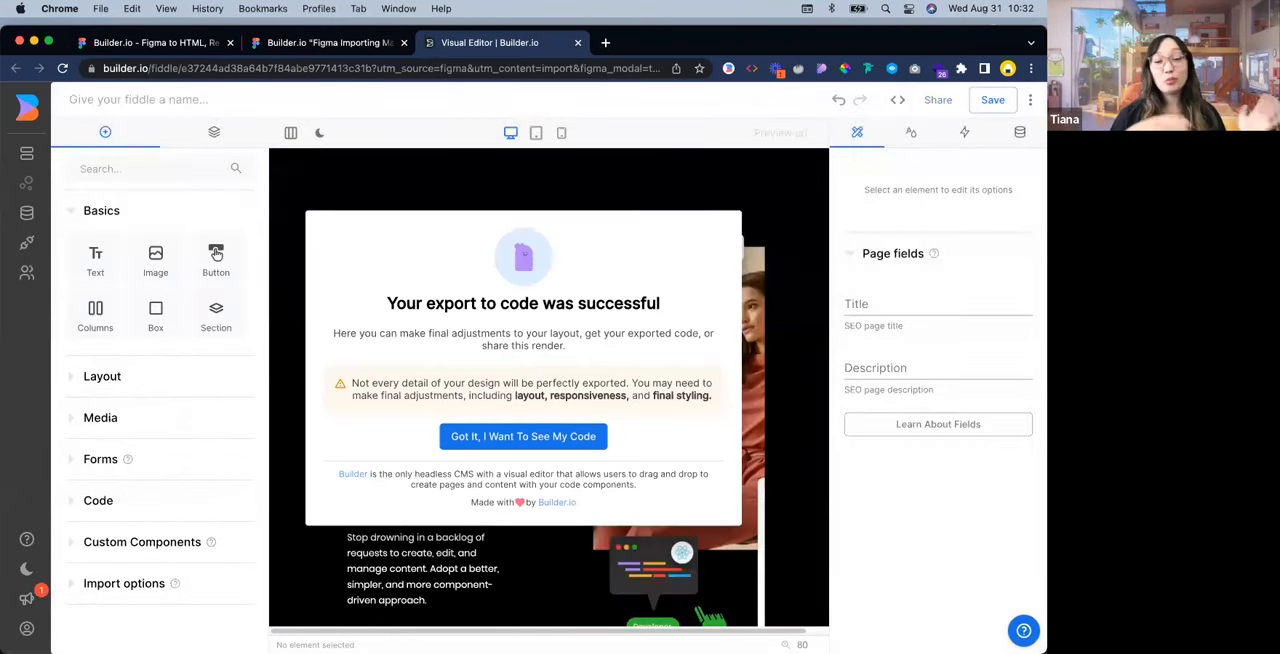
Dismiss the export success message and examine the imported hero section's layout, from the heading down to the company logos
{"action": "left_click", "coordinate": [506, 437]}
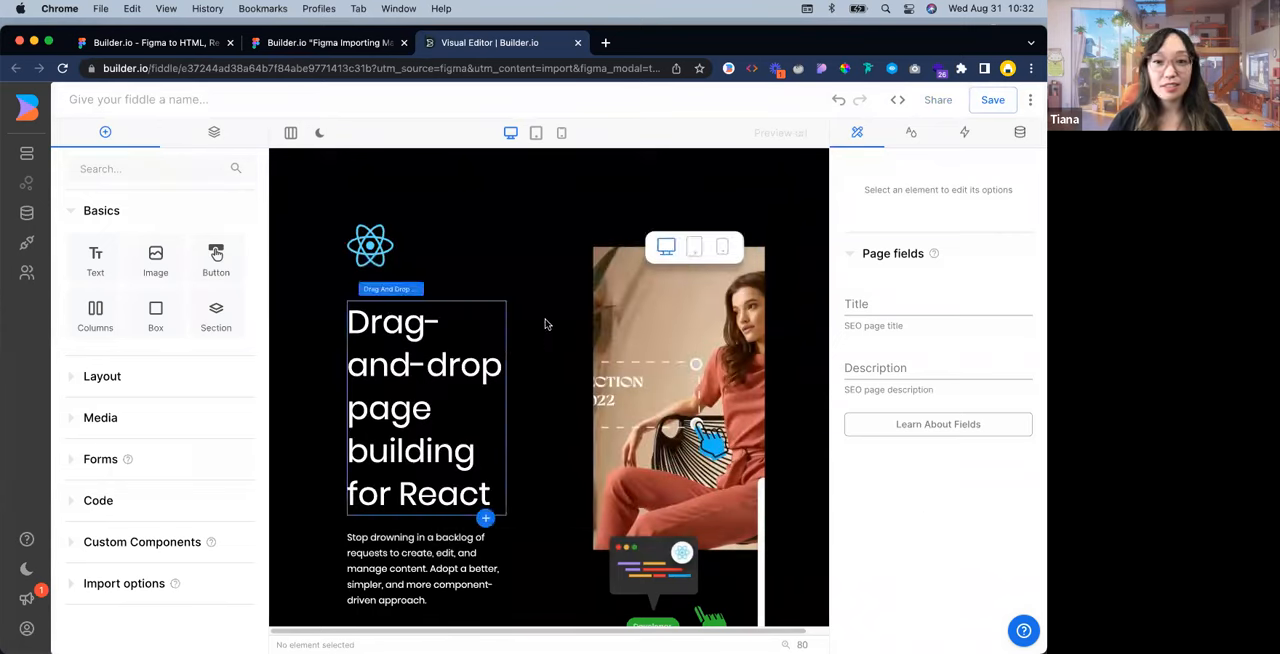
{"action": "scroll", "coordinate": [543, 334], "scroll_direction": "down", "scroll_amount": 6}
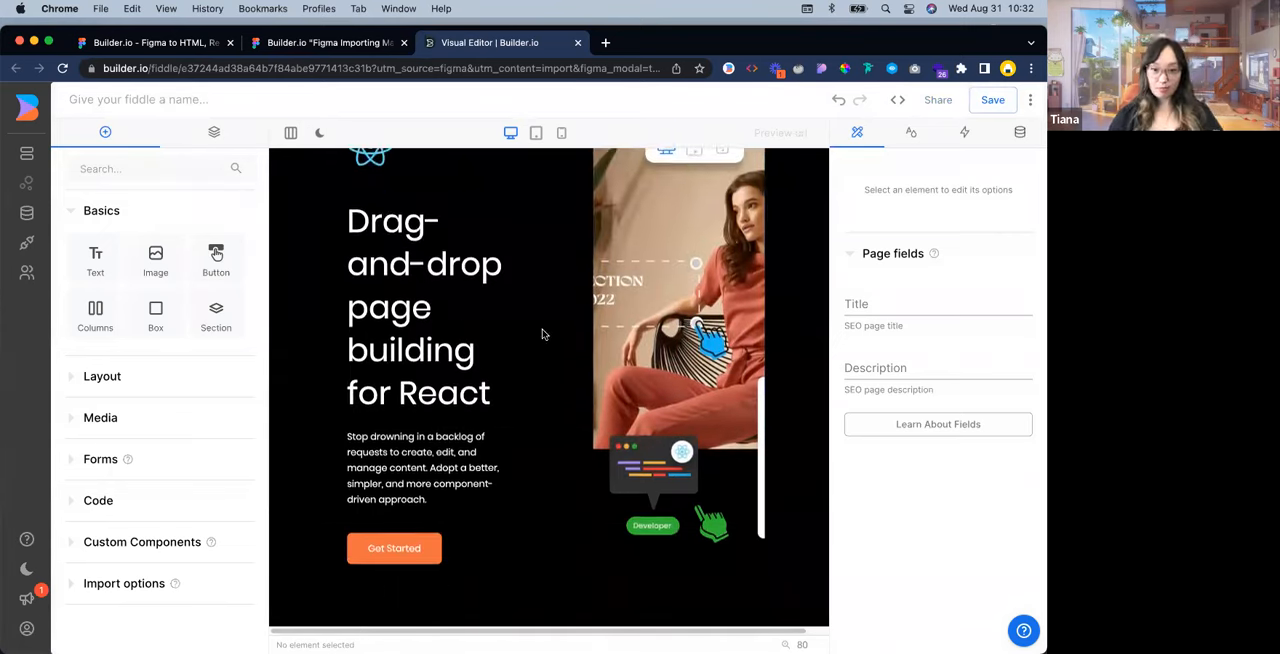
{"action": "scroll", "coordinate": [511, 390], "scroll_direction": "up", "scroll_amount": 4}
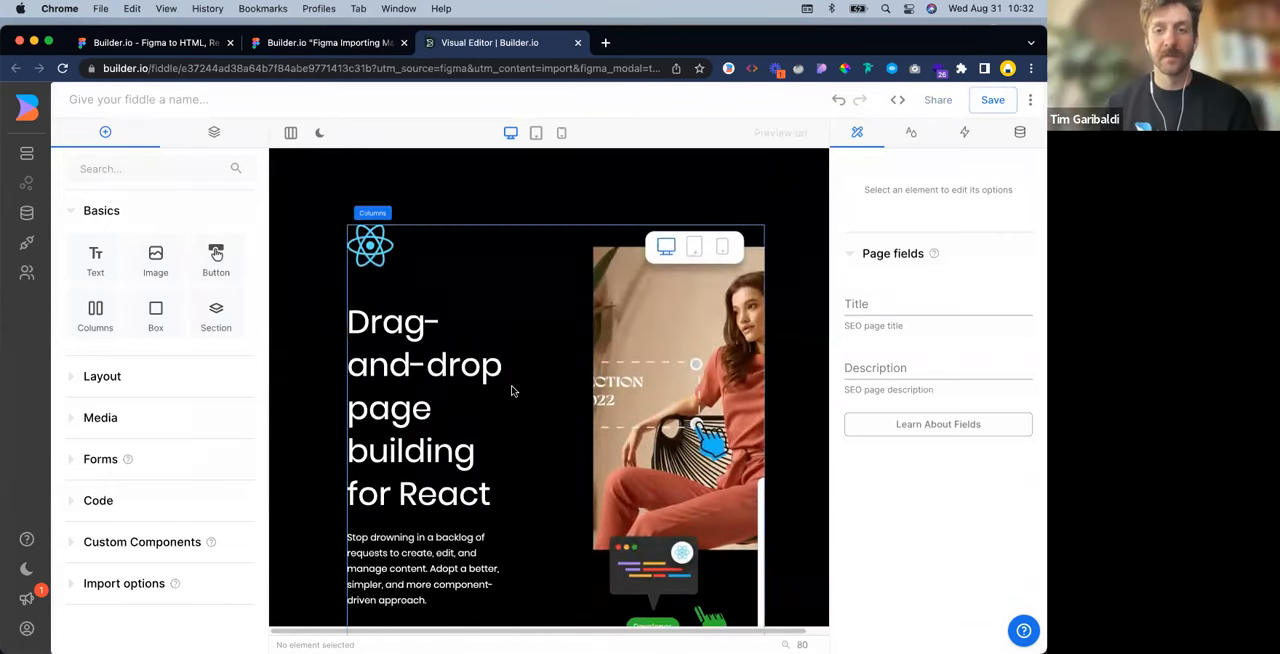
{"action": "scroll", "coordinate": [511, 390], "scroll_direction": "down", "scroll_amount": 3}
{"action": "scroll", "coordinate": [511, 390], "scroll_direction": "up", "scroll_amount": 5}
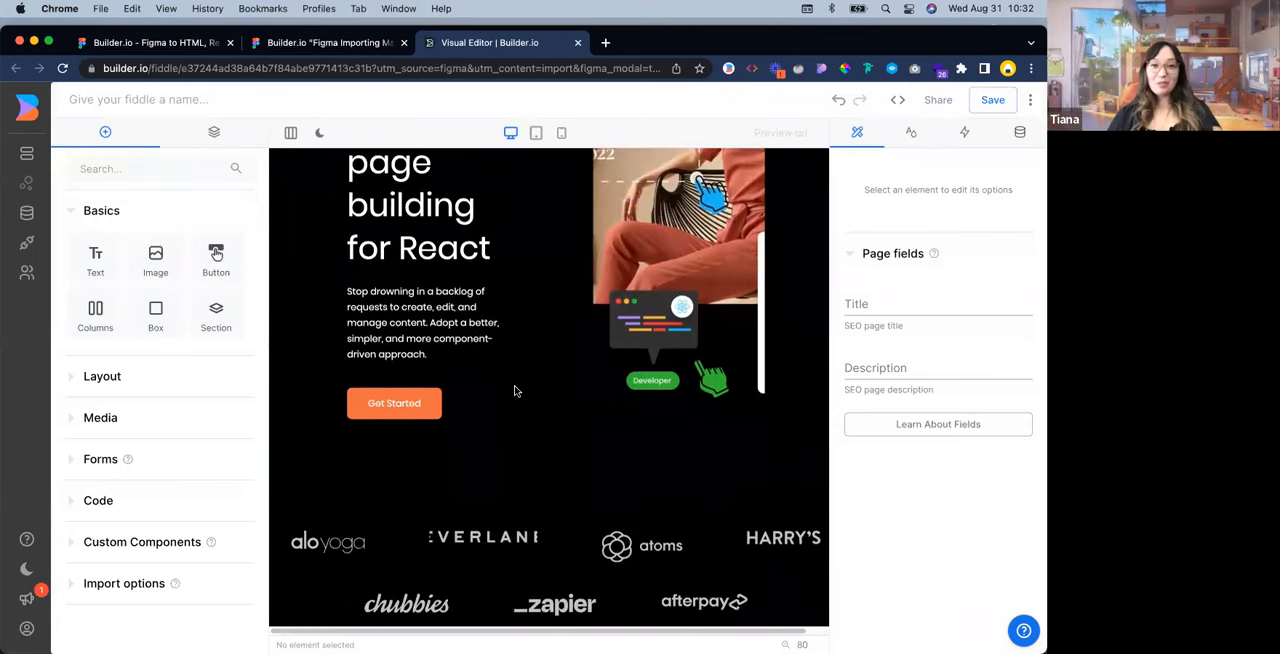
{"action": "scroll", "coordinate": [514, 391], "scroll_direction": "up", "scroll_amount": 1}
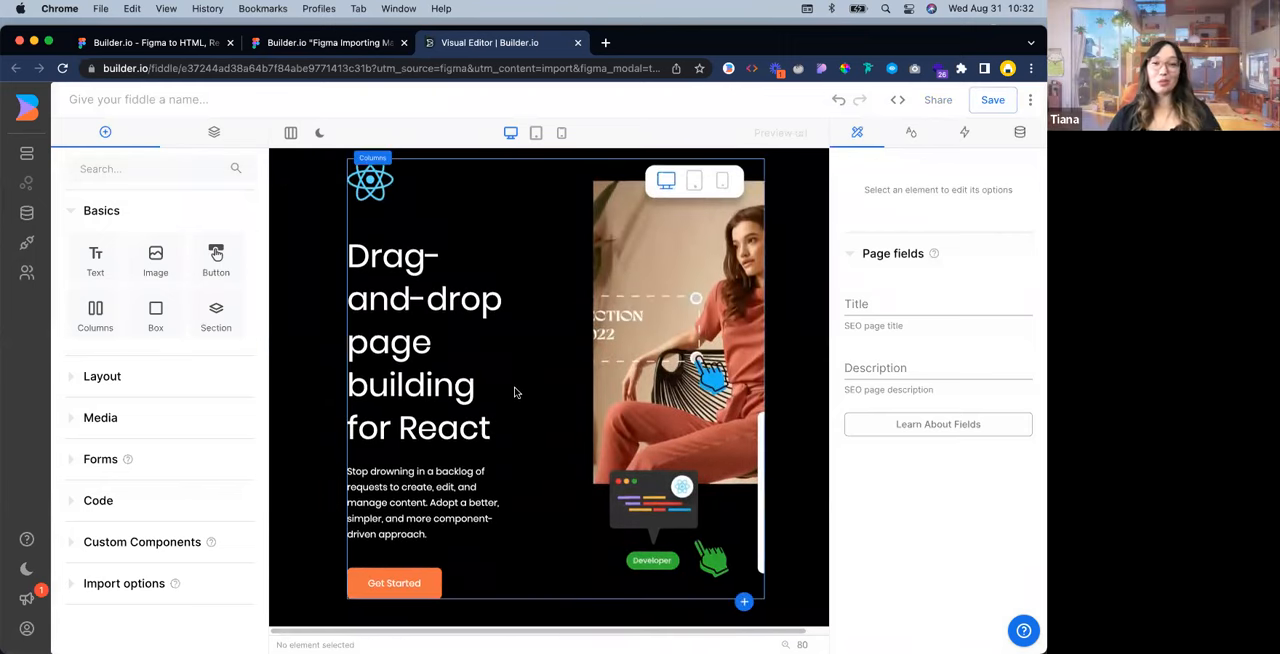
{"action": "scroll", "coordinate": [553, 380], "scroll_direction": "down", "scroll_amount": 1}
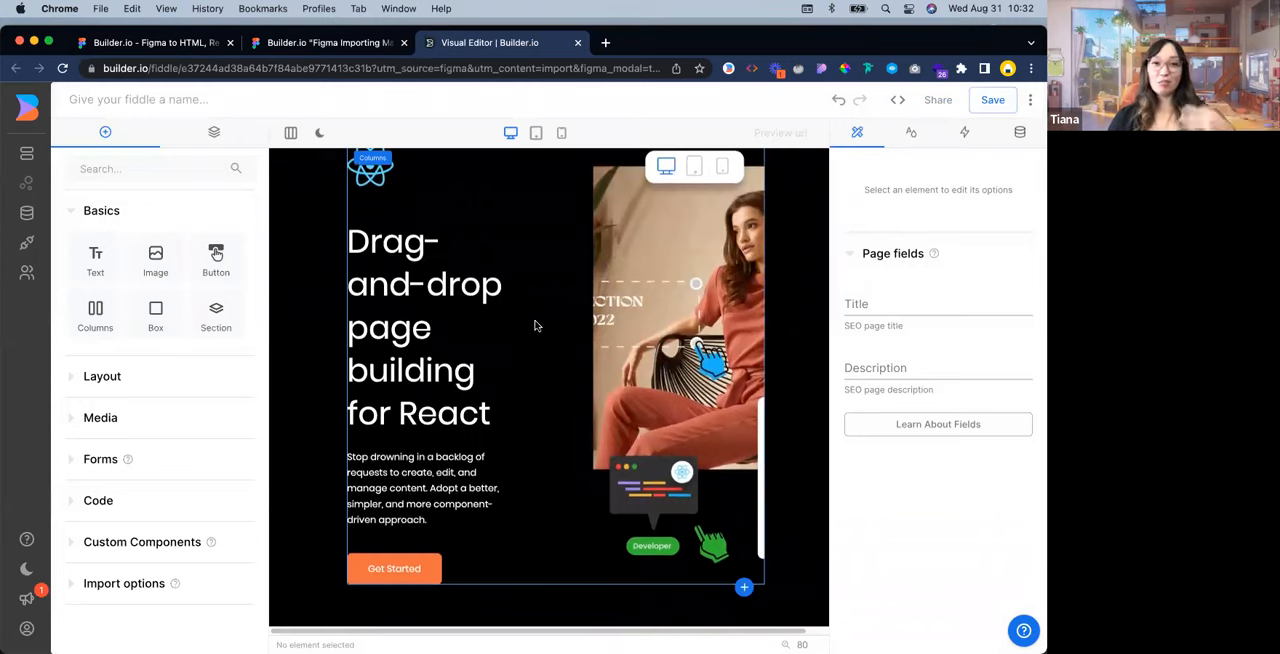
{"action": "scroll", "coordinate": [534, 327], "scroll_direction": "up", "scroll_amount": 1}
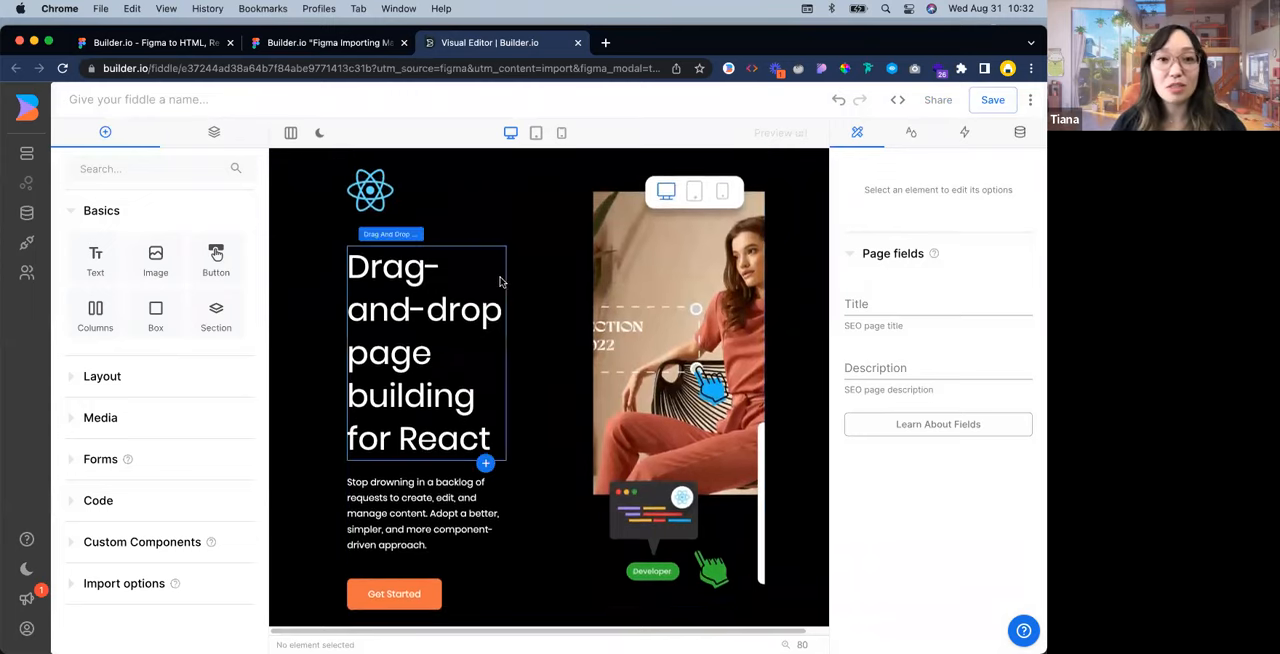
{"action": "scroll", "coordinate": [580, 410], "scroll_direction": "down", "scroll_amount": 1}
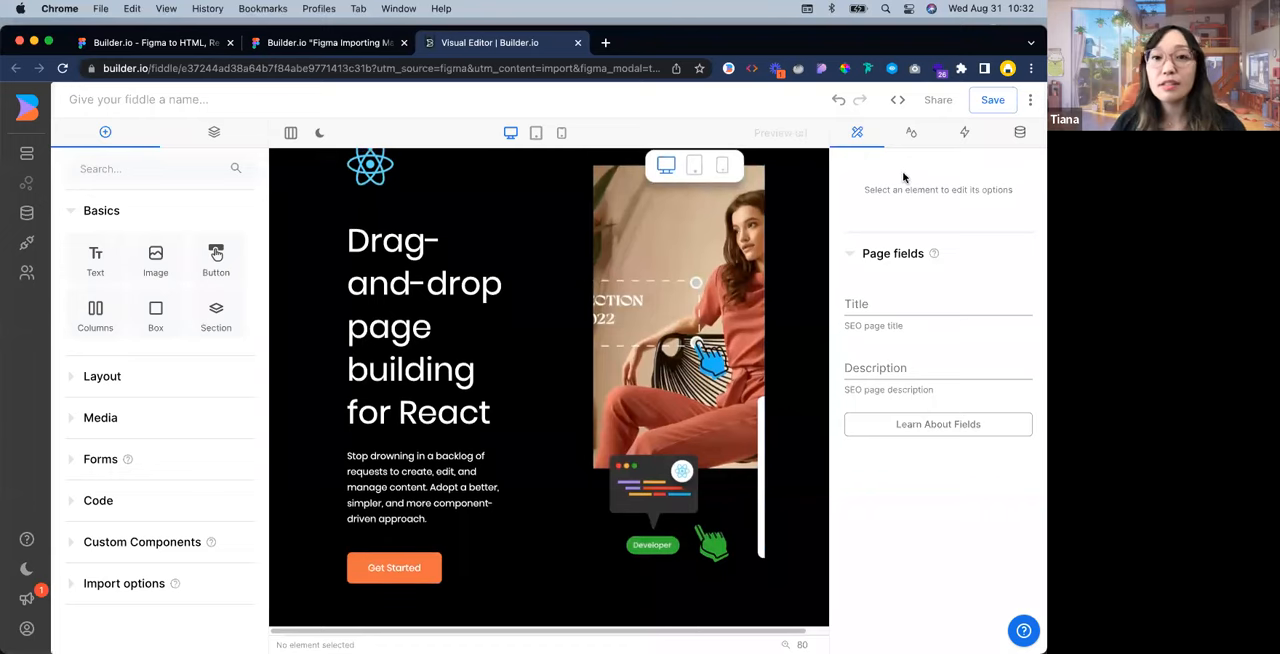
{"action": "scroll", "coordinate": [420, 366], "scroll_direction": "up", "scroll_amount": 3}
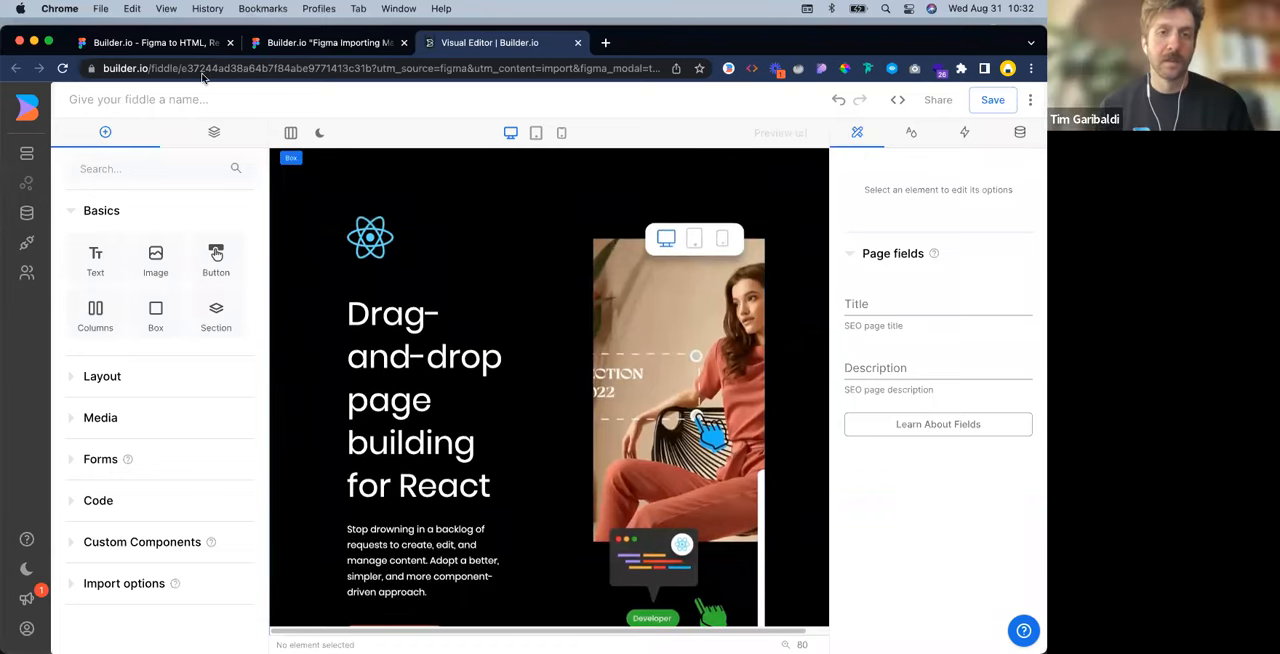
Remove the max width from the outermost Box layer and set its width to Full page width
{"action": "left_click", "coordinate": [230, 144]}
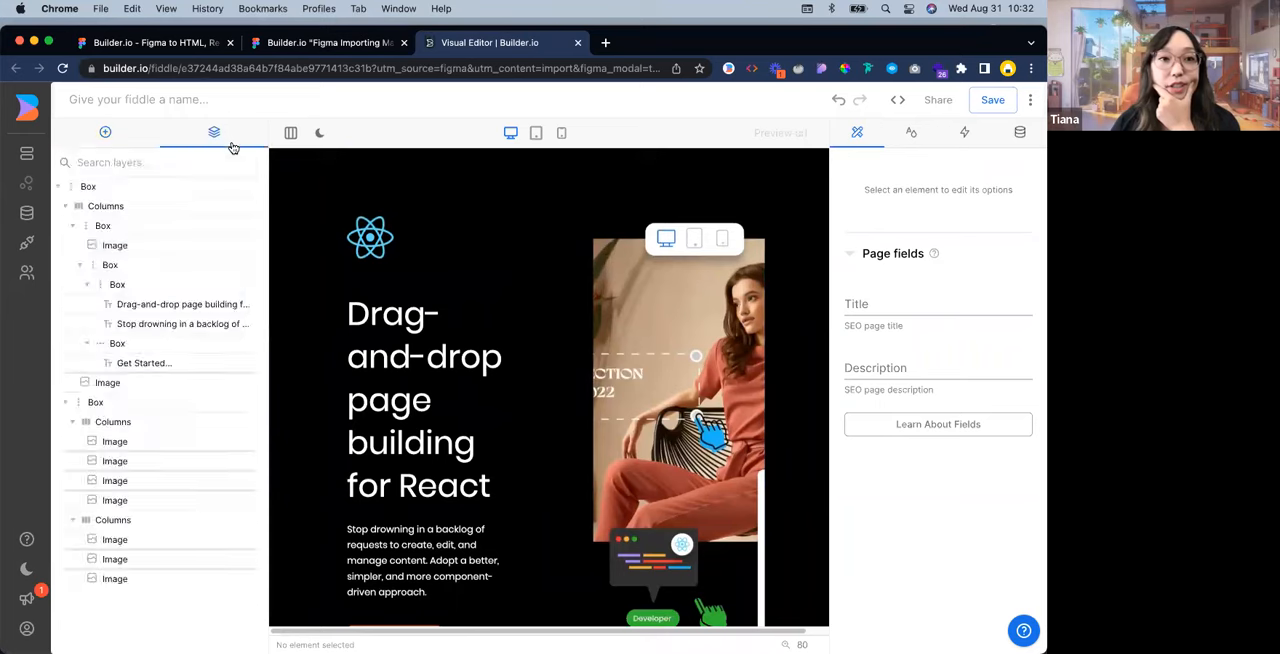
{"action": "left_click", "coordinate": [198, 187]}
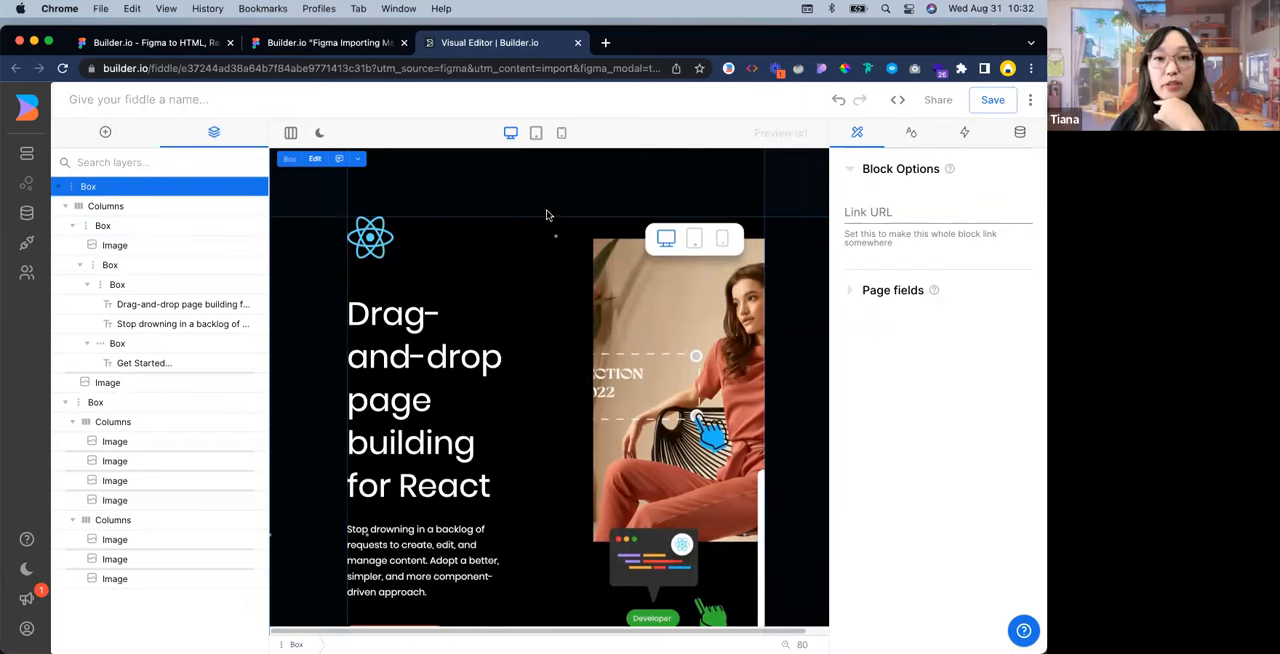
{"action": "left_click", "coordinate": [912, 133]}
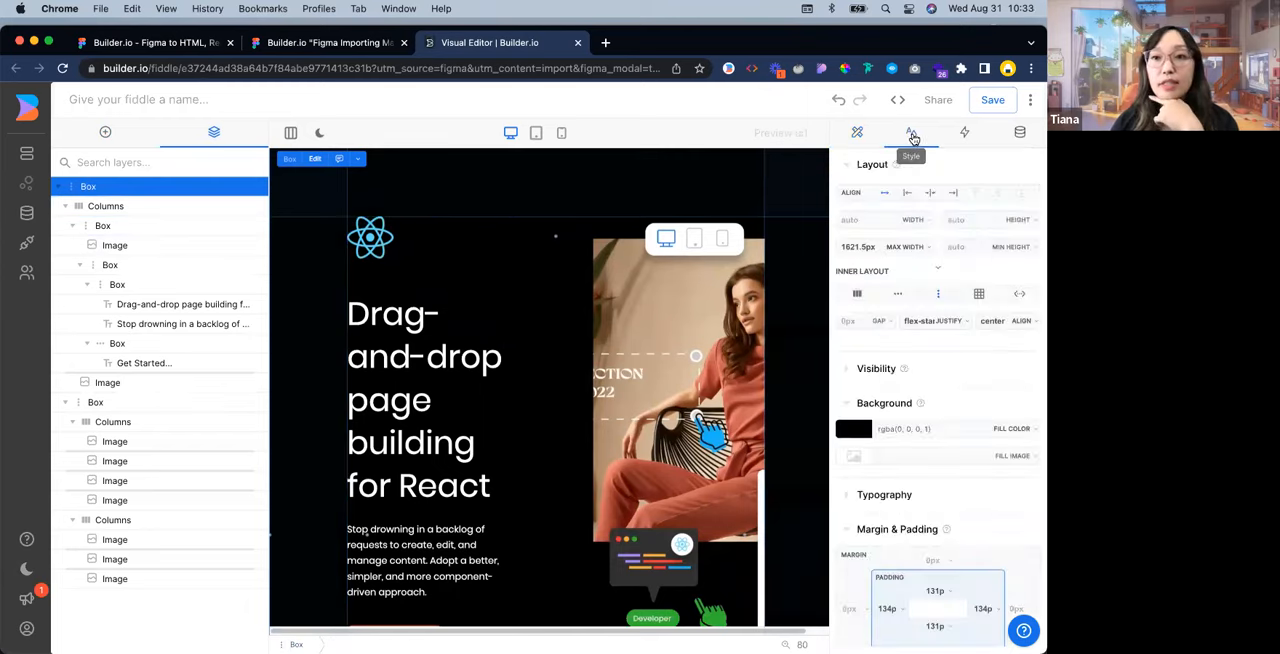
{"action": "left_click", "coordinate": [928, 248]}
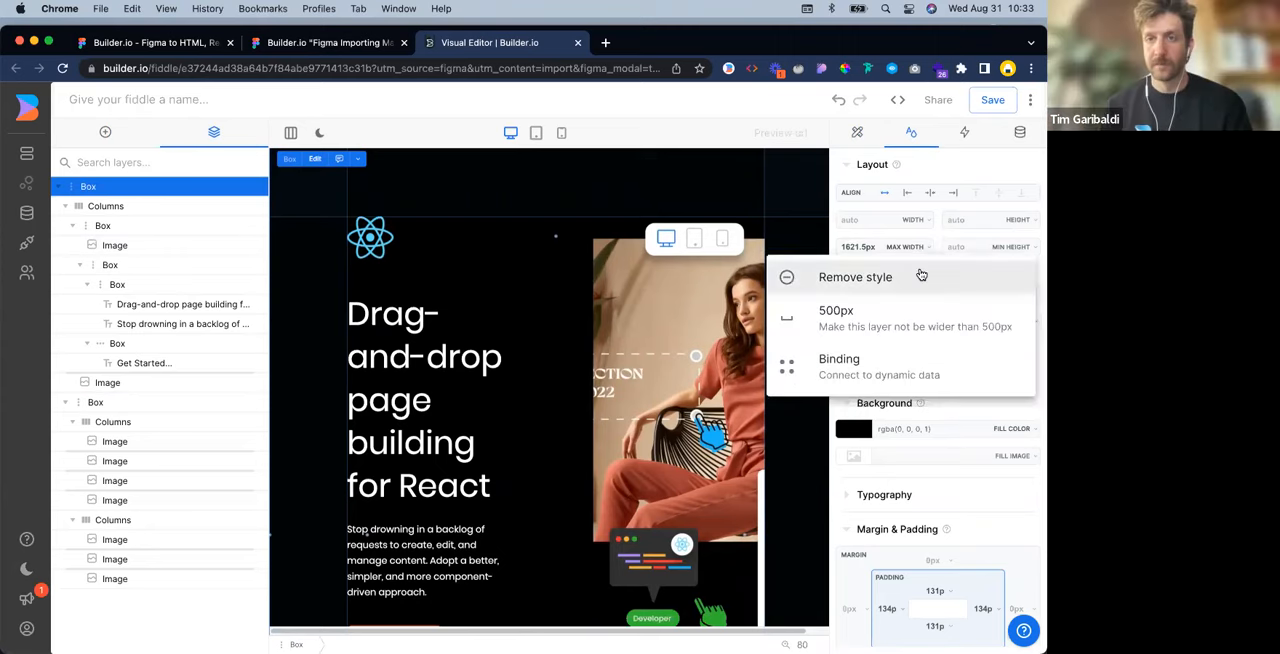
{"action": "left_click", "coordinate": [920, 273]}
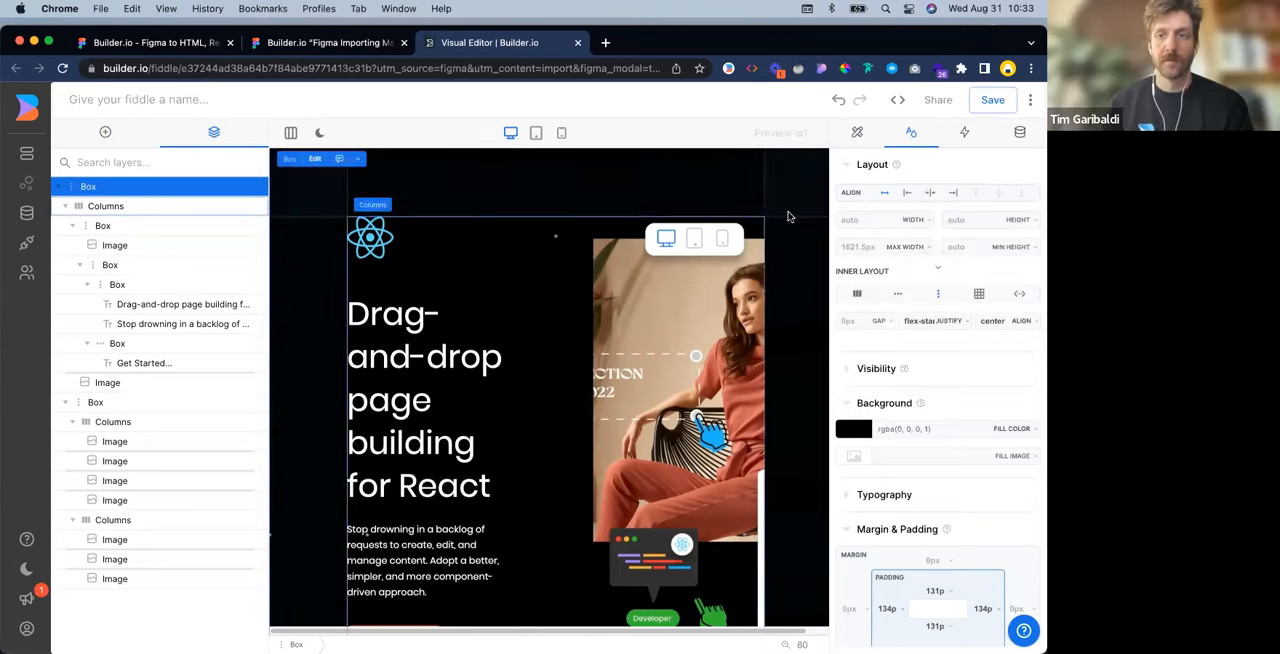
{"action": "left_click", "coordinate": [926, 222]}
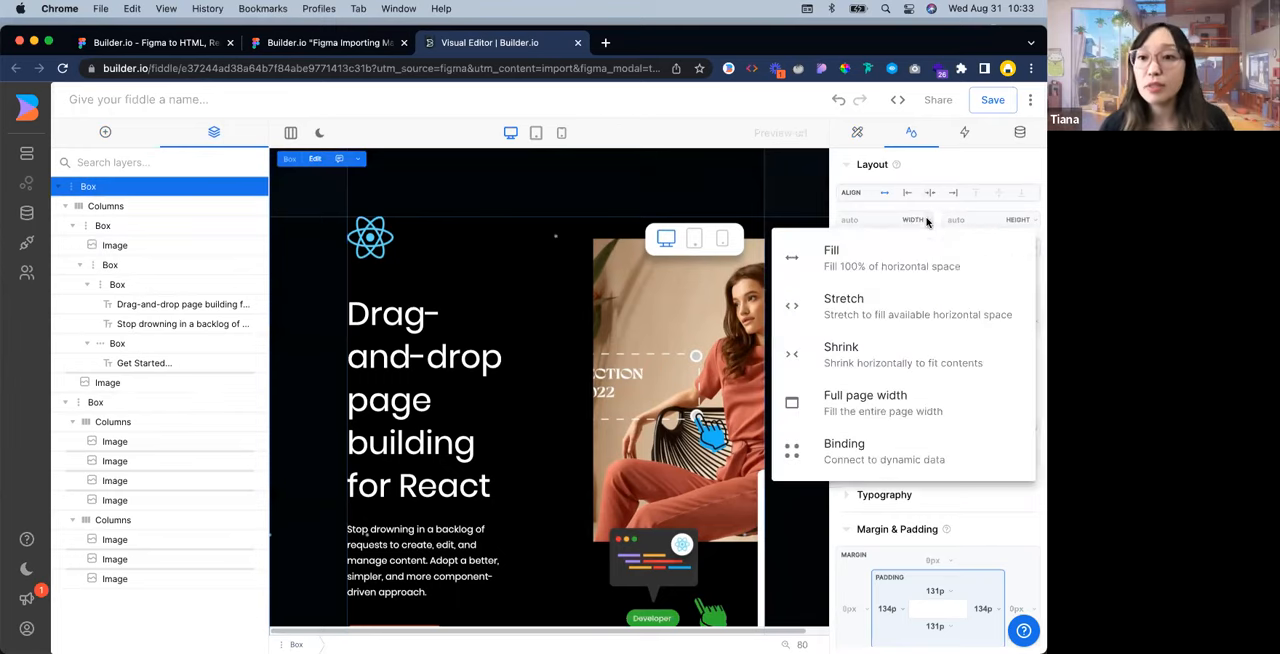
{"action": "left_click", "coordinate": [922, 412]}
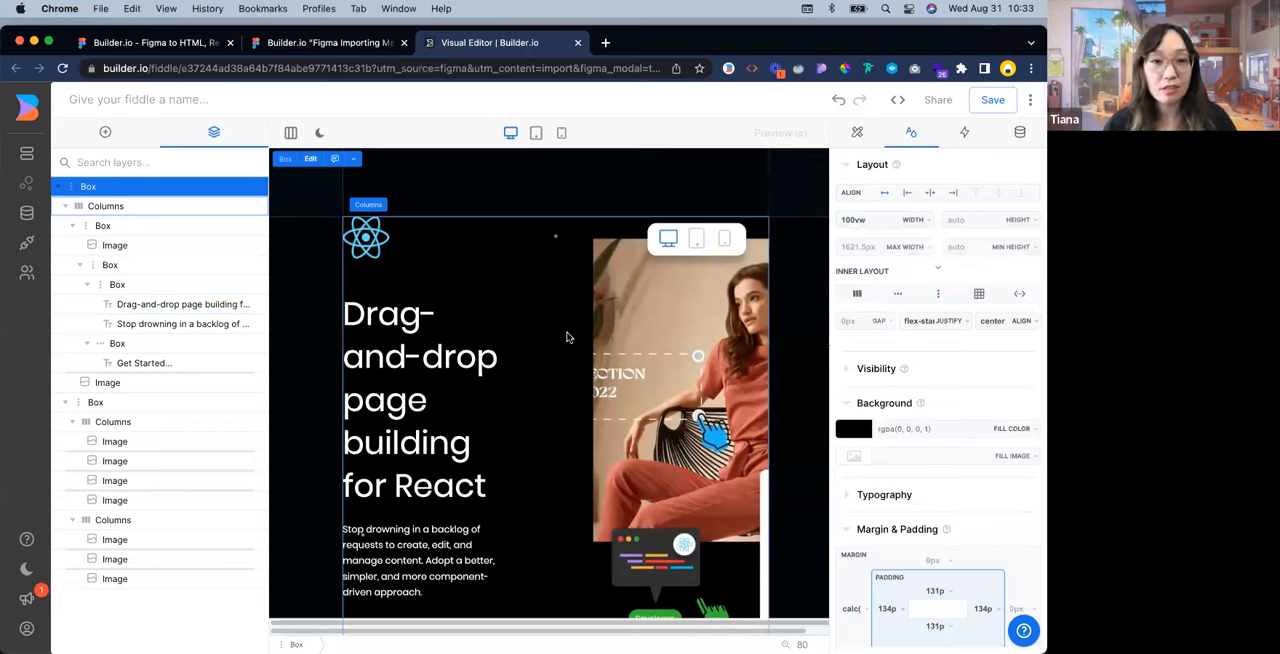
Remove the max width from the hero's Columns layer and set its width to Fill
{"action": "left_click", "coordinate": [116, 207]}
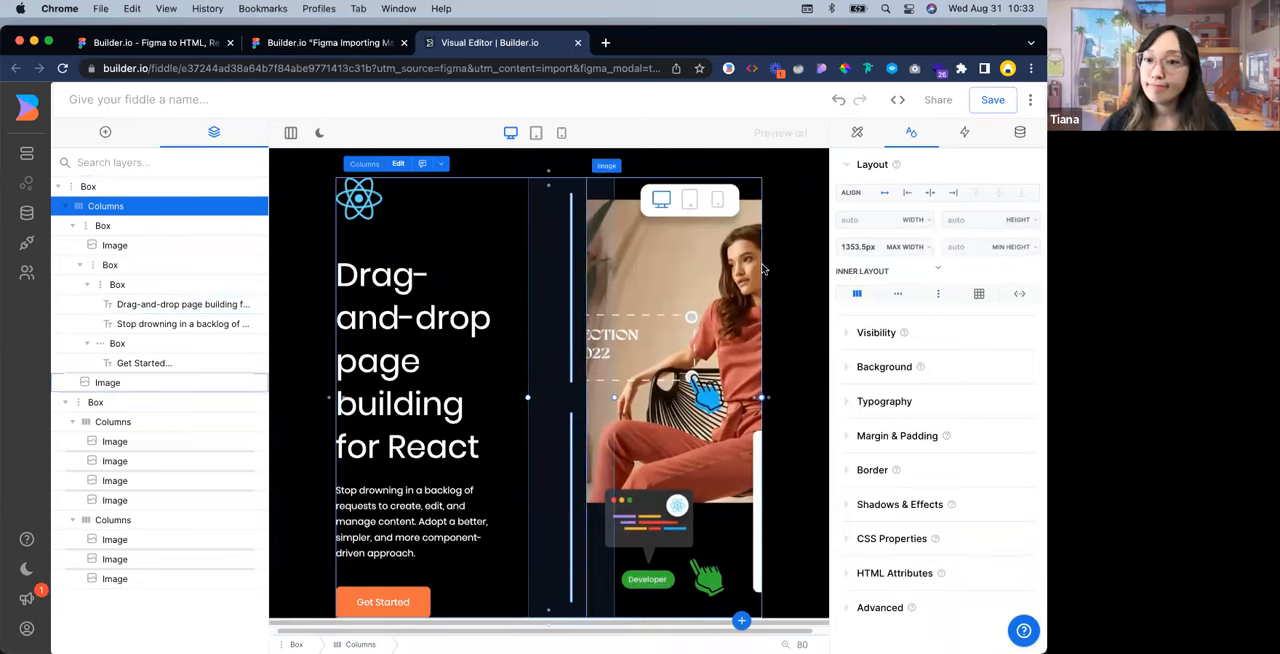
{"action": "left_click", "coordinate": [930, 248]}
{"action": "left_click", "coordinate": [921, 277]}
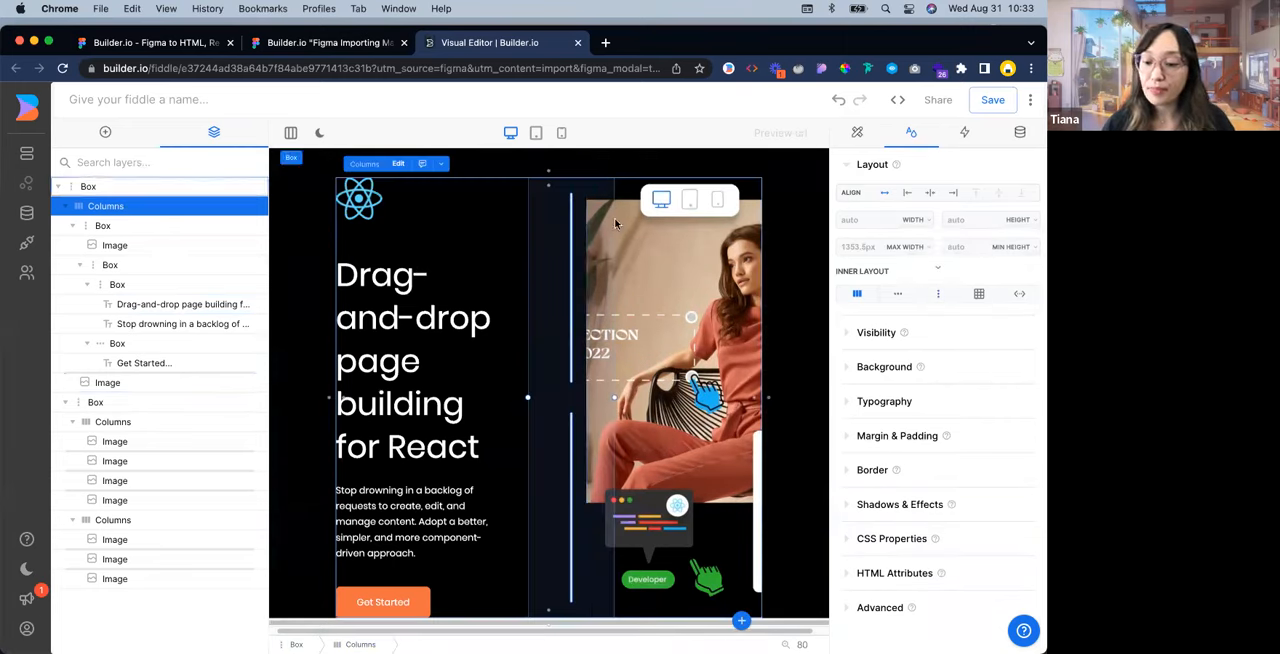
{"action": "left_click", "coordinate": [929, 220]}
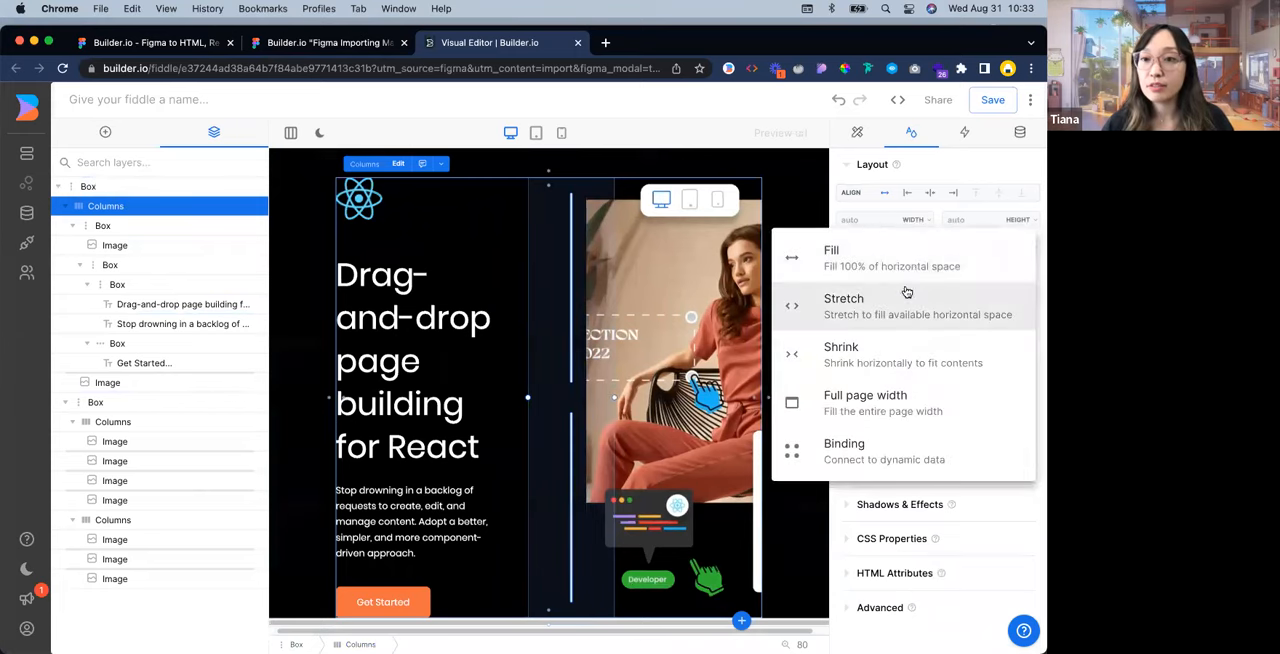
{"action": "left_click", "coordinate": [909, 266]}
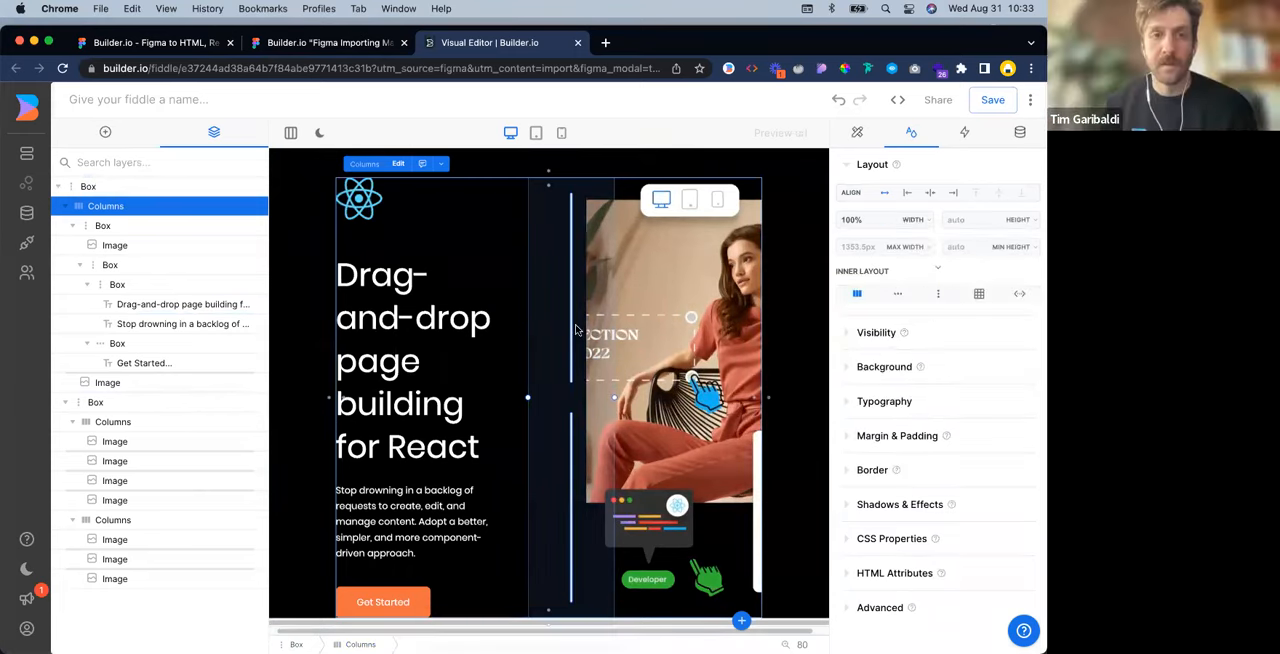
Remove the max width from the first column's Box that holds the logo, heading and button
{"action": "left_click", "coordinate": [197, 226]}
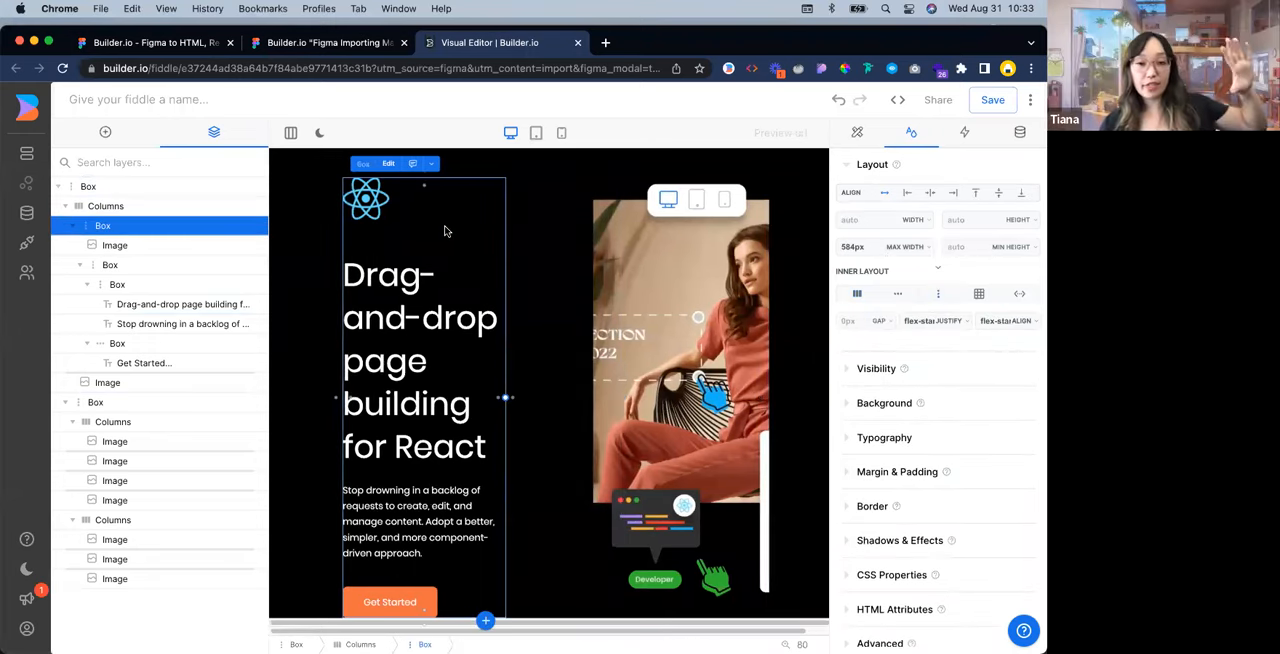
{"action": "scroll", "coordinate": [444, 252], "scroll_direction": "down", "scroll_amount": 1}
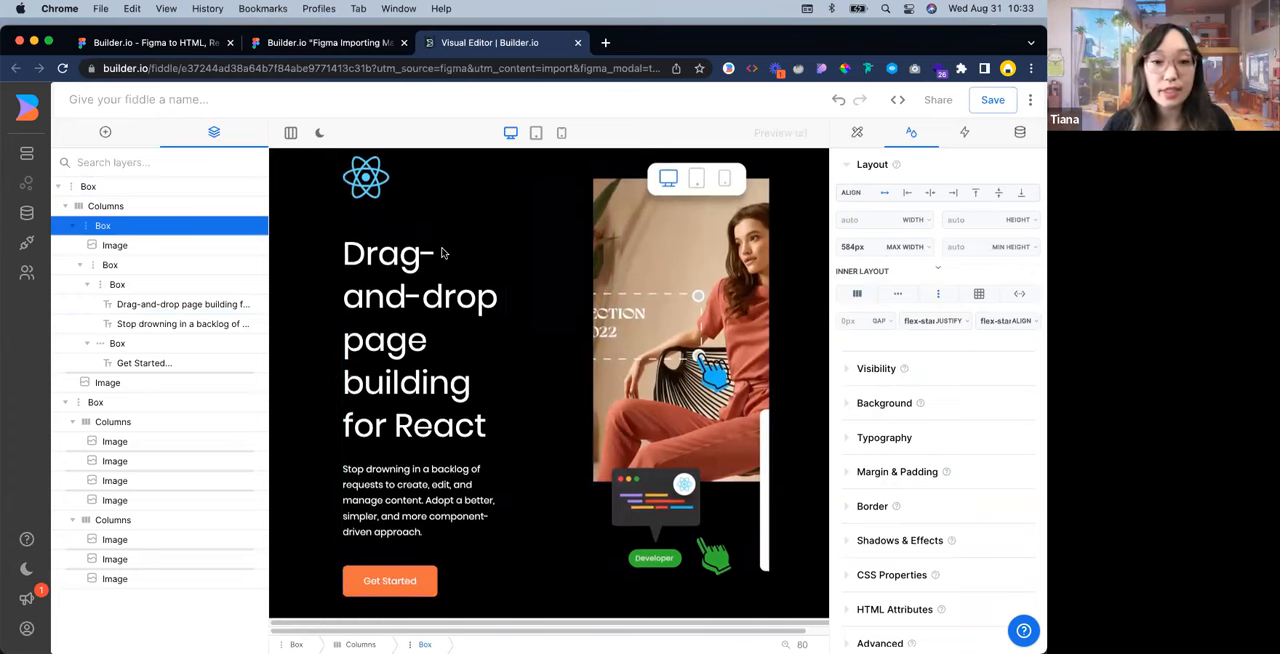
{"action": "scroll", "coordinate": [446, 276], "scroll_direction": "up", "scroll_amount": 1}
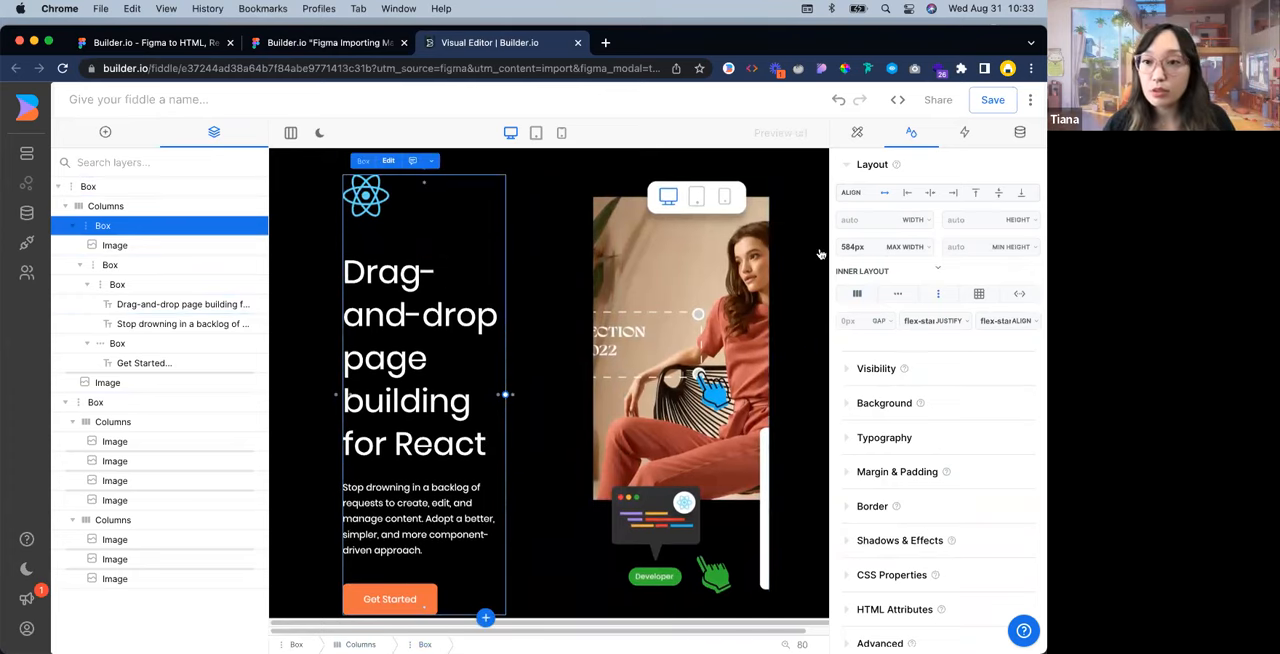
{"action": "left_click", "coordinate": [930, 252]}
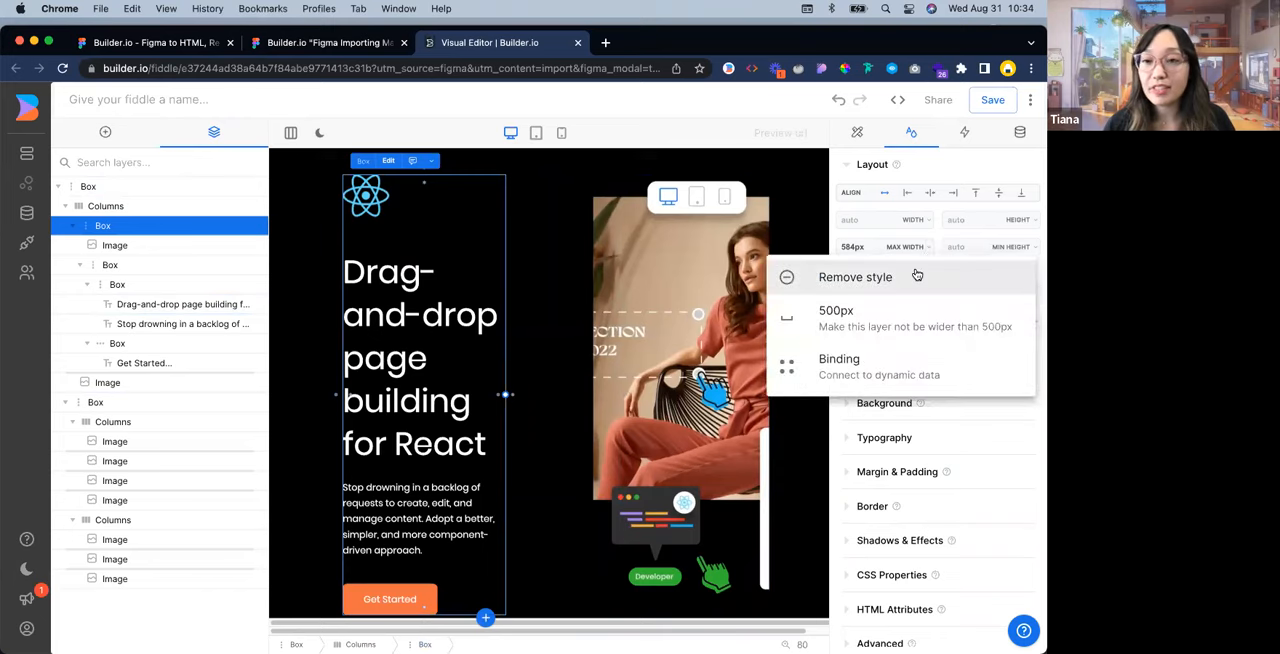
{"action": "left_click", "coordinate": [917, 276]}
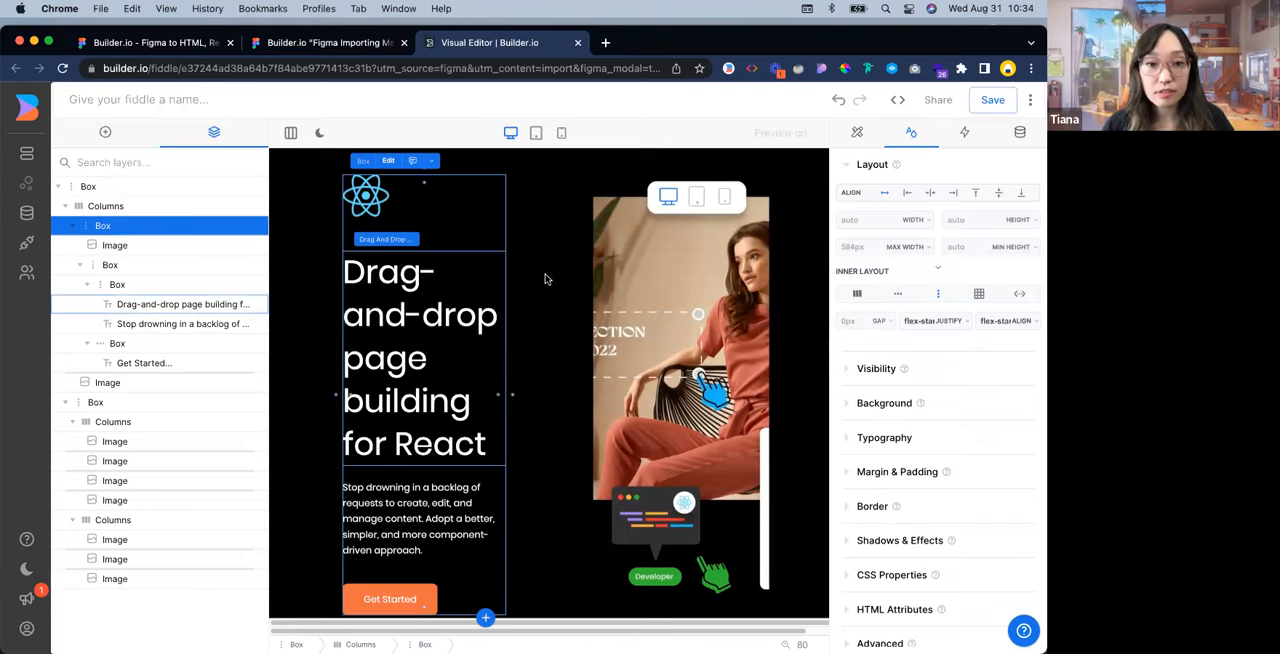
{"action": "left_click", "coordinate": [140, 207]}
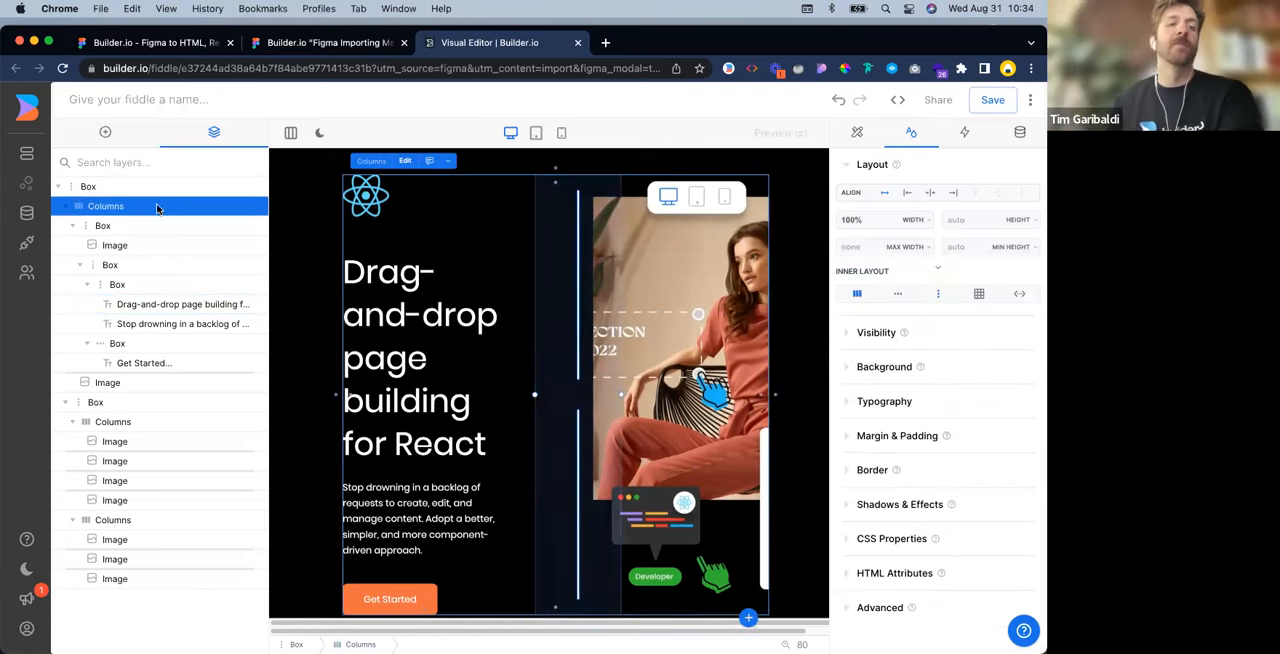
{"action": "left_click", "coordinate": [148, 225]}
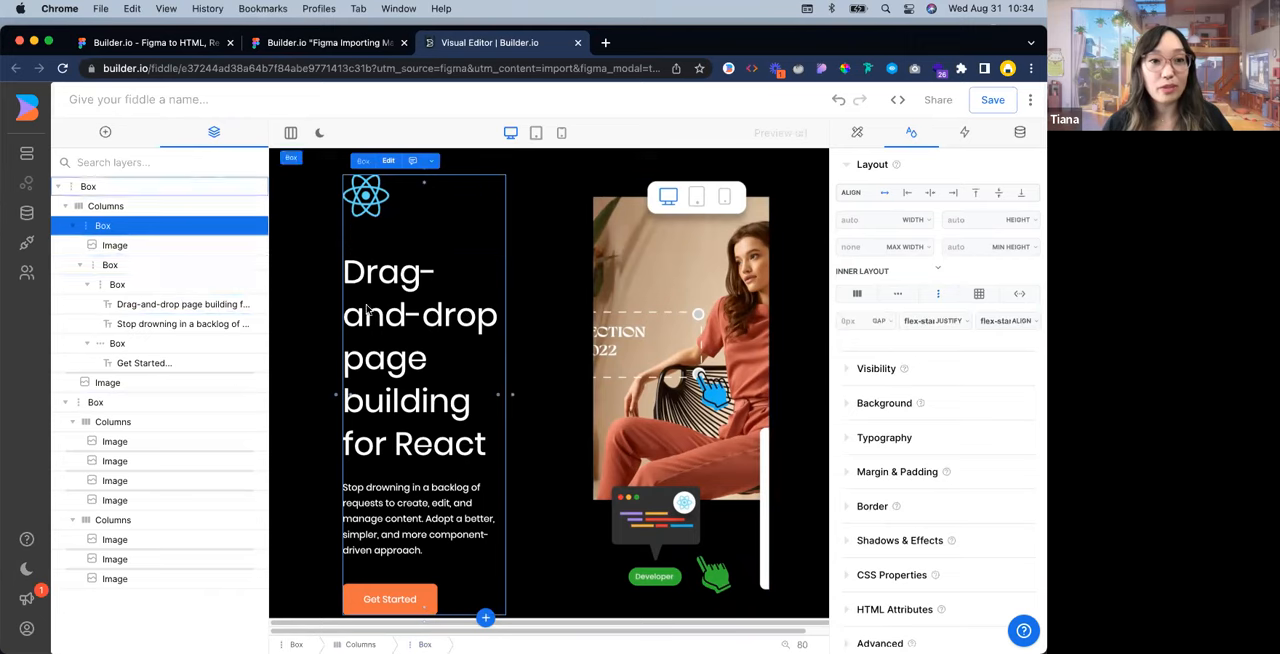
{"action": "left_click", "coordinate": [162, 285]}
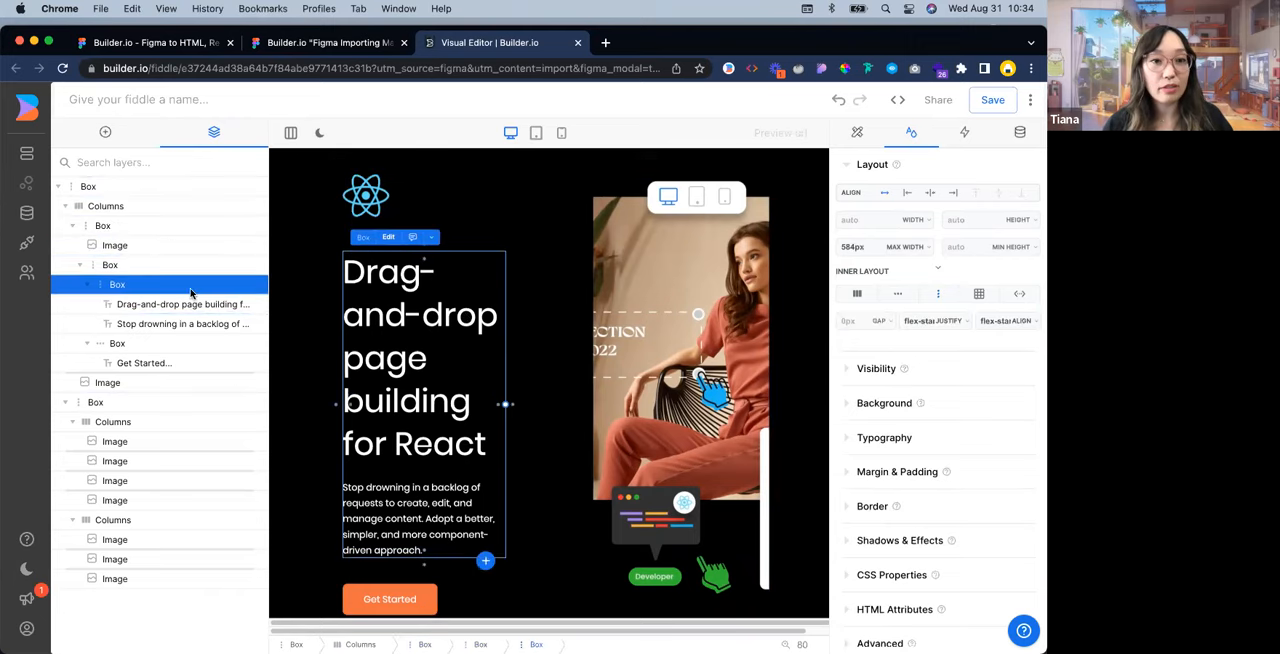
Set the space between the hero's columns to 64 in the Columns block's advanced options, leaving the first column's Box selected
{"action": "left_click", "coordinate": [153, 207]}
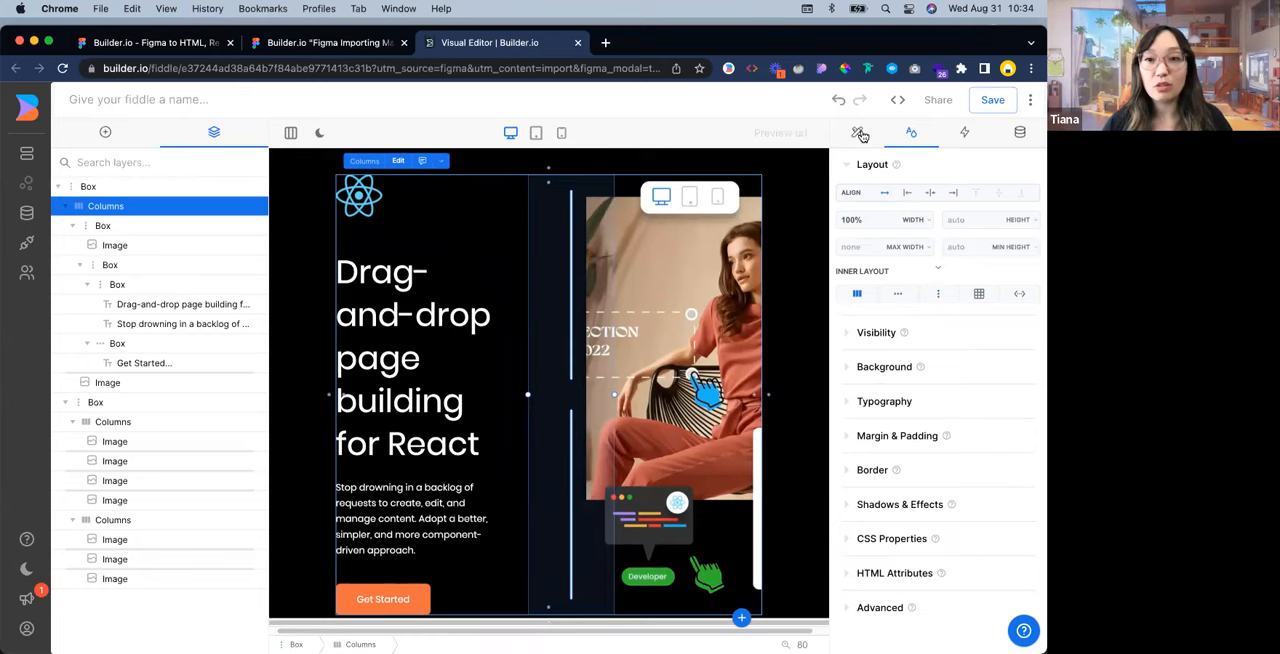
{"action": "left_click", "coordinate": [858, 133]}
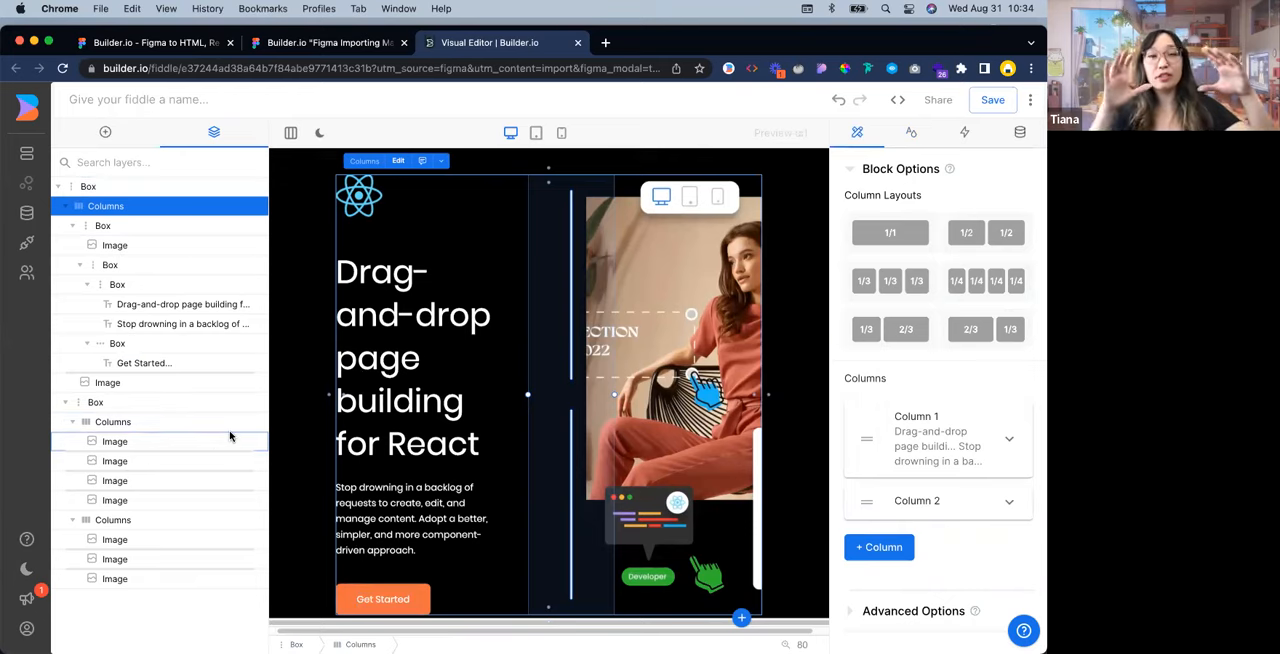
{"action": "scroll", "coordinate": [980, 455], "scroll_direction": "down", "scroll_amount": 2}
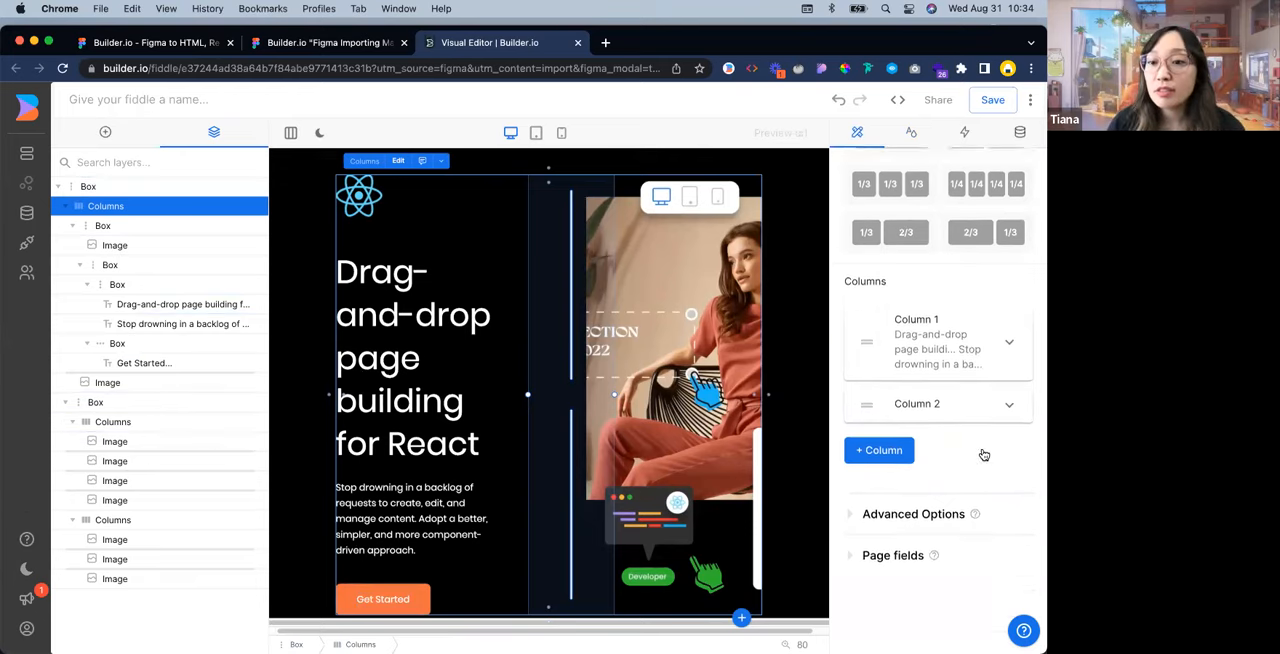
{"action": "left_click", "coordinate": [910, 512]}
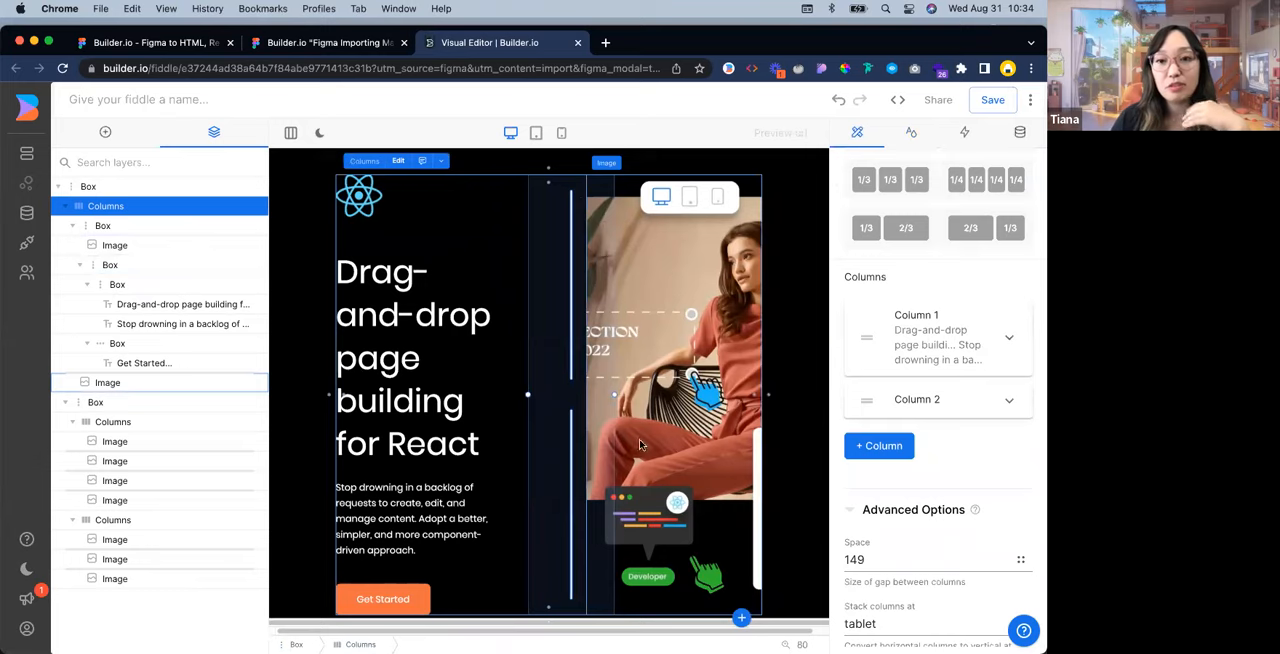
{"action": "left_click_drag", "start_coordinate": [867, 560], "coordinate": [852, 560]}
{"action": "double_click", "coordinate": [857, 560]}
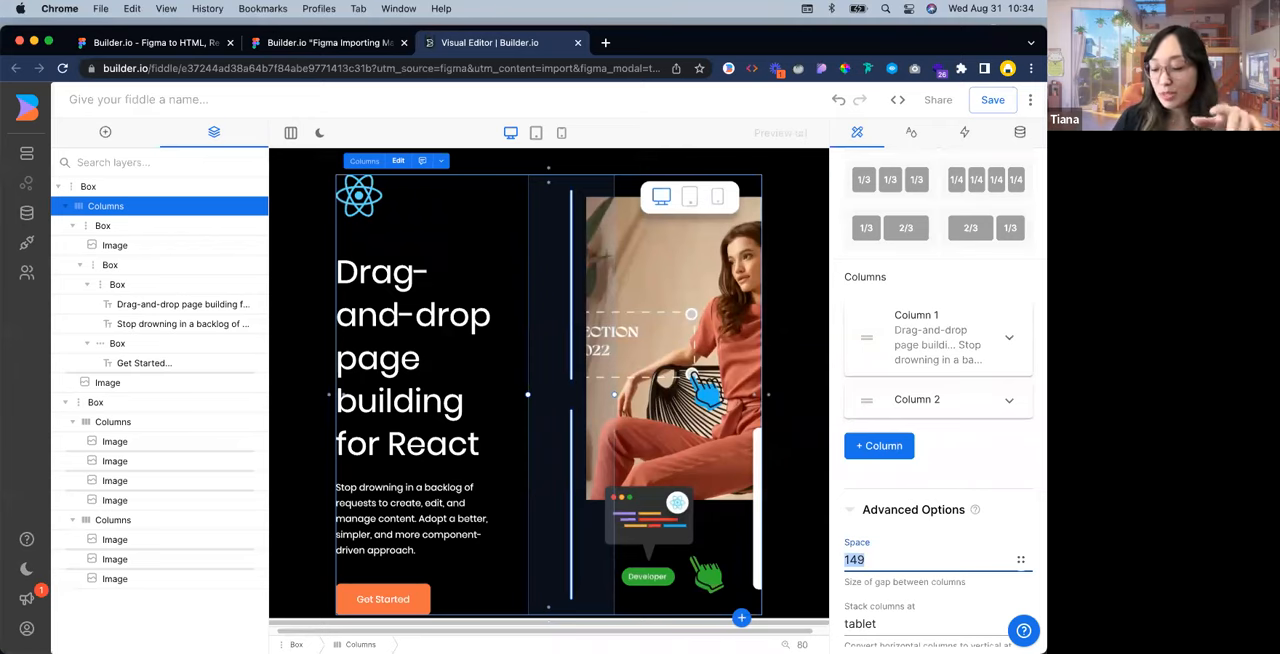
{"action": "type", "text": "64"}
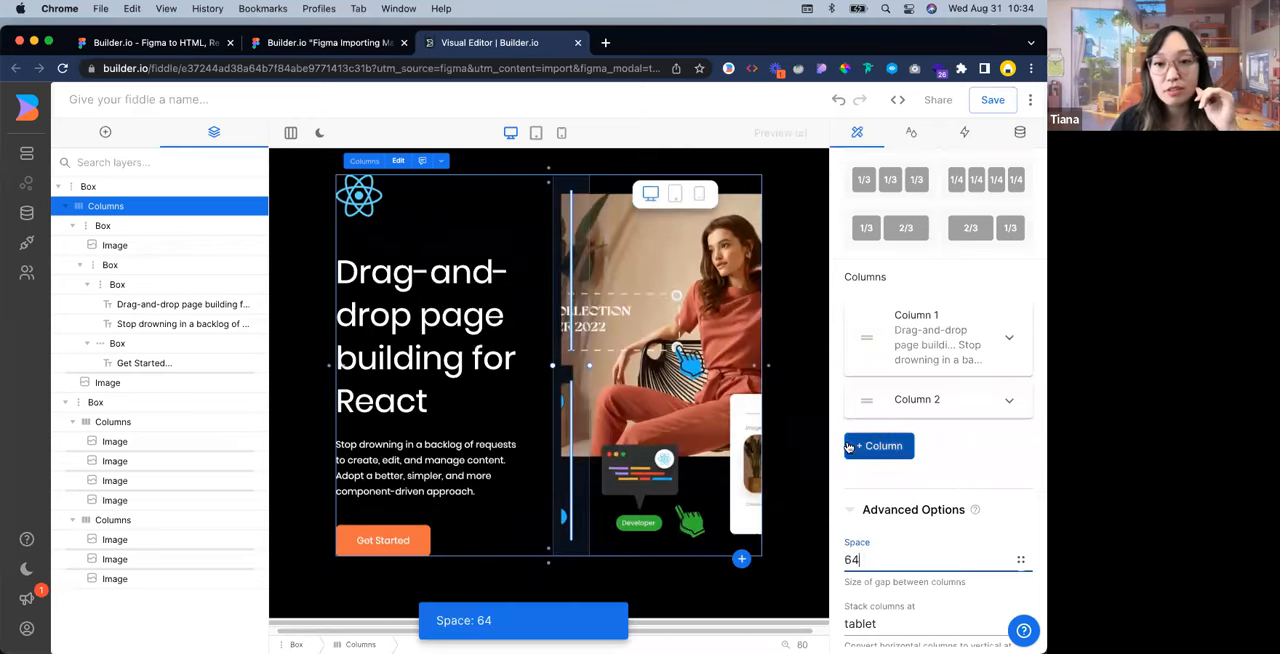
{"action": "left_click", "coordinate": [125, 228]}
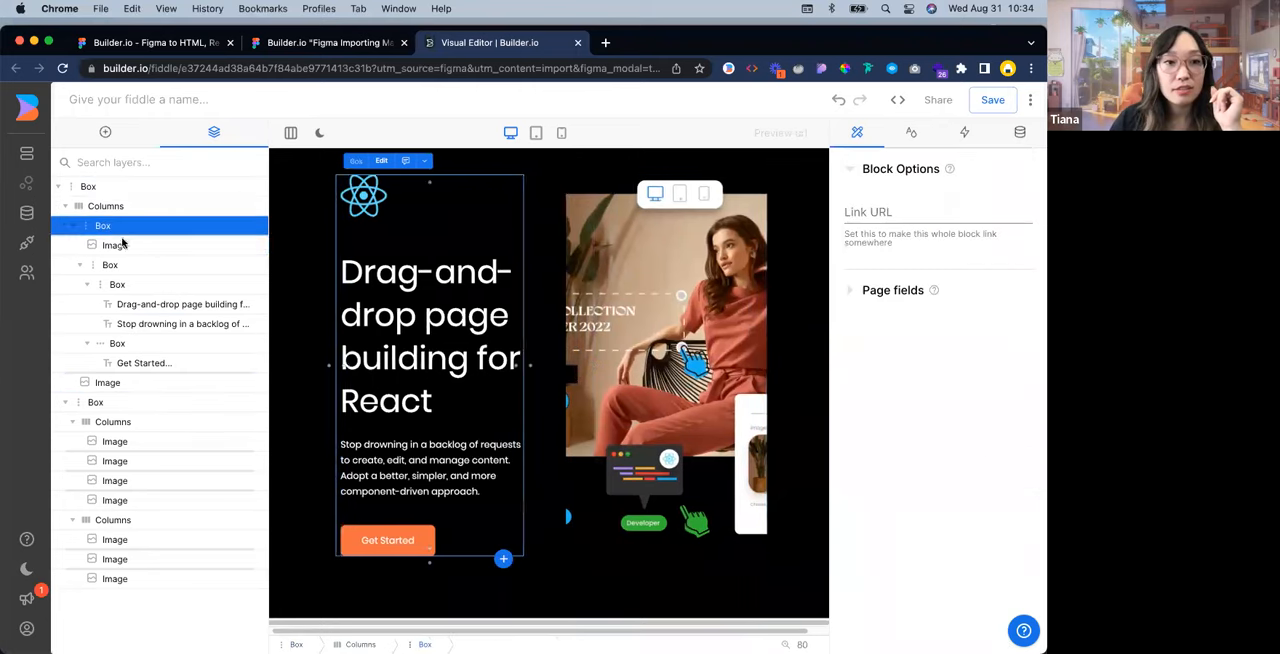
Set the hero image's background size to contain
{"action": "left_click", "coordinate": [124, 246]}
{"action": "left_click", "coordinate": [728, 347]}
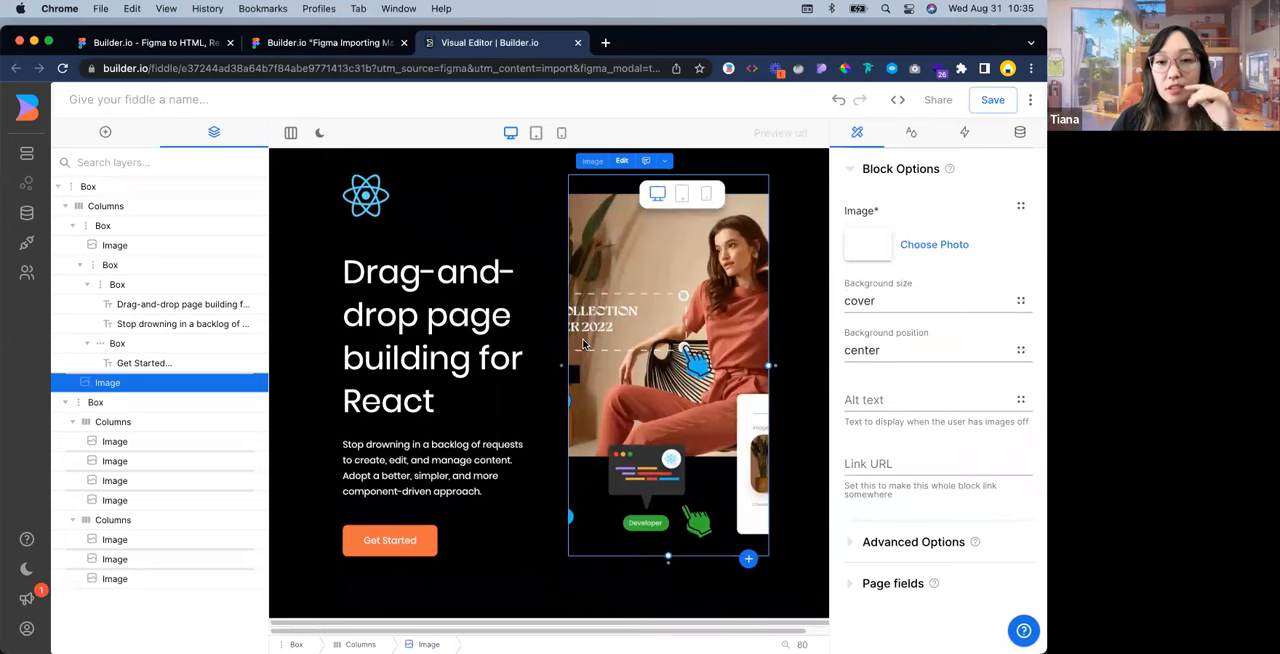
{"action": "left_click", "coordinate": [896, 305]}
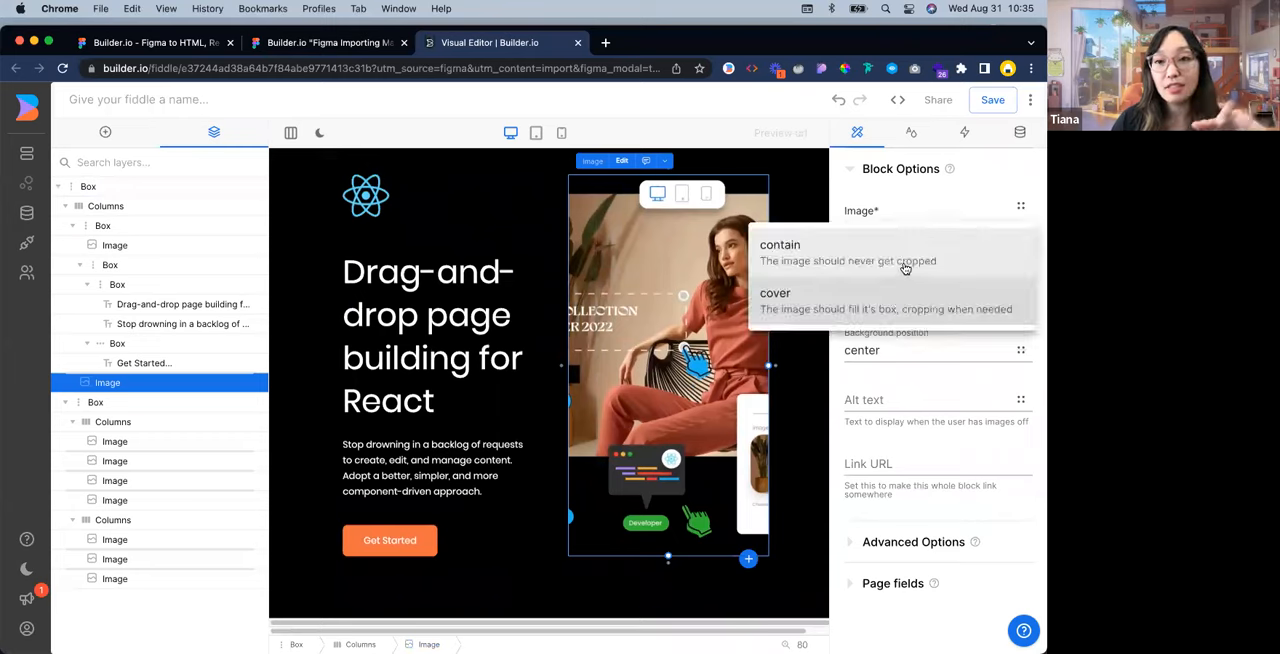
{"action": "left_click", "coordinate": [904, 268]}
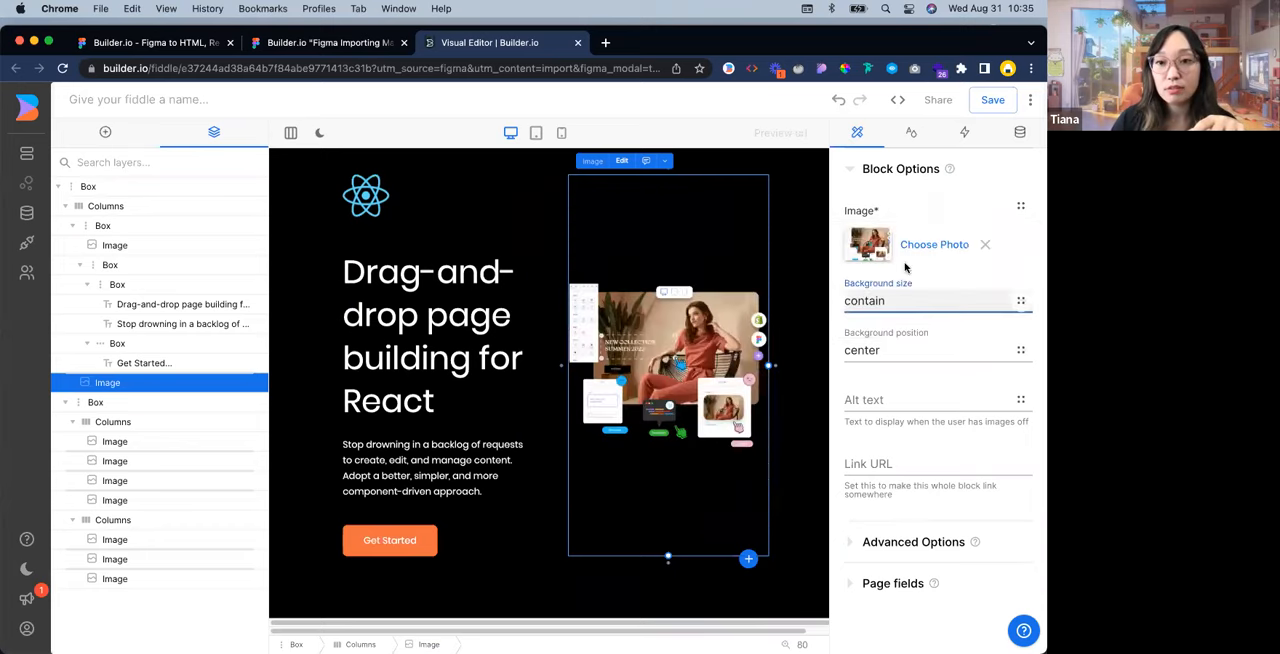
Set the hero image's aspect ratio to 1 in its advanced options
{"action": "left_click", "coordinate": [864, 540]}
{"action": "scroll", "coordinate": [882, 548], "scroll_direction": "down", "scroll_amount": 3}
{"action": "left_click", "coordinate": [883, 549]}
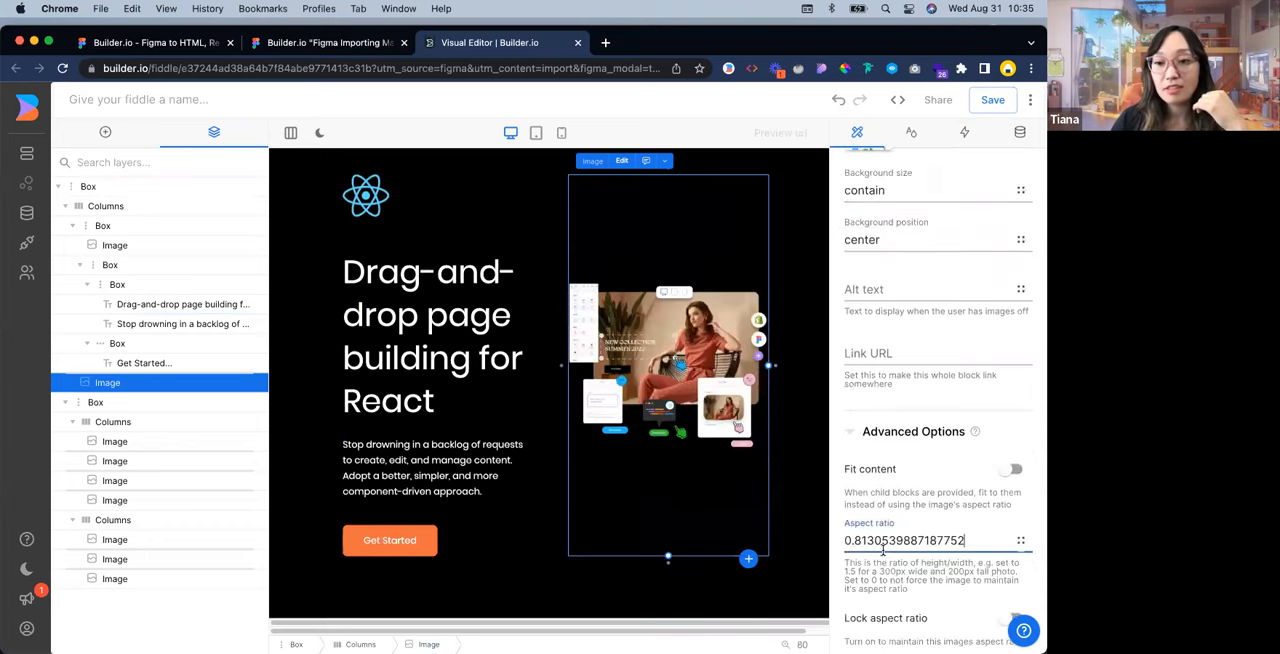
{"action": "double_click", "coordinate": [884, 541]}
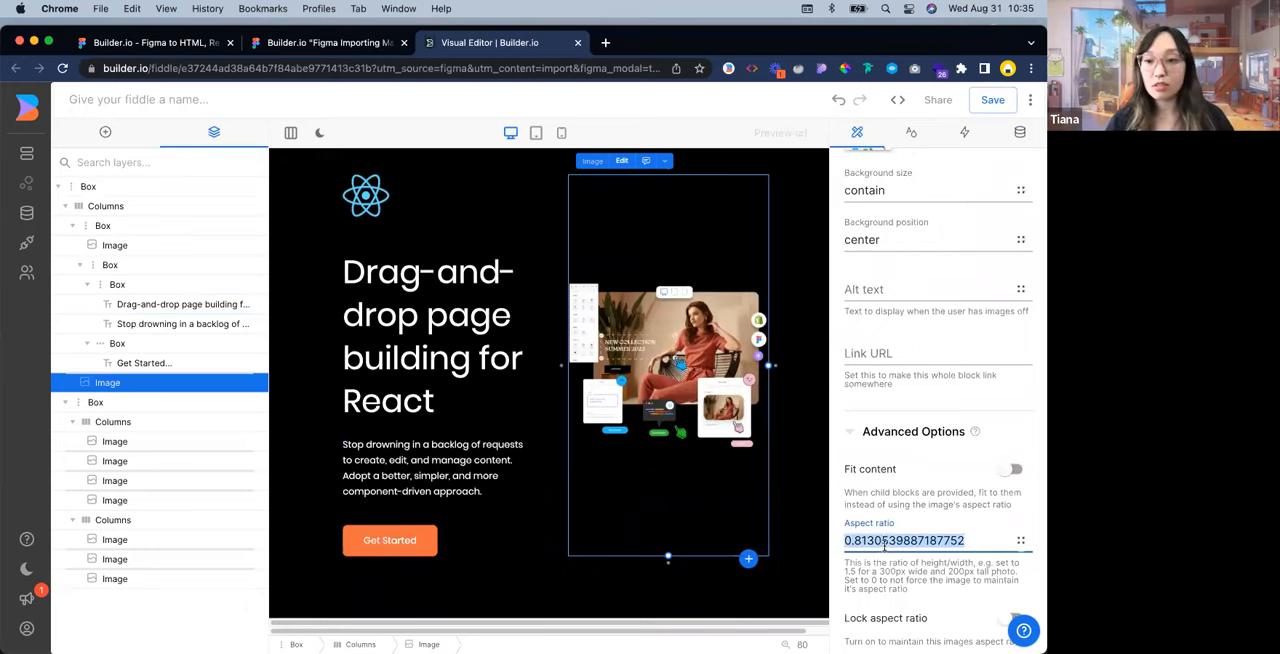
{"action": "type", "text": "1"}
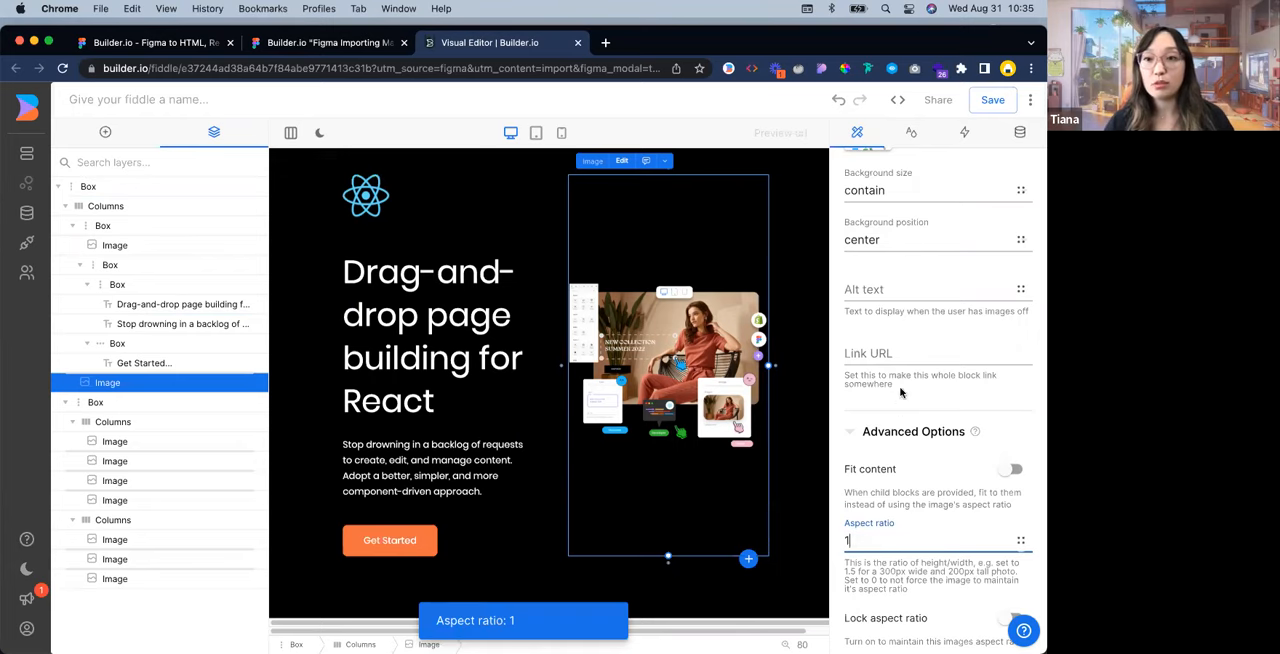
Remove the max width style from the hero image
{"action": "scroll", "coordinate": [904, 394], "scroll_direction": "up", "scroll_amount": 3}
{"action": "left_click", "coordinate": [905, 142]}
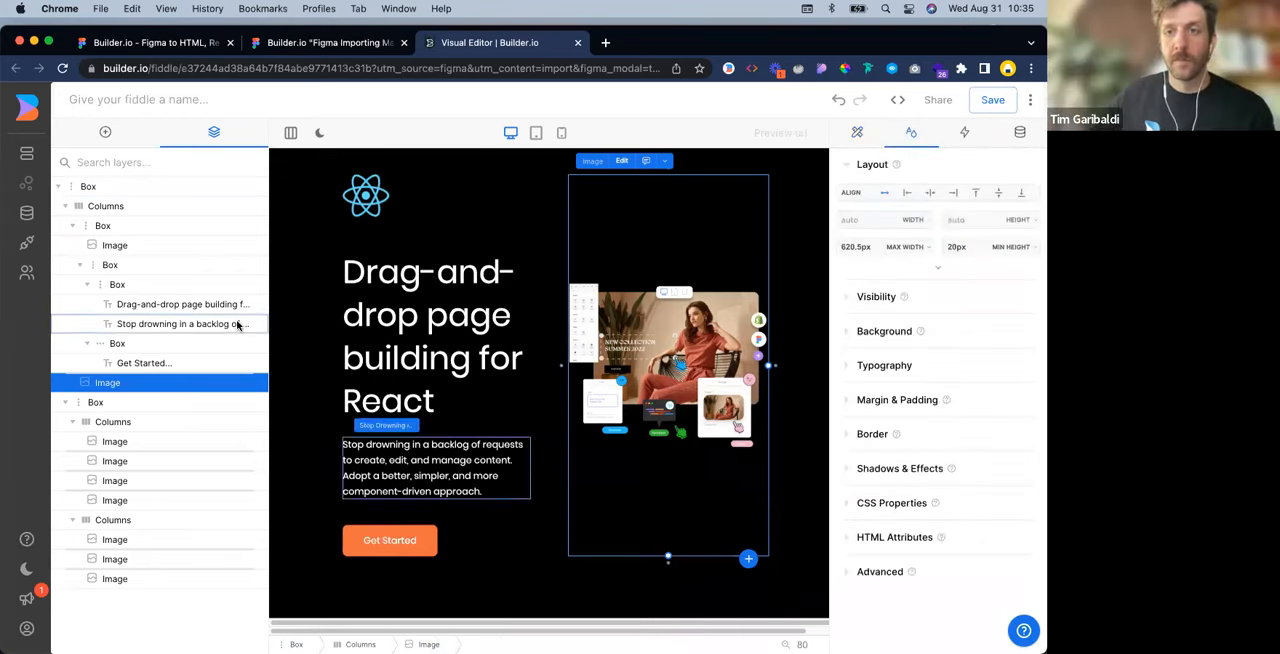
{"action": "left_click", "coordinate": [930, 248]}
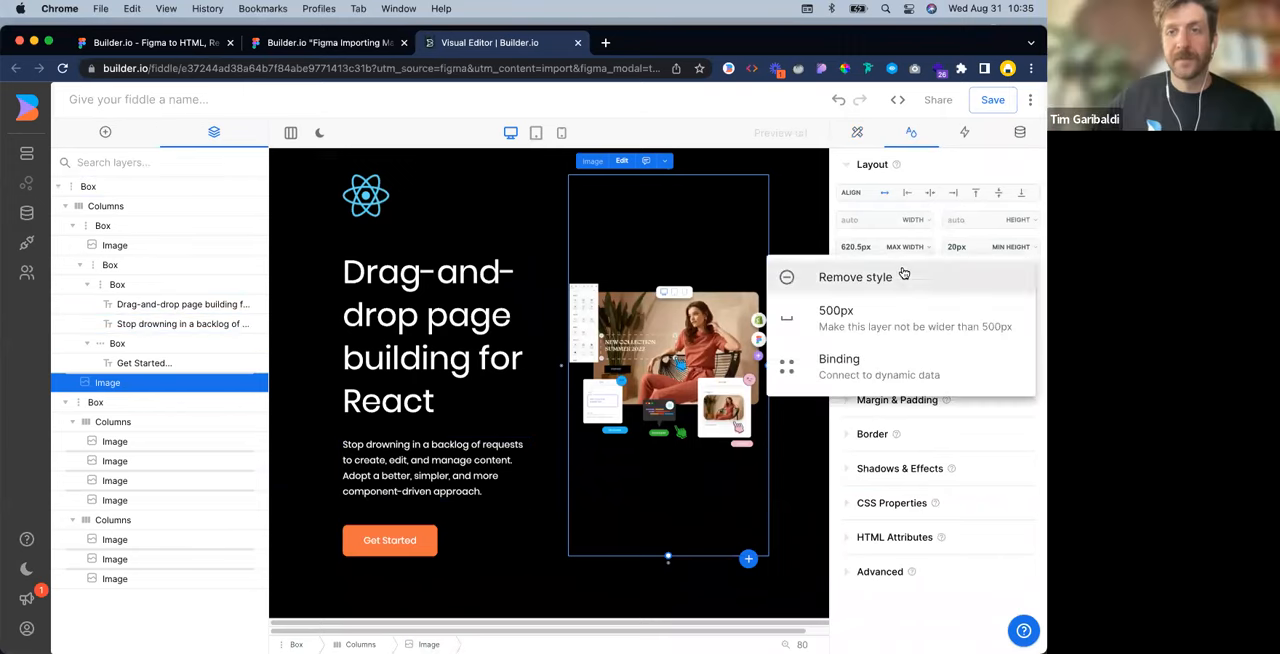
{"action": "left_click", "coordinate": [903, 272]}
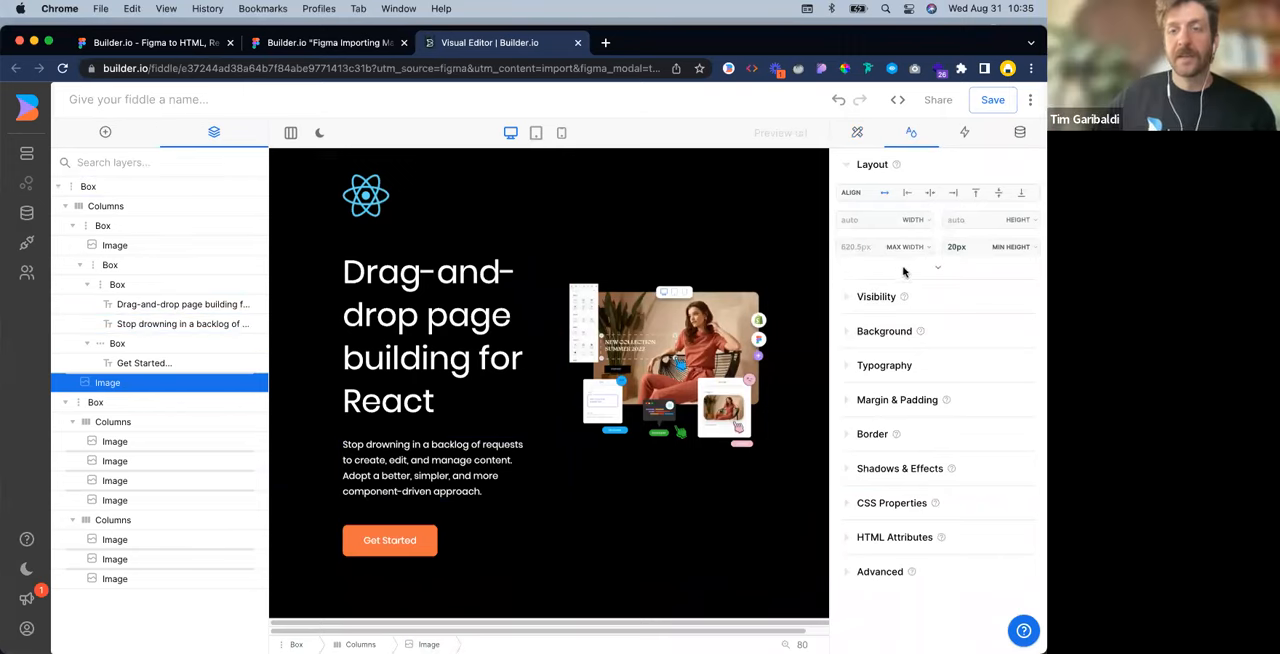
Apply the two equal columns (1/2, 1/2) layout to the hero's Columns block
{"action": "left_click", "coordinate": [510, 232]}
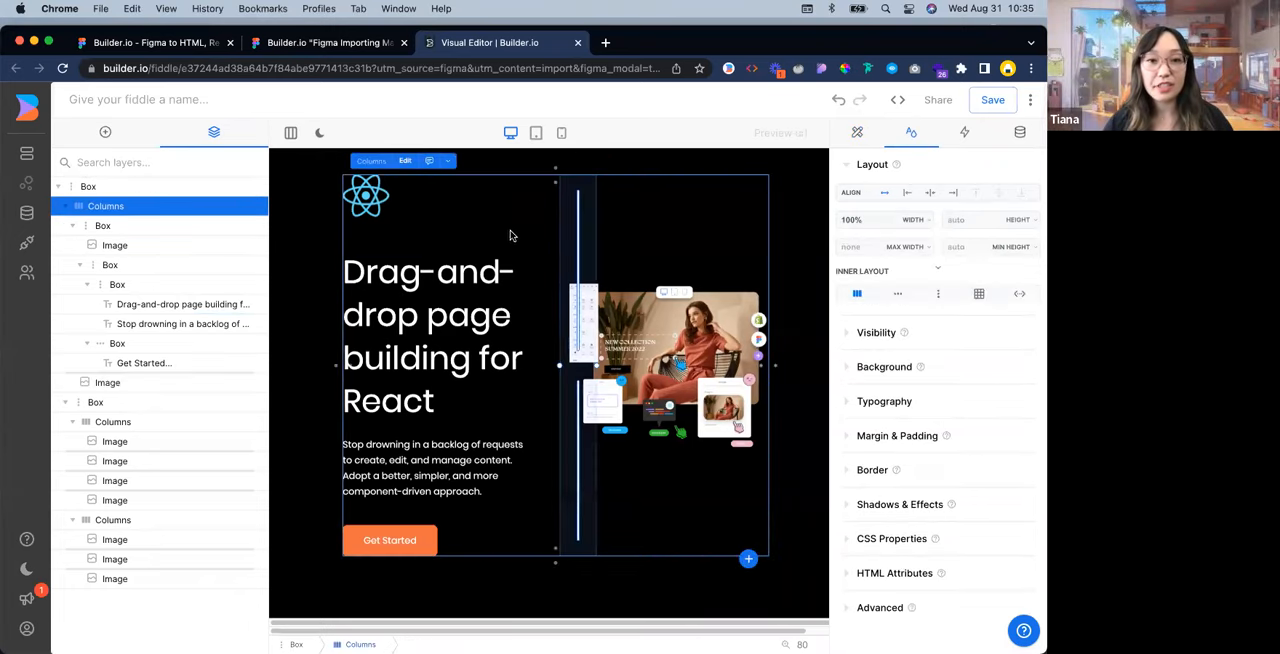
{"action": "left_click", "coordinate": [80, 264]}
{"action": "left_click", "coordinate": [93, 267]}
{"action": "left_click", "coordinate": [79, 266]}
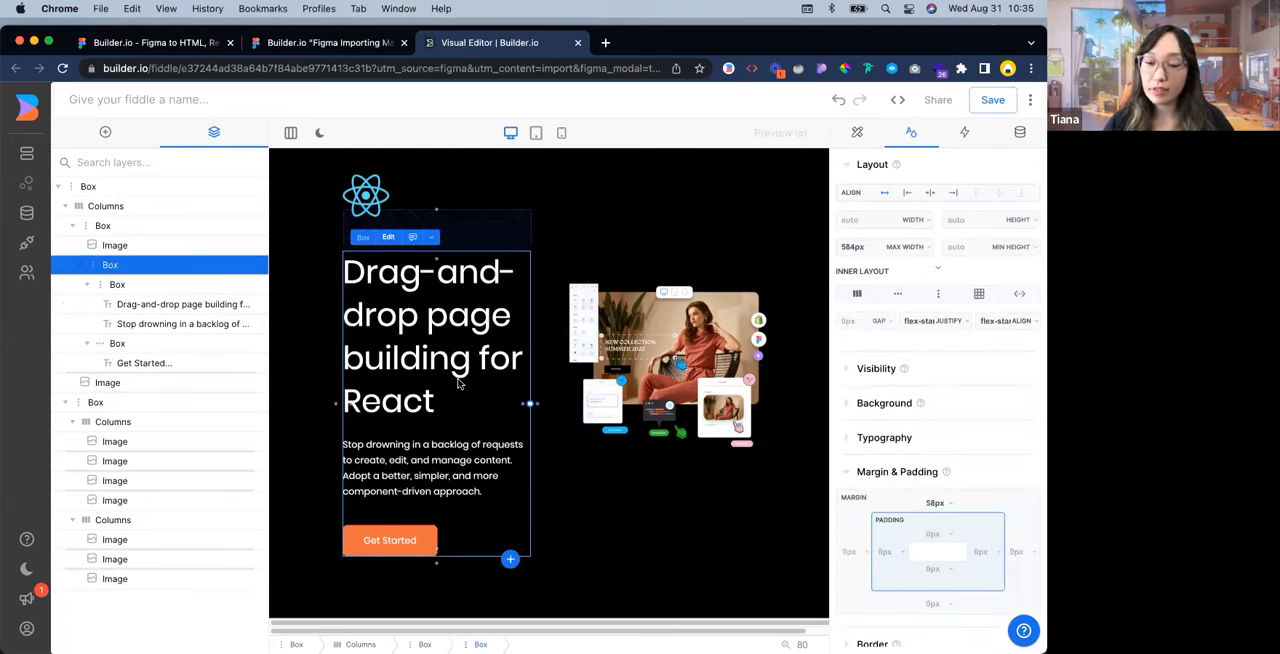
{"action": "left_click", "coordinate": [563, 225]}
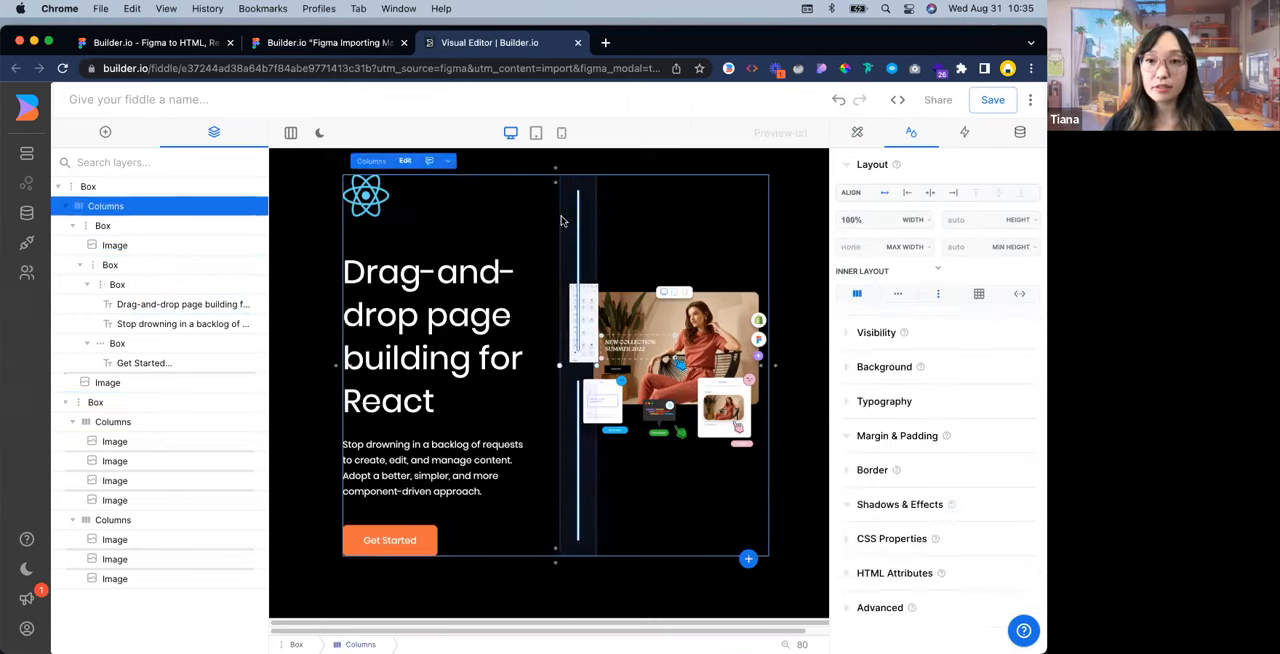
{"action": "left_click", "coordinate": [858, 134]}
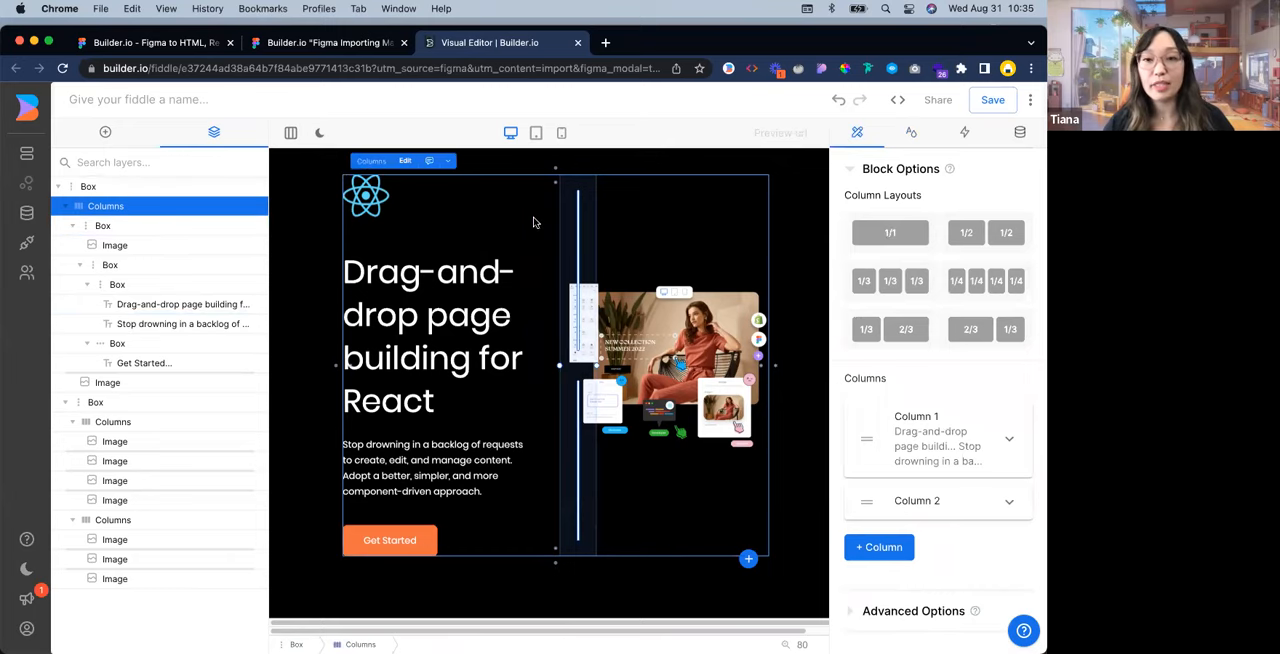
{"action": "left_click", "coordinate": [1007, 230]}
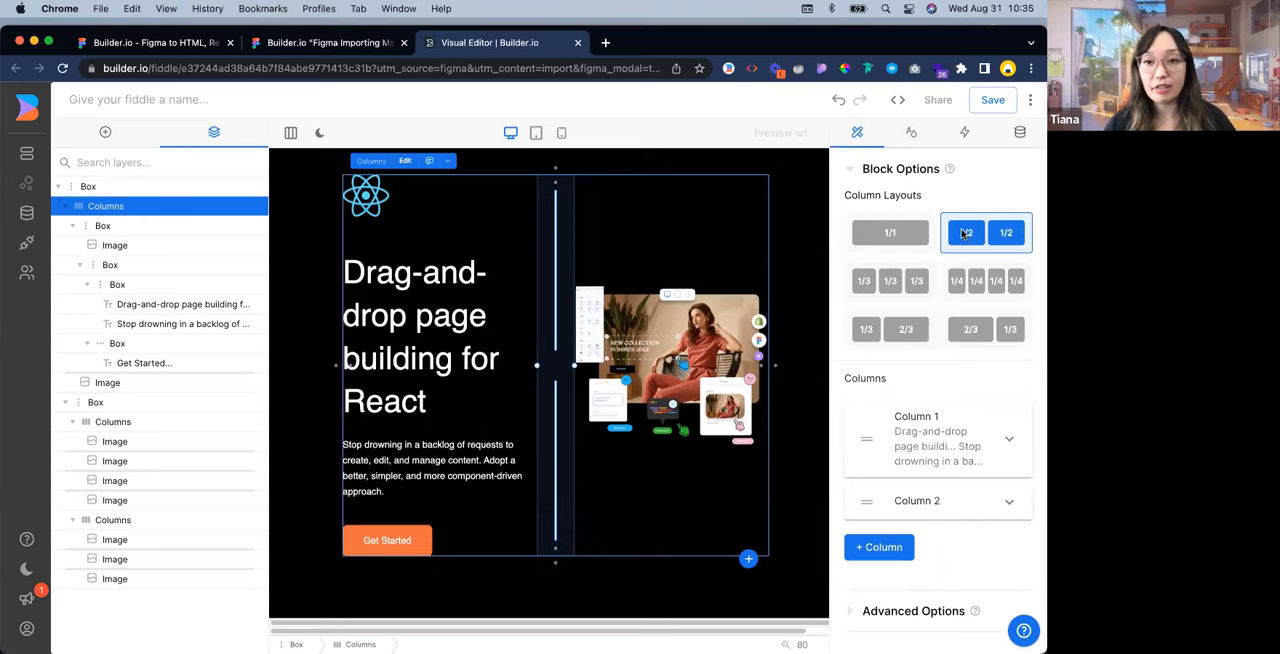
{"action": "left_click", "coordinate": [918, 137]}
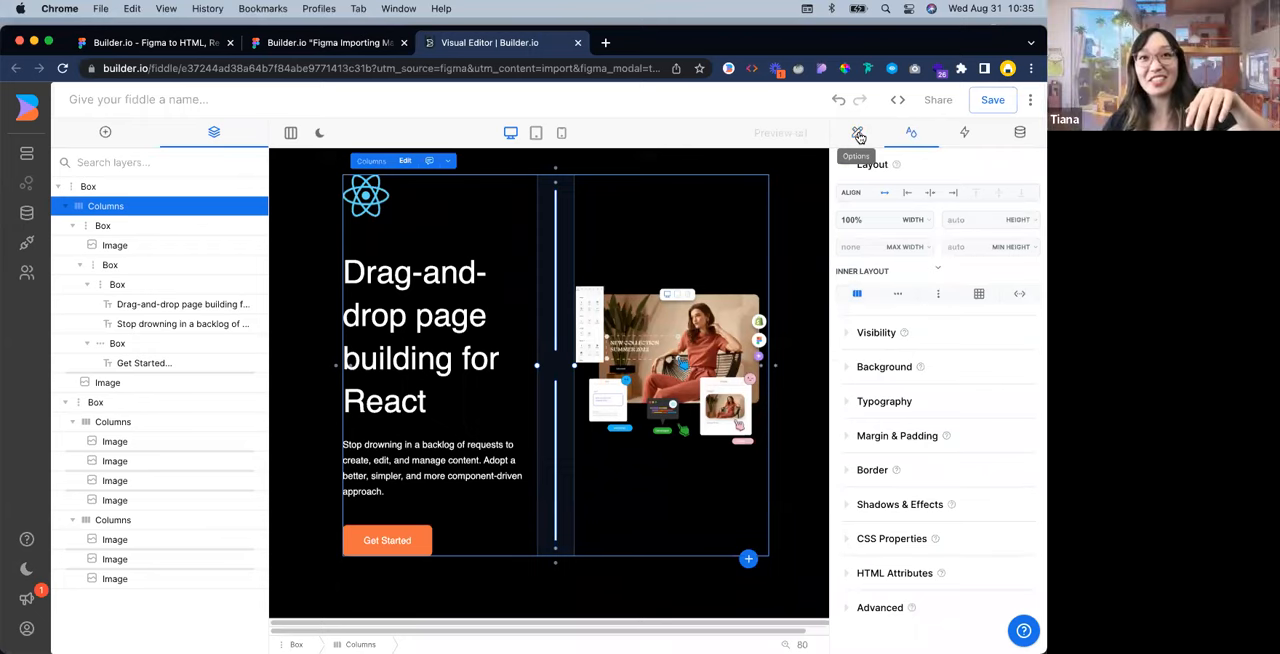
{"action": "left_click", "coordinate": [857, 137]}
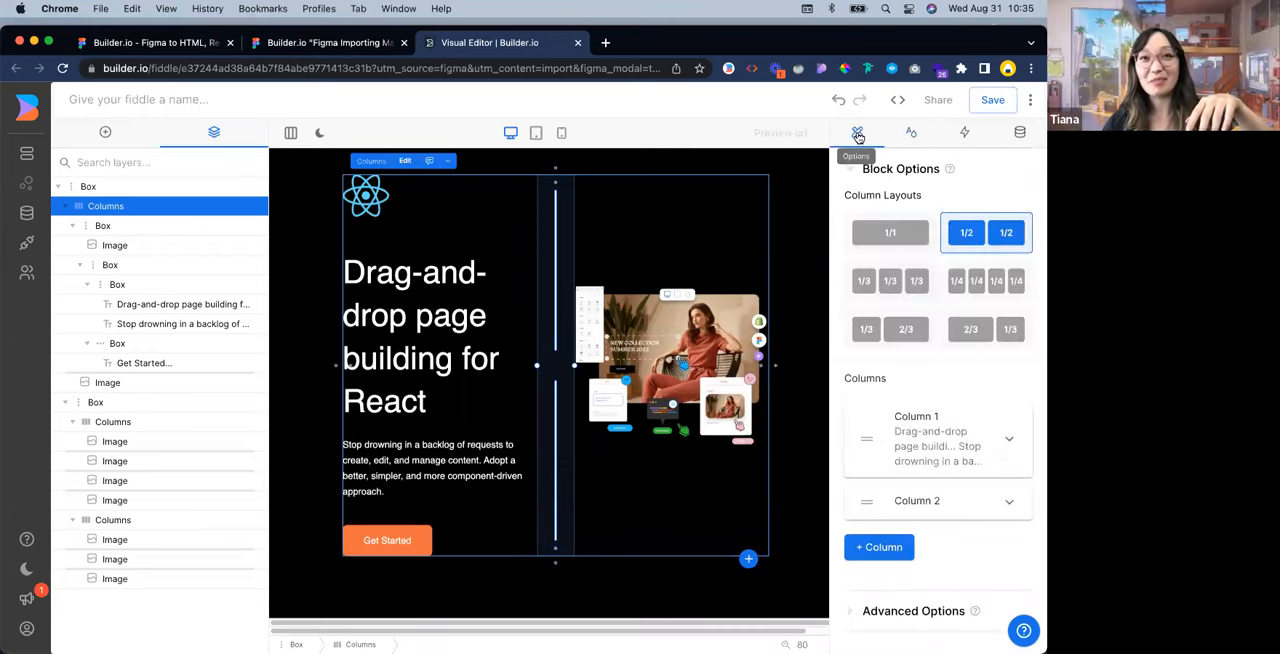
{"action": "left_click", "coordinate": [912, 134]}
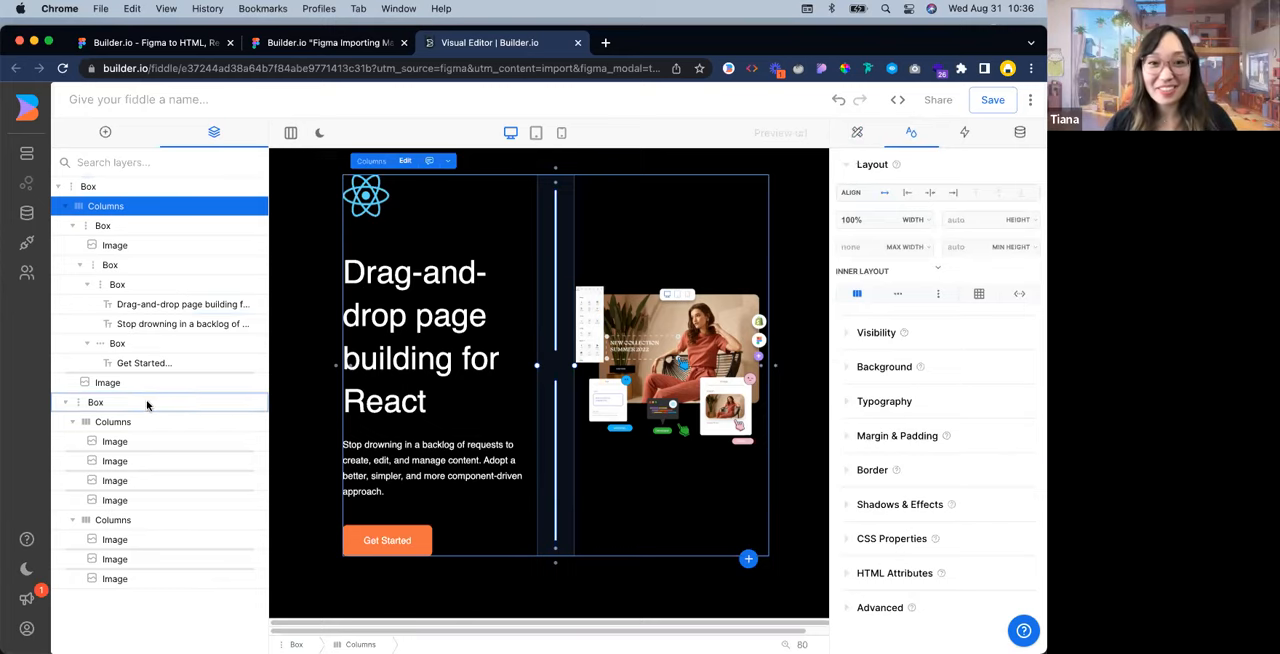
Change the editor layout to Always Two Column and look over the widened hero and logo rows
{"action": "left_click", "coordinate": [792, 245]}
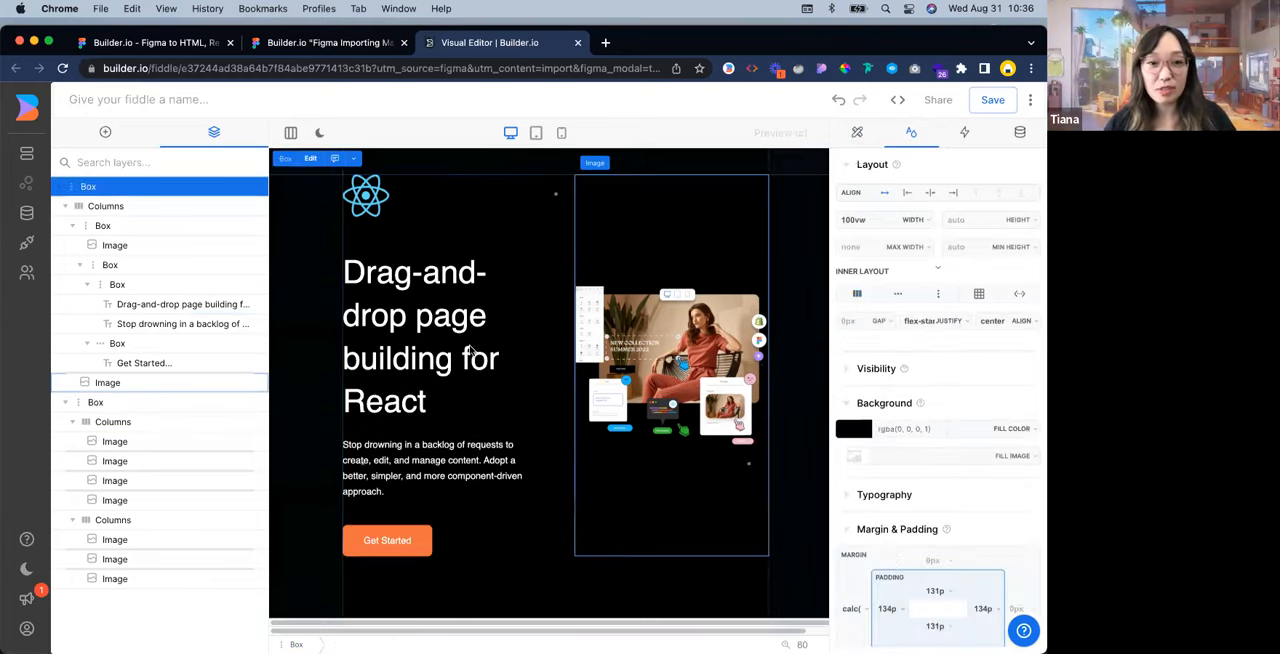
{"action": "left_click", "coordinate": [289, 132]}
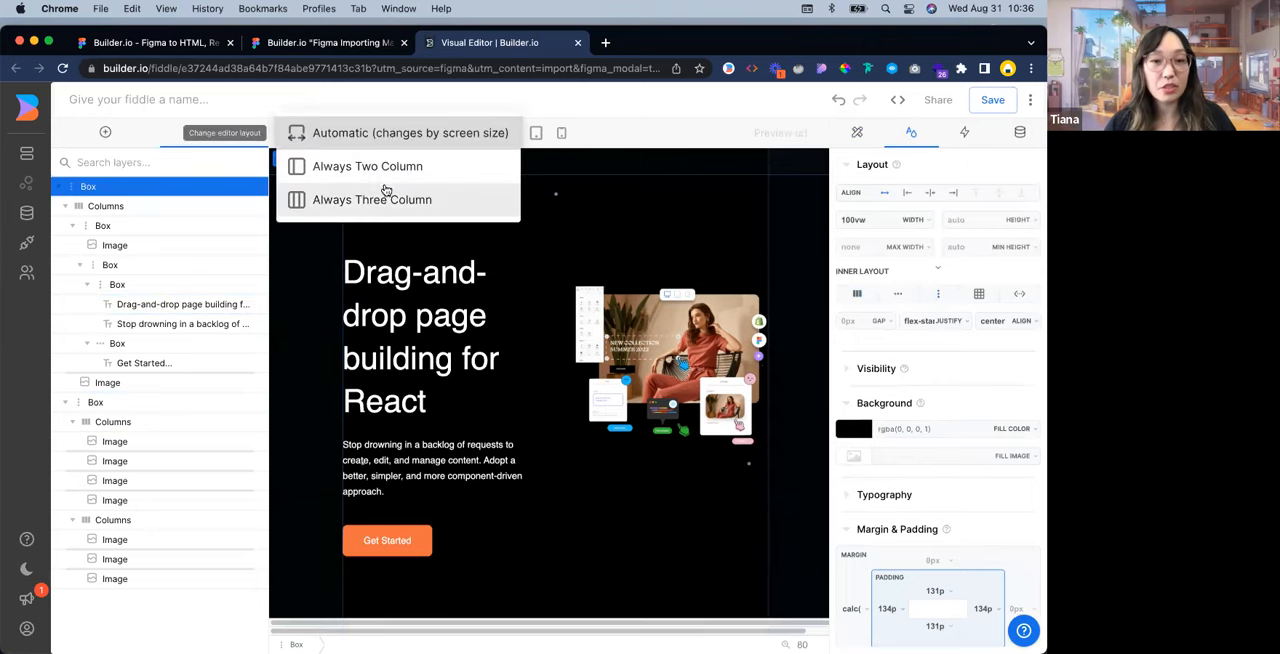
{"action": "left_click", "coordinate": [336, 168]}
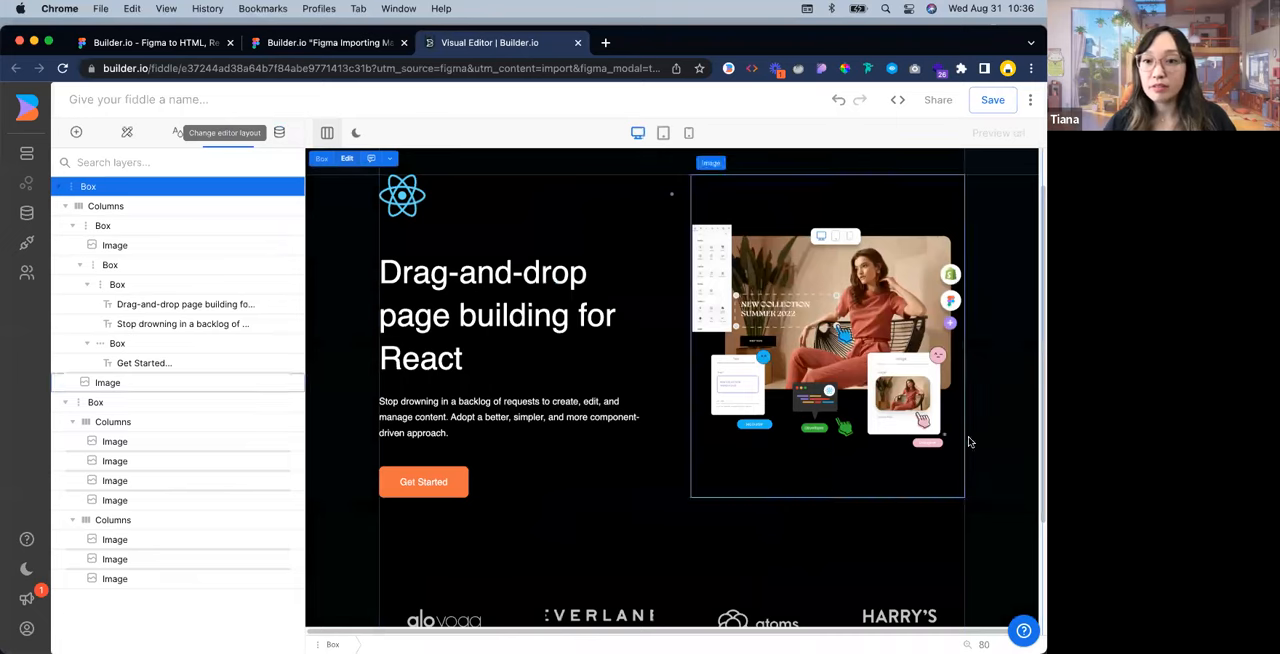
{"action": "scroll", "coordinate": [985, 440], "scroll_direction": "down", "scroll_amount": 2}
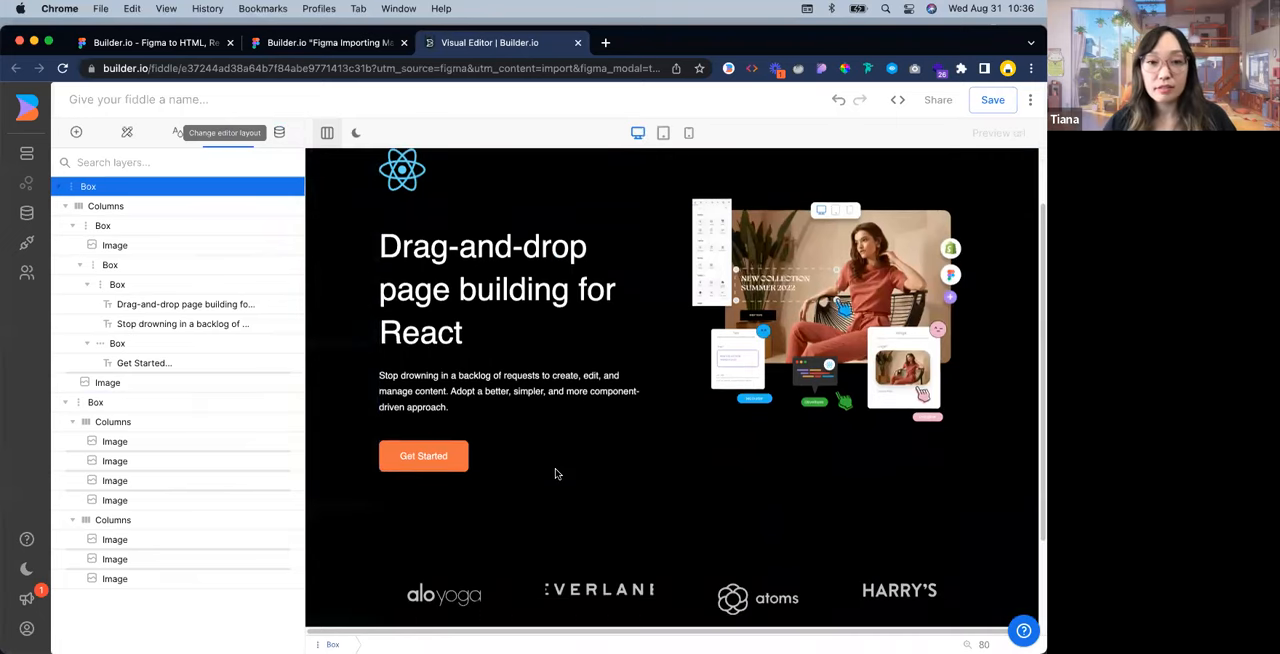
{"action": "scroll", "coordinate": [560, 350], "scroll_direction": "up", "scroll_amount": 3}
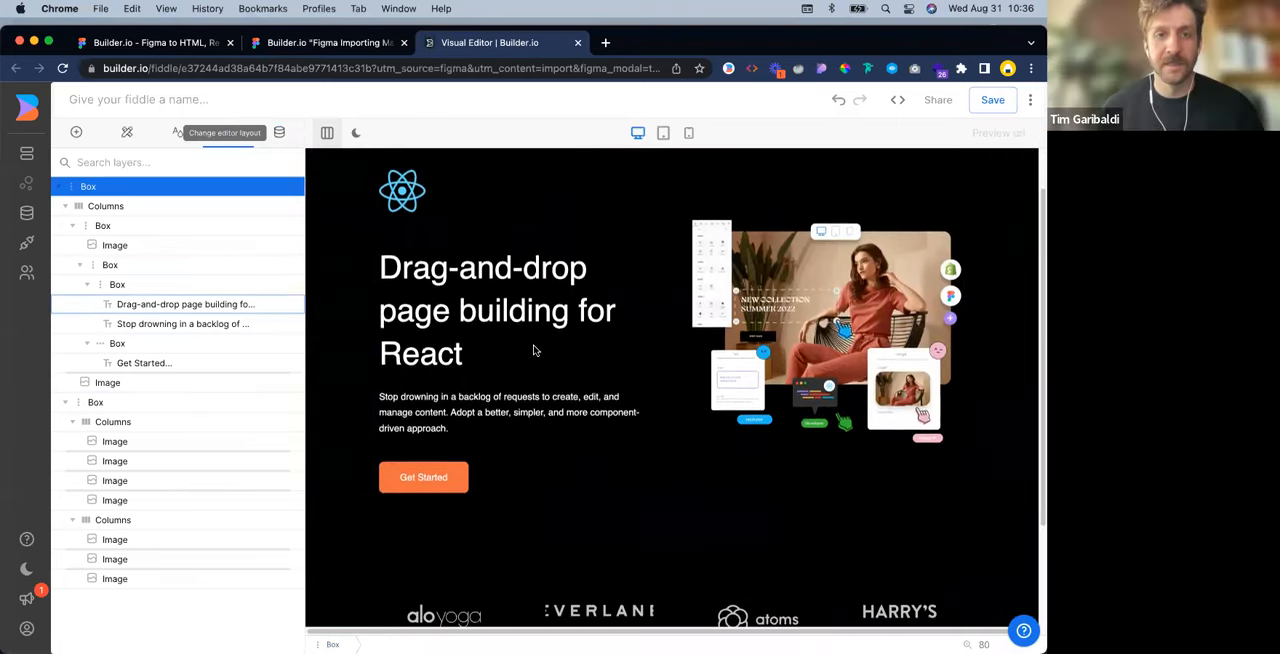
Switch to Figma, close the Builder.io plugin and compare the Hero Section design with the Visual Editor version
{"action": "left_click", "coordinate": [340, 42]}
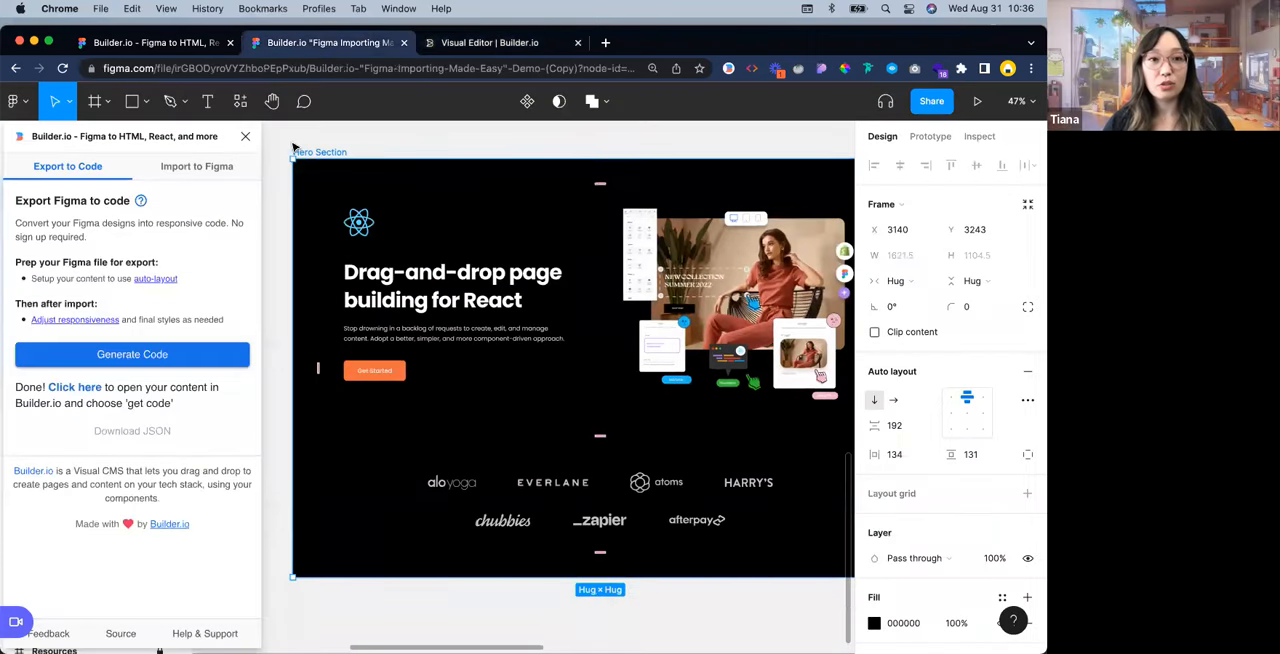
{"action": "left_click", "coordinate": [245, 137]}
{"action": "left_click", "coordinate": [329, 146]}
{"action": "scroll", "coordinate": [345, 150], "scroll_direction": "right", "scroll_amount": 2}
{"action": "scroll", "coordinate": [576, 162], "scroll_direction": "left", "scroll_amount": 1}
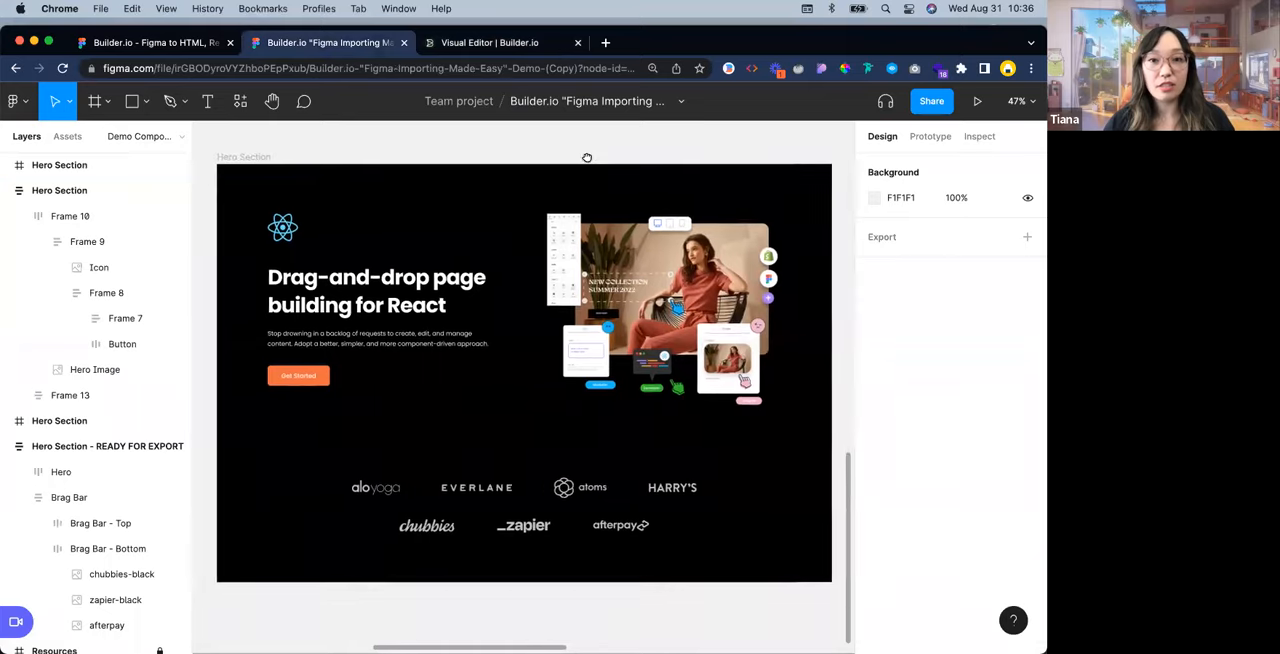
{"action": "left_click", "coordinate": [524, 44]}
{"action": "left_click", "coordinate": [300, 43]}
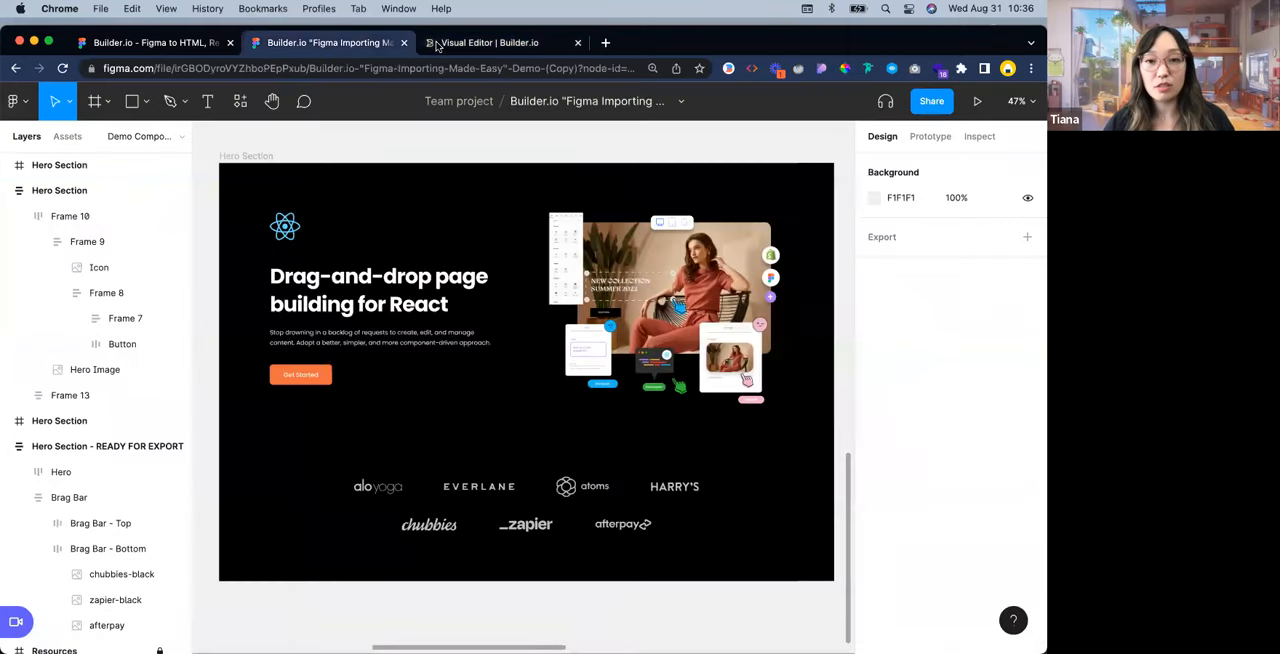
{"action": "left_click", "coordinate": [464, 43]}
{"action": "left_click", "coordinate": [329, 42]}
{"action": "left_click", "coordinate": [460, 45]}
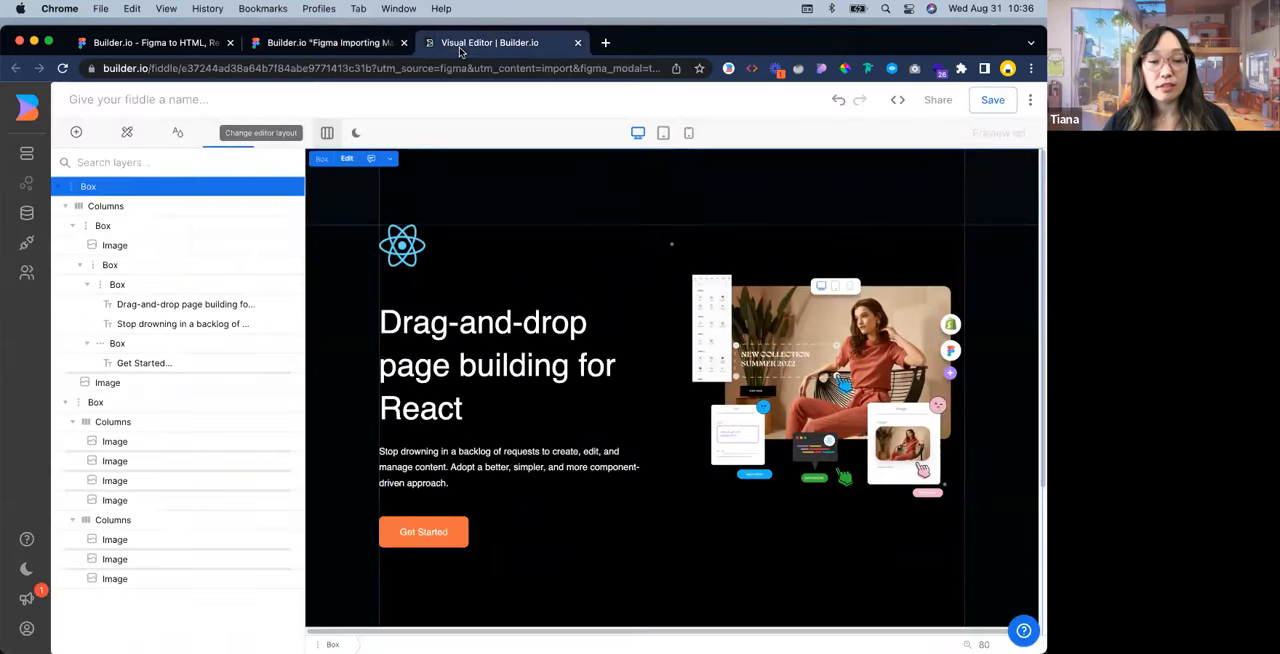
Return the editor layout to Automatic and choose the React logo from the recent photos for the logo image
{"action": "left_click", "coordinate": [419, 249]}
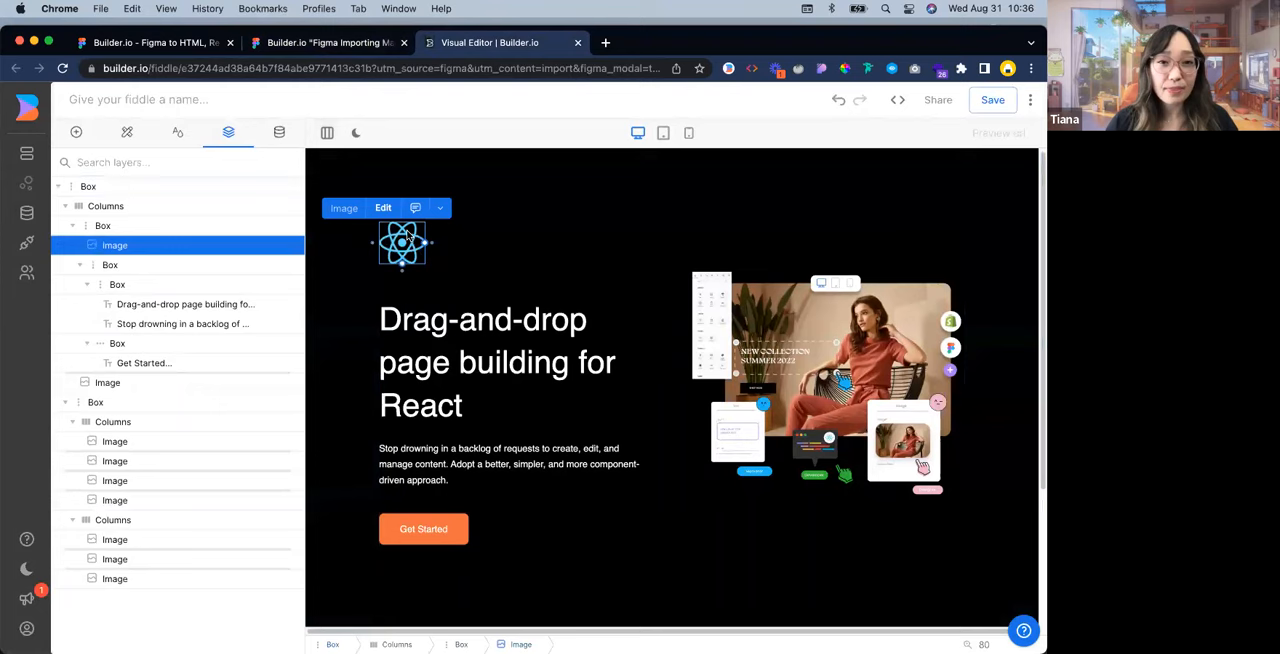
{"action": "left_click", "coordinate": [327, 132]}
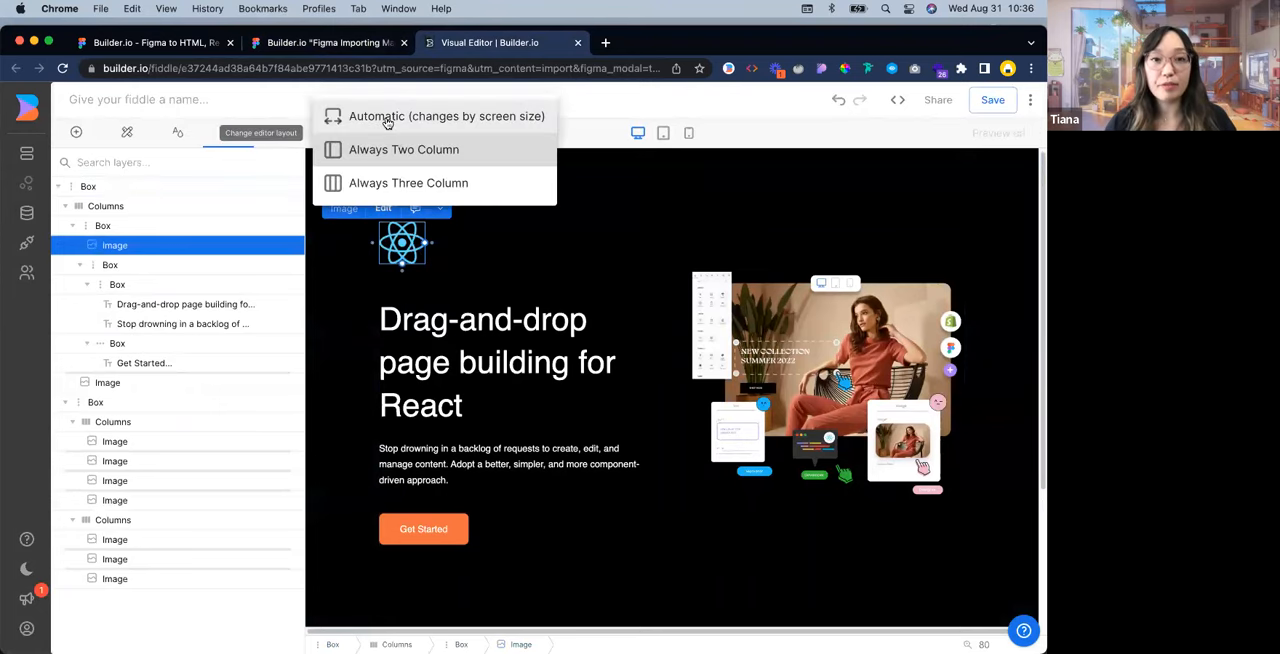
{"action": "left_click", "coordinate": [387, 118]}
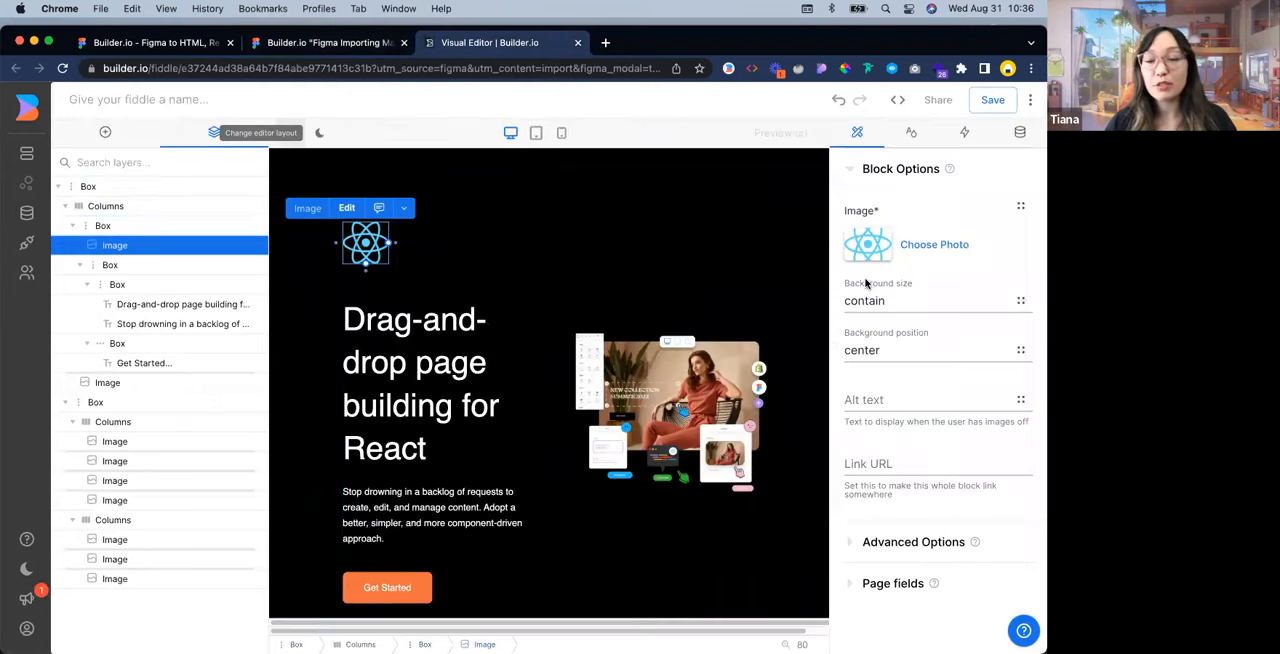
{"action": "left_click", "coordinate": [928, 247]}
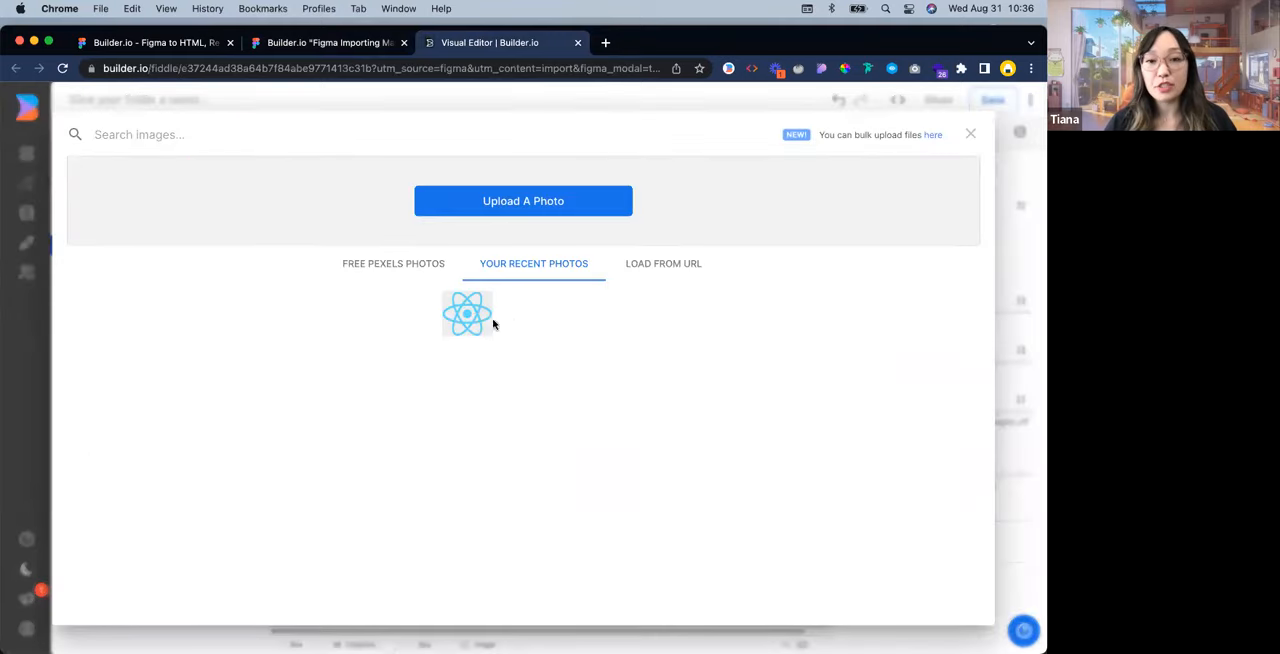
{"action": "left_click", "coordinate": [464, 304]}
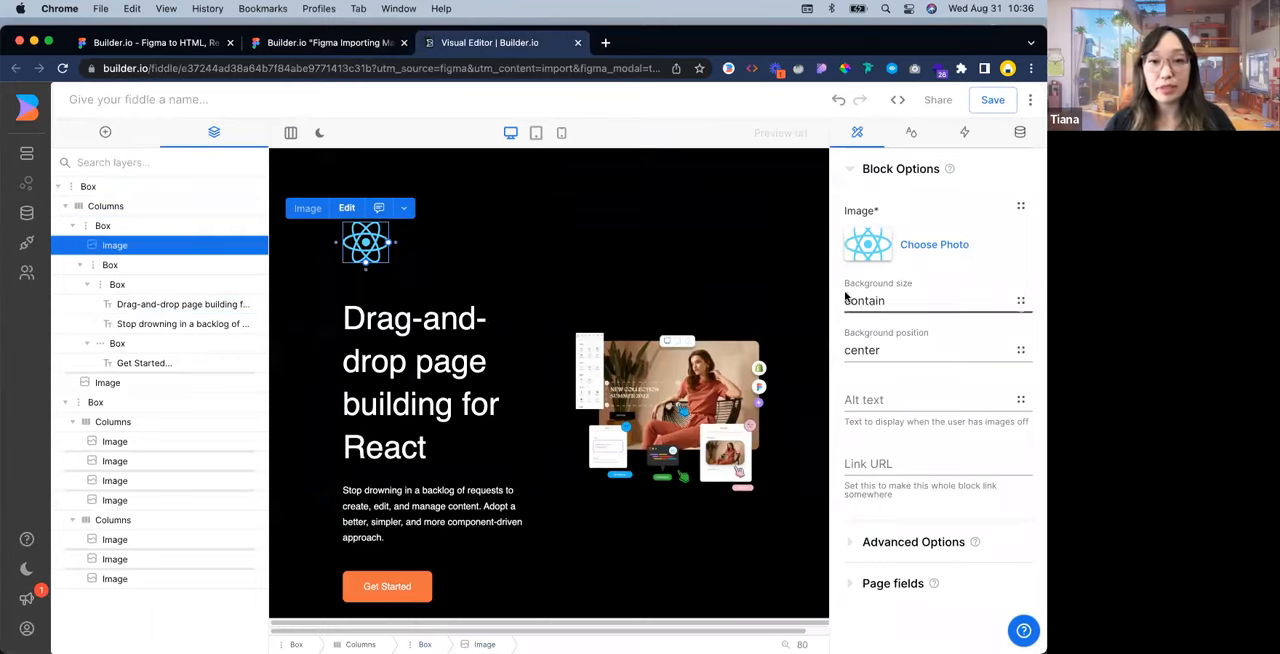
Set the background size of the Everlane logo image below the hero to contain
{"action": "scroll", "coordinate": [520, 352], "scroll_direction": "down", "scroll_amount": 2}
{"action": "scroll", "coordinate": [568, 332], "scroll_direction": "up", "scroll_amount": 2}
{"action": "scroll", "coordinate": [680, 385], "scroll_direction": "down", "scroll_amount": 3}
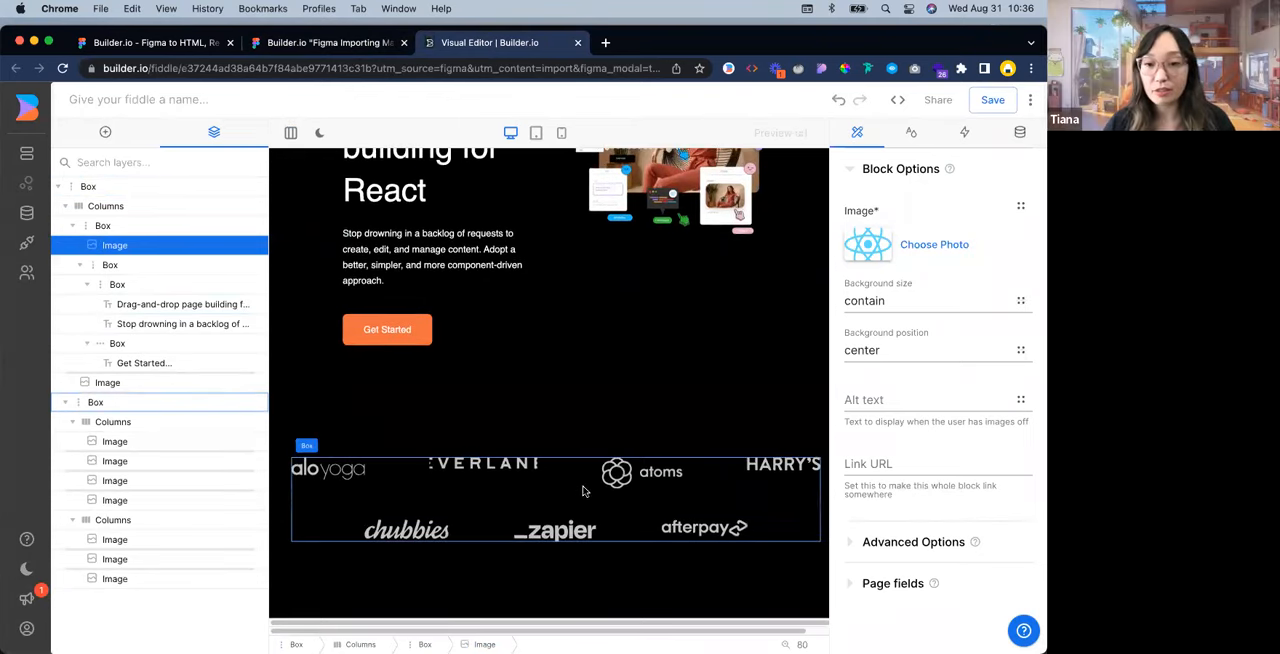
{"action": "left_click", "coordinate": [478, 466]}
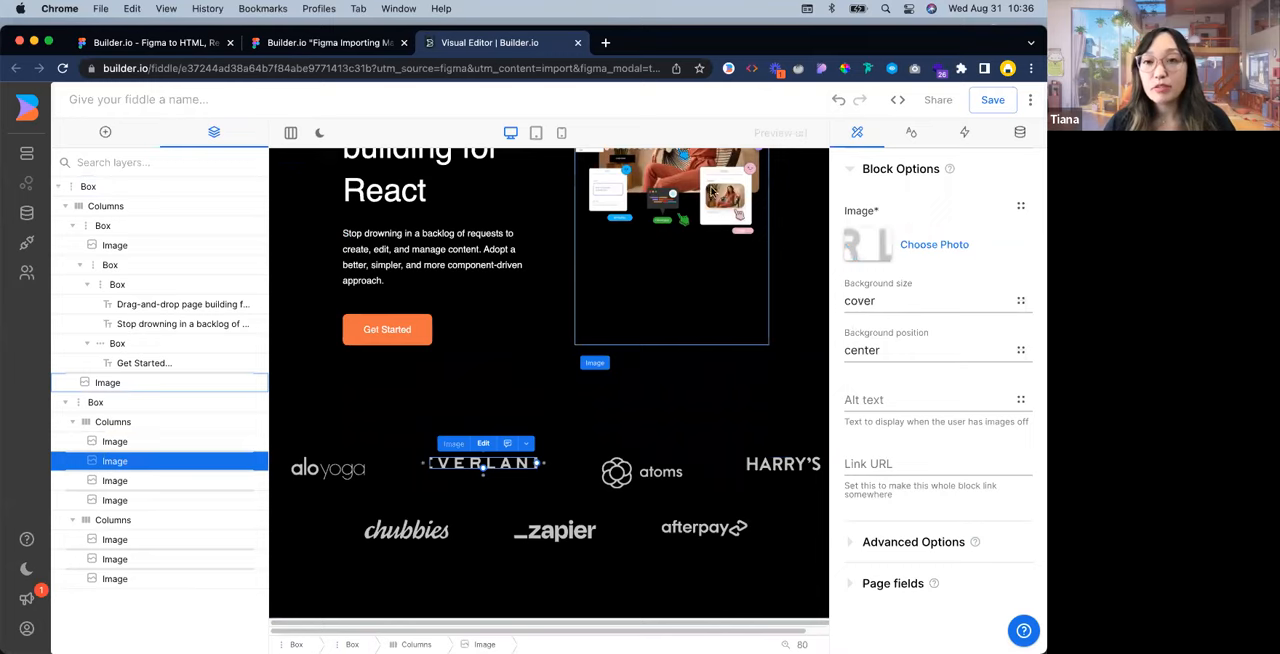
{"action": "left_click", "coordinate": [884, 301]}
{"action": "left_click", "coordinate": [886, 304]}
Select all seven logo images in both logo rows and center them vertically
{"action": "left_click", "coordinate": [335, 474]}
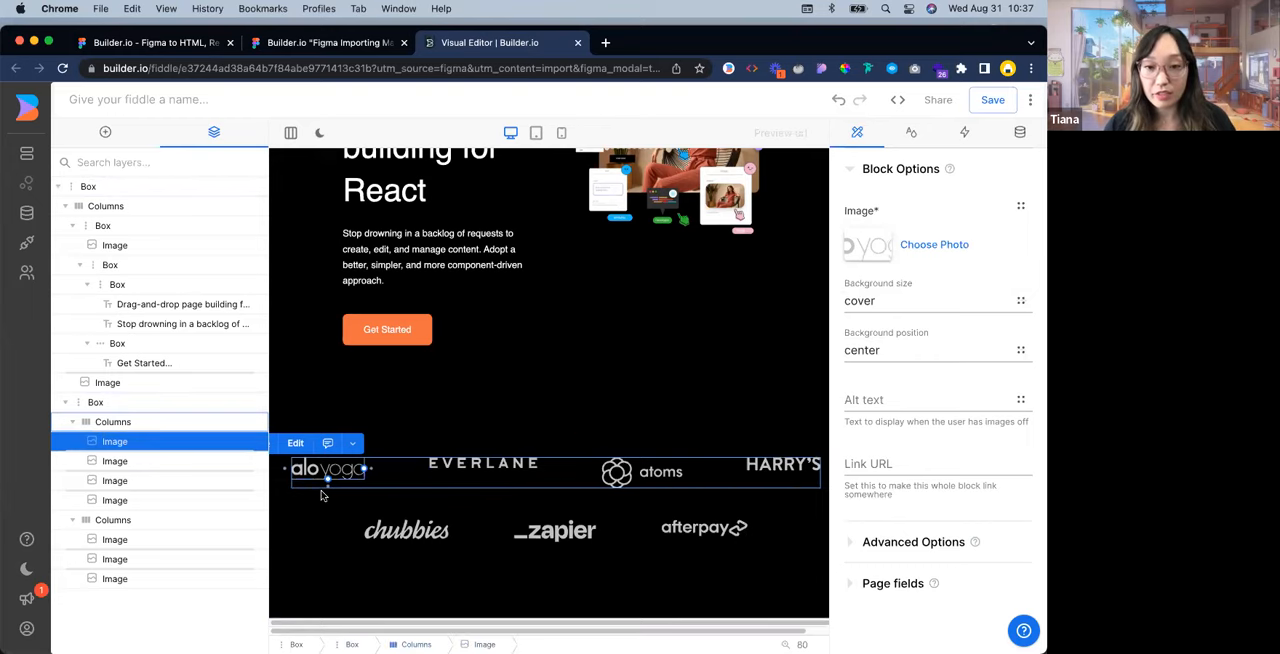
{"action": "left_click", "coordinate": [211, 464], "text": "shift"}
{"action": "left_click", "coordinate": [199, 482], "text": "shift"}
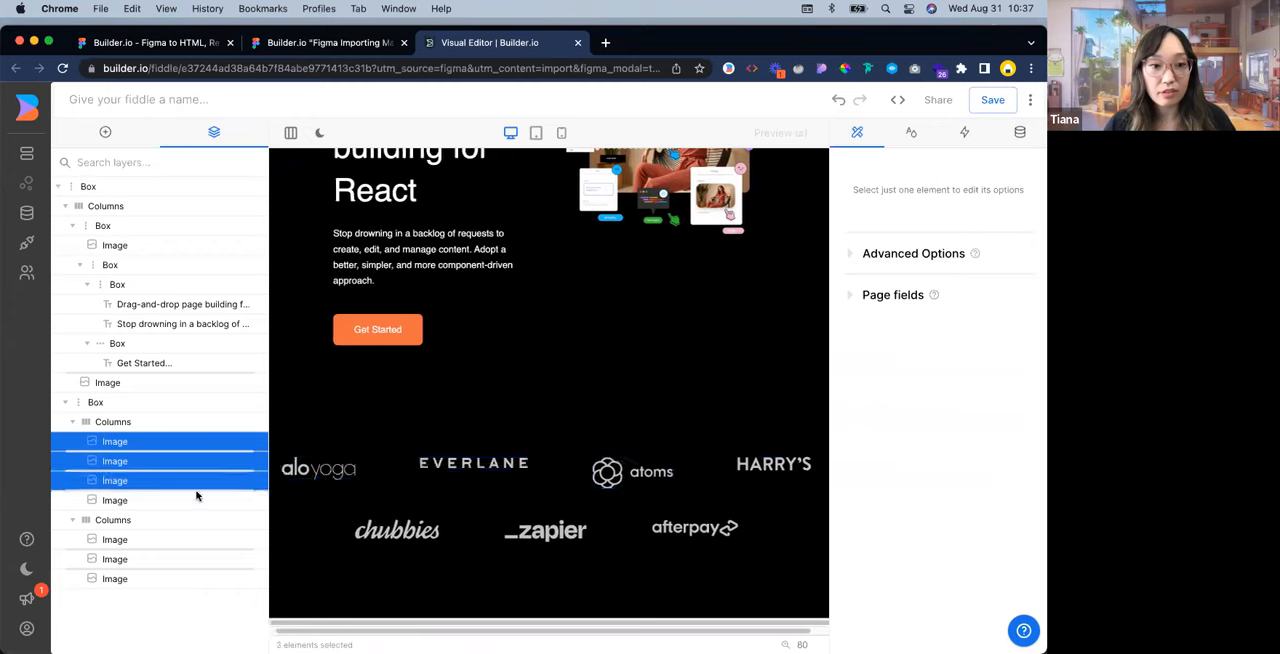
{"action": "left_click", "coordinate": [193, 500], "text": "shift"}
{"action": "left_click", "coordinate": [380, 530], "text": "shift"}
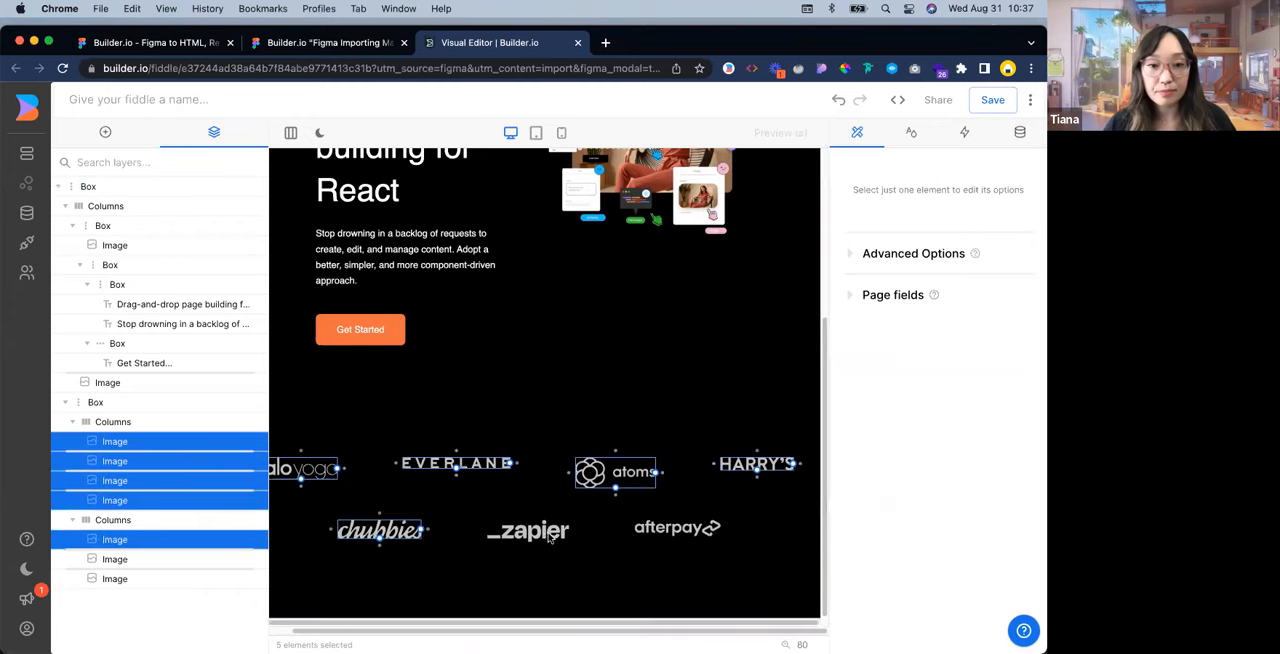
{"action": "left_click", "coordinate": [528, 530], "text": "shift"}
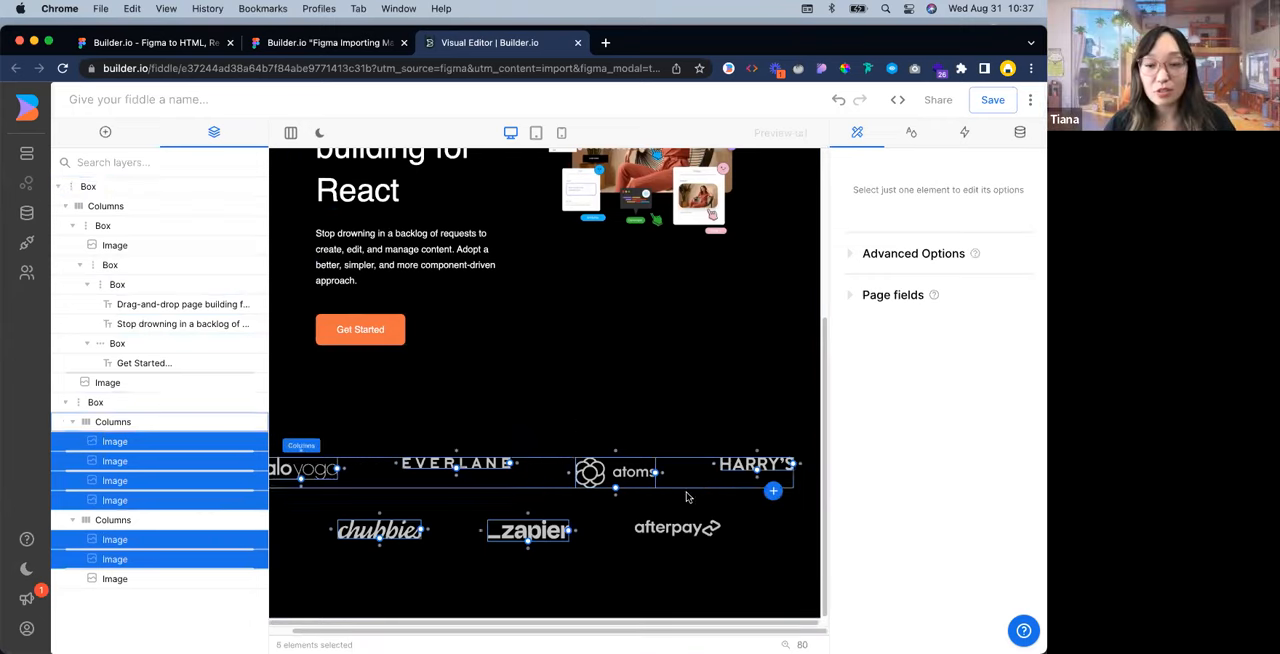
{"action": "left_click", "coordinate": [677, 530], "text": "shift"}
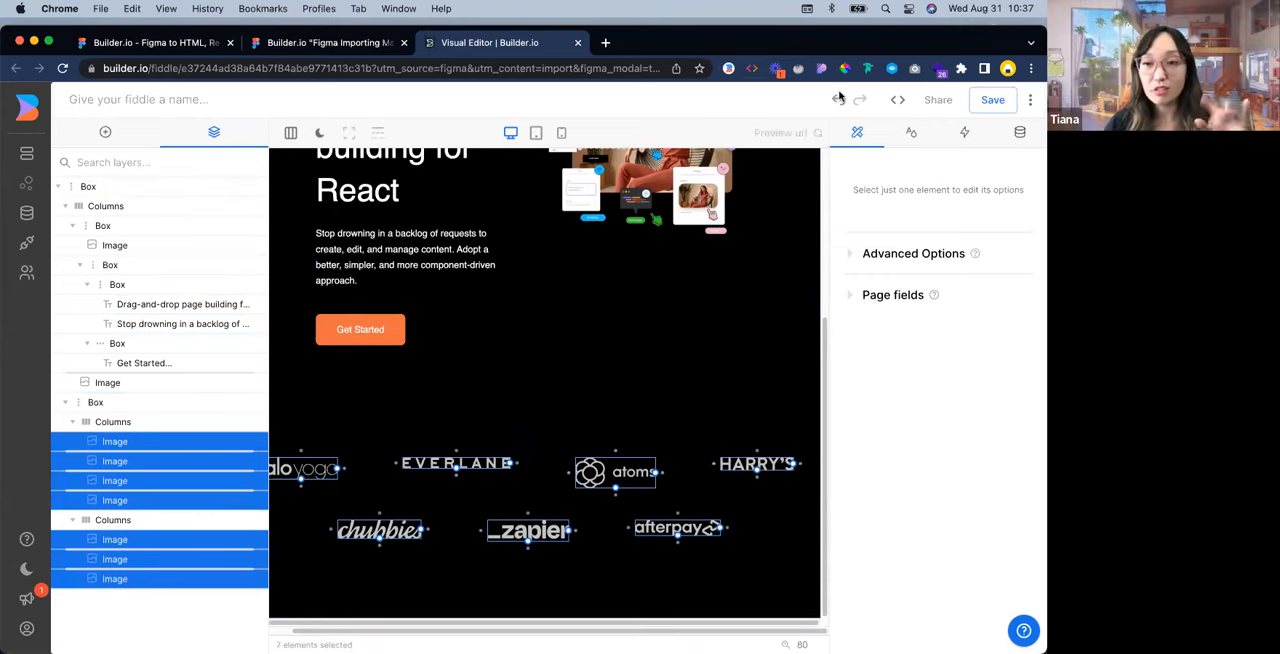
{"action": "left_click", "coordinate": [917, 135]}
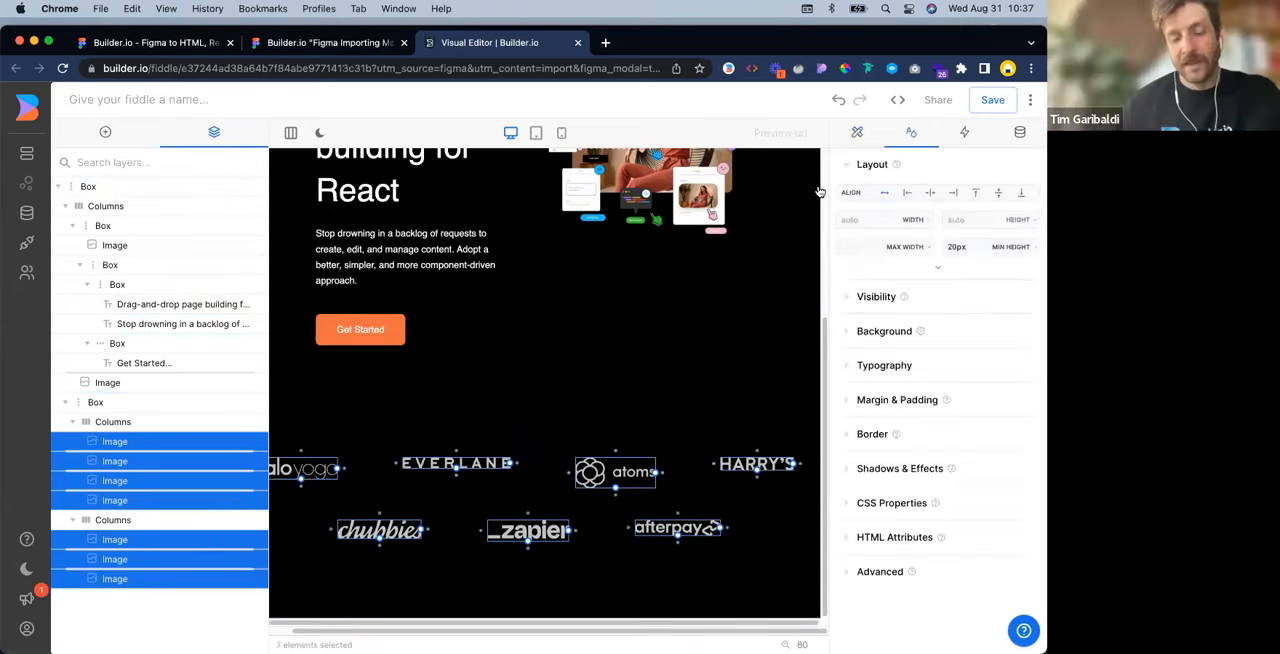
{"action": "left_click", "coordinate": [999, 196]}
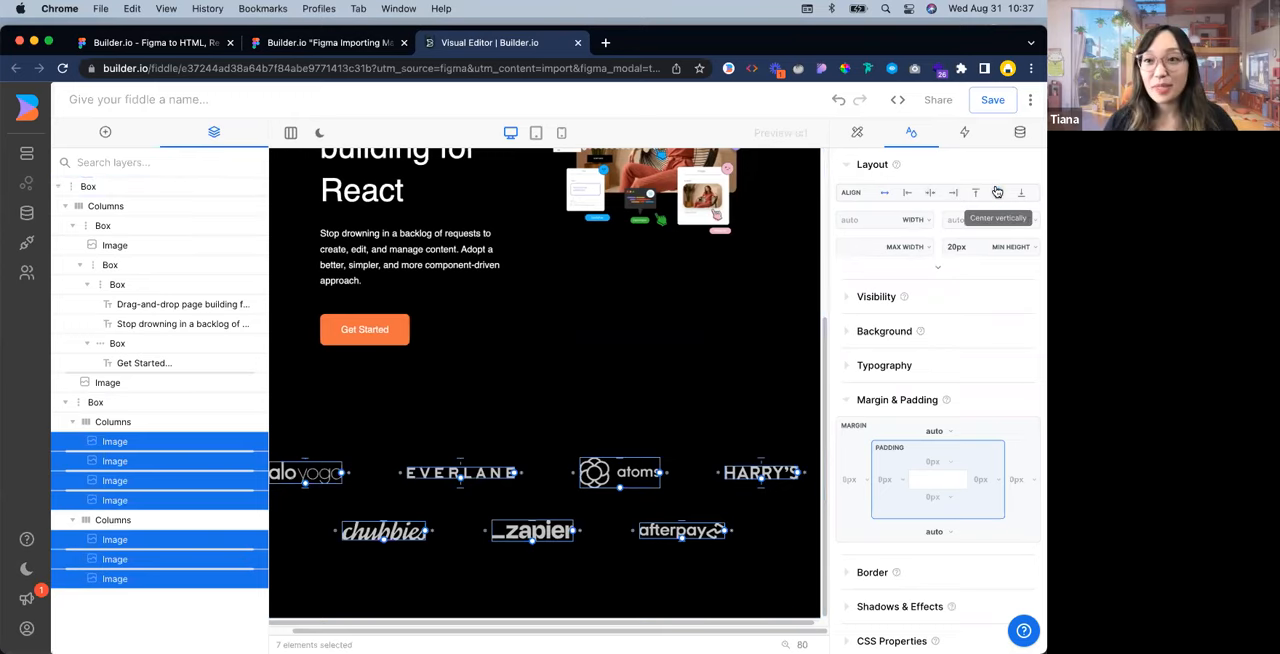
Select the outermost Box and look over the hero content and the logo rows below it
{"action": "left_click", "coordinate": [580, 400]}
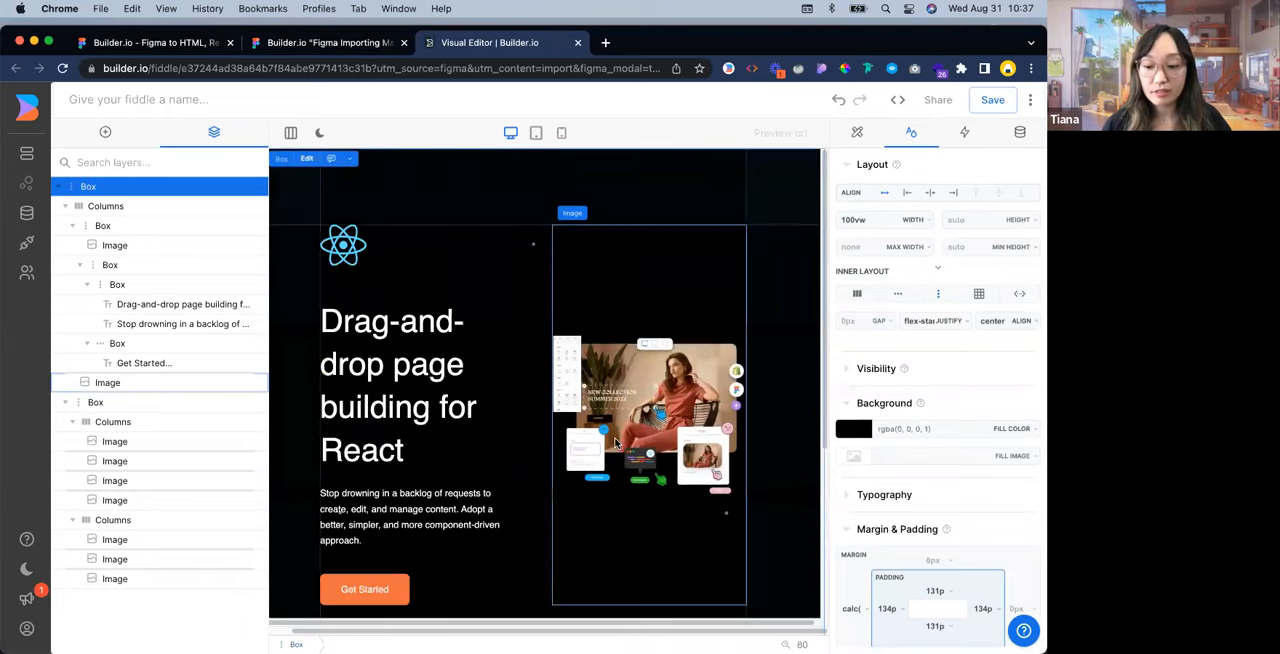
{"action": "scroll", "coordinate": [530, 405], "scroll_direction": "down", "scroll_amount": 1}
{"action": "scroll", "coordinate": [560, 391], "scroll_direction": "up", "scroll_amount": 2}
{"action": "scroll", "coordinate": [563, 403], "scroll_direction": "up", "scroll_amount": 2}
{"action": "scroll", "coordinate": [565, 403], "scroll_direction": "down", "scroll_amount": 3}
{"action": "scroll", "coordinate": [563, 403], "scroll_direction": "up", "scroll_amount": 3}
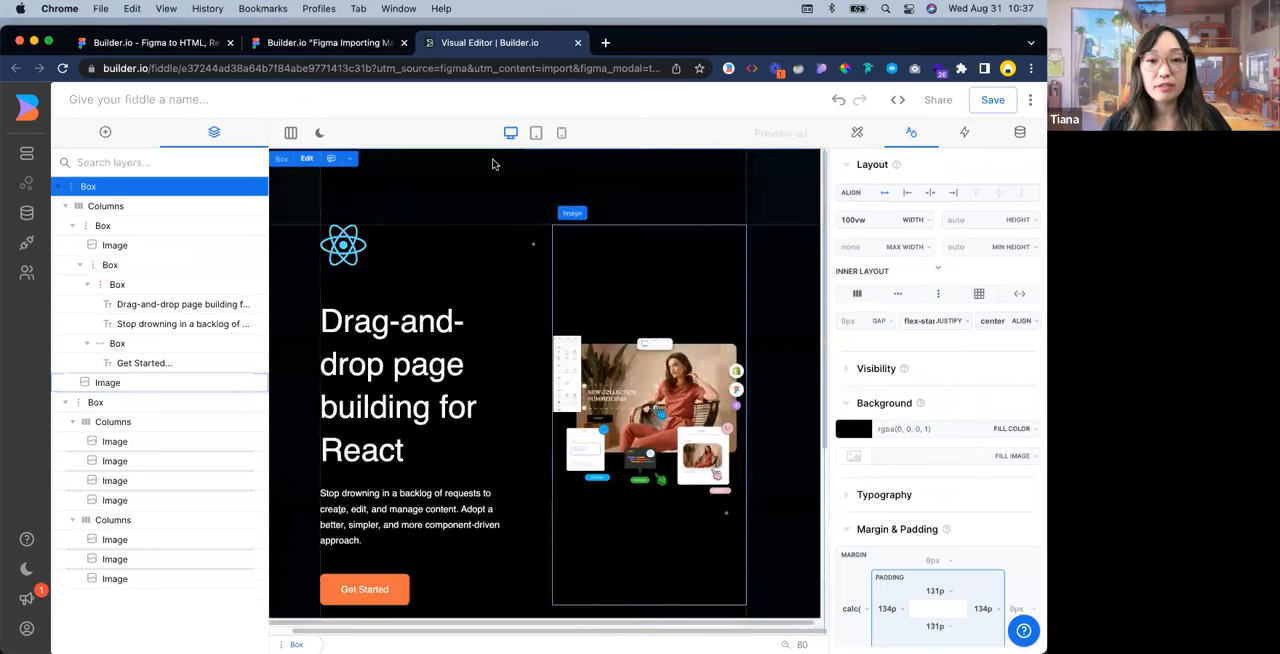
{"action": "scroll", "coordinate": [498, 196], "scroll_direction": "down", "scroll_amount": 2}
{"action": "scroll", "coordinate": [380, 280], "scroll_direction": "up", "scroll_amount": 2}
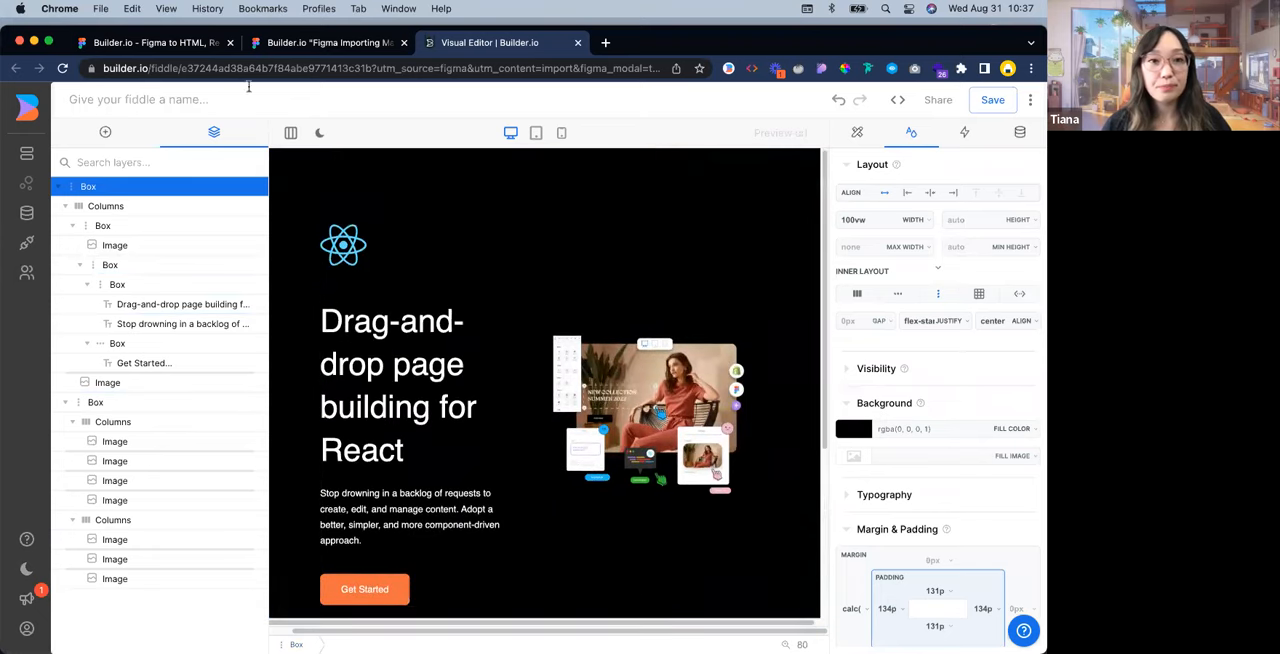
Change the editor layout to Always Two Column and check the gap between the hero content and the logo rows
{"action": "left_click", "coordinate": [290, 132]}
{"action": "left_click", "coordinate": [305, 164]}
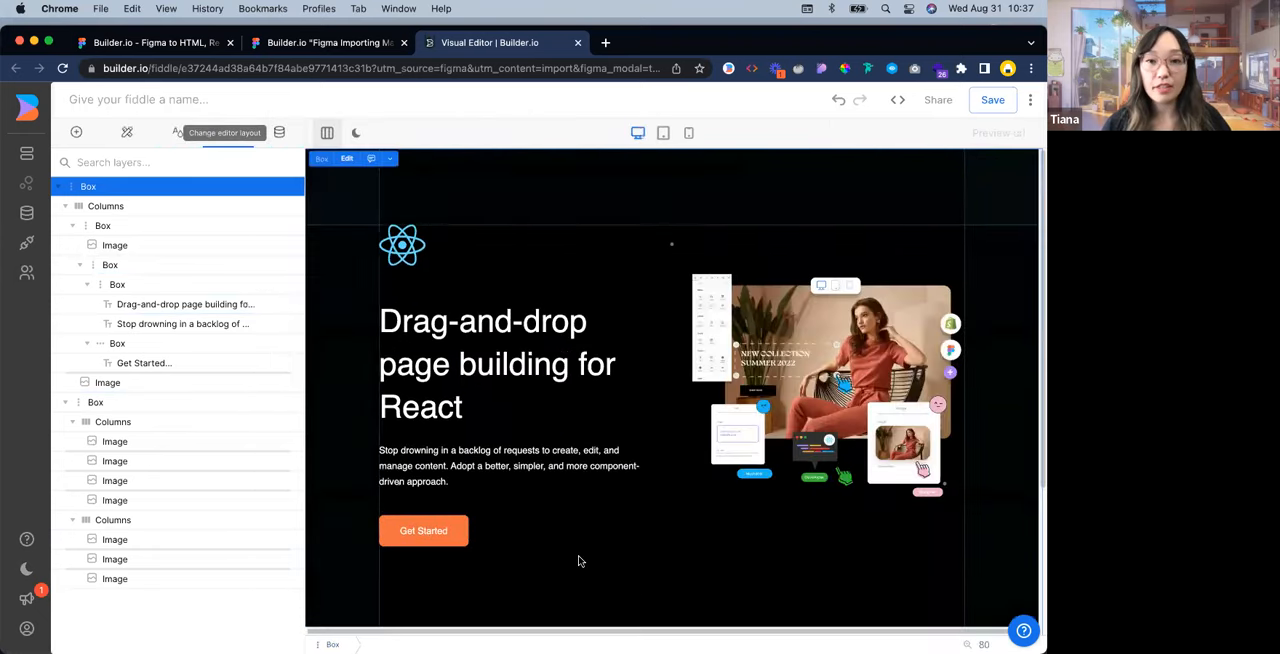
{"action": "scroll", "coordinate": [1034, 524], "scroll_direction": "down", "scroll_amount": 3}
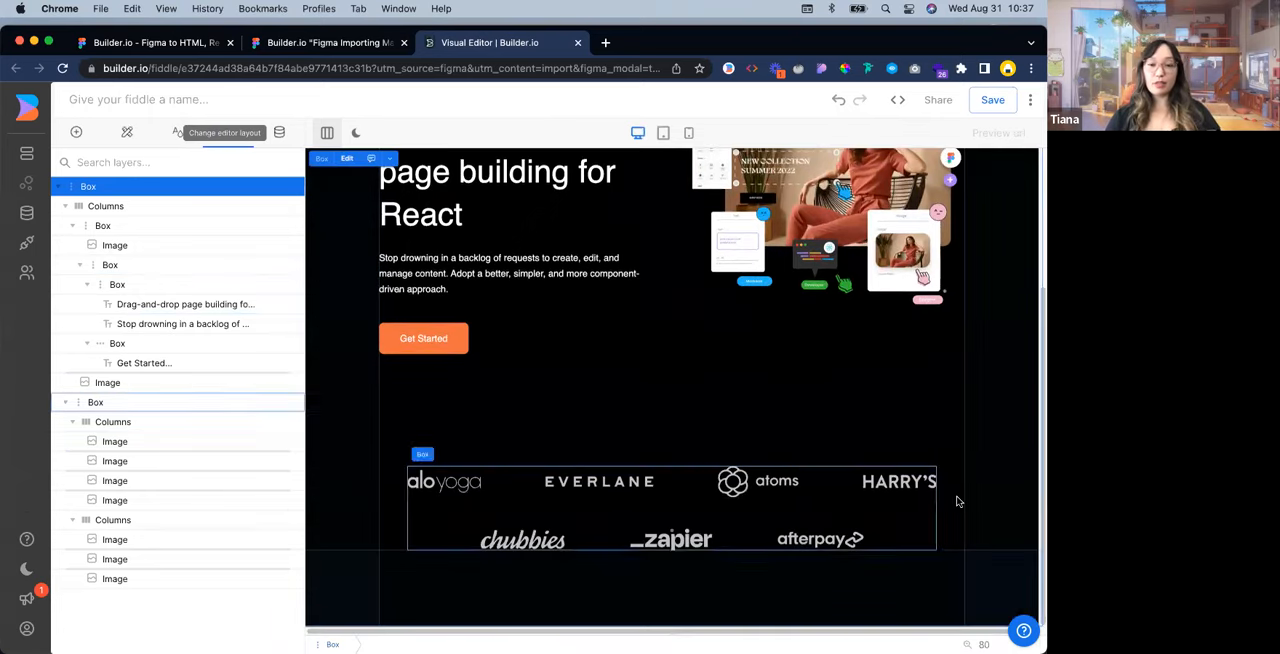
{"action": "scroll", "coordinate": [960, 498], "scroll_direction": "up", "scroll_amount": 3}
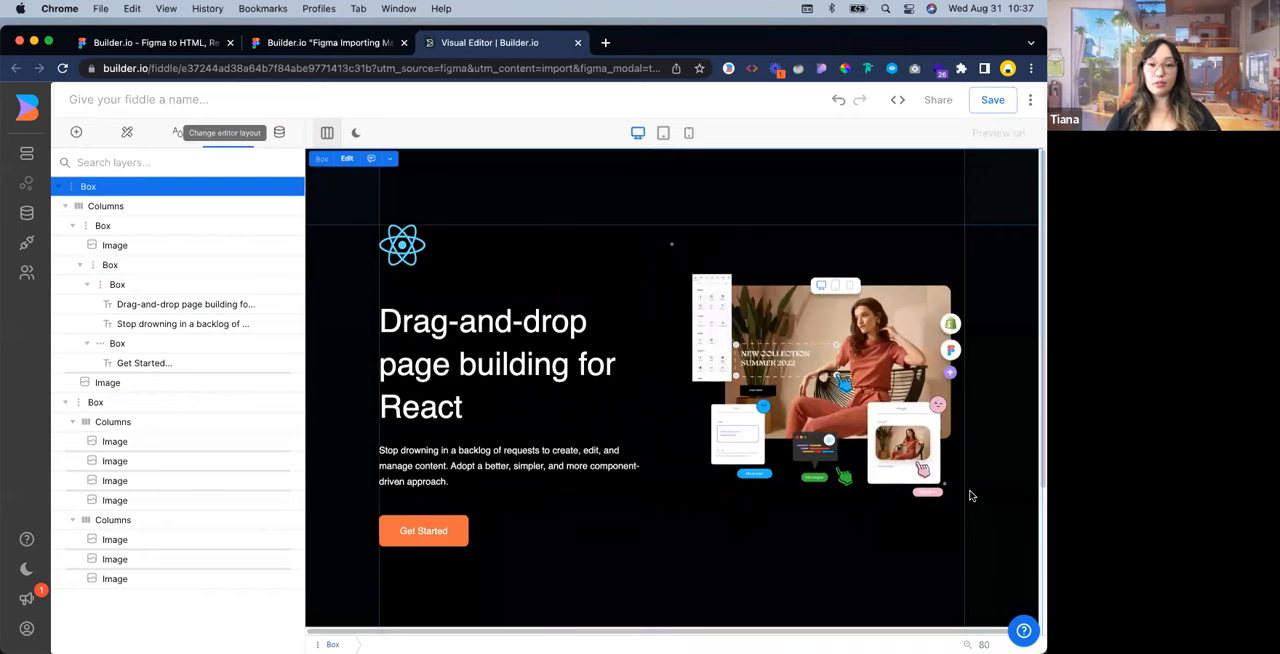
{"action": "scroll", "coordinate": [969, 496], "scroll_direction": "down", "scroll_amount": 2}
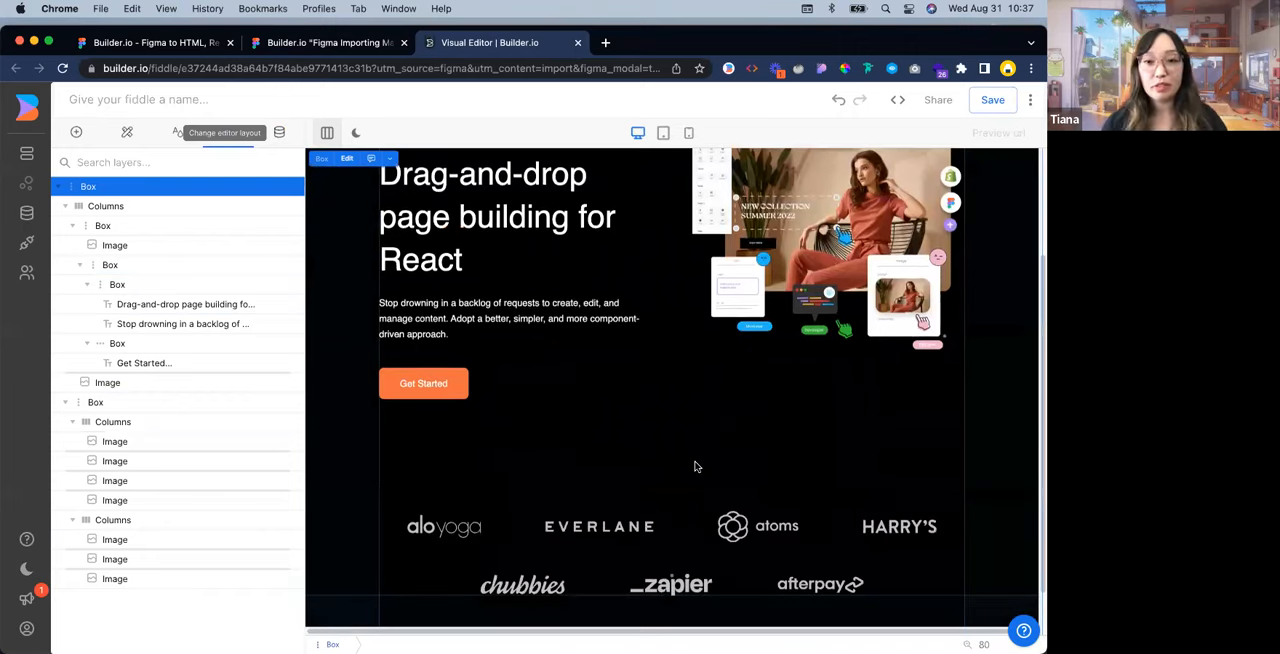
Set the top margin of the Box holding both logo rows to 96 px and fine-tune it to 86 px
{"action": "left_click", "coordinate": [524, 534]}
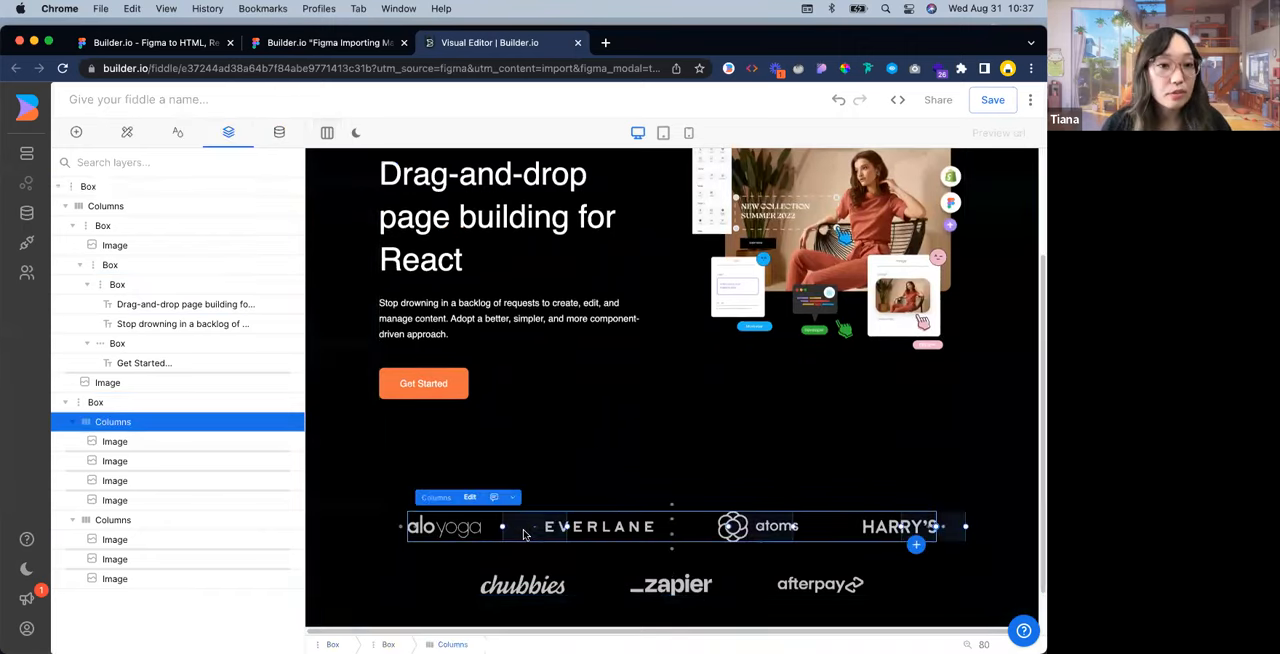
{"action": "left_click", "coordinate": [138, 402]}
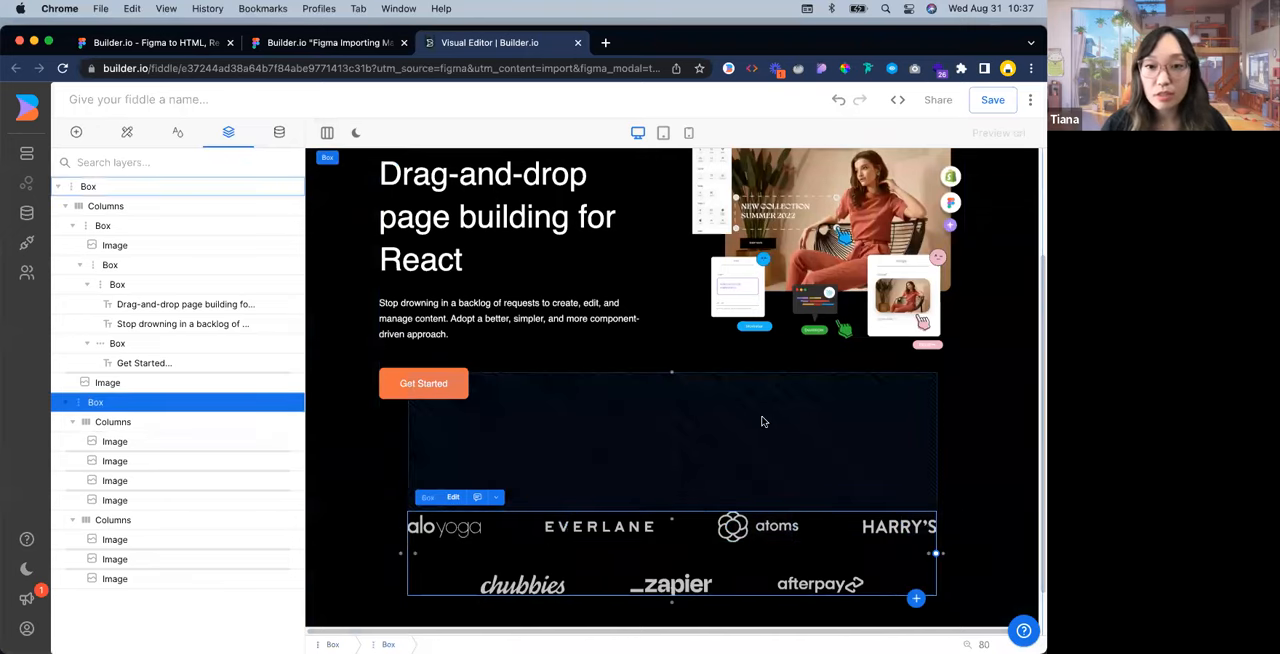
{"action": "left_click", "coordinate": [127, 132]}
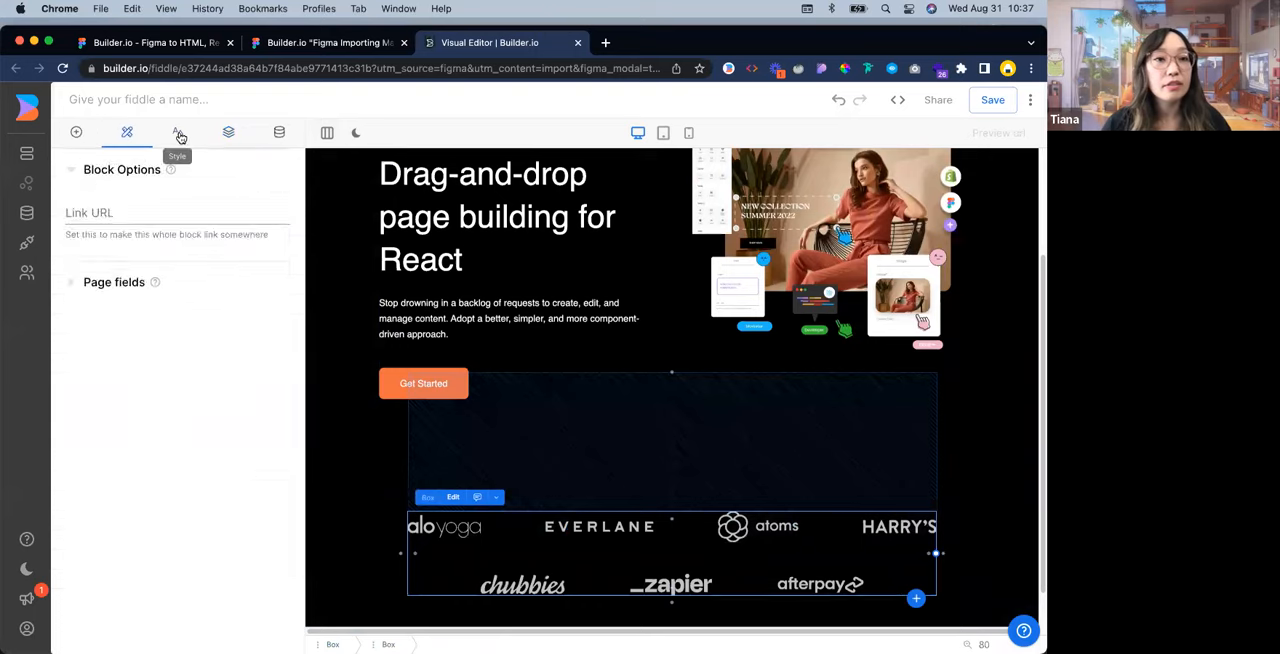
{"action": "left_click", "coordinate": [178, 133]}
{"action": "scroll", "coordinate": [200, 420], "scroll_direction": "down", "scroll_amount": 3}
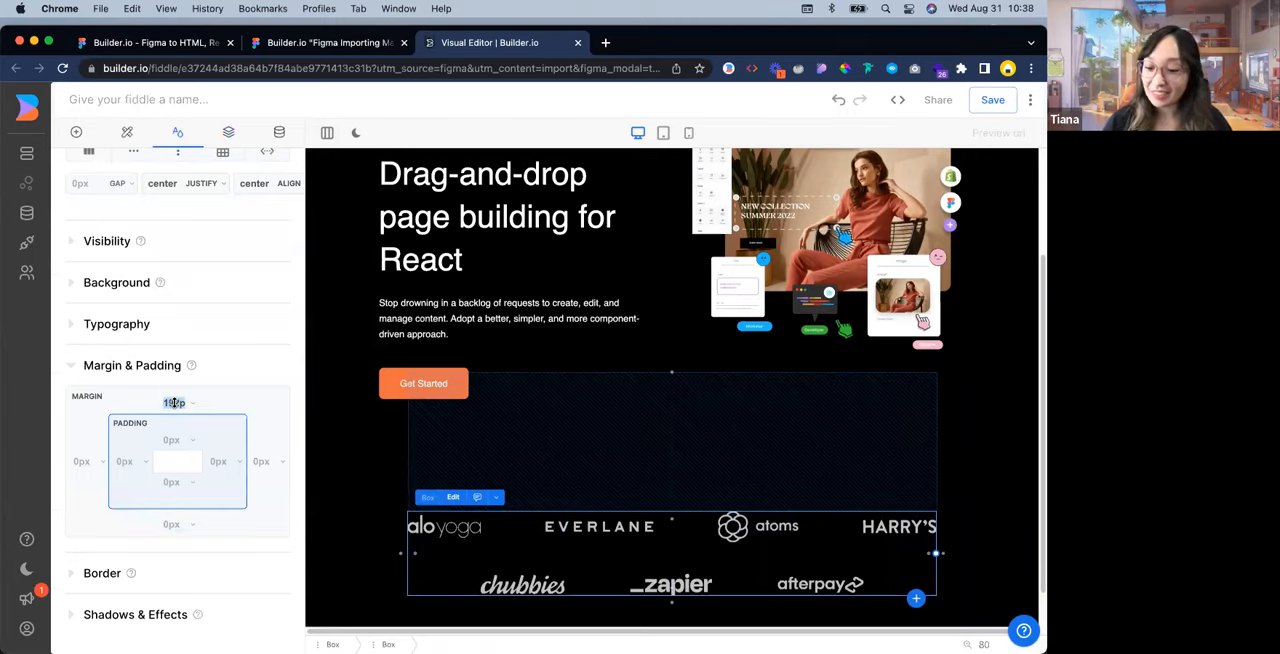
{"action": "type", "text": "96"}
{"action": "key", "text": "Return"}
{"action": "scroll", "coordinate": [670, 570], "scroll_direction": "up", "scroll_amount": 3}
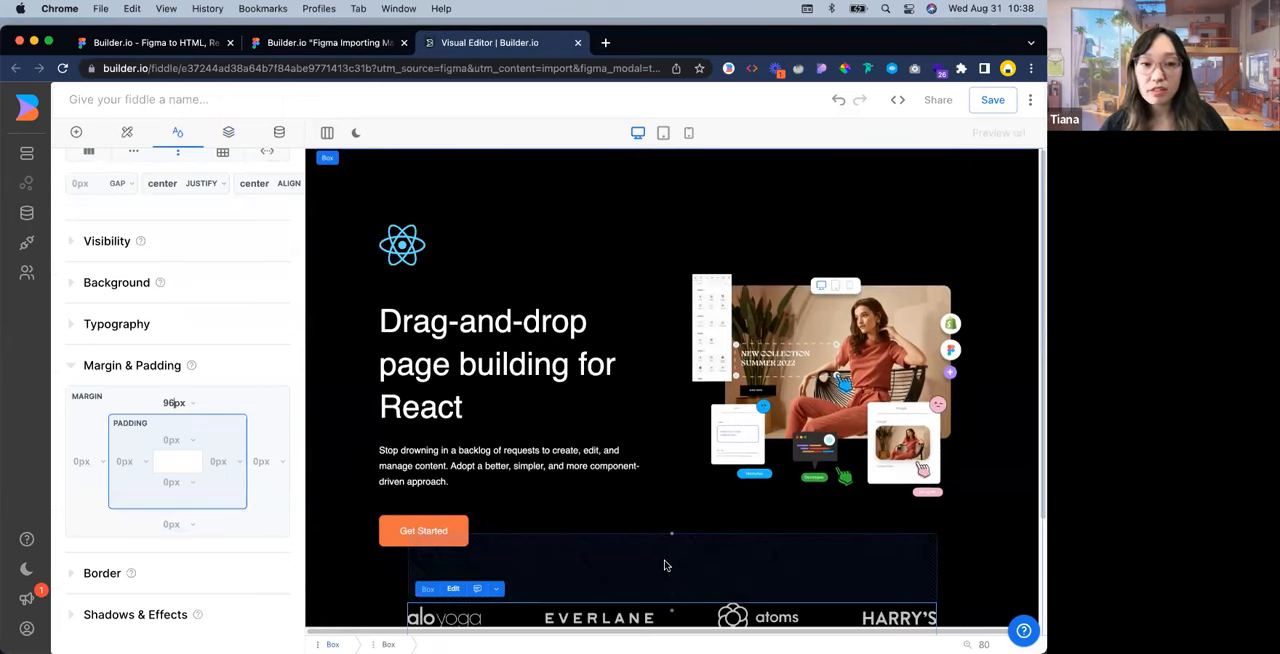
{"action": "key", "text": "shift+Down"}
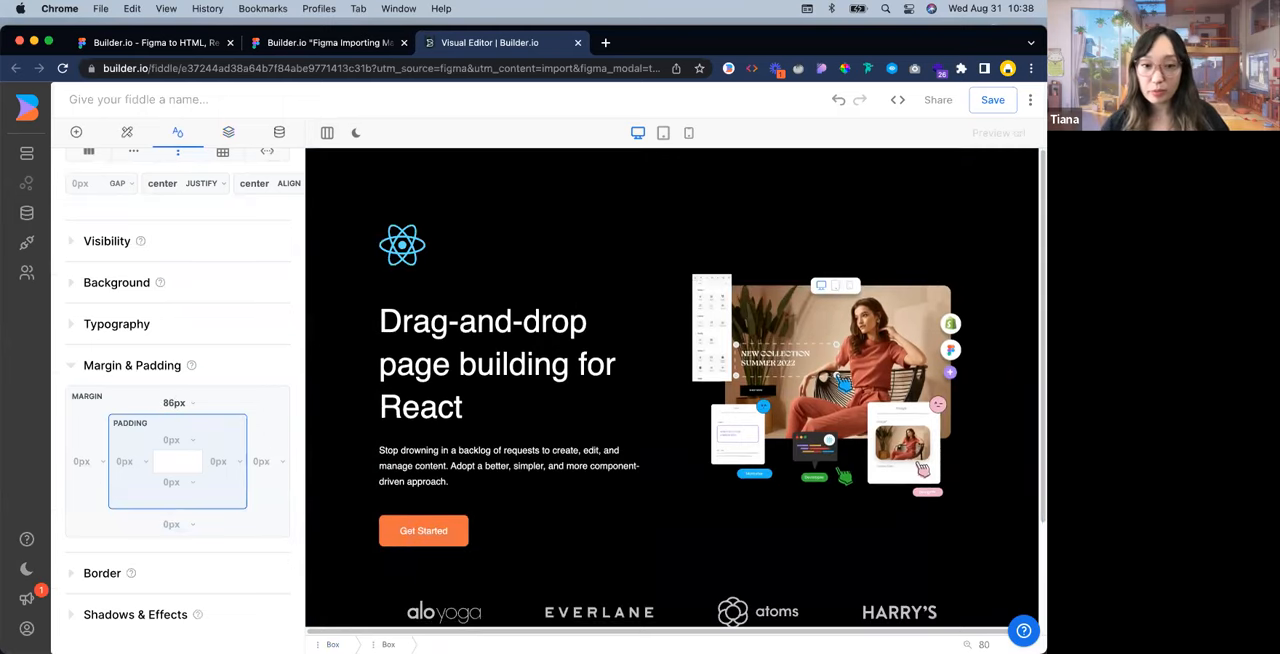
Check the logo rows' spacing below the hero and compare it with the Hero Section design in Figma
{"action": "scroll", "coordinate": [586, 389], "scroll_direction": "down", "scroll_amount": 3}
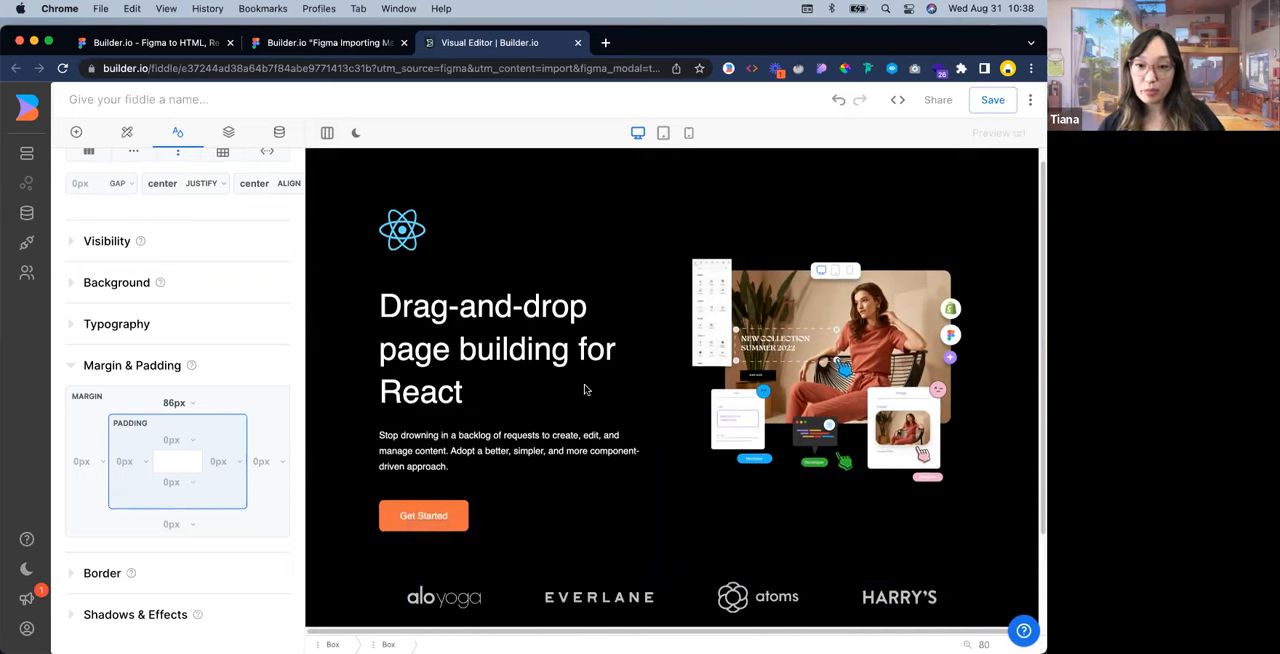
{"action": "scroll", "coordinate": [986, 460], "scroll_direction": "up", "scroll_amount": 2}
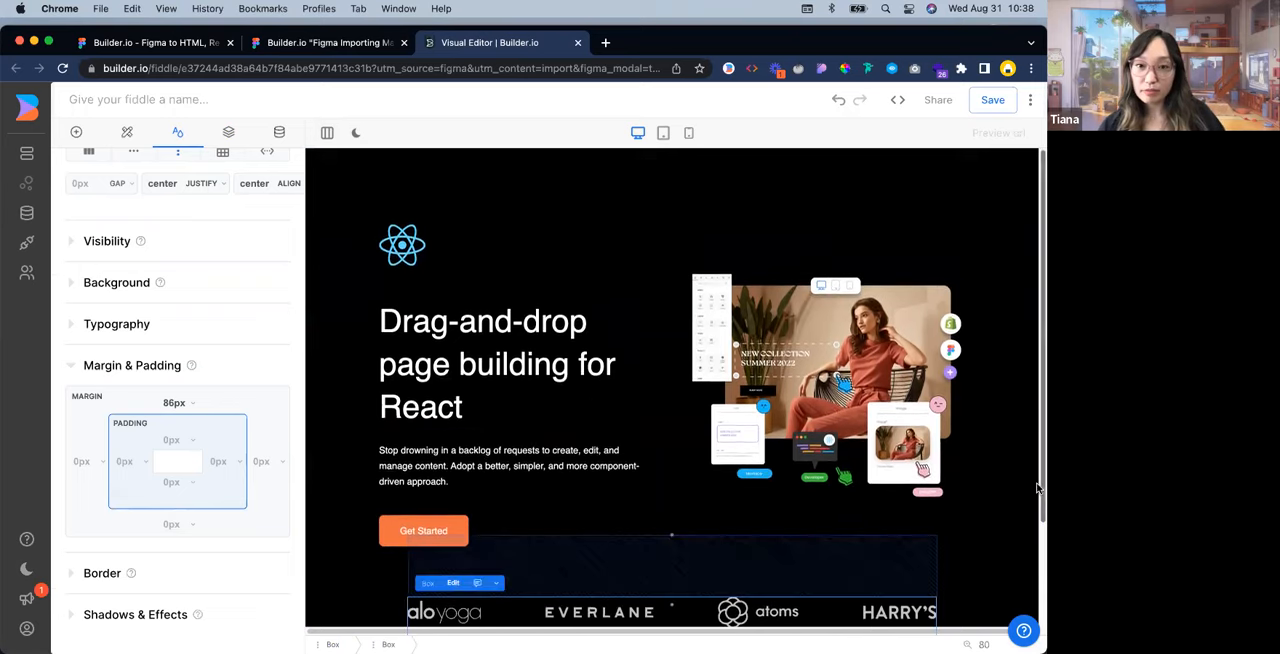
{"action": "scroll", "coordinate": [1020, 475], "scroll_direction": "down", "scroll_amount": 1}
{"action": "scroll", "coordinate": [1018, 452], "scroll_direction": "down", "scroll_amount": 2}
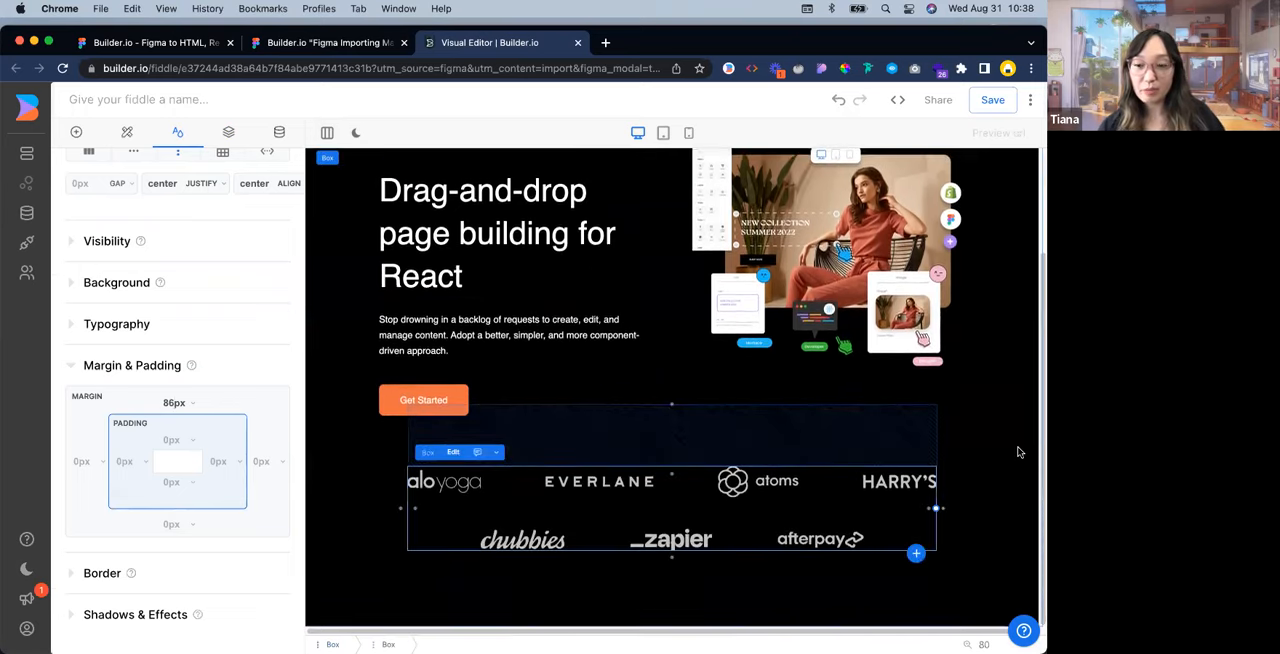
{"action": "left_click", "coordinate": [355, 45]}
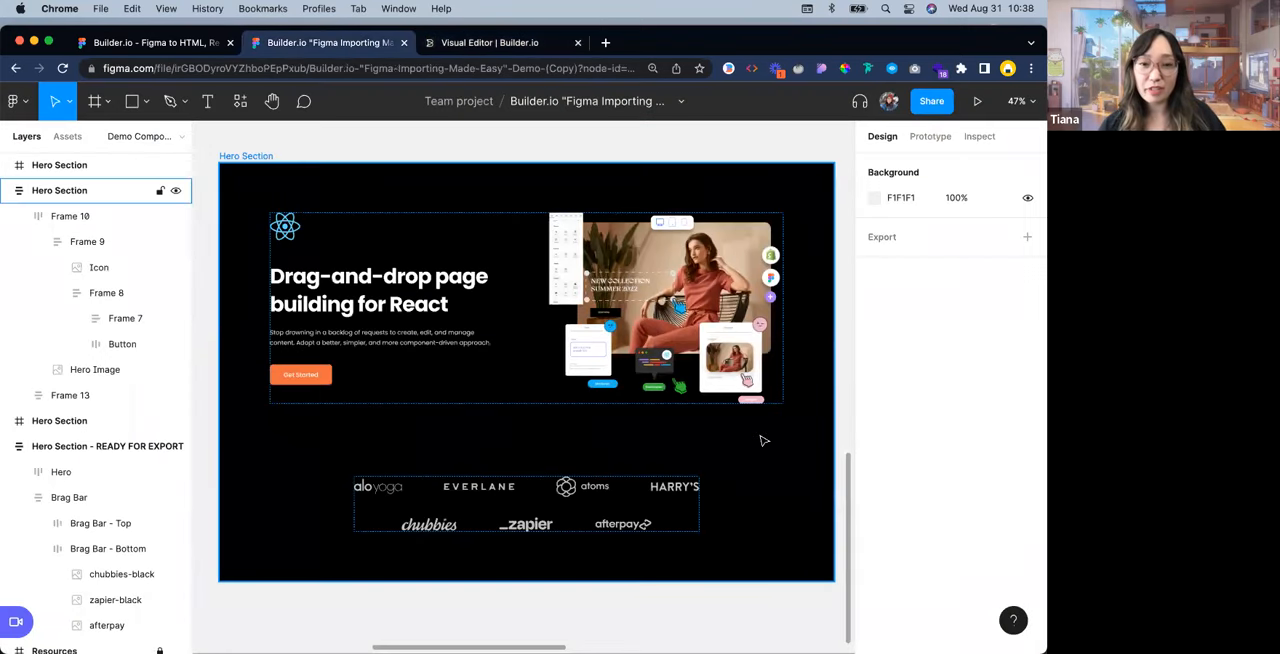
{"action": "scroll", "coordinate": [763, 440], "scroll_direction": "down", "scroll_amount": 2}
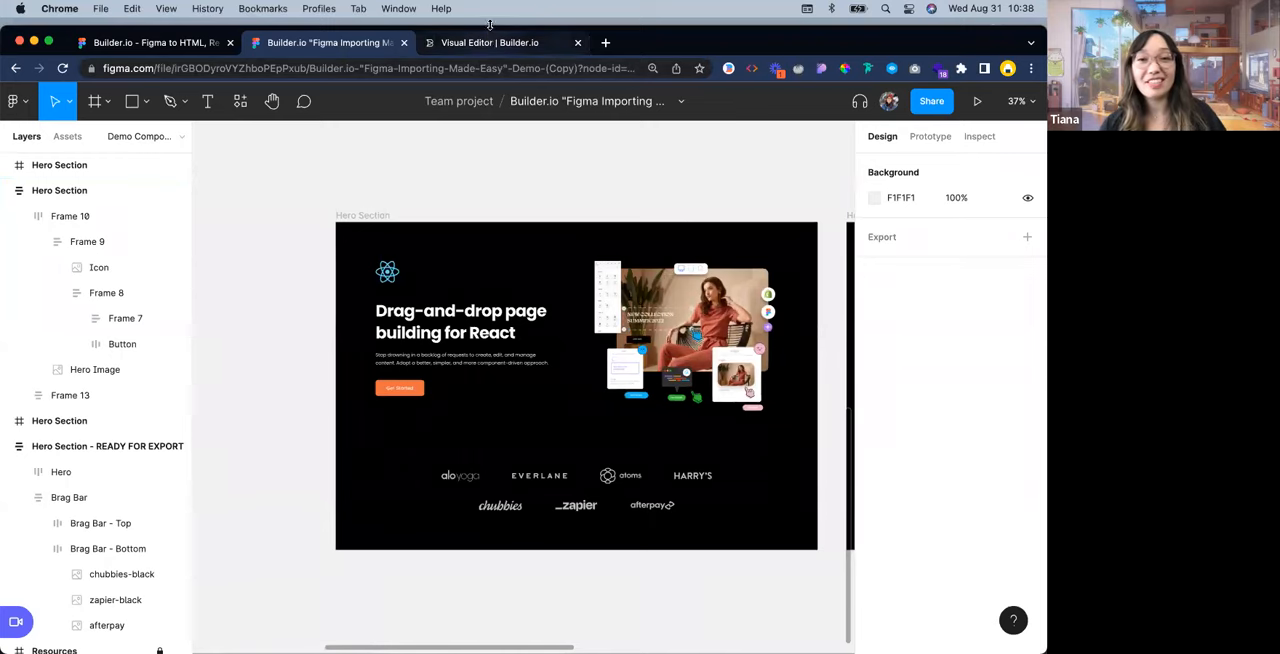
Return to the Builder.io Visual Editor, select the outermost Box and review the whole section from hero to logo rows
{"action": "left_click", "coordinate": [488, 42]}
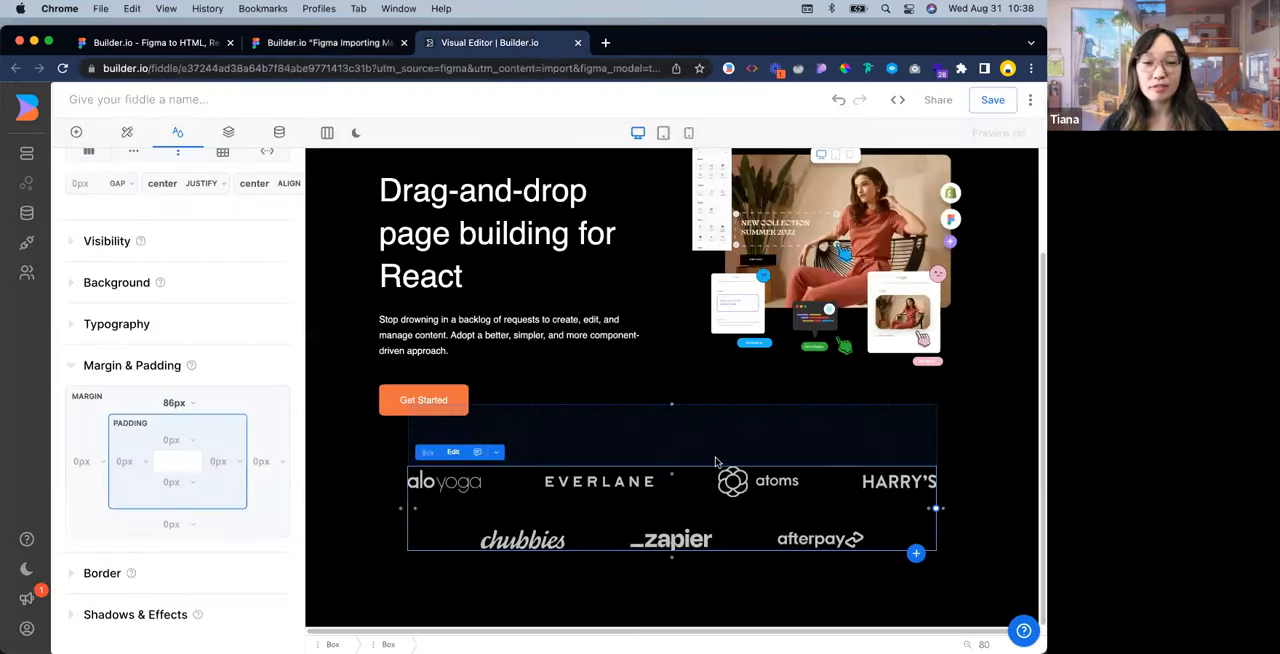
{"action": "scroll", "coordinate": [715, 462], "scroll_direction": "up", "scroll_amount": 3}
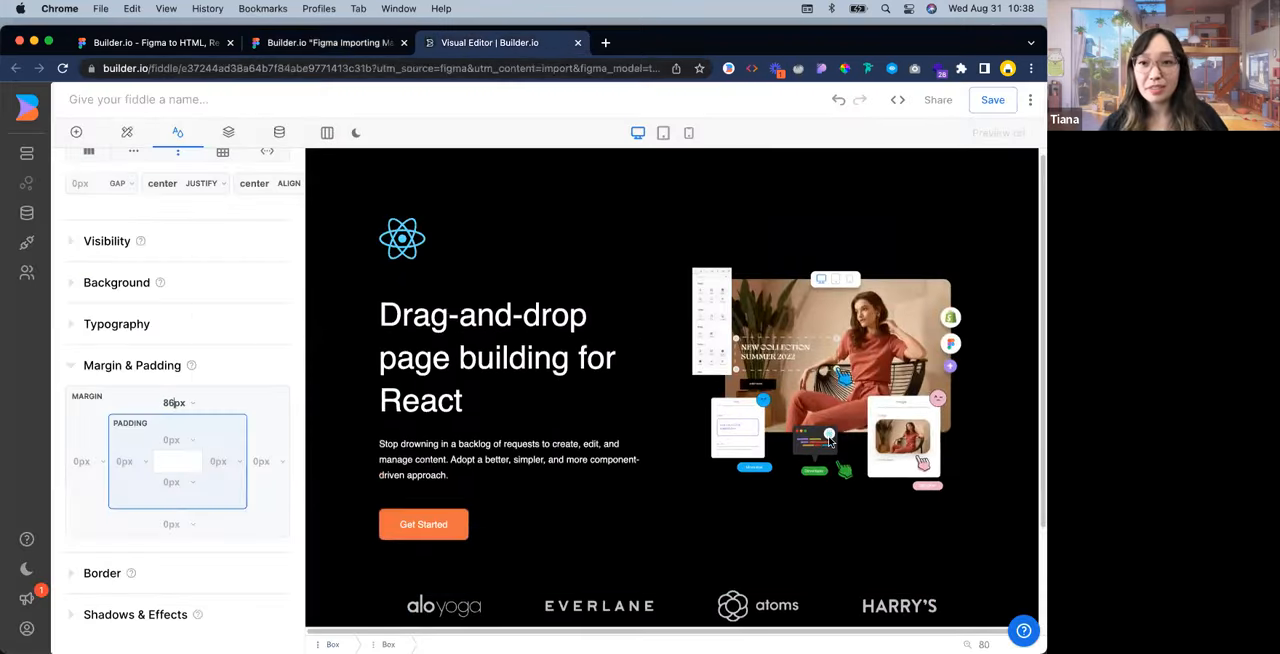
{"action": "left_click", "coordinate": [1006, 456]}
{"action": "scroll", "coordinate": [1006, 456], "scroll_direction": "down", "scroll_amount": 1}
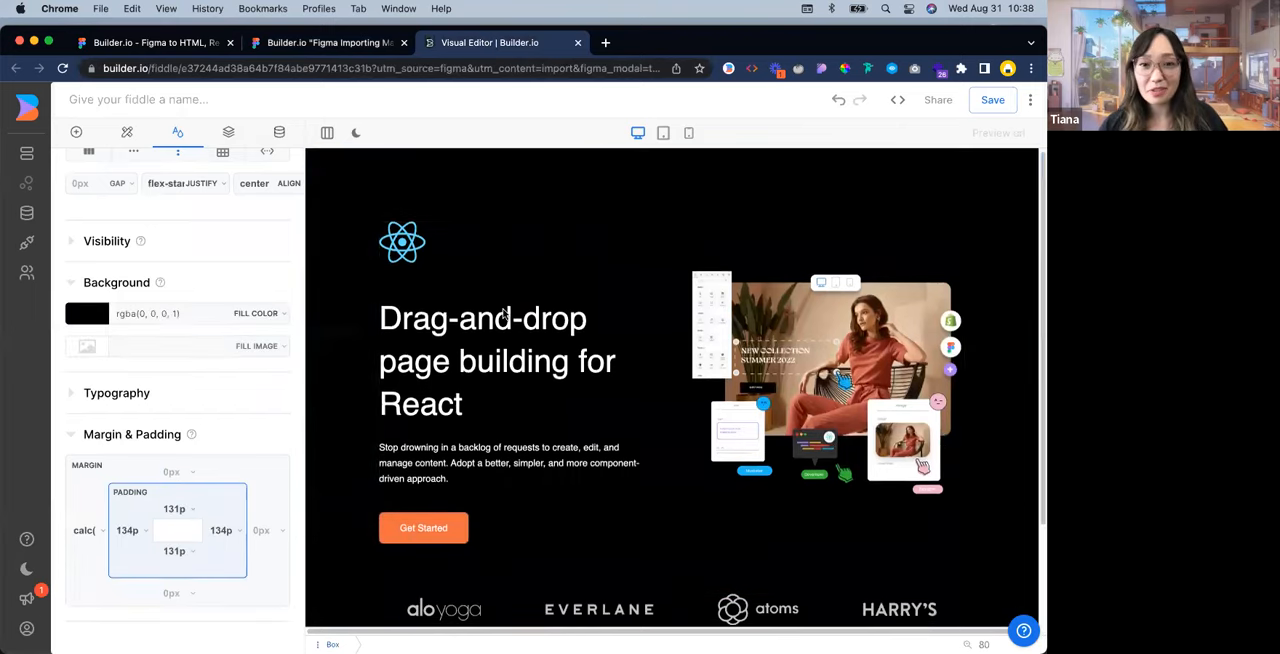
{"action": "scroll", "coordinate": [1010, 538], "scroll_direction": "down", "scroll_amount": 3}
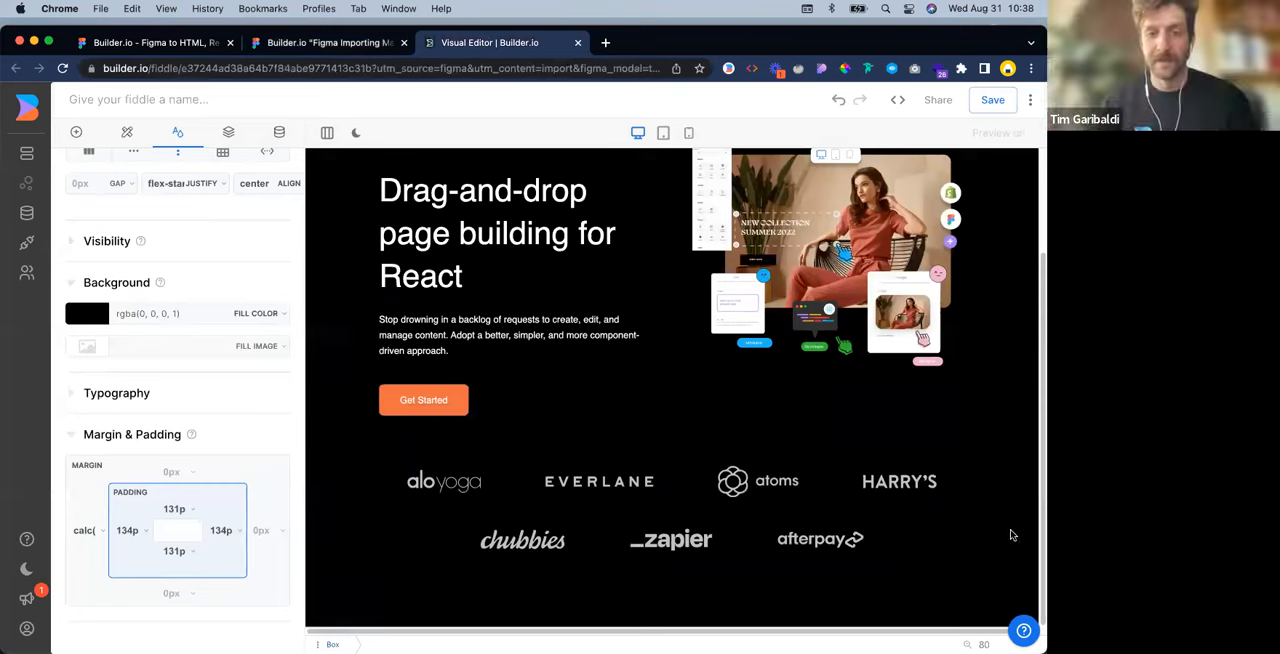
{"action": "scroll", "coordinate": [1022, 458], "scroll_direction": "up", "scroll_amount": 3}
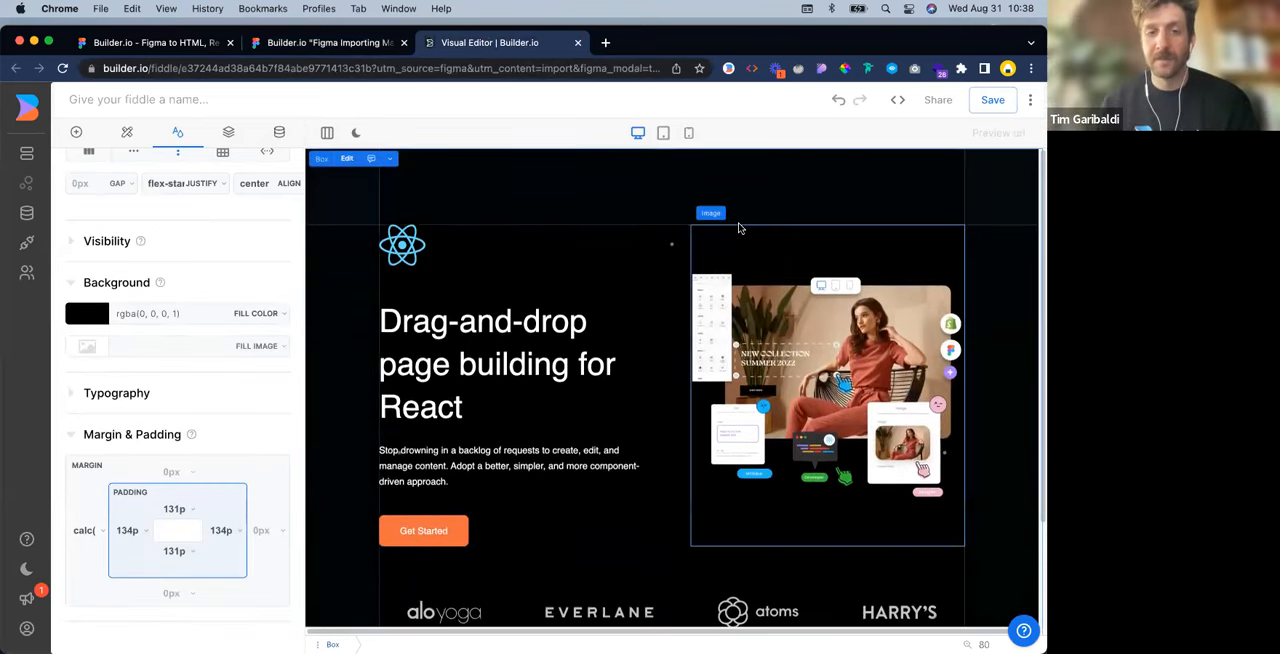
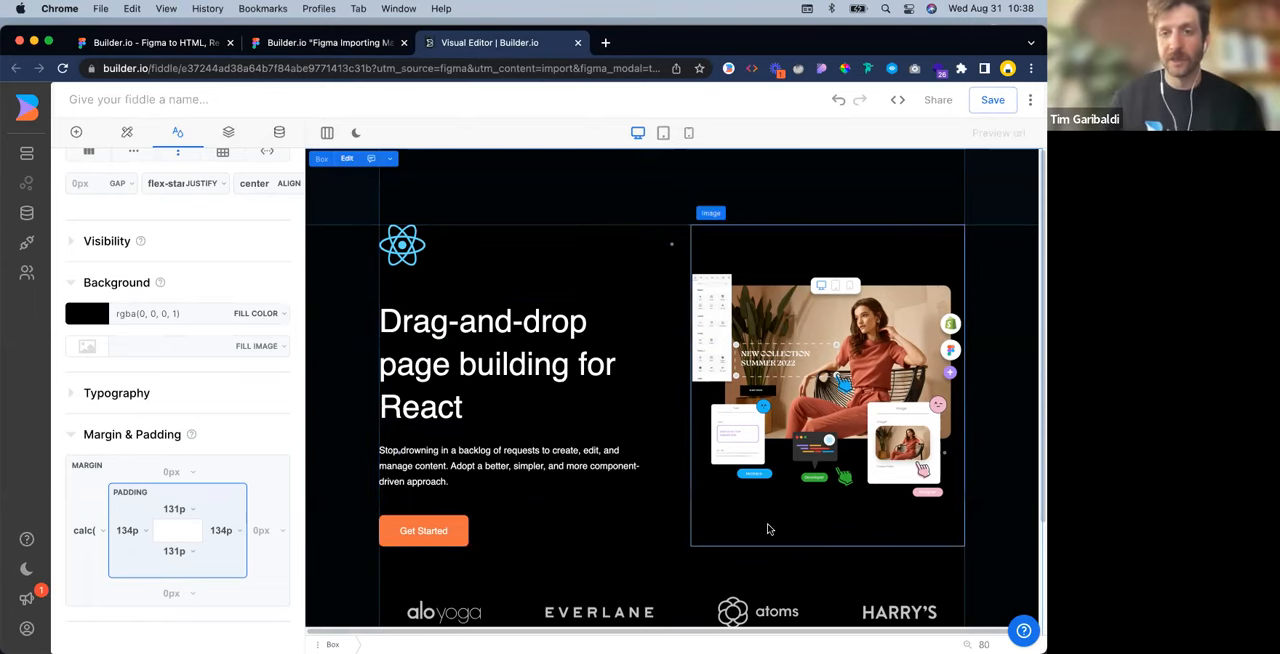
Check the hero and logo rows at desktop and tablet sizes and compare them with the Hero Section design in Figma
{"action": "scroll", "coordinate": [766, 528], "scroll_direction": "down", "scroll_amount": 3}
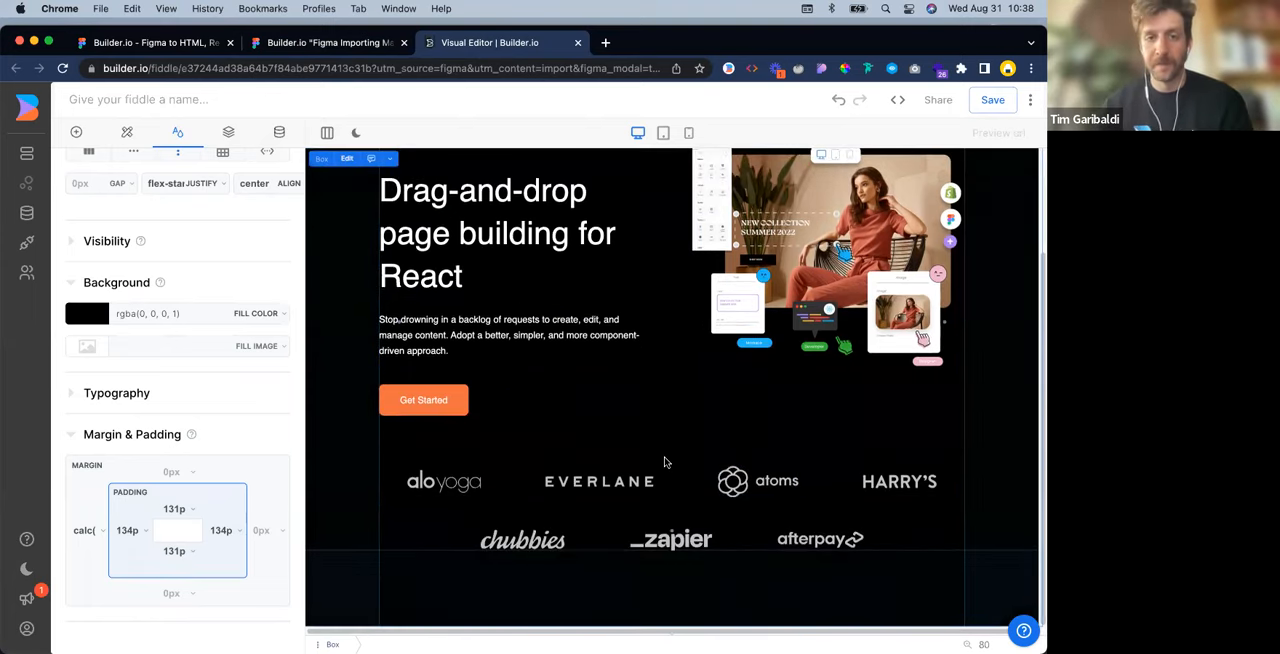
{"action": "scroll", "coordinate": [233, 251], "scroll_direction": "up", "scroll_amount": 1}
{"action": "scroll", "coordinate": [578, 264], "scroll_direction": "up", "scroll_amount": 3}
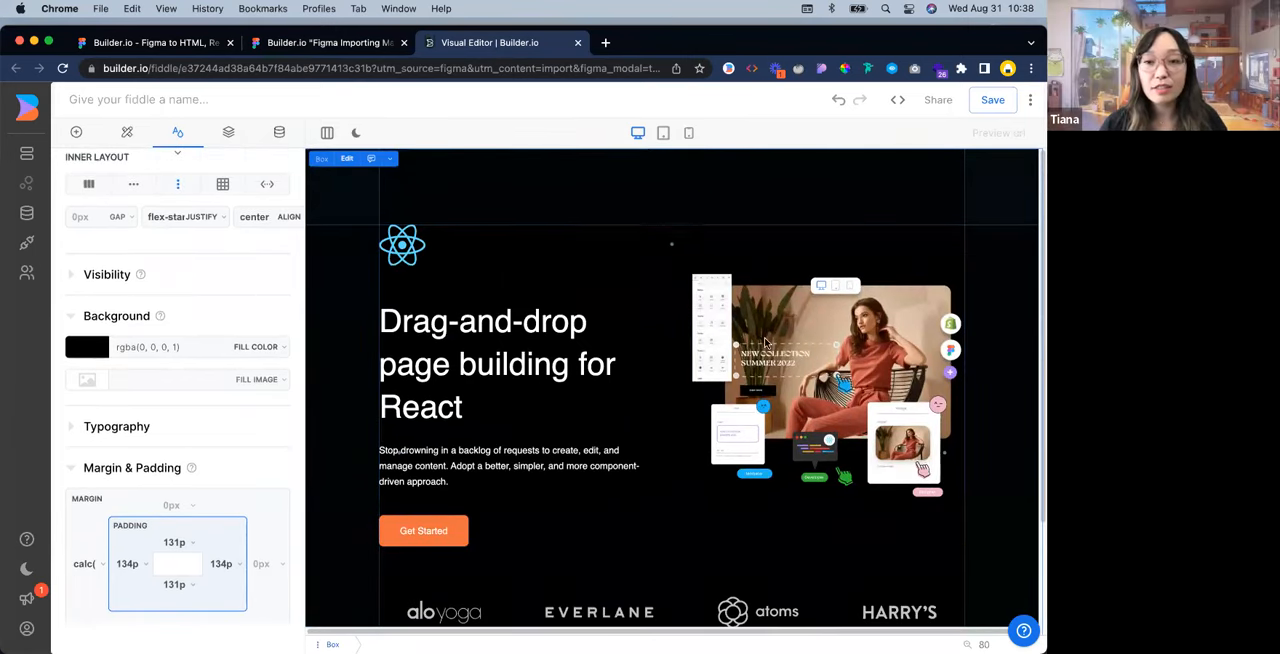
{"action": "scroll", "coordinate": [765, 343], "scroll_direction": "down", "scroll_amount": 3}
{"action": "scroll", "coordinate": [765, 343], "scroll_direction": "up", "scroll_amount": 3}
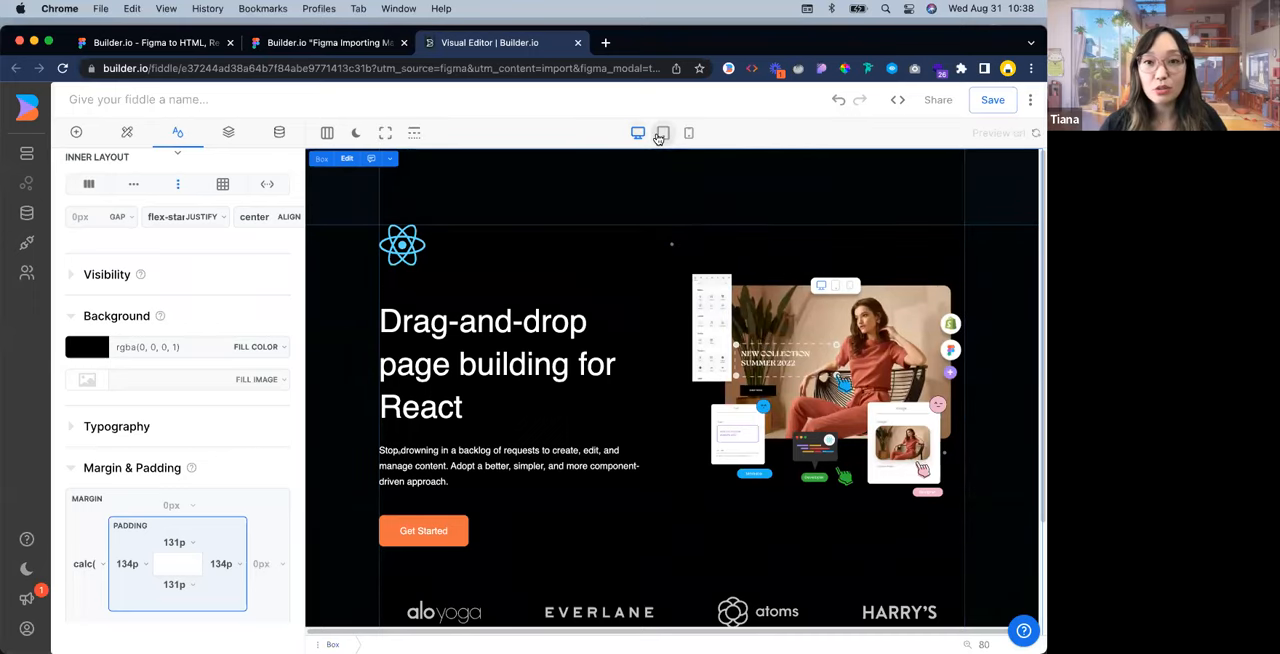
{"action": "left_click", "coordinate": [661, 134]}
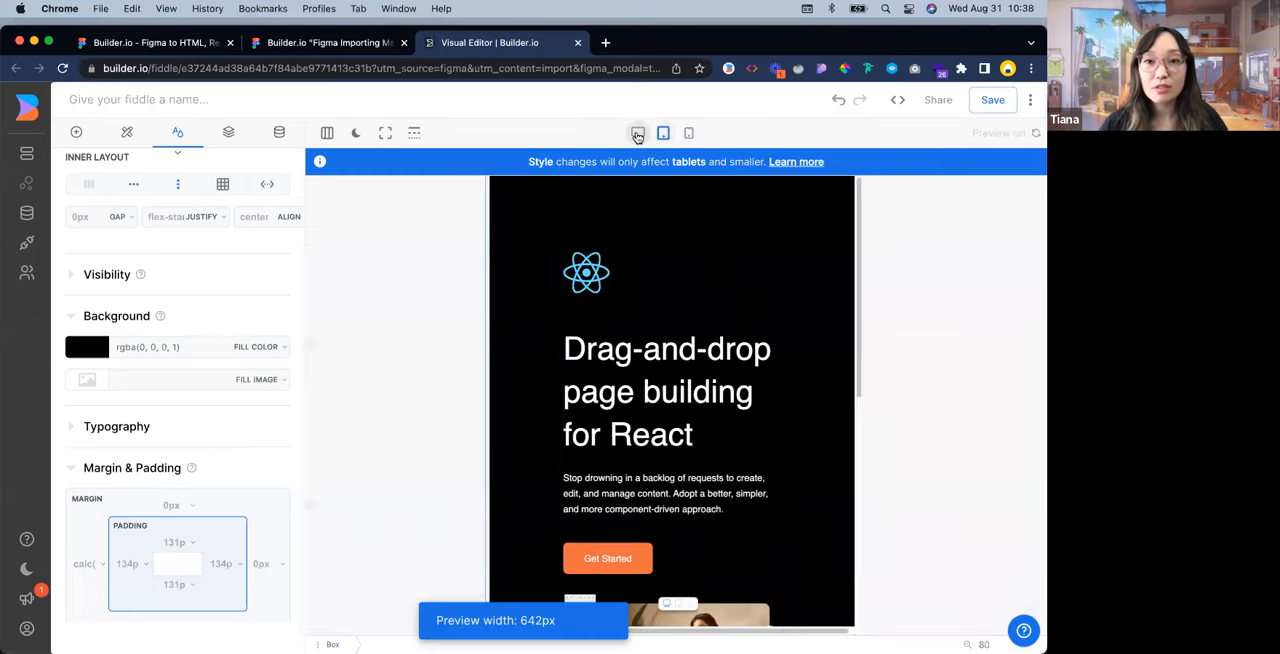
{"action": "left_click", "coordinate": [637, 134]}
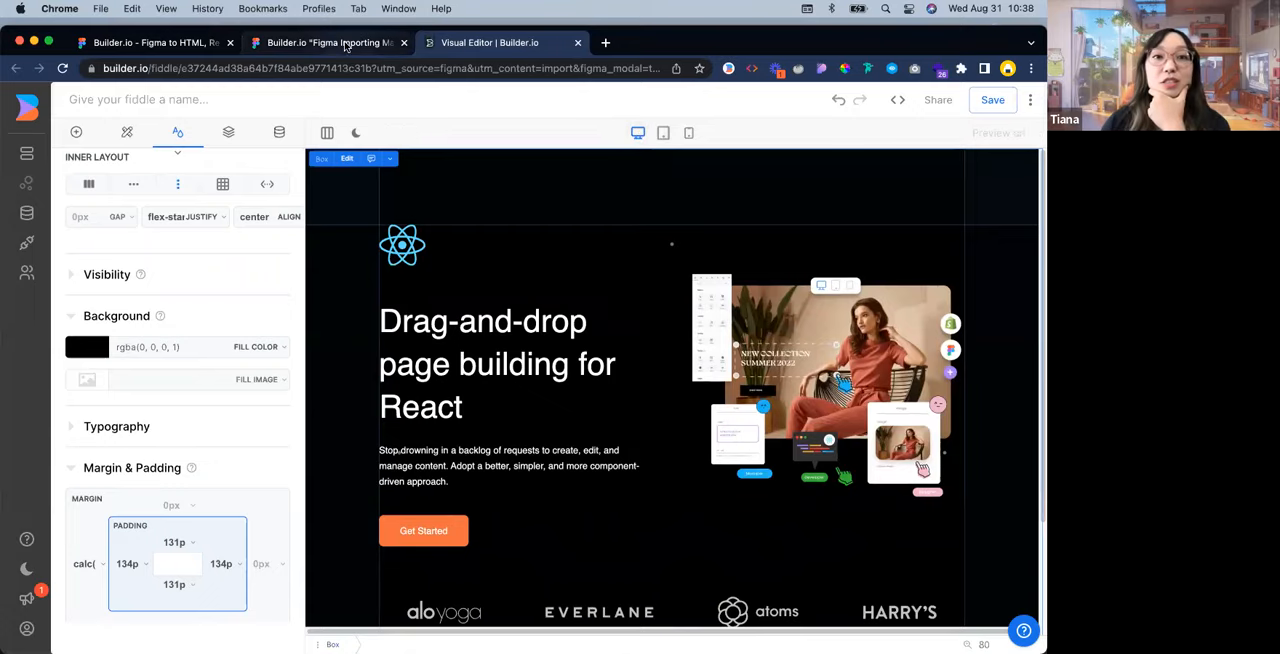
{"action": "left_click", "coordinate": [320, 42]}
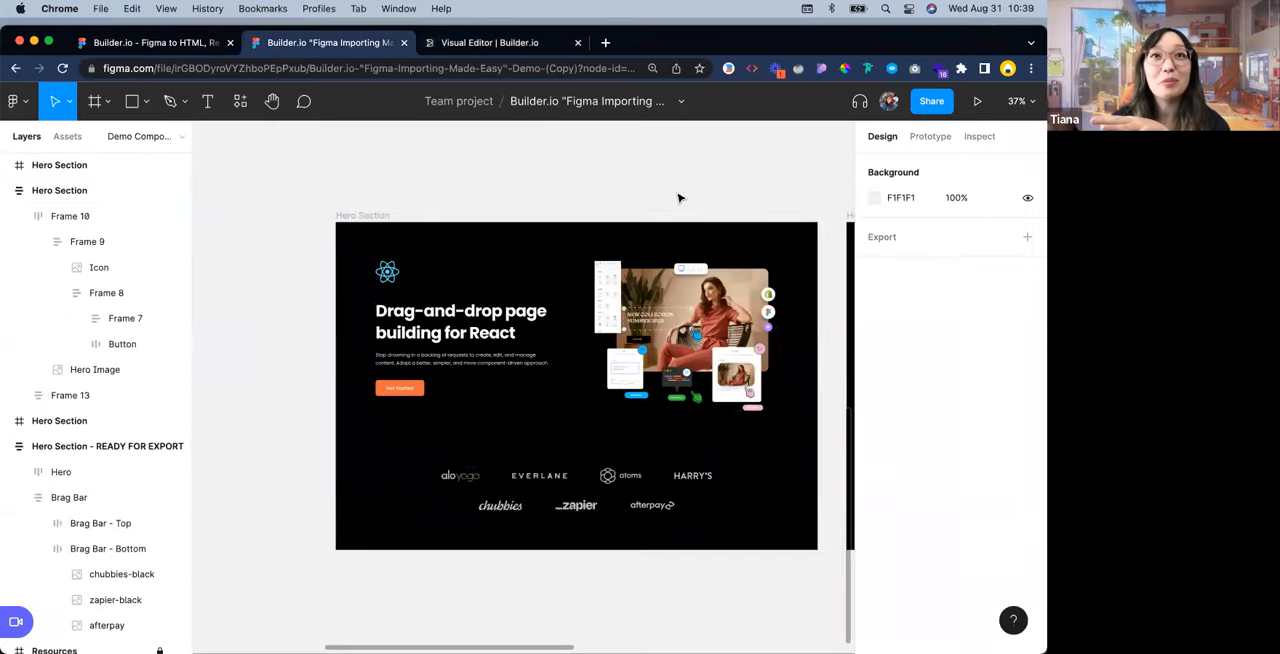
Return to the Builder.io Visual Editor and, at tablet size, reduce the outermost Box's left and right padding to 64 px, settling on 44 px
{"action": "left_click", "coordinate": [500, 42]}
{"action": "left_click", "coordinate": [665, 134]}
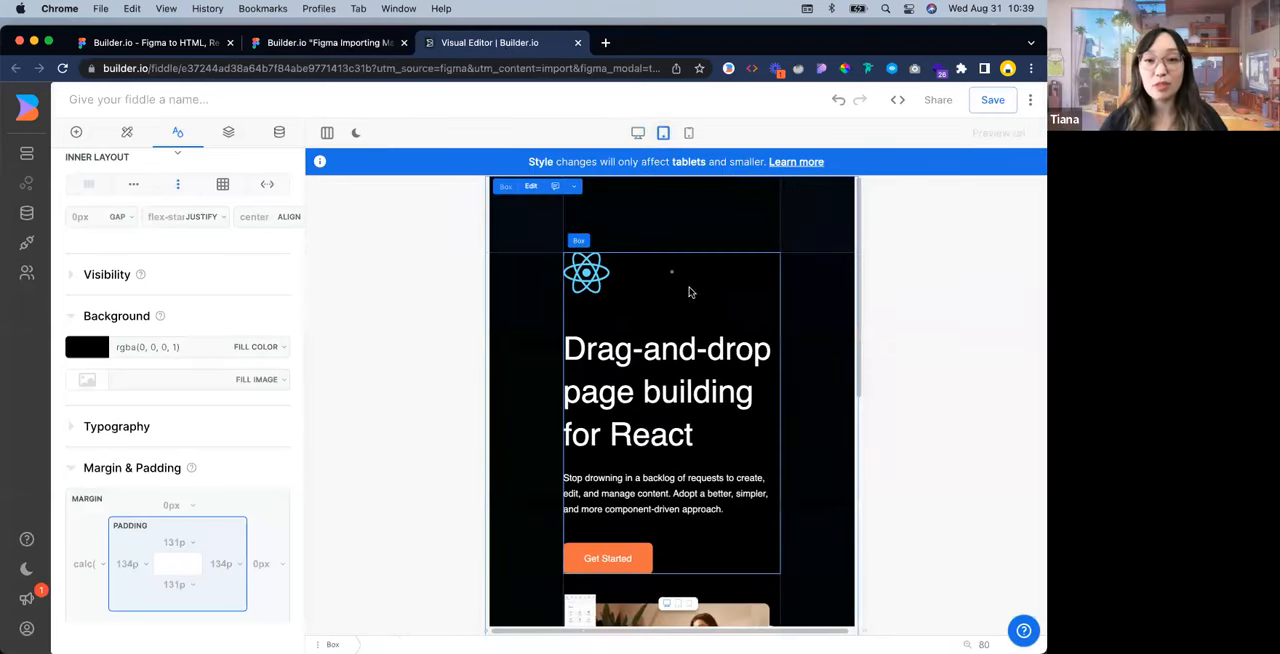
{"action": "scroll", "coordinate": [720, 290], "scroll_direction": "down", "scroll_amount": 5}
{"action": "scroll", "coordinate": [815, 265], "scroll_direction": "up", "scroll_amount": 5}
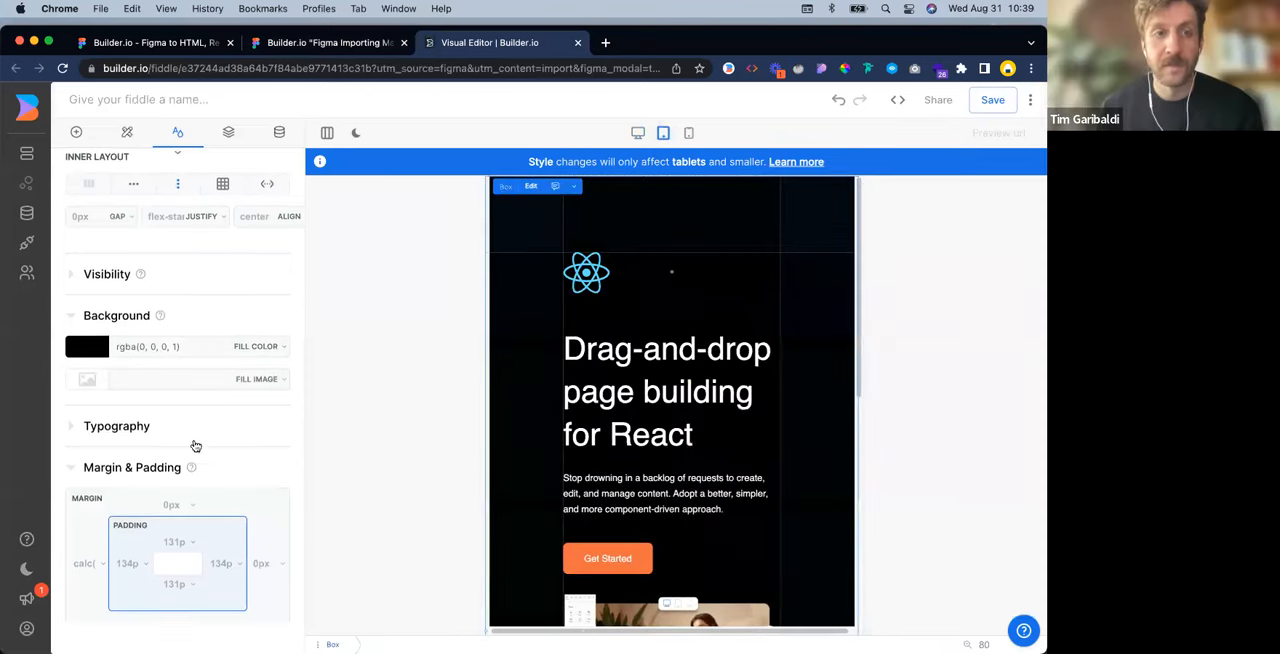
{"action": "scroll", "coordinate": [160, 490], "scroll_direction": "down", "scroll_amount": 1}
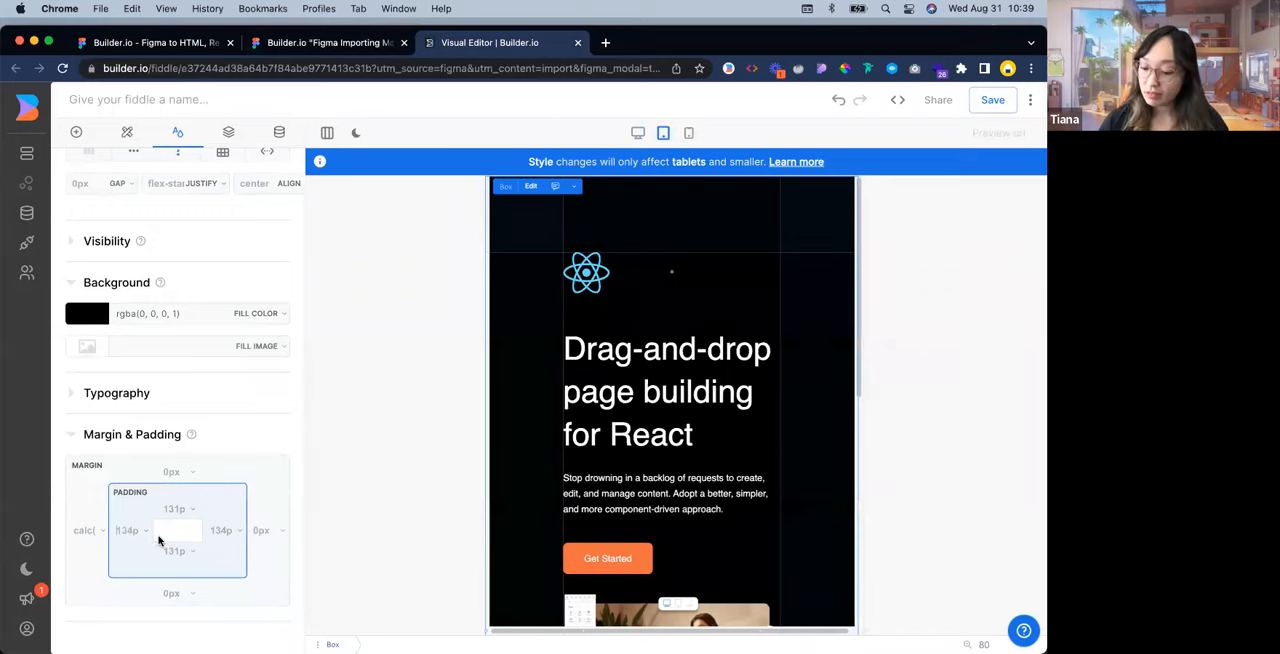
{"action": "scroll", "coordinate": [127, 531], "scroll_direction": "down", "scroll_amount": 5}
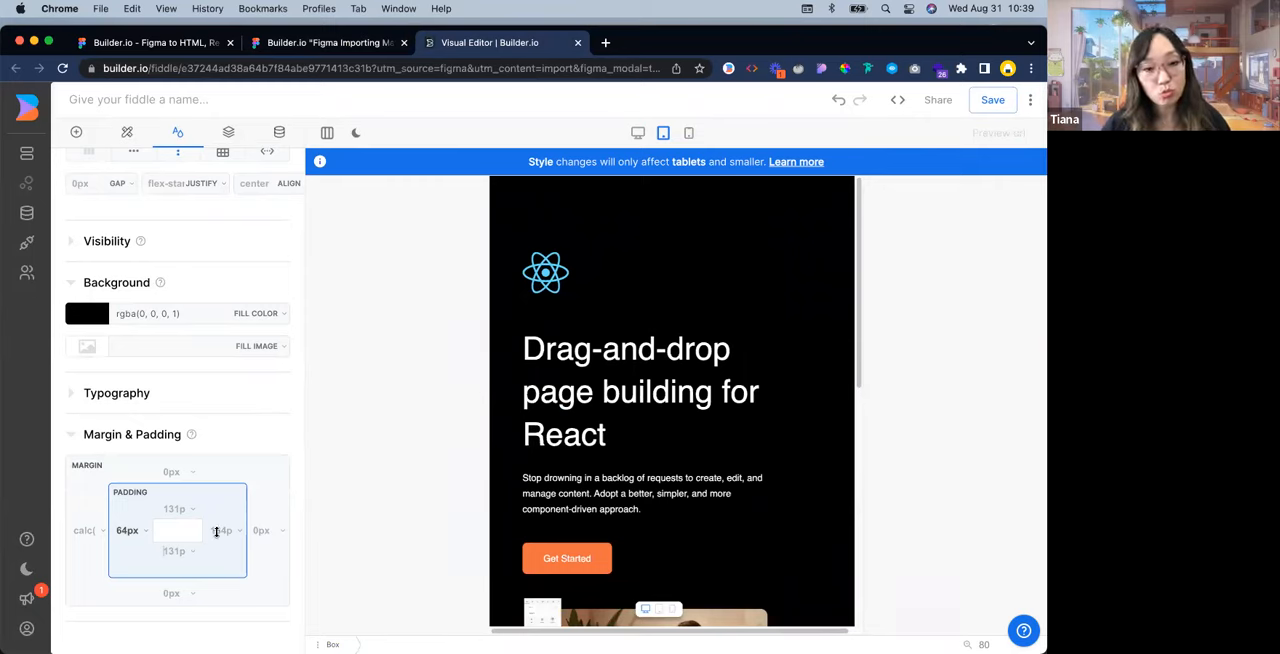
{"action": "scroll", "coordinate": [241, 540], "scroll_direction": "down", "scroll_amount": 5}
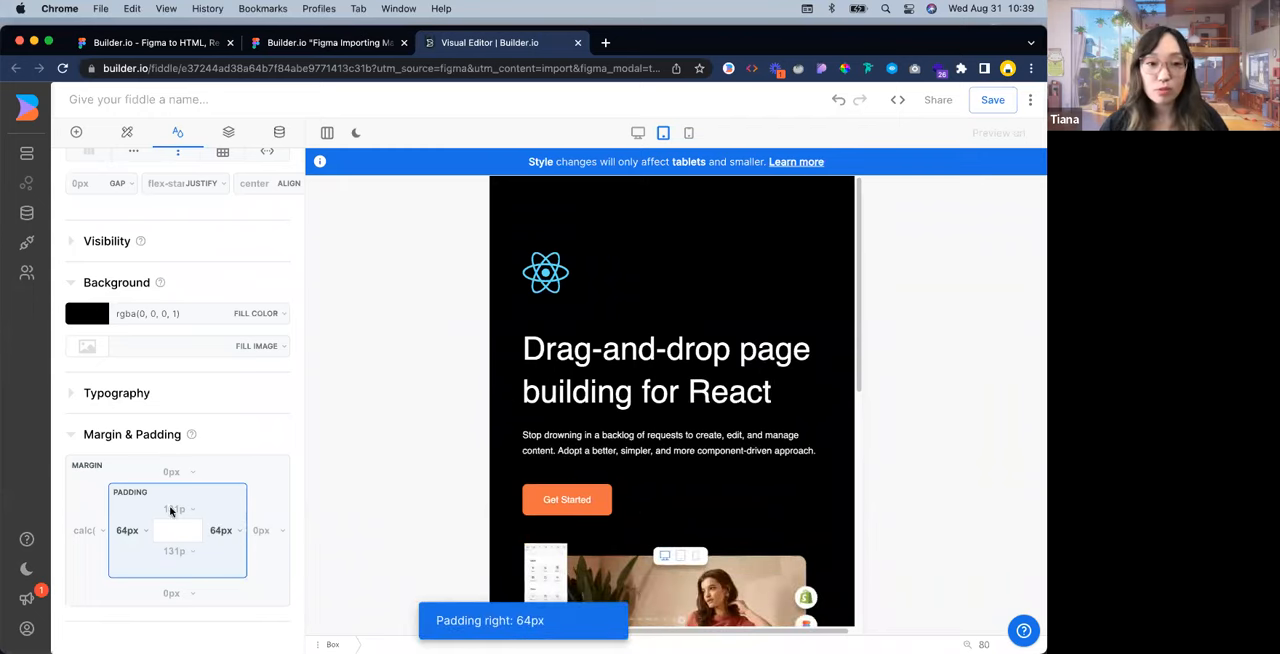
{"action": "scroll", "coordinate": [125, 529], "scroll_direction": "down", "scroll_amount": 2}
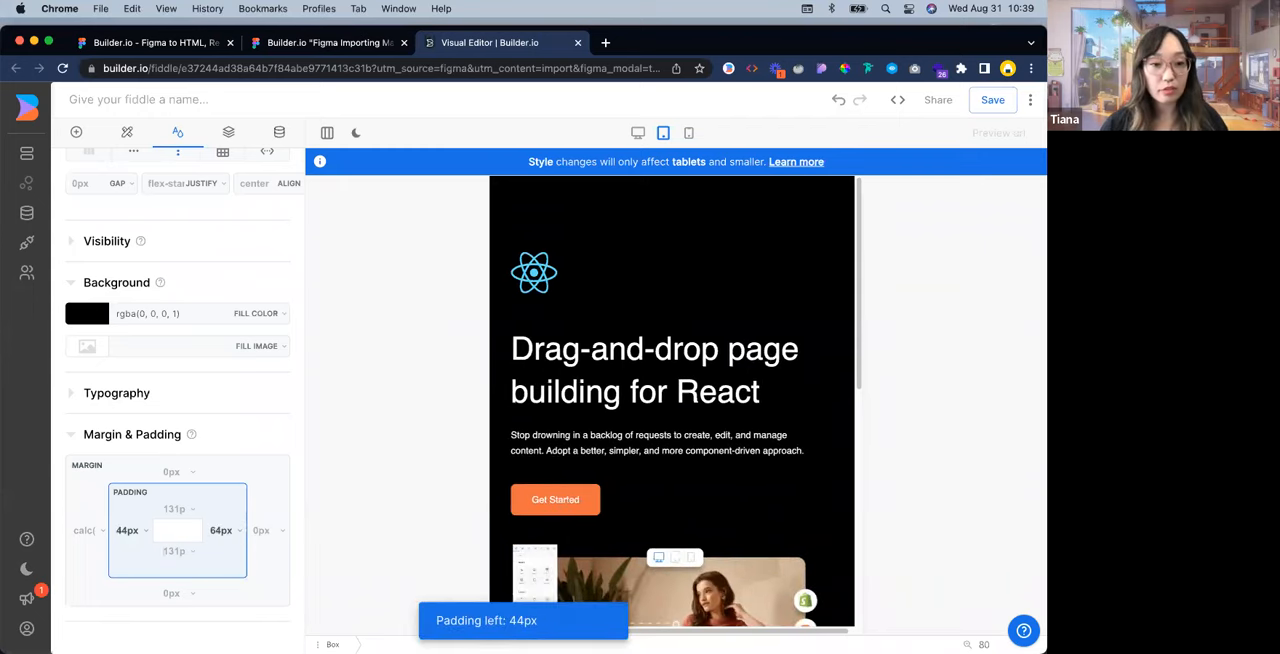
{"action": "scroll", "coordinate": [221, 530], "scroll_direction": "down", "scroll_amount": 2}
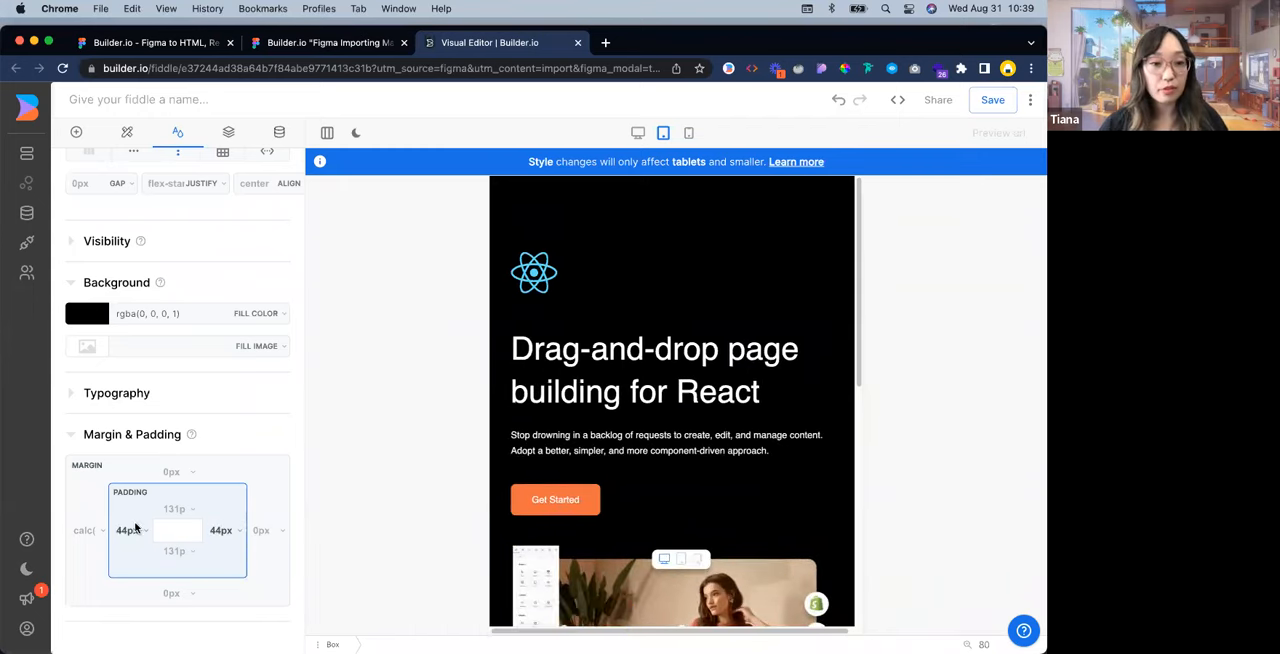
Set the outermost Box's top and bottom padding to 24 px for tablets
{"action": "left_click", "coordinate": [176, 509]}
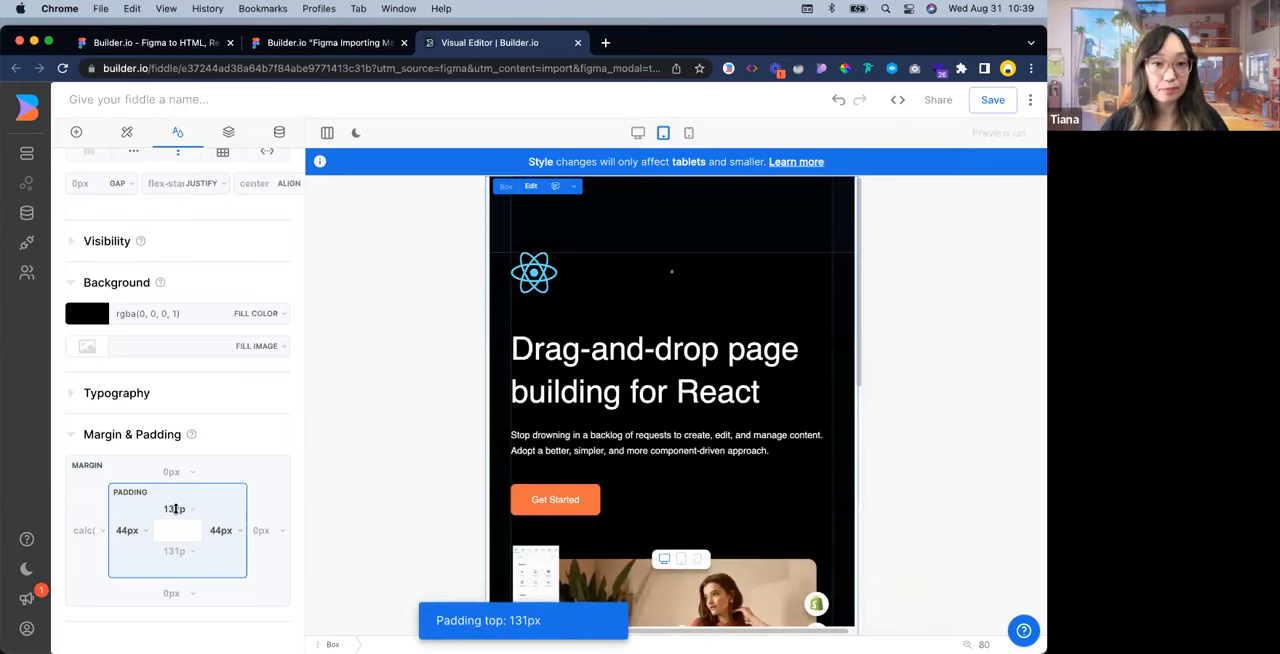
{"action": "type", "text": "24"}
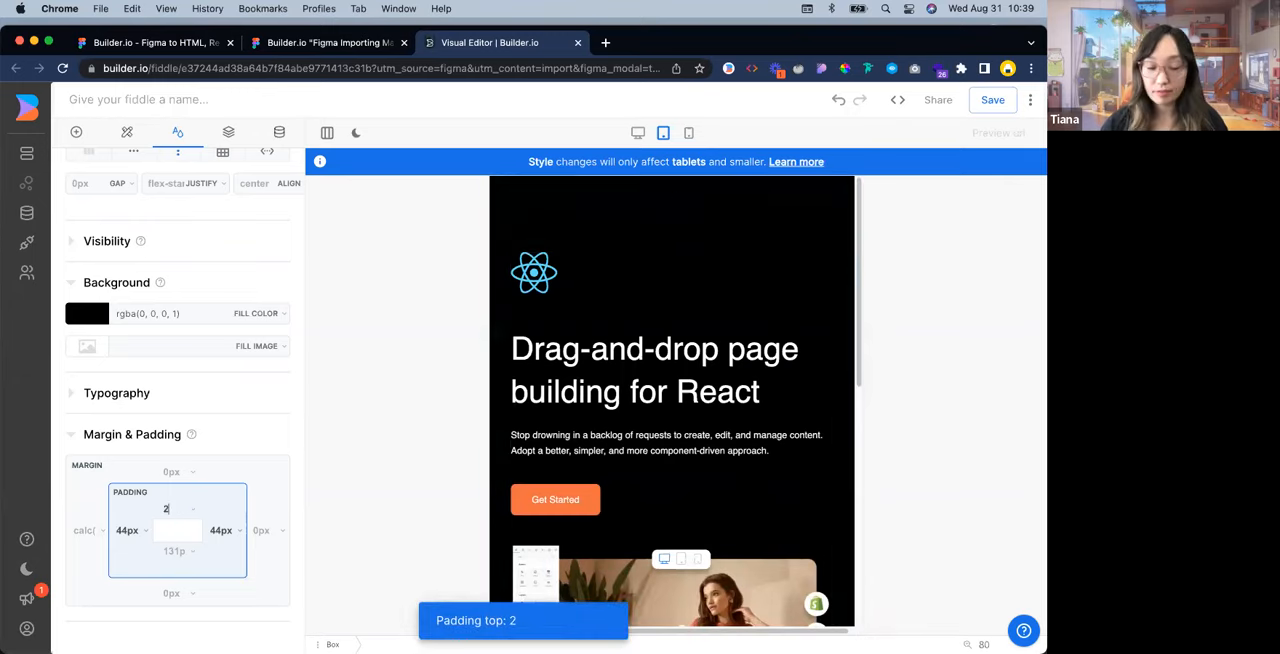
{"action": "left_click", "coordinate": [174, 551]}
{"action": "type", "text": "24"}
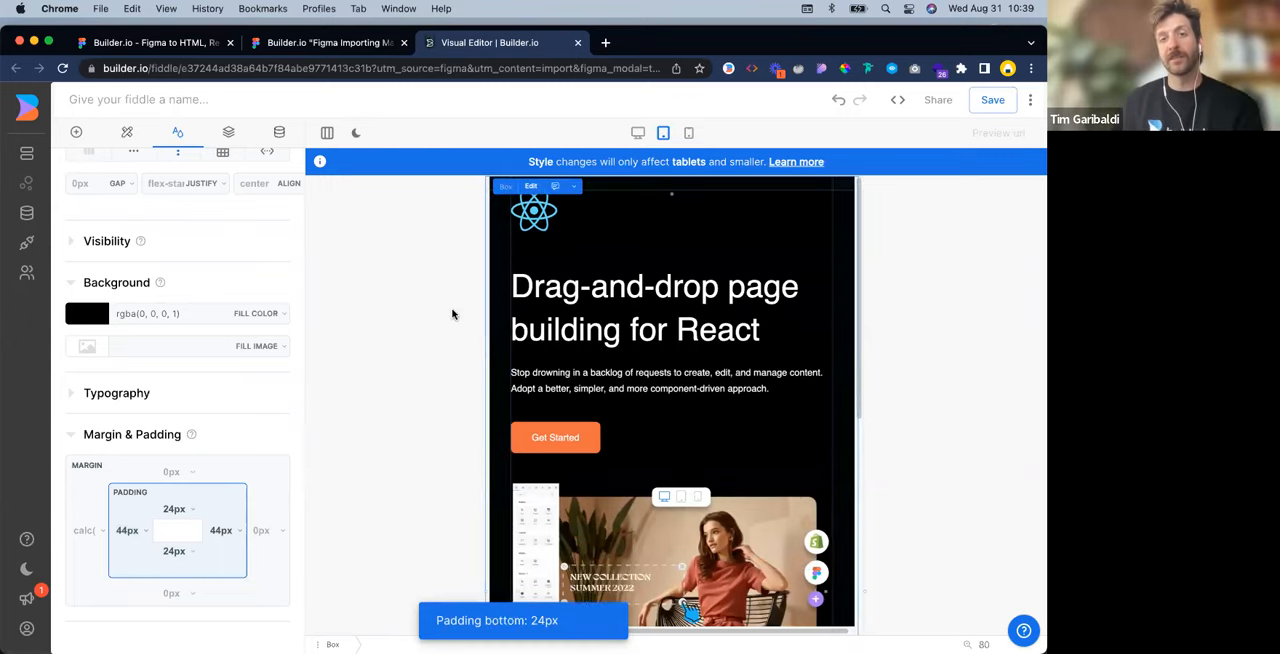
Examine the tablet layout from the headline and hero image to the stacked logo rows
{"action": "scroll", "coordinate": [803, 275], "scroll_direction": "down", "scroll_amount": 1}
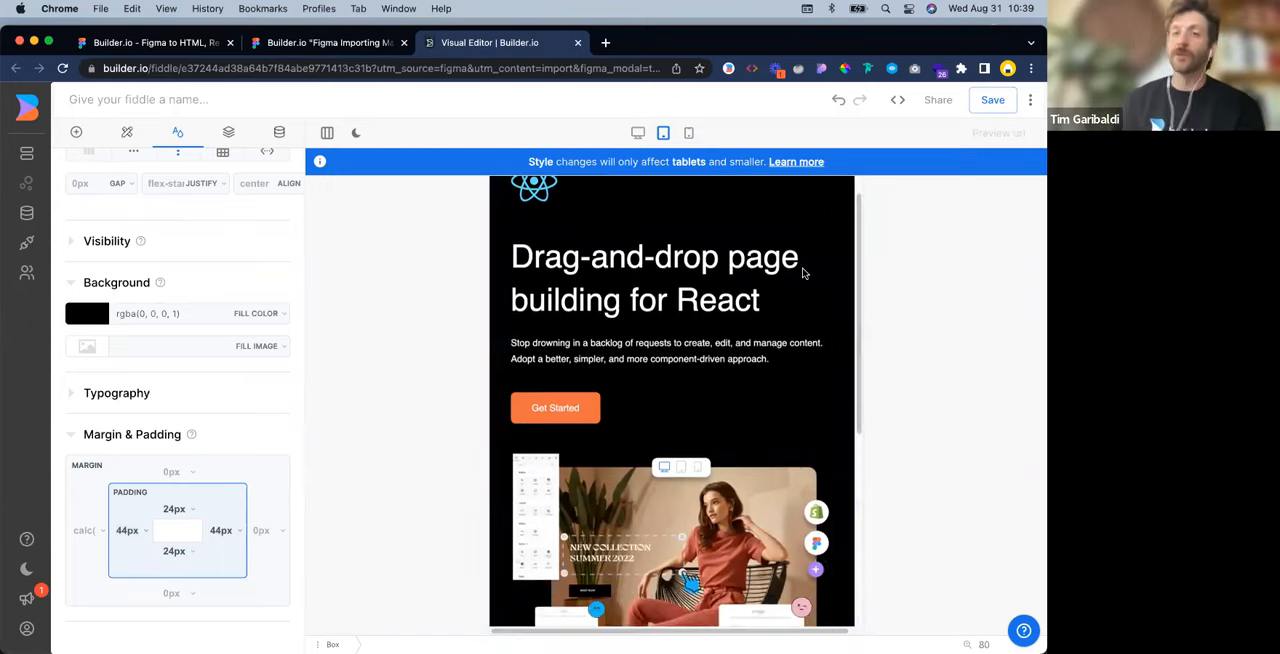
{"action": "scroll", "coordinate": [803, 277], "scroll_direction": "up", "scroll_amount": 1}
{"action": "scroll", "coordinate": [778, 336], "scroll_direction": "down", "scroll_amount": 1}
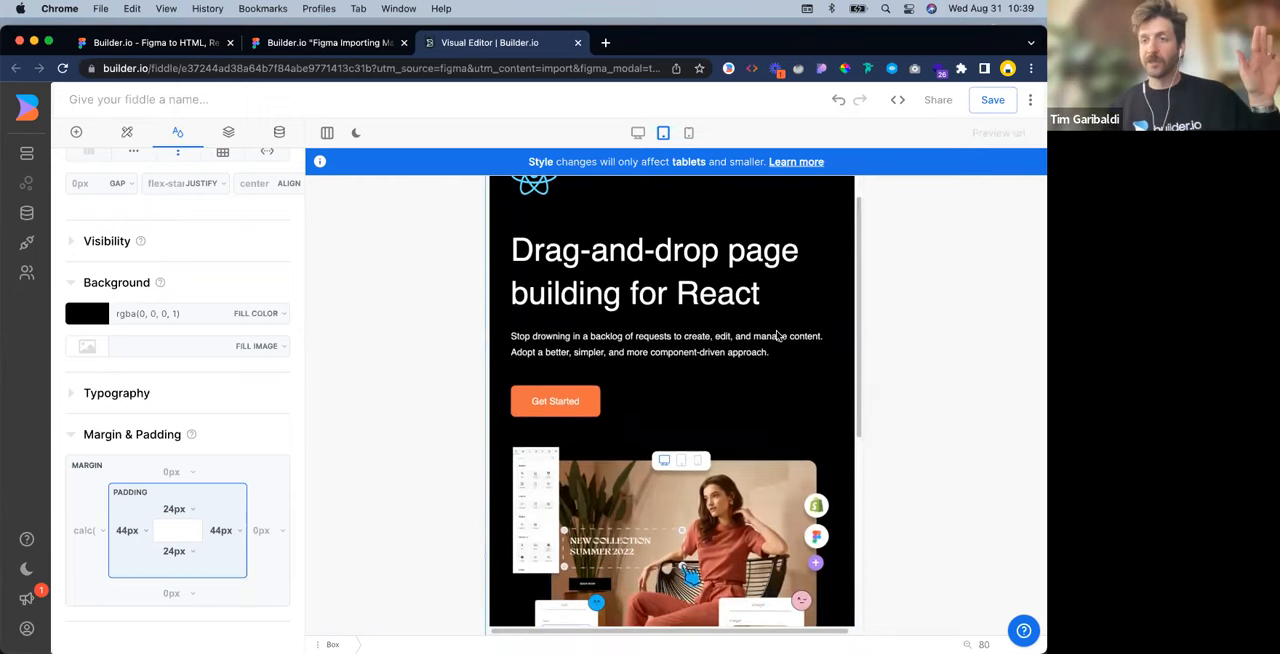
{"action": "scroll", "coordinate": [778, 336], "scroll_direction": "down", "scroll_amount": 1}
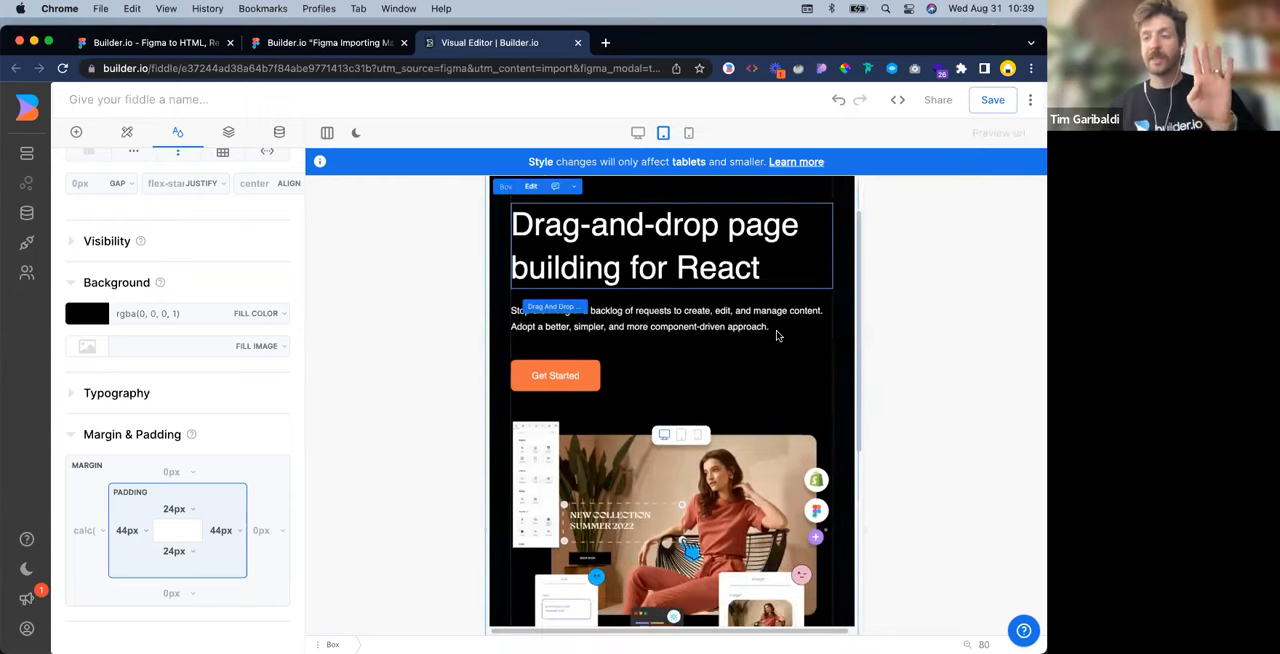
{"action": "scroll", "coordinate": [778, 336], "scroll_direction": "down", "scroll_amount": 1}
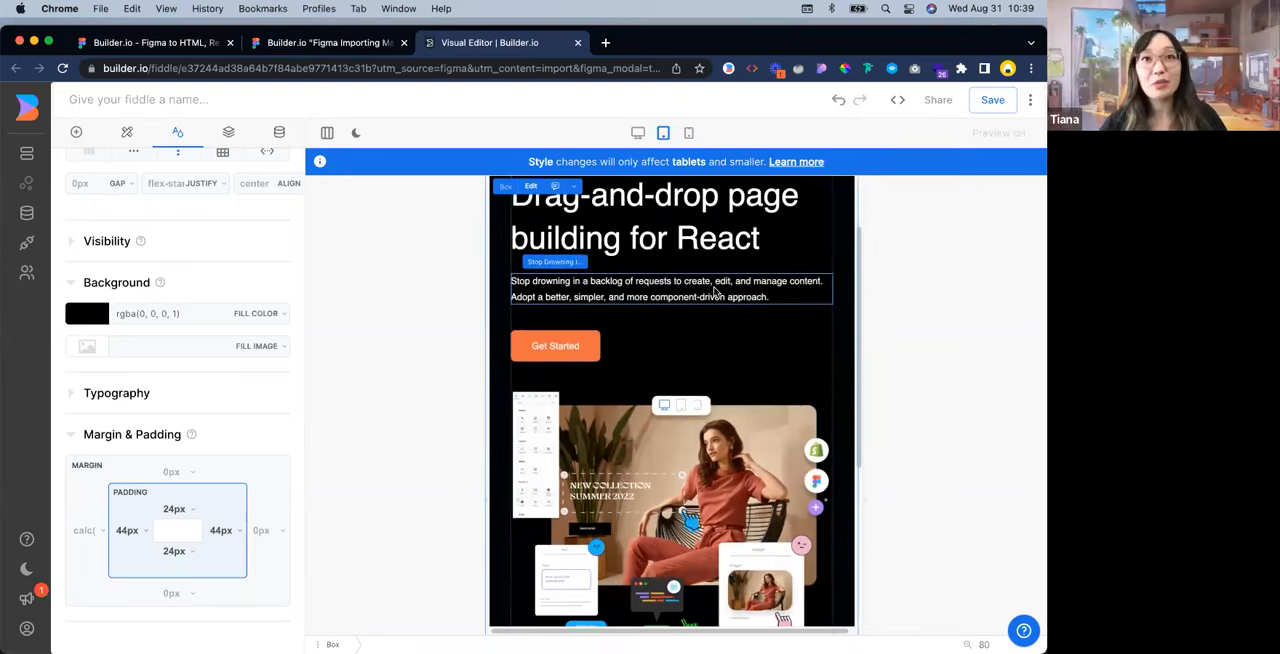
{"action": "scroll", "coordinate": [688, 236], "scroll_direction": "down", "scroll_amount": 1}
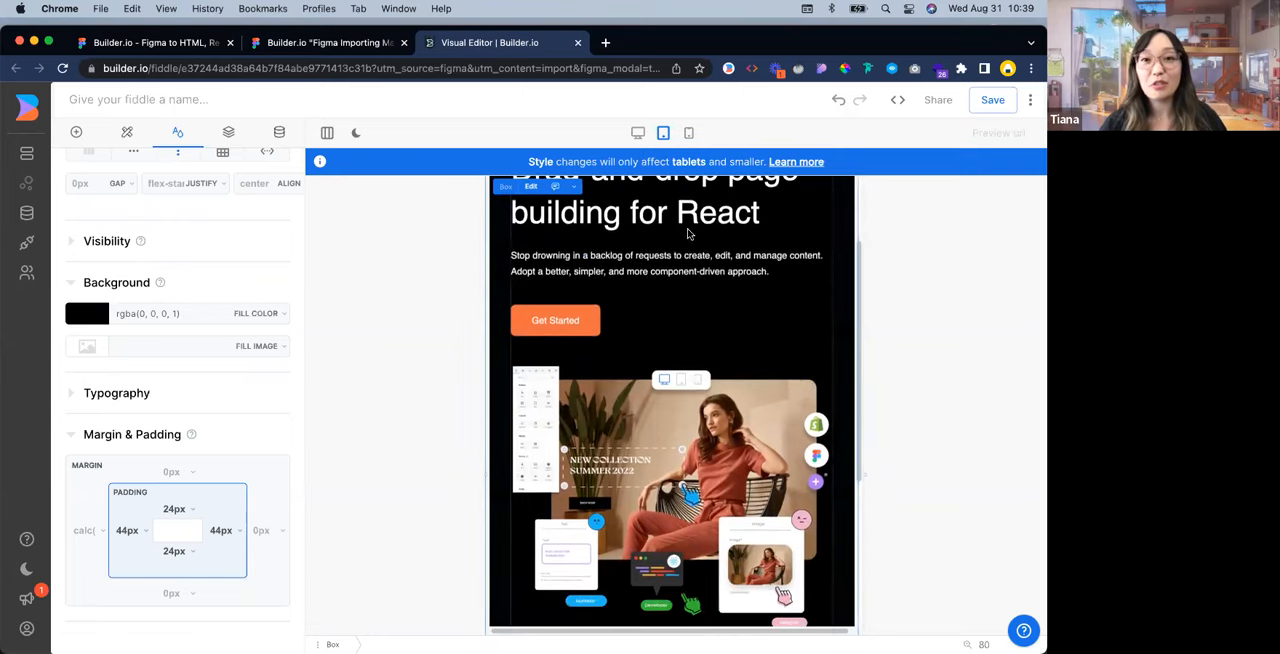
{"action": "scroll", "coordinate": [688, 234], "scroll_direction": "down", "scroll_amount": 8}
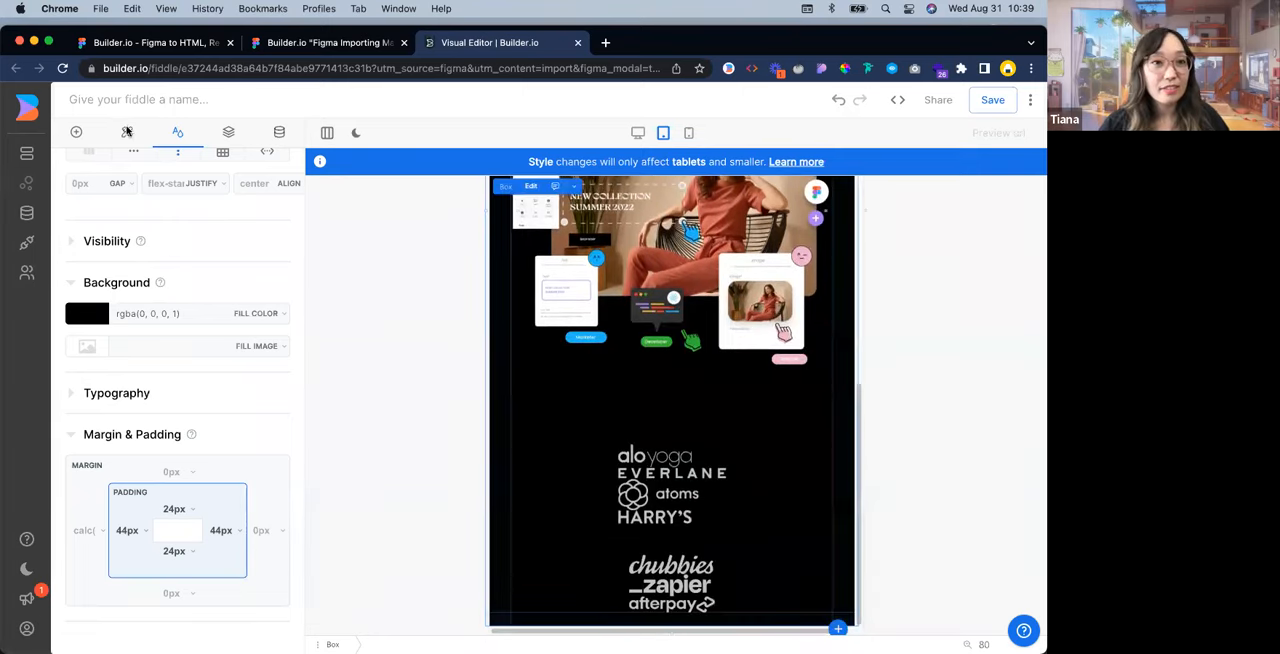
{"action": "scroll", "coordinate": [770, 525], "scroll_direction": "up", "scroll_amount": 1}
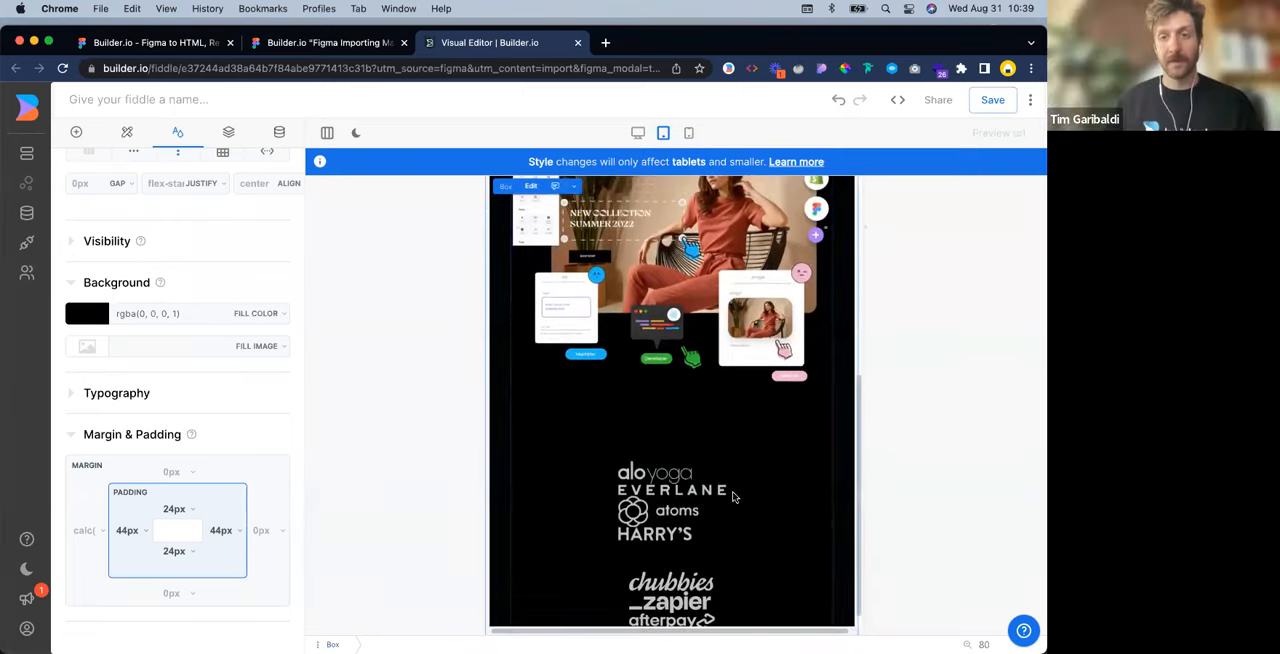
Select the Box holding the logos and compare it with Frame 13 in Figma, returning to the Visual Editor
{"action": "left_click", "coordinate": [684, 556]}
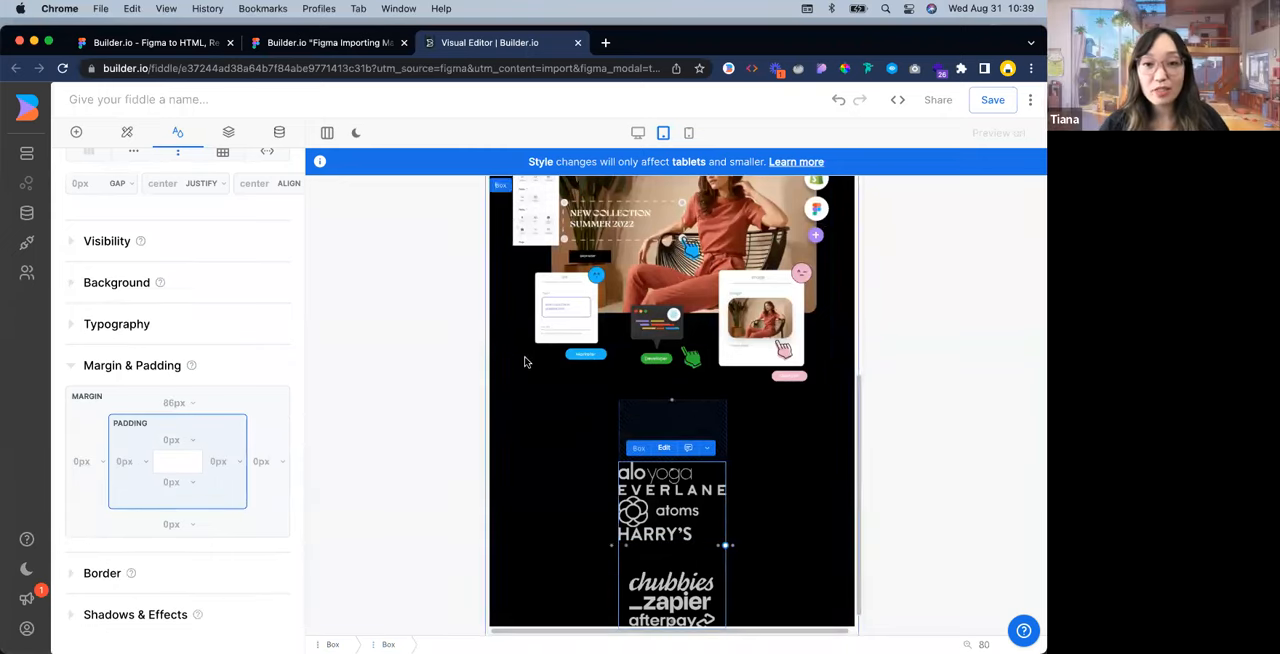
{"action": "left_click", "coordinate": [346, 43]}
{"action": "left_click", "coordinate": [90, 395]}
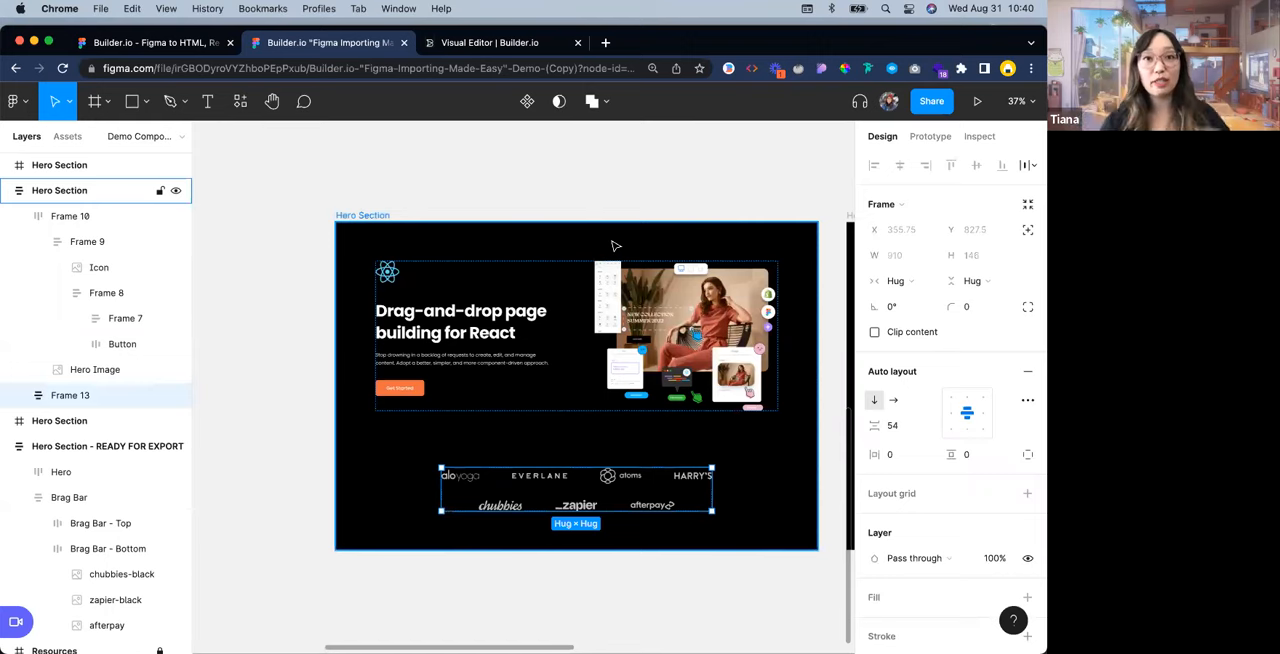
{"action": "left_click", "coordinate": [490, 42]}
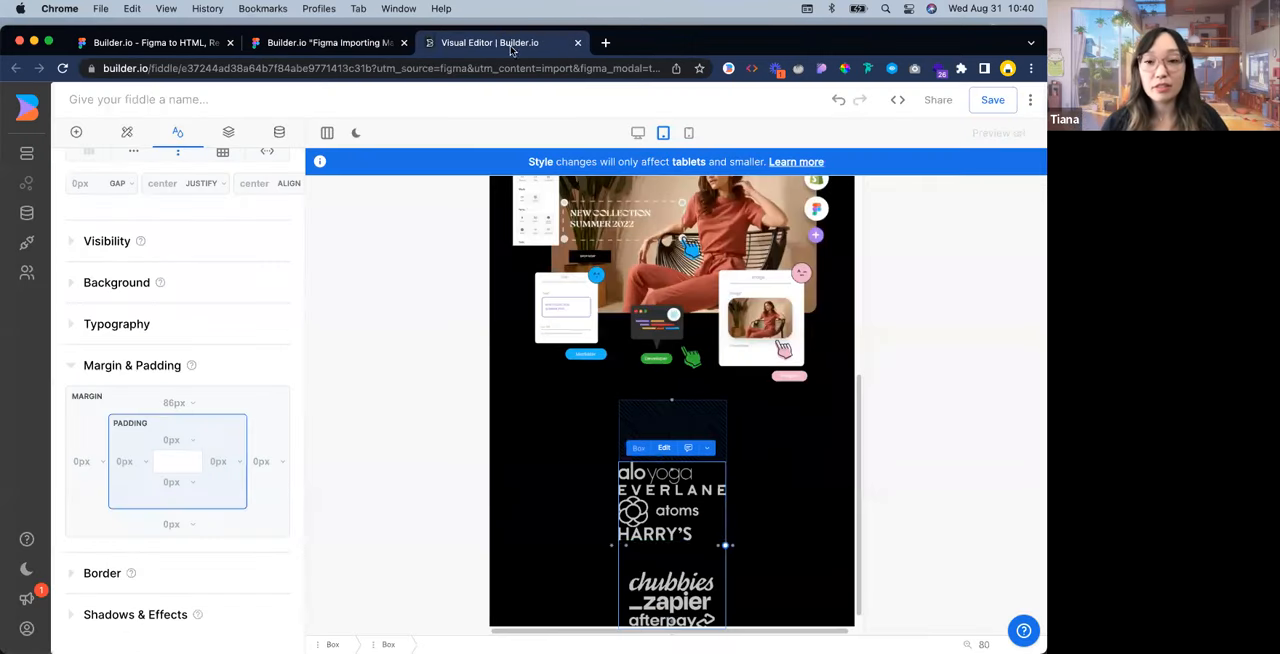
{"action": "left_click", "coordinate": [672, 456]}
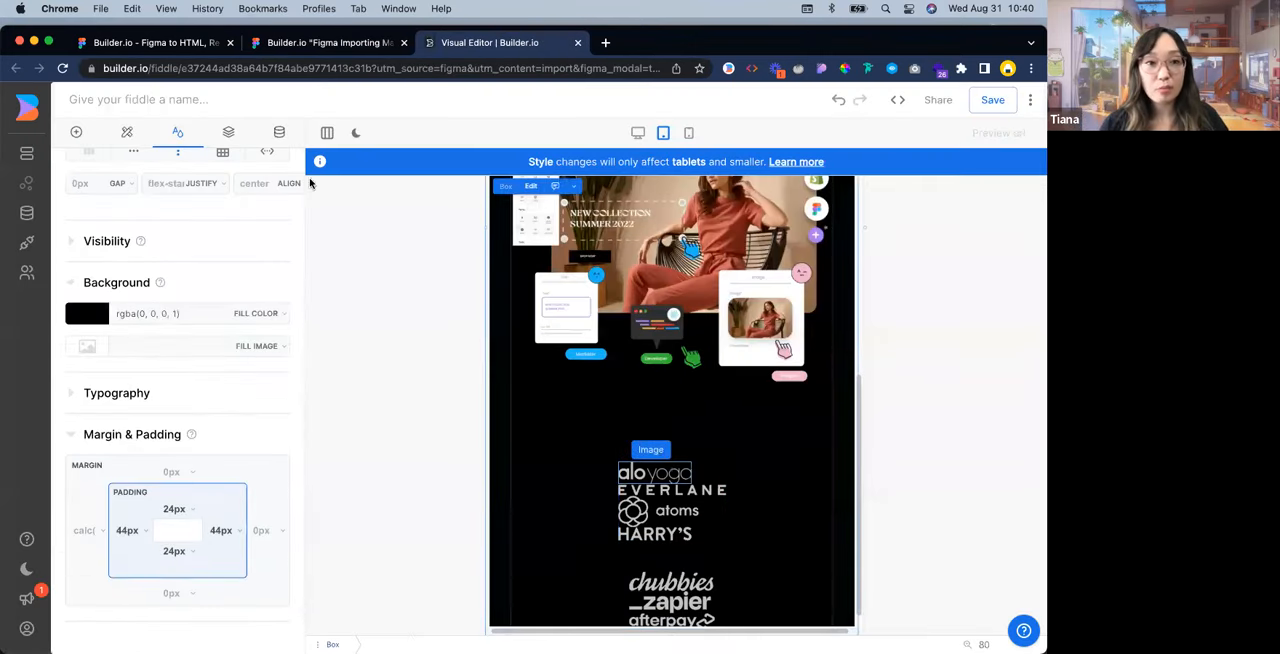
Set the editor layout to Automatic and change the logo Box's inner layout to grid for tablets
{"action": "left_click", "coordinate": [327, 132]}
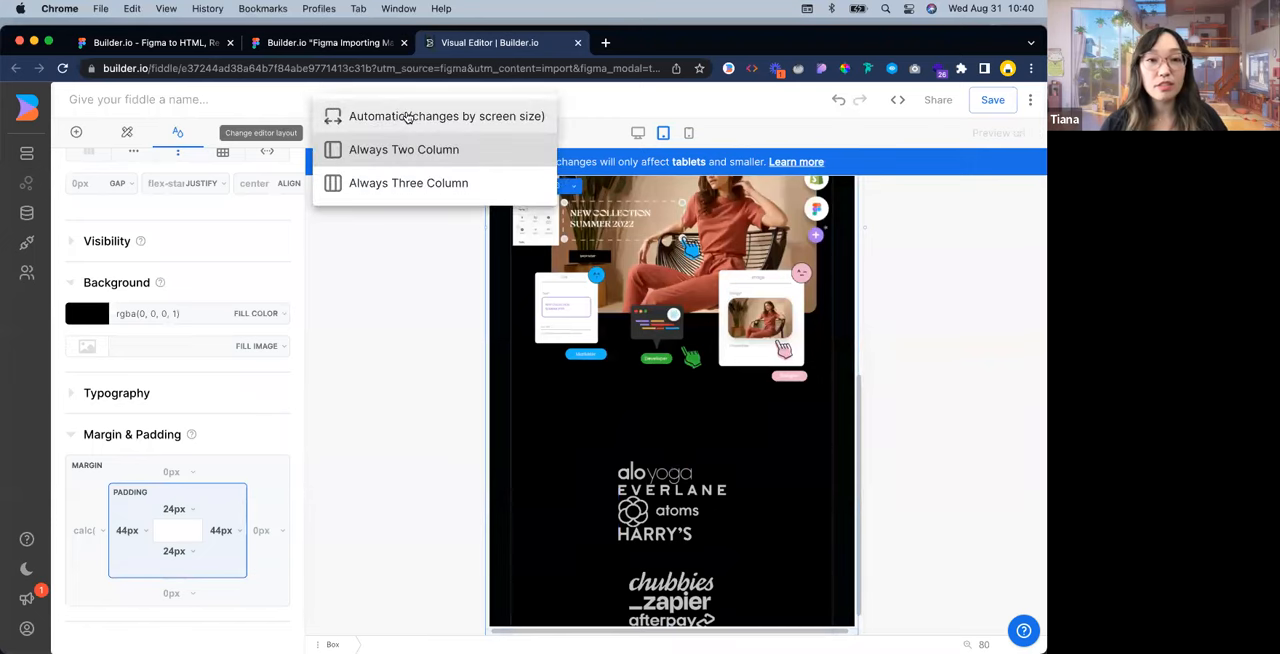
{"action": "left_click", "coordinate": [408, 117]}
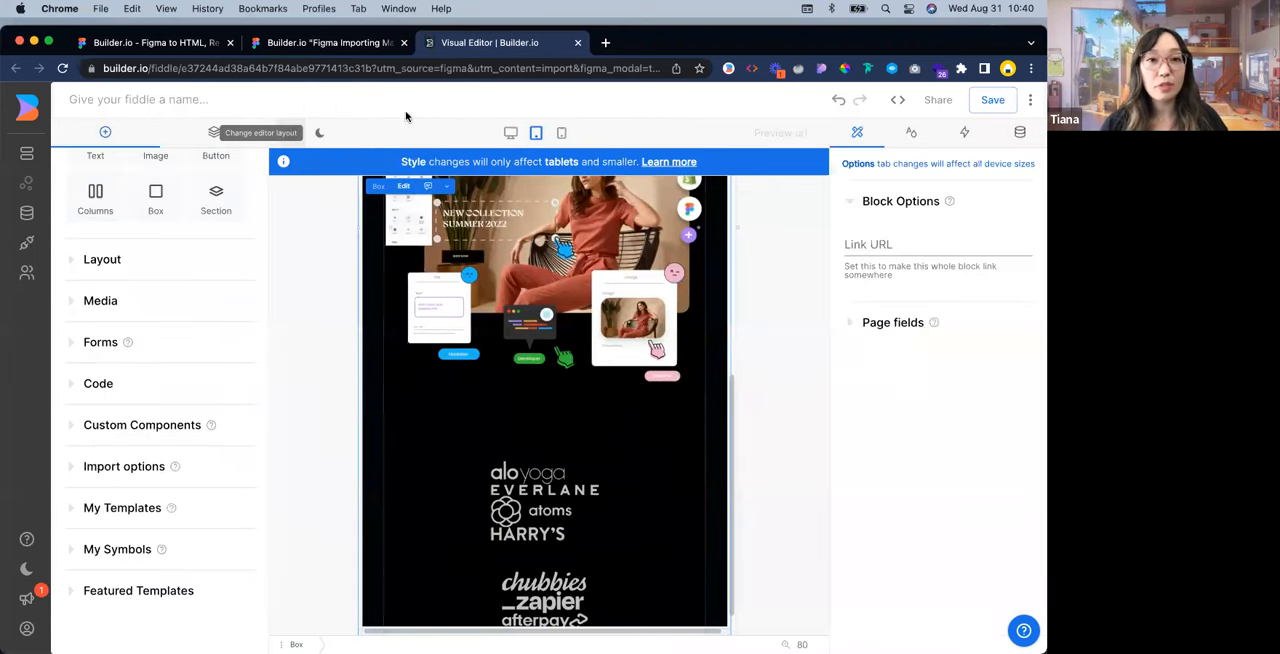
{"action": "left_click", "coordinate": [540, 490]}
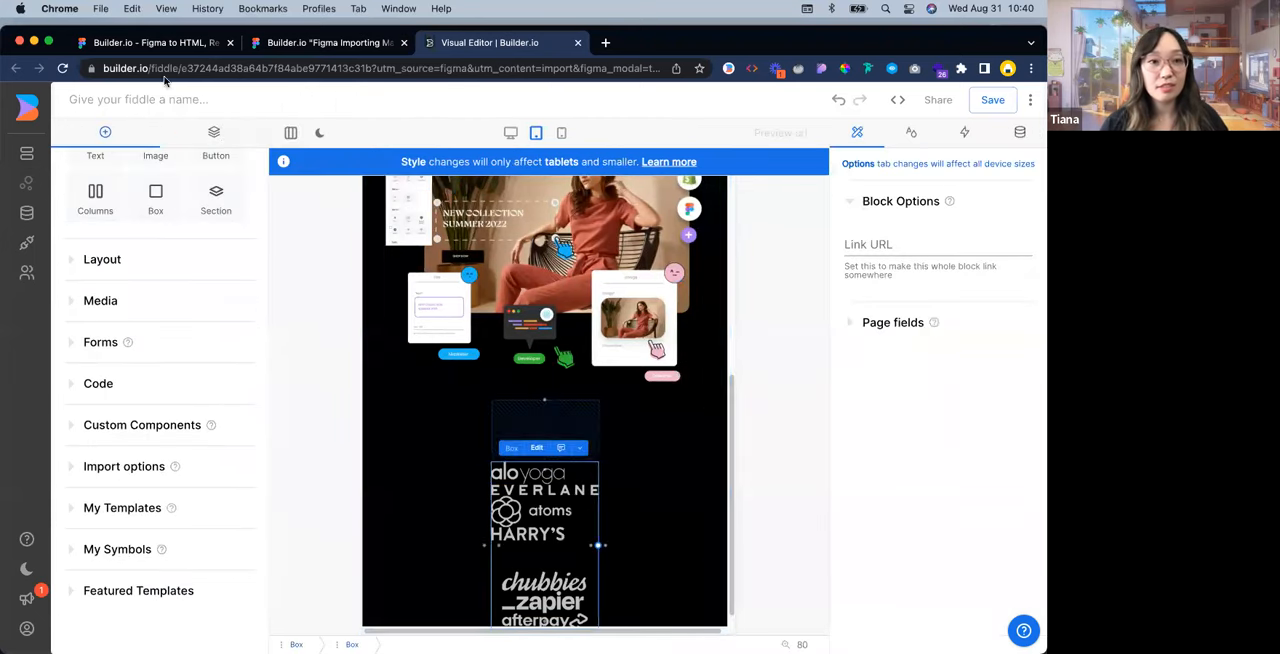
{"action": "left_click", "coordinate": [210, 132]}
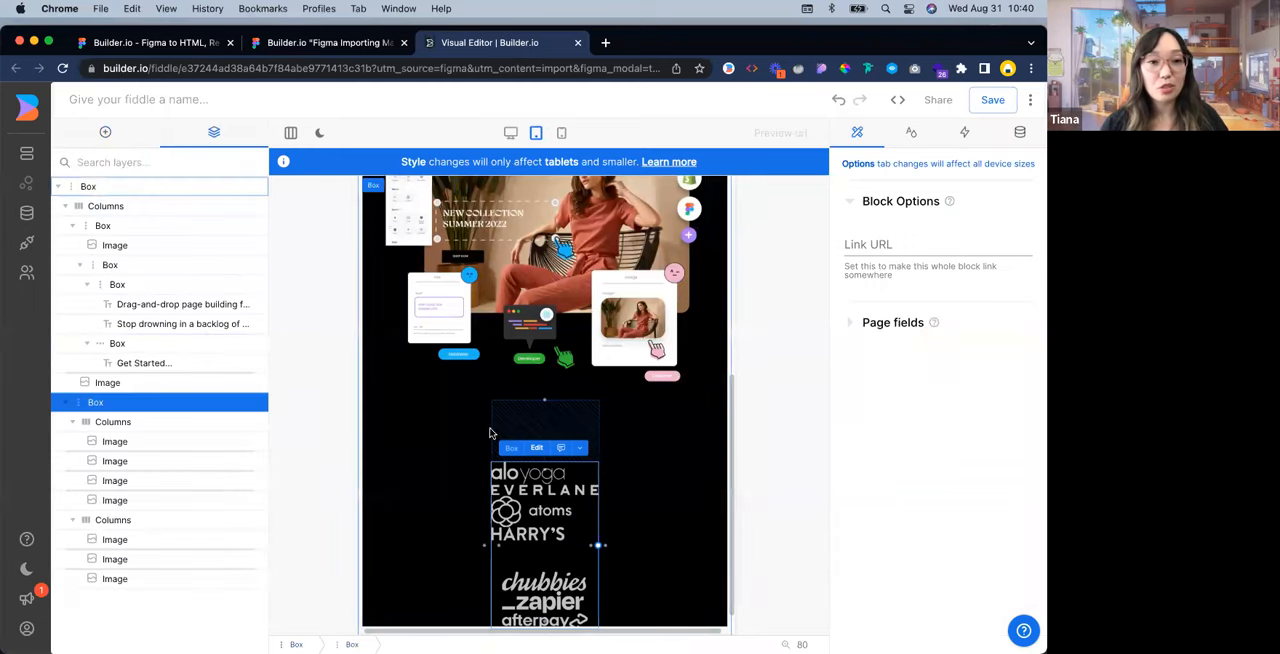
{"action": "left_click", "coordinate": [912, 134]}
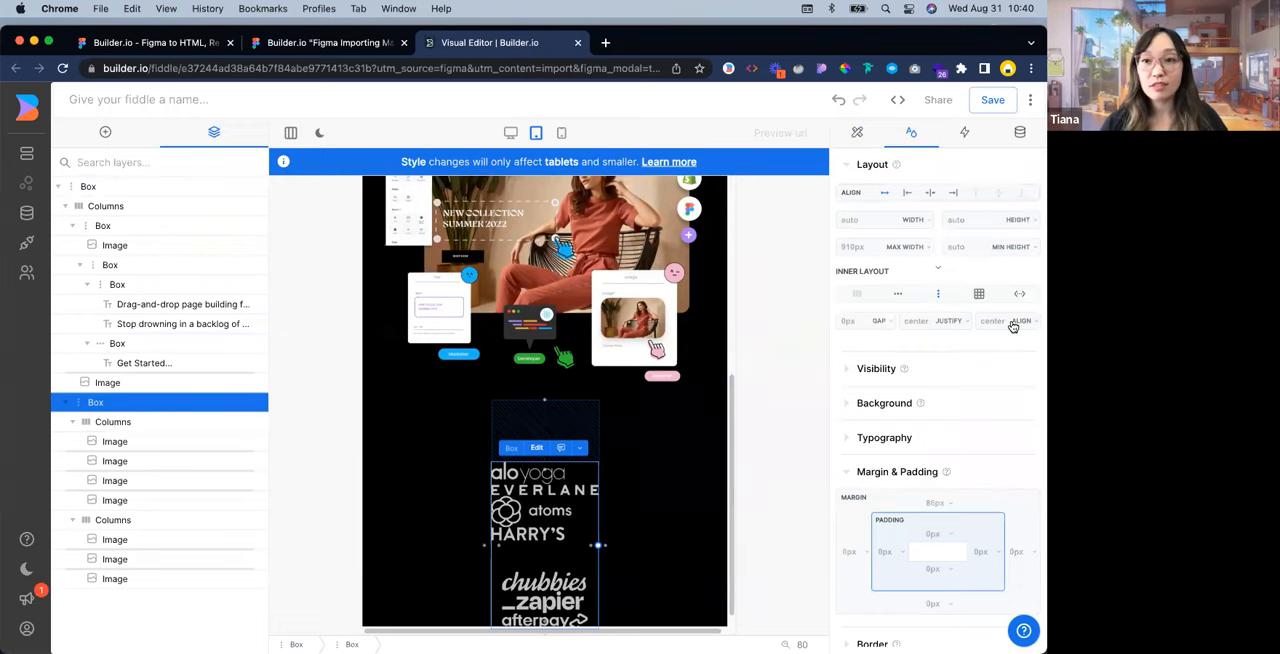
{"action": "left_click", "coordinate": [978, 293]}
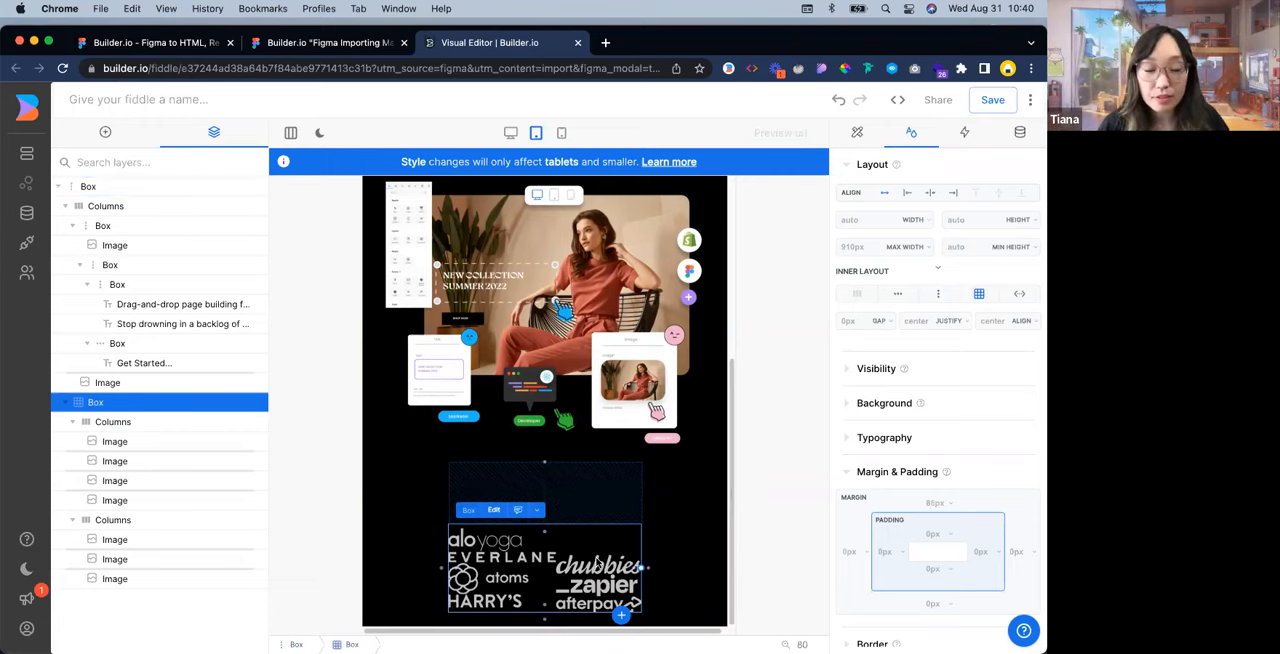
Set the top margin of the second logo Columns to 0 px and align it to the top for tablets
{"action": "left_click", "coordinate": [625, 565]}
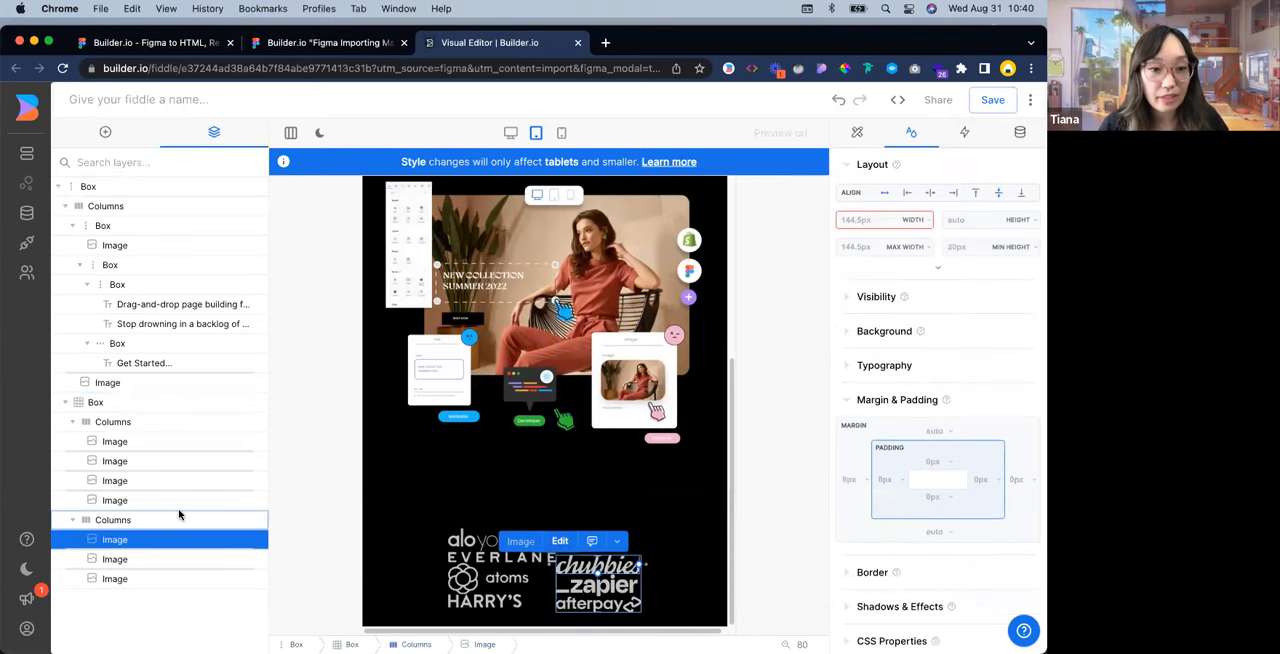
{"action": "left_click", "coordinate": [179, 517]}
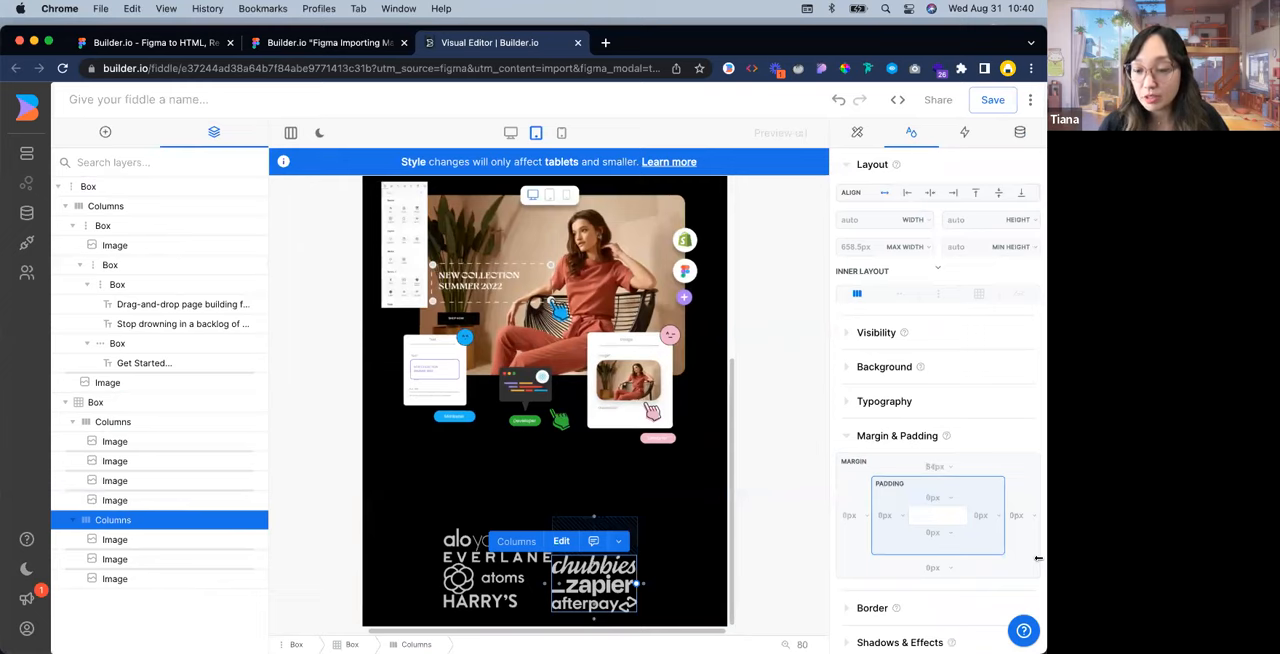
{"action": "type", "text": "0"}
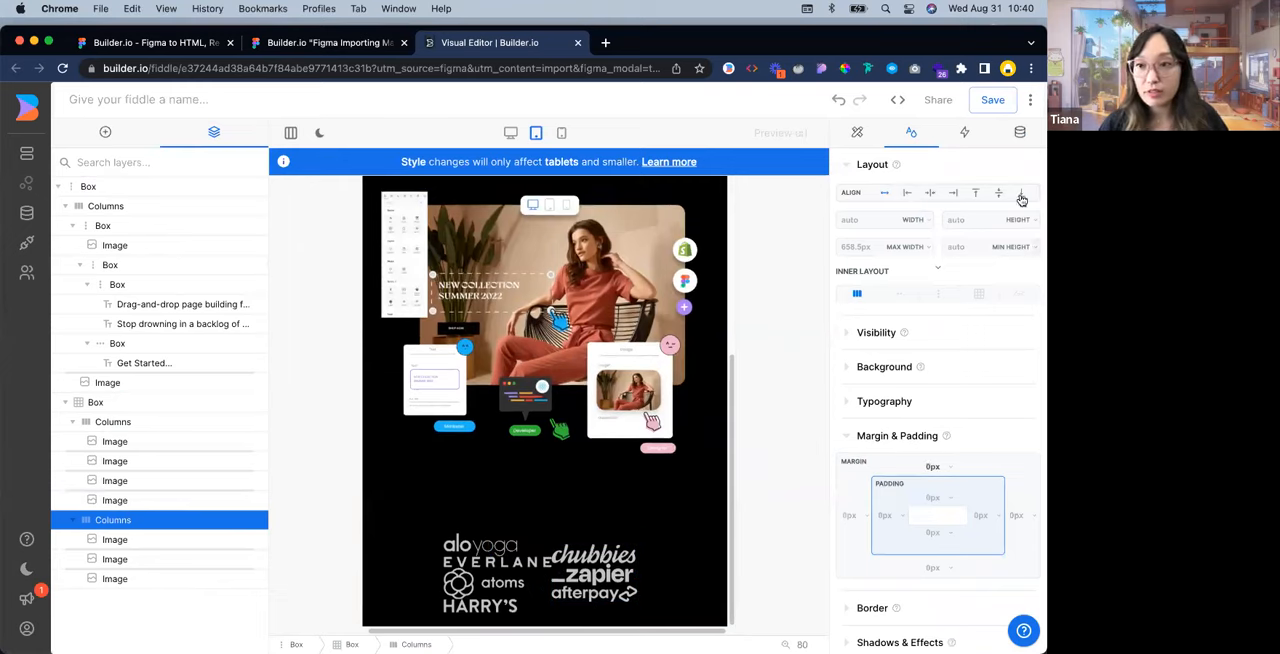
{"action": "left_click", "coordinate": [980, 196]}
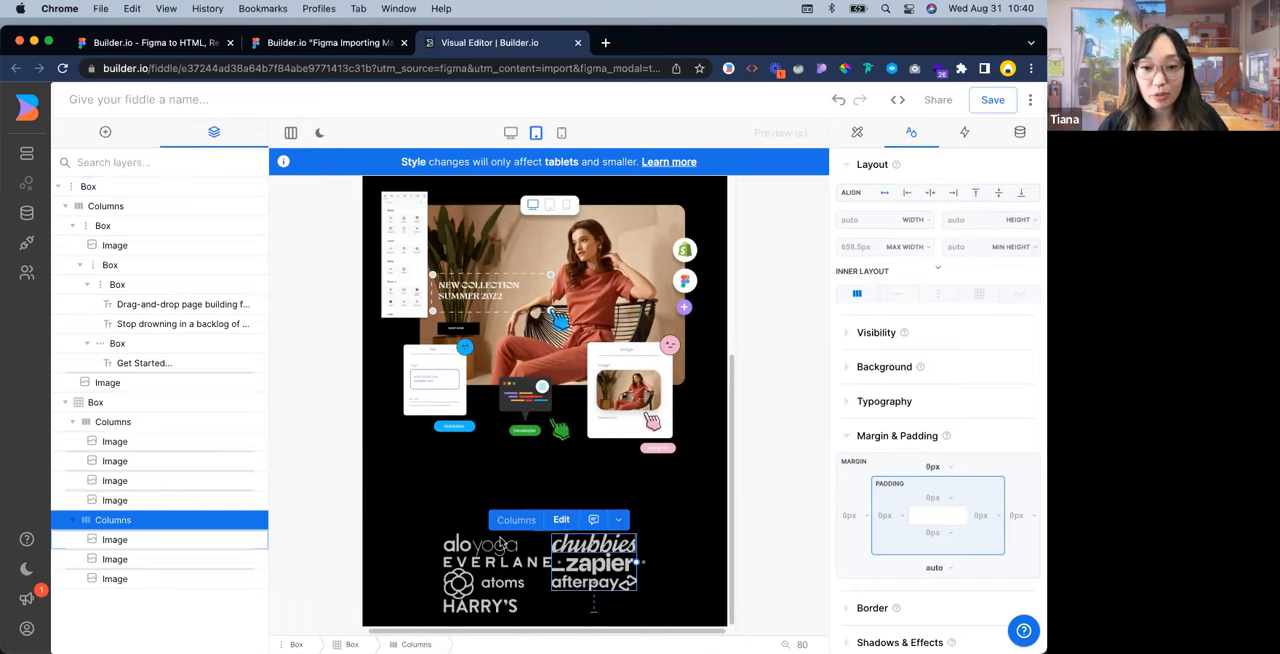
Select all seven logo images and set their bottom margin to 16 px for tablets
{"action": "left_click", "coordinate": [480, 605]}
{"action": "left_click", "coordinate": [593, 583], "text": "shift"}
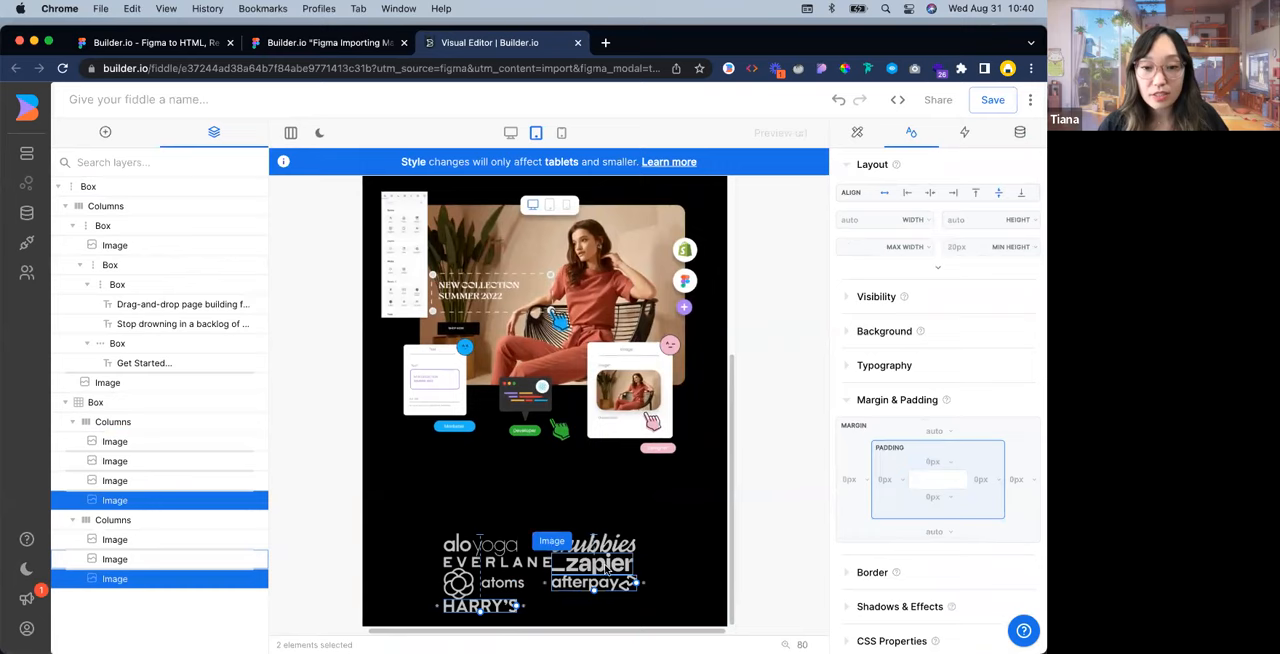
{"action": "left_click", "coordinate": [605, 563], "text": "shift"}
{"action": "left_click", "coordinate": [530, 563], "text": "shift"}
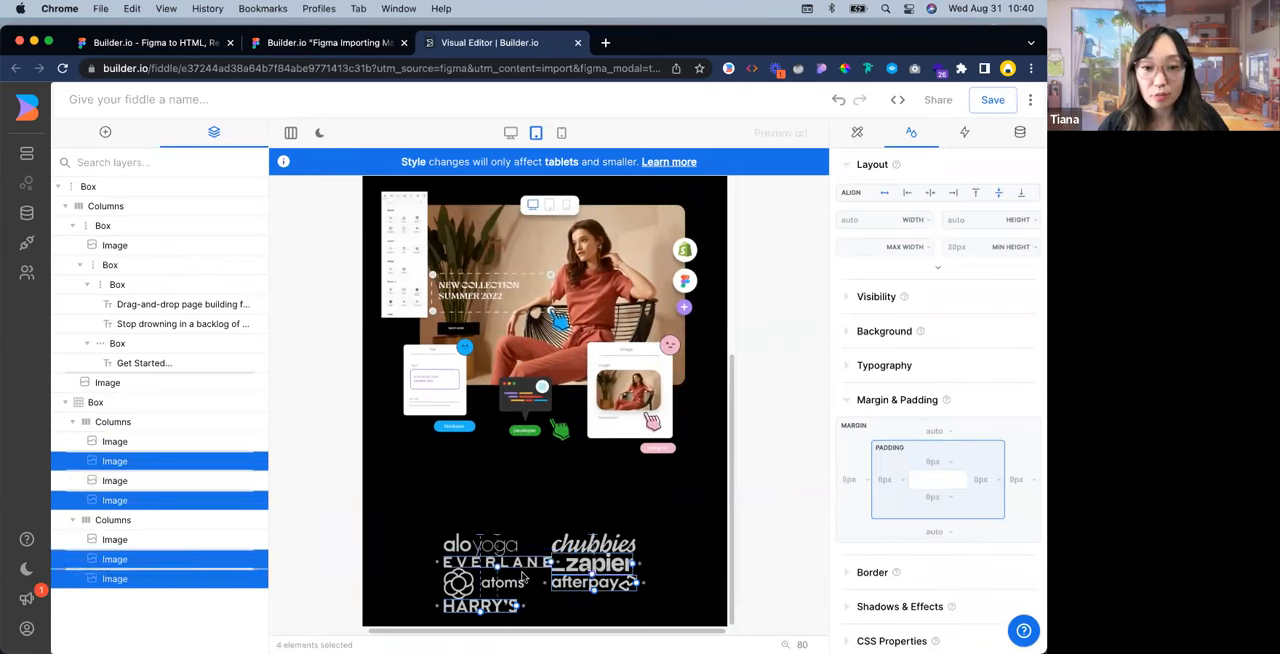
{"action": "left_click", "coordinate": [512, 583], "text": "shift"}
{"action": "left_click", "coordinate": [603, 549], "text": "shift"}
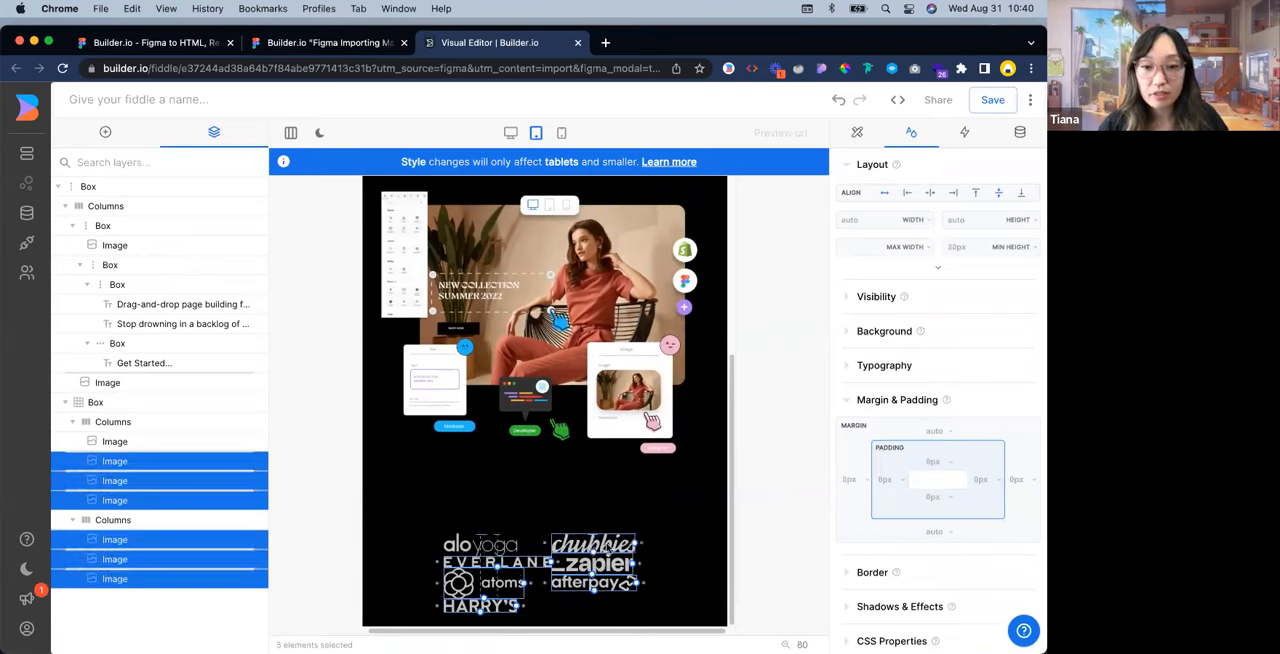
{"action": "left_click", "coordinate": [517, 547], "text": "shift"}
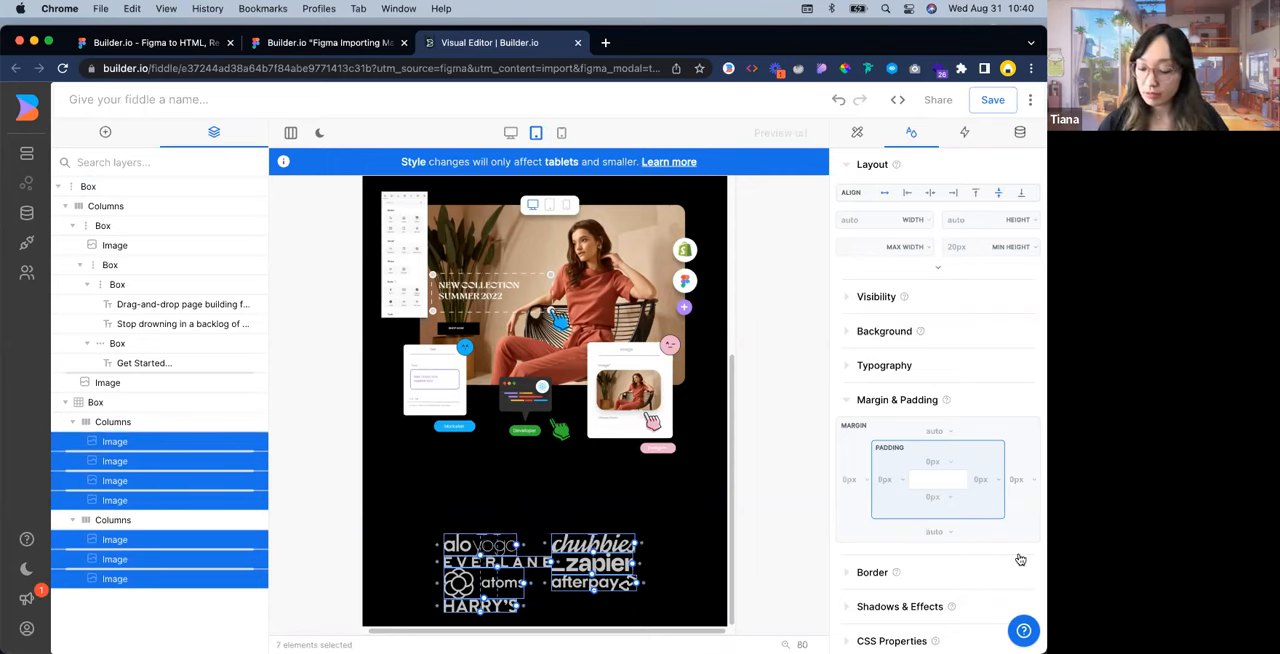
{"action": "type", "text": "16"}
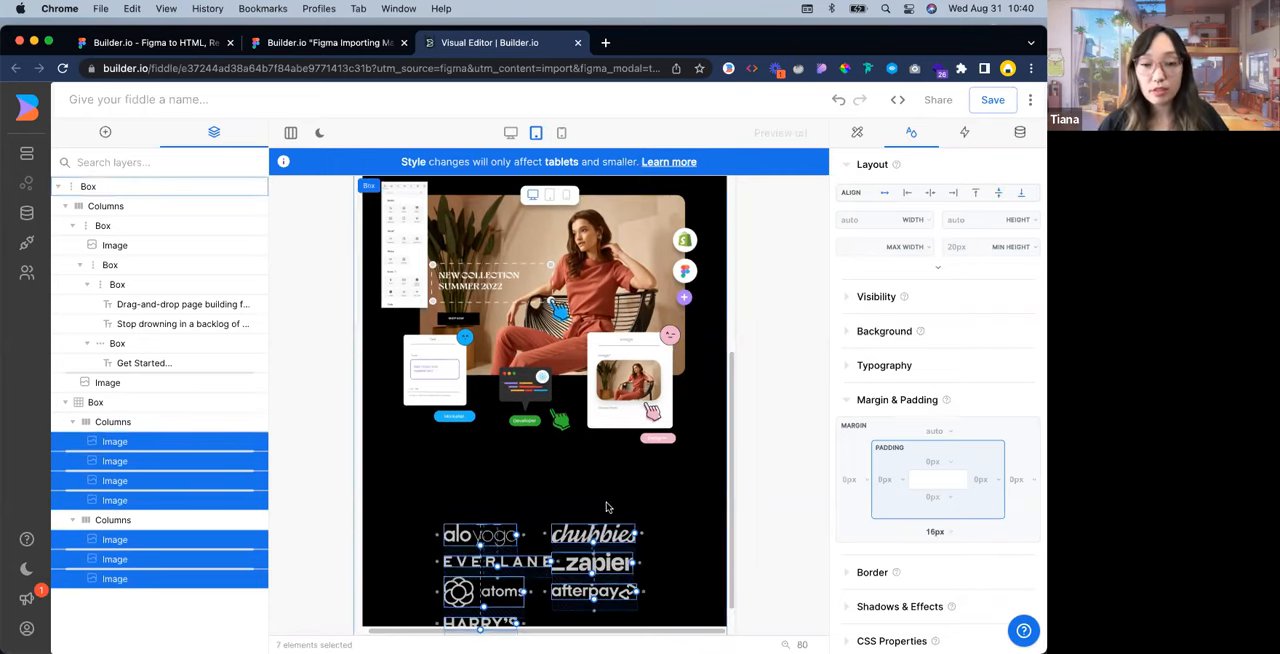
{"action": "scroll", "coordinate": [634, 486], "scroll_direction": "down", "scroll_amount": 1}
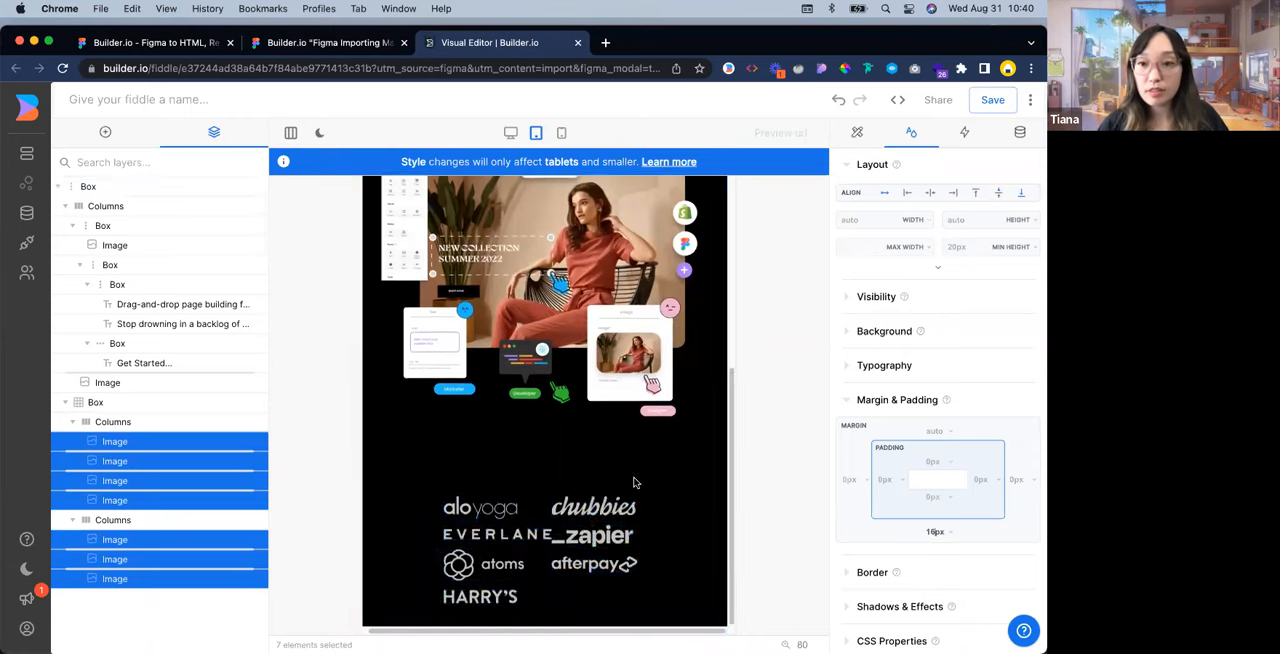
Set the grid gap of the Box holding the logos to 64 px for tablets and review the page
{"action": "left_click", "coordinate": [220, 406]}
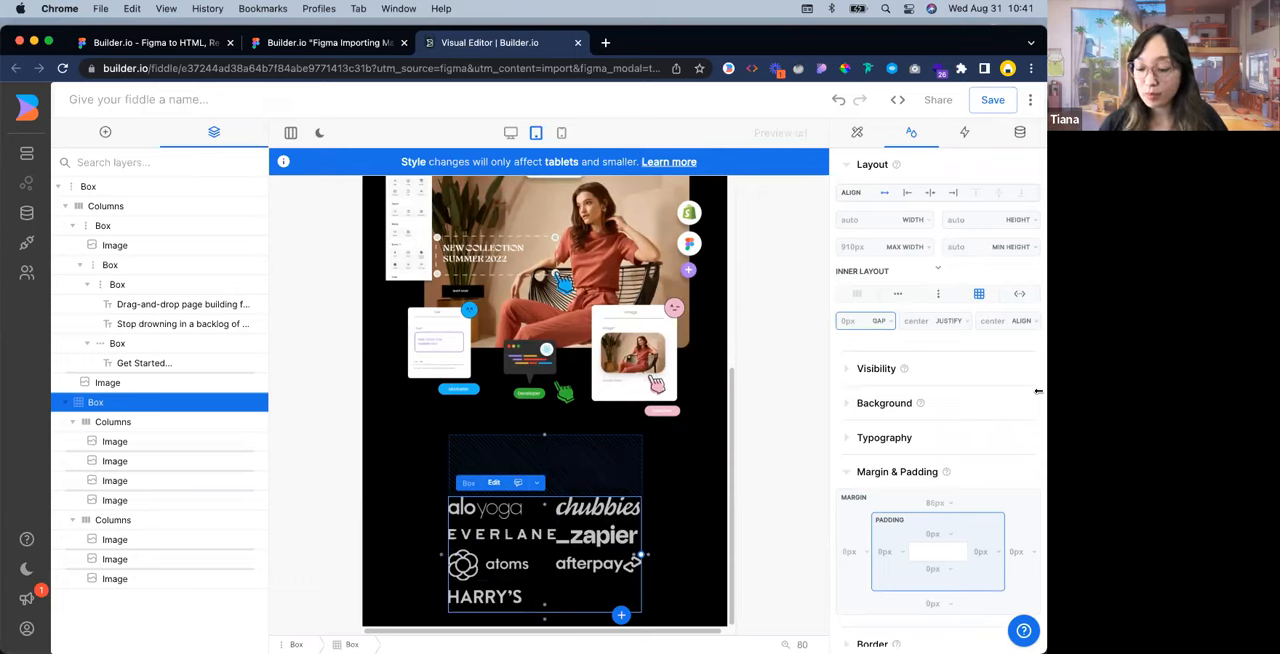
{"action": "type", "text": "64"}
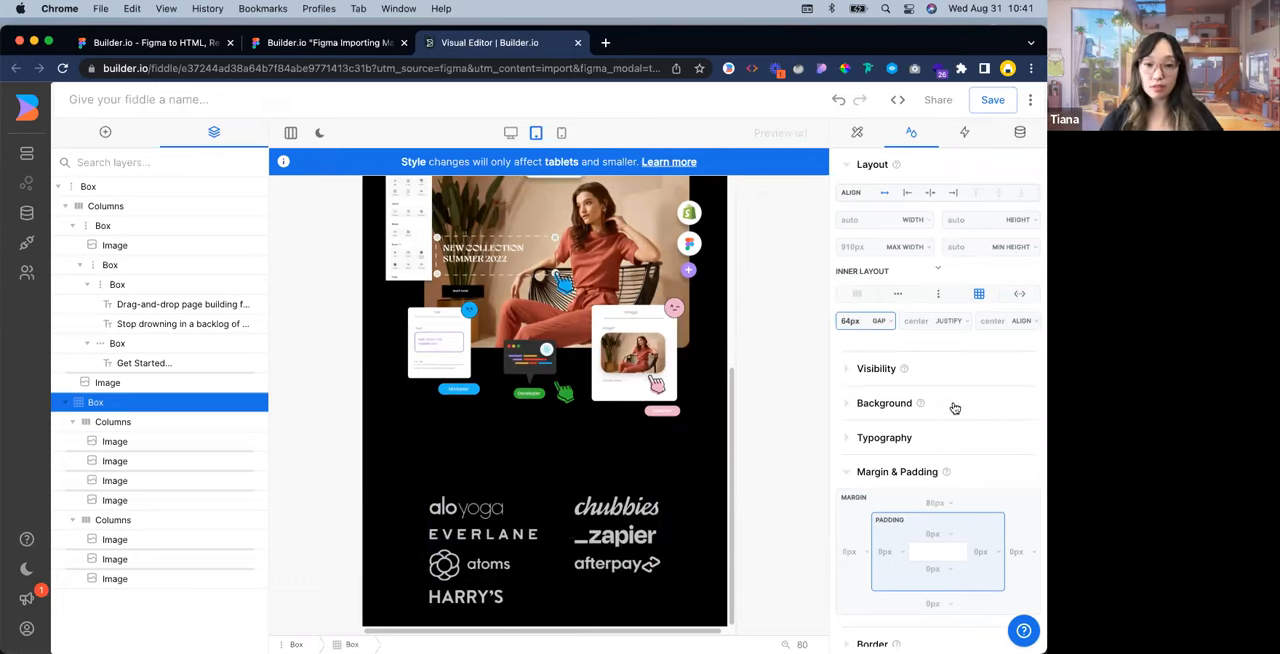
{"action": "scroll", "coordinate": [600, 492], "scroll_direction": "up", "scroll_amount": 5}
{"action": "scroll", "coordinate": [639, 382], "scroll_direction": "down", "scroll_amount": 5}
{"action": "scroll", "coordinate": [655, 380], "scroll_direction": "up", "scroll_amount": 5}
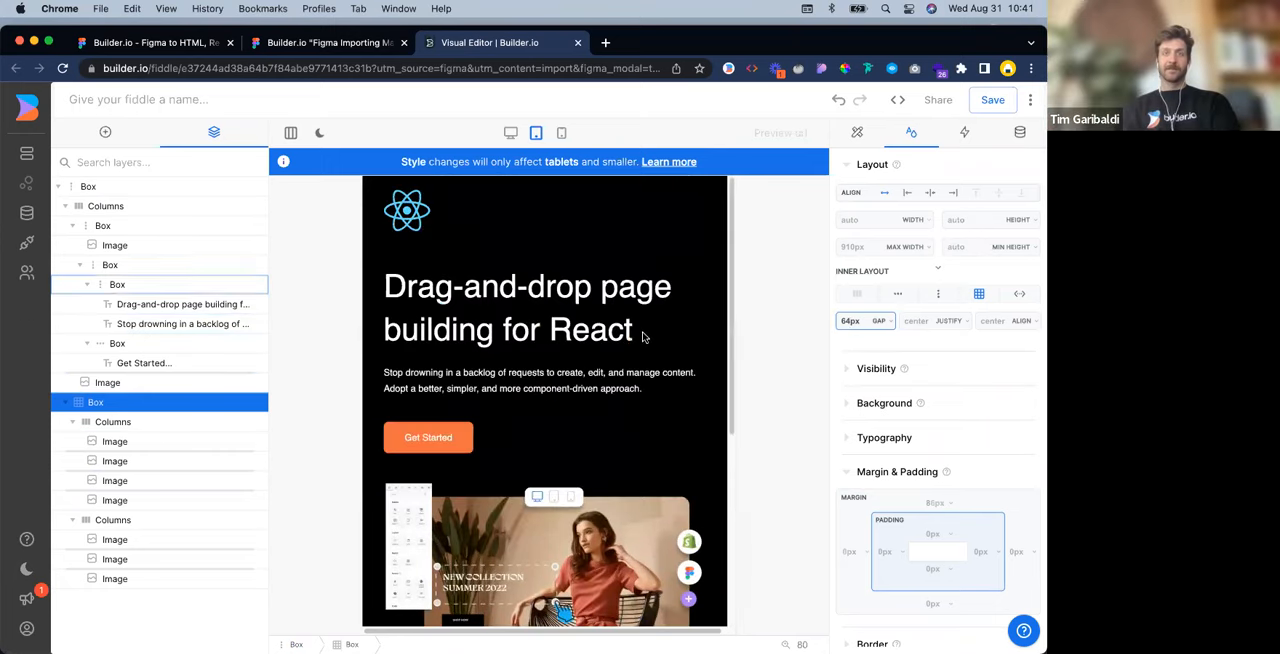
Switch to the mobile view and set the logo Box's grid gap to 0
{"action": "left_click", "coordinate": [563, 133]}
{"action": "scroll", "coordinate": [600, 401], "scroll_direction": "down", "scroll_amount": 5}
{"action": "scroll", "coordinate": [600, 401], "scroll_direction": "down", "scroll_amount": 3}
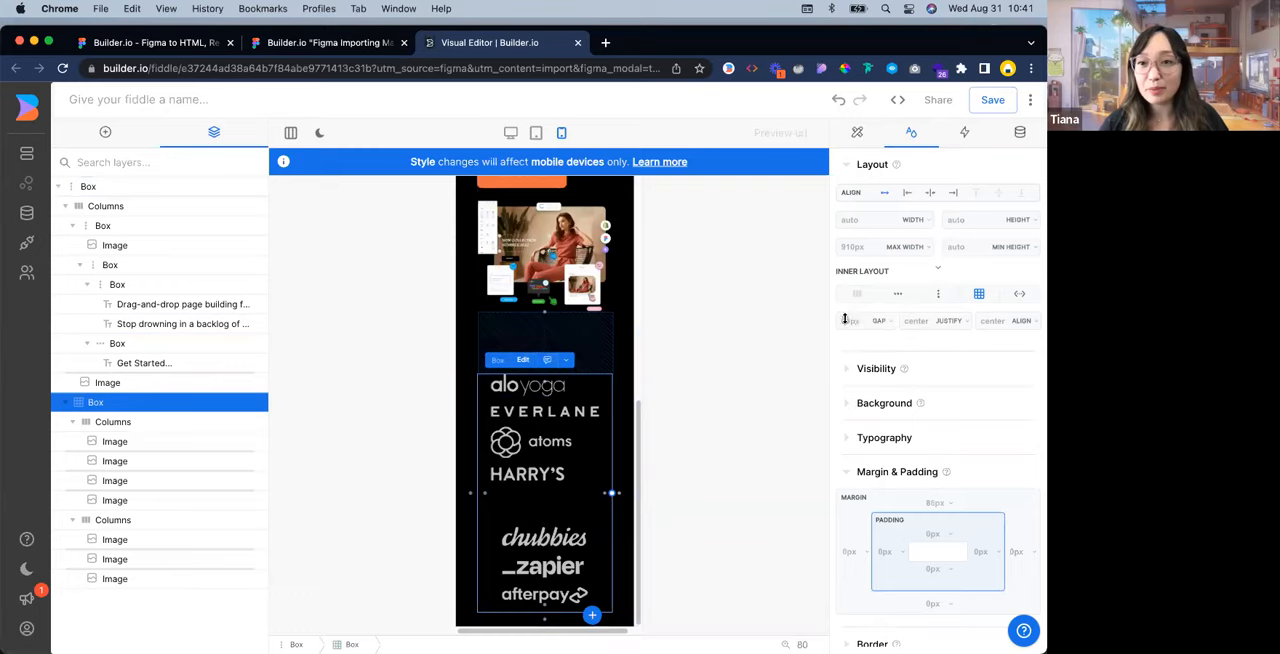
{"action": "type", "text": "0"}
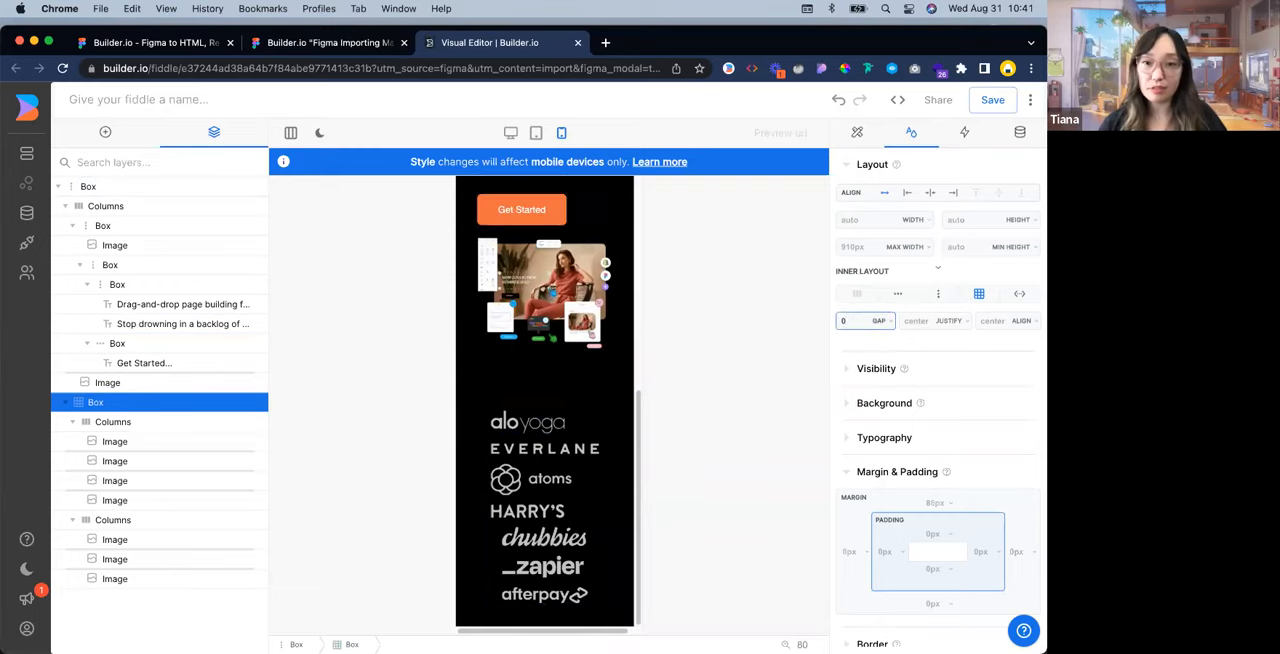
{"action": "left_click", "coordinate": [756, 515]}
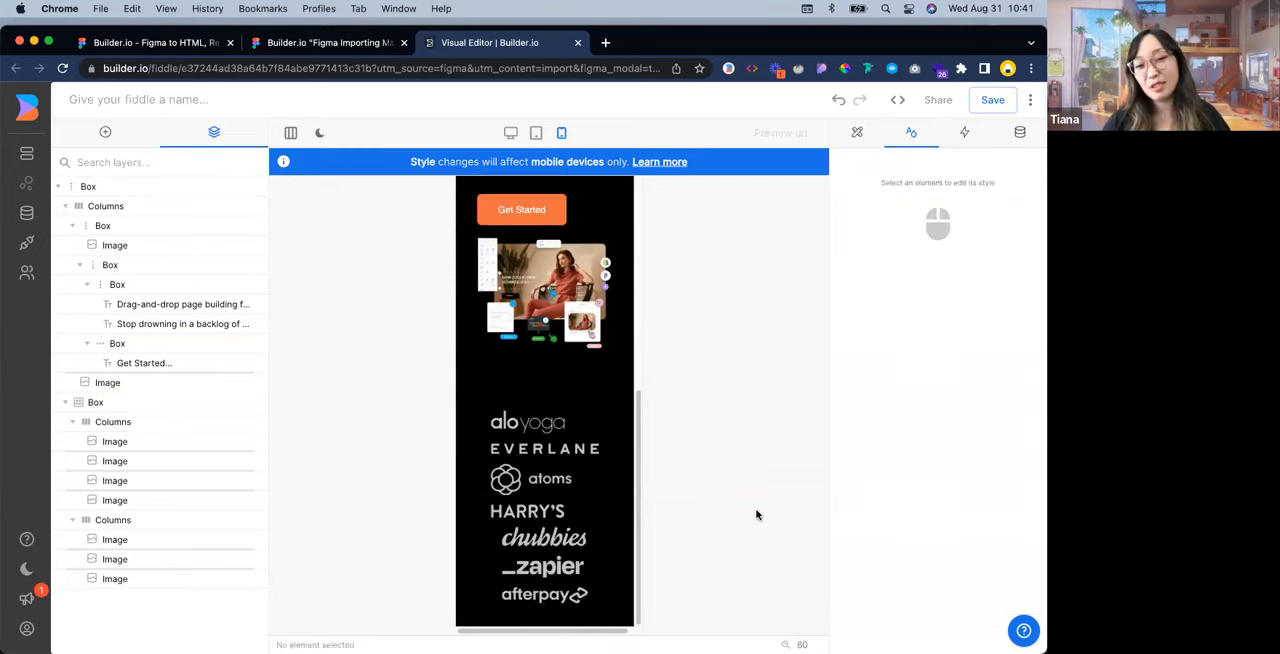
Select all seven logo images and center them horizontally for mobile devices
{"action": "left_click", "coordinate": [560, 594]}
{"action": "left_click", "coordinate": [560, 566], "text": "shift"}
{"action": "left_click", "coordinate": [555, 538], "text": "shift"}
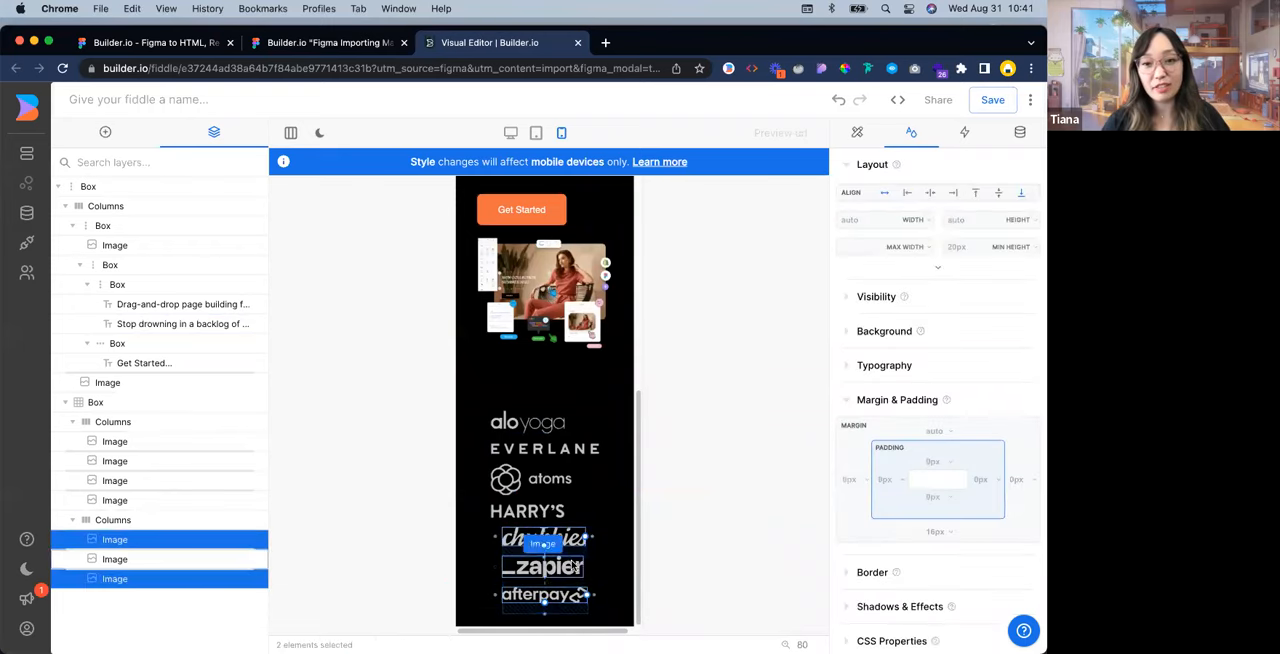
{"action": "left_click", "coordinate": [540, 511], "text": "shift"}
{"action": "left_click", "coordinate": [566, 481], "text": "shift"}
{"action": "left_click", "coordinate": [567, 459], "text": "shift"}
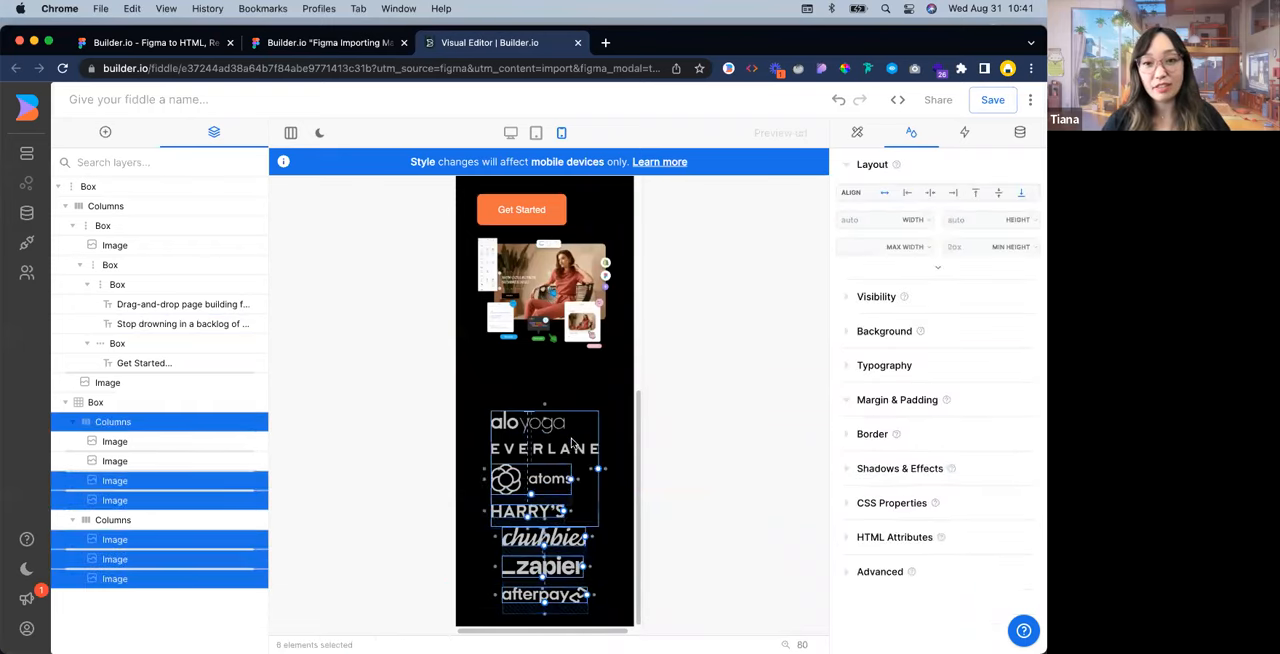
{"action": "left_click", "coordinate": [557, 423], "text": "shift"}
{"action": "left_click", "coordinate": [568, 446], "text": "shift"}
{"action": "left_click", "coordinate": [577, 431], "text": "shift"}
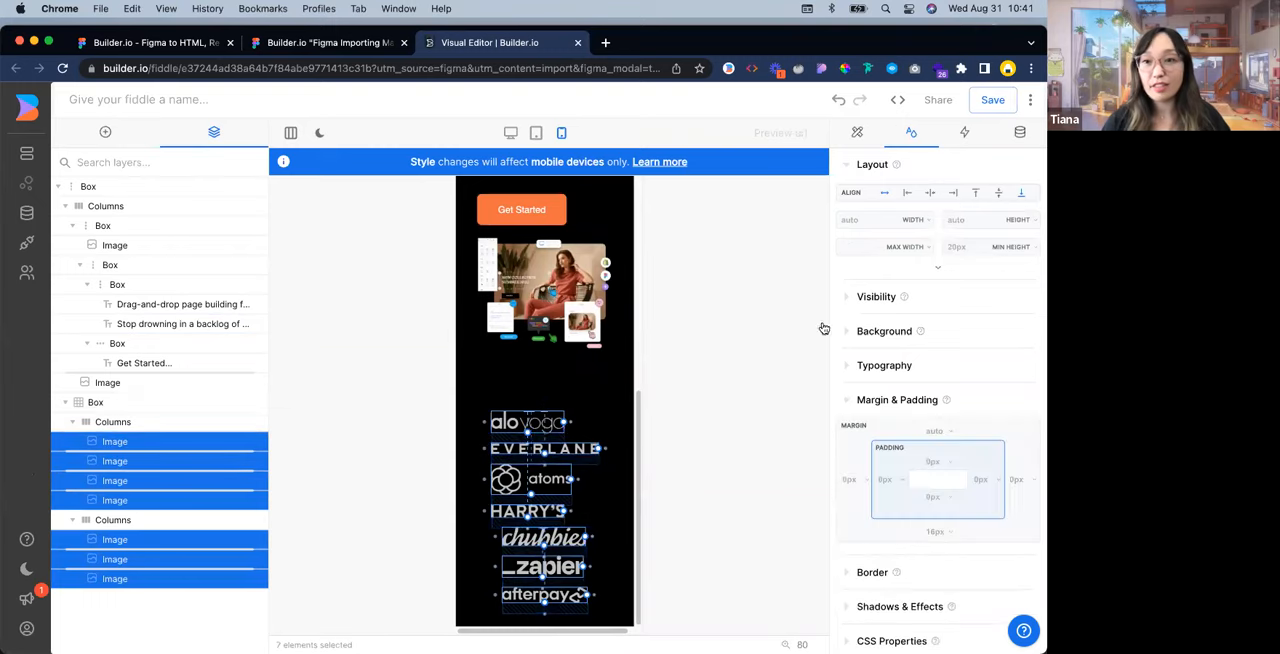
{"action": "left_click", "coordinate": [930, 192]}
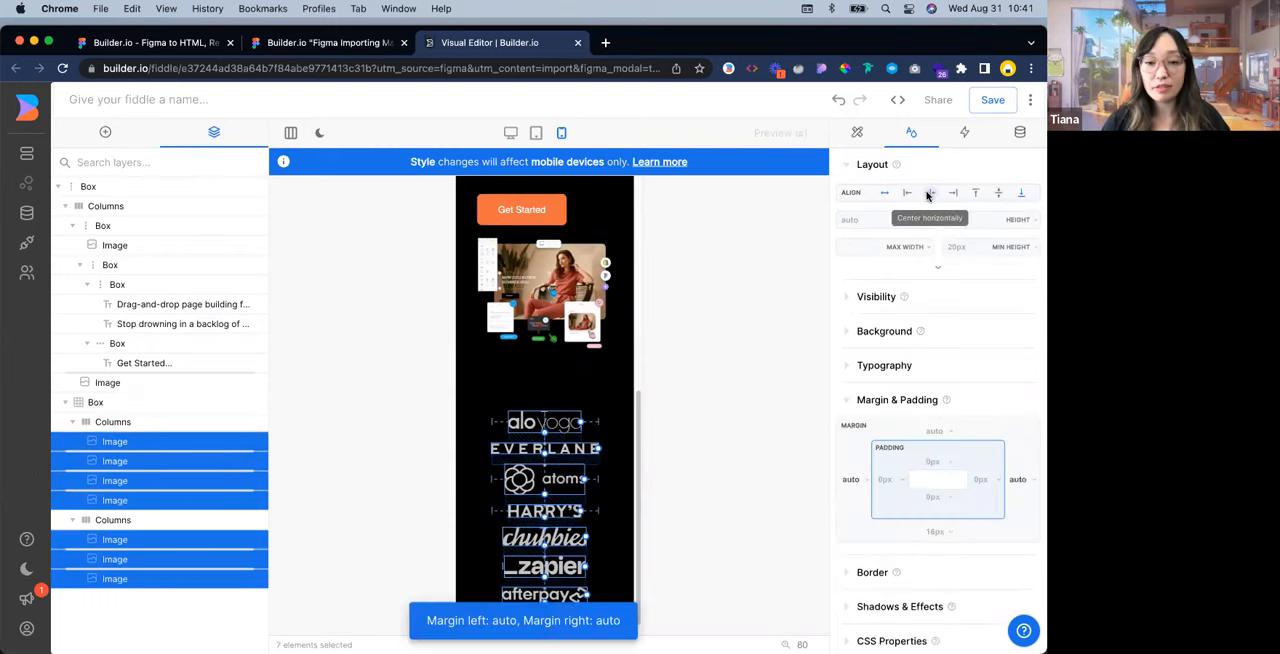
{"action": "left_click", "coordinate": [651, 400]}
Preview the page in the desktop and tablet views, widening the tablet canvas slightly
{"action": "scroll", "coordinate": [590, 347], "scroll_direction": "up", "scroll_amount": 5}
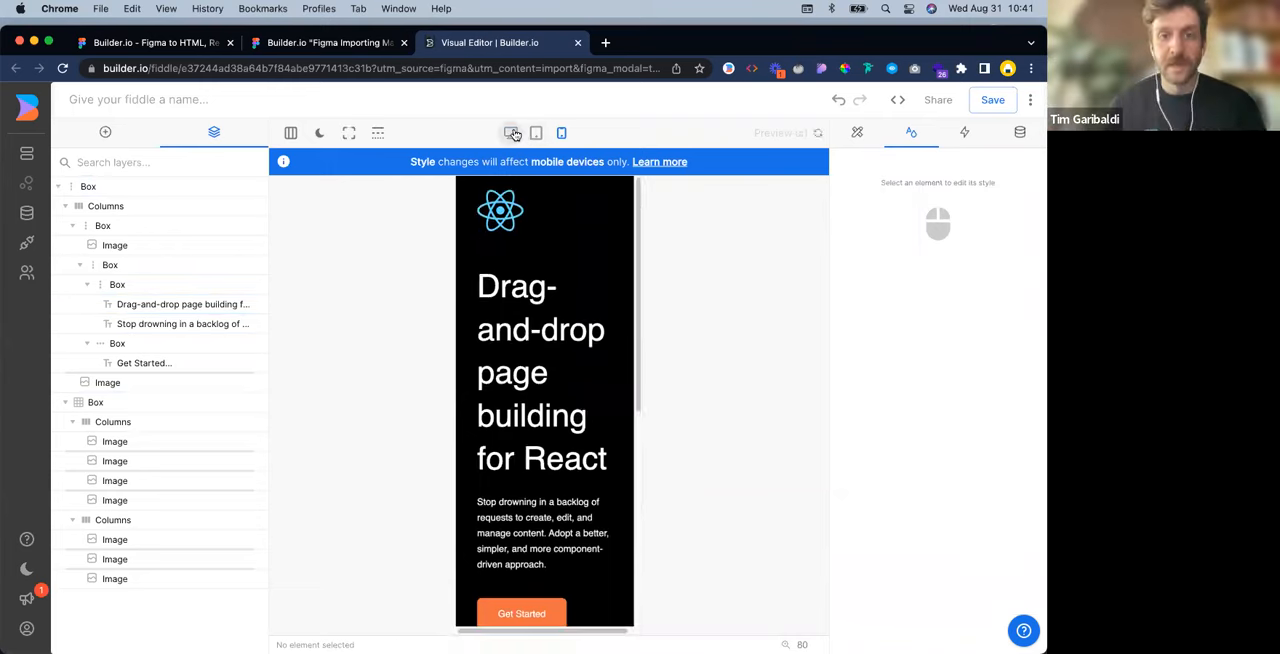
{"action": "left_click", "coordinate": [510, 132]}
{"action": "left_click", "coordinate": [538, 133]}
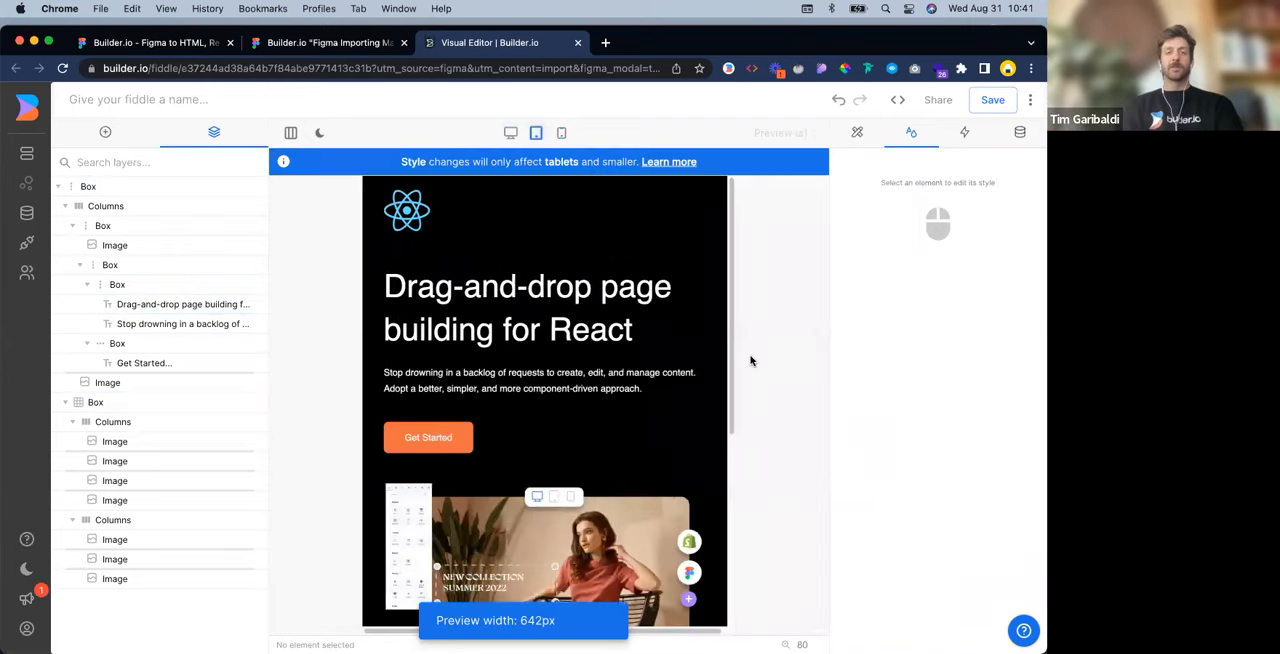
{"action": "mouse_move", "coordinate": [730, 380]}
{"action": "left_mouse_down"}
{"action": "mouse_move", "coordinate": [831, 389]}
{"action": "mouse_move", "coordinate": [751, 385]}
{"action": "left_mouse_up"}
Set the editor layout to Always Two Column and stretch the mobile preview to the full canvas width
{"action": "left_click", "coordinate": [291, 132]}
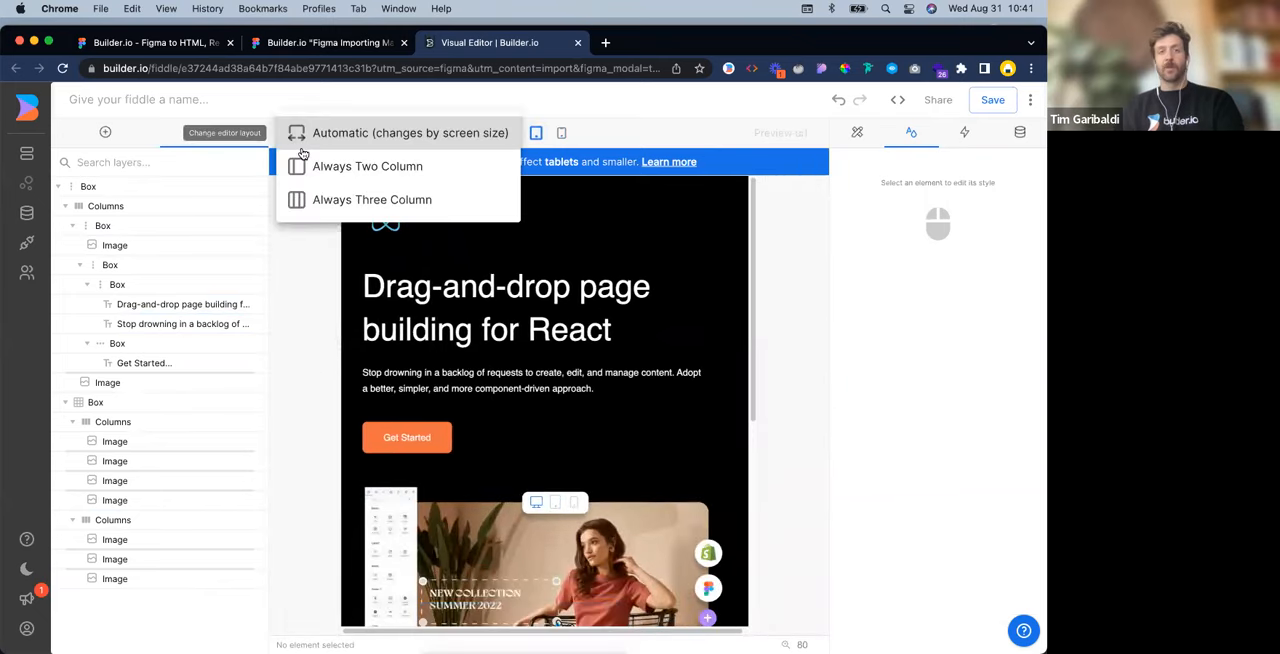
{"action": "left_click", "coordinate": [318, 163]}
{"action": "left_click", "coordinate": [688, 133]}
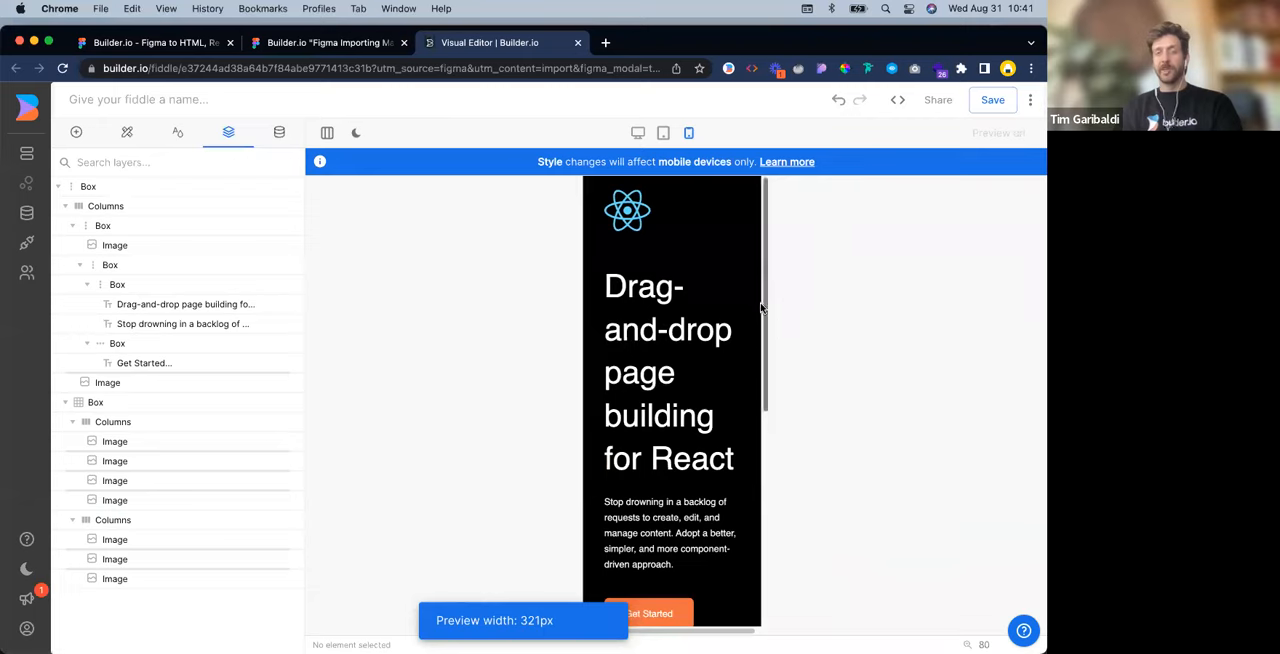
{"action": "left_click_drag", "start_coordinate": [771, 298], "coordinate": [1036, 379]}
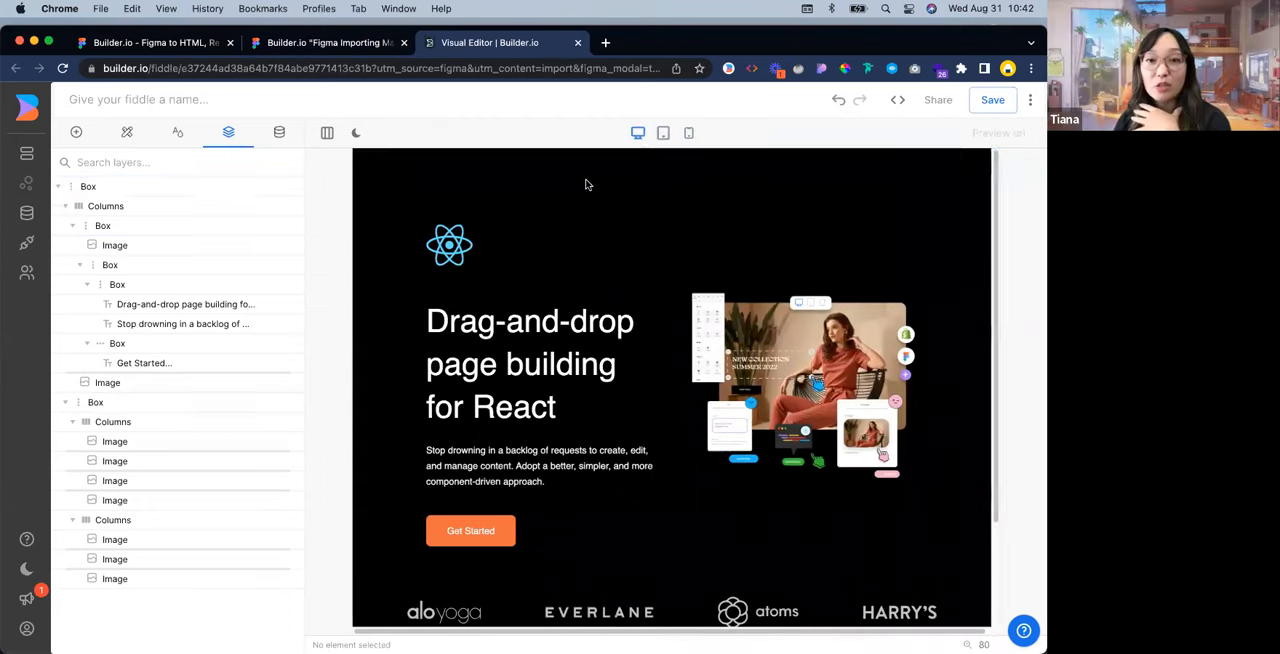
Compare the page in the mobile, tablet and desktop views, and narrow the desktop preview to check its responsiveness
{"action": "left_click", "coordinate": [663, 133]}
{"action": "left_click", "coordinate": [689, 133]}
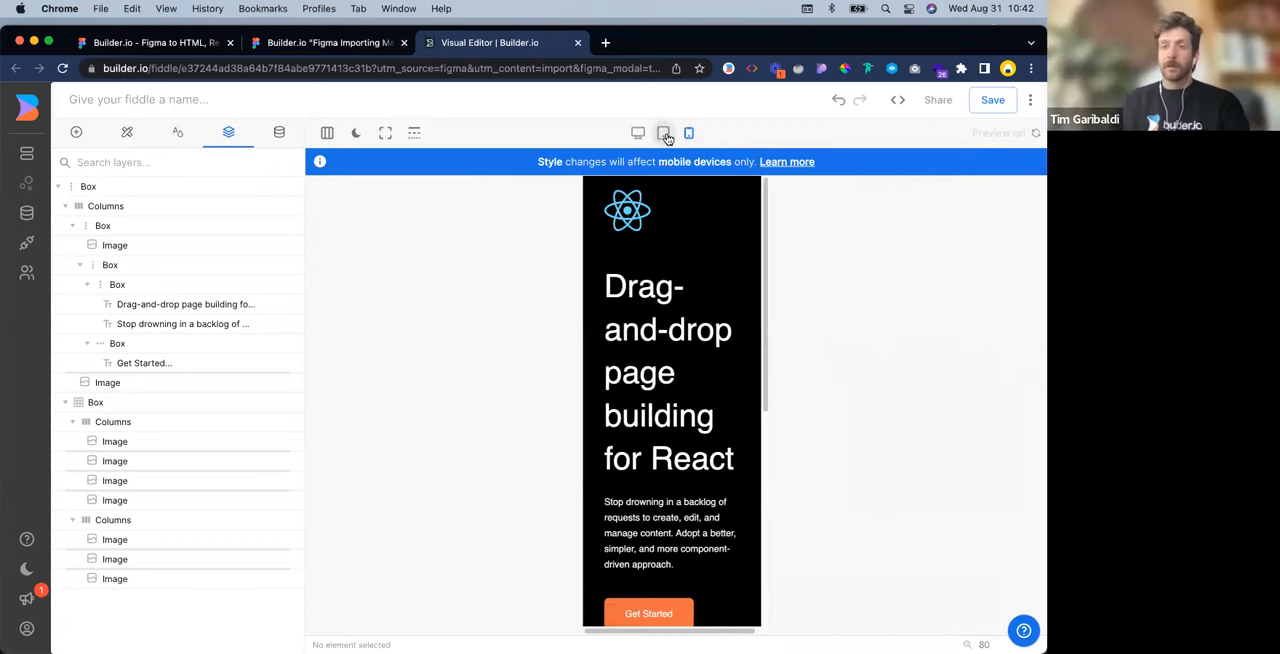
{"action": "left_click", "coordinate": [664, 133]}
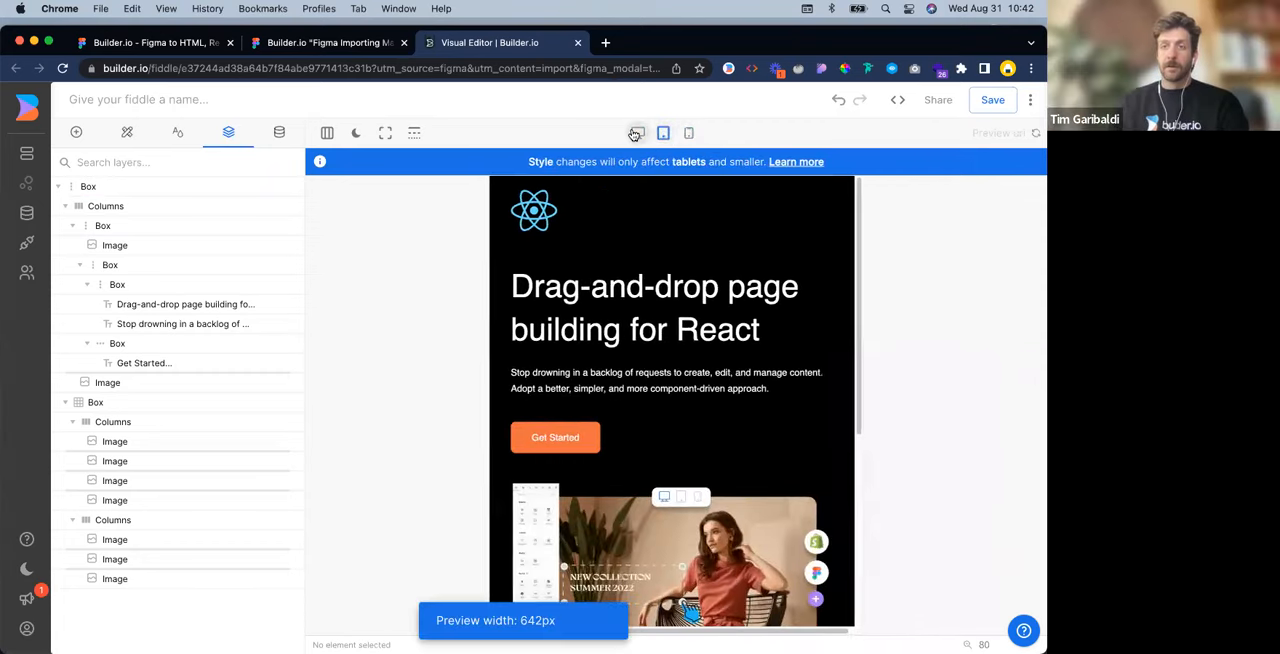
{"action": "left_click", "coordinate": [636, 133]}
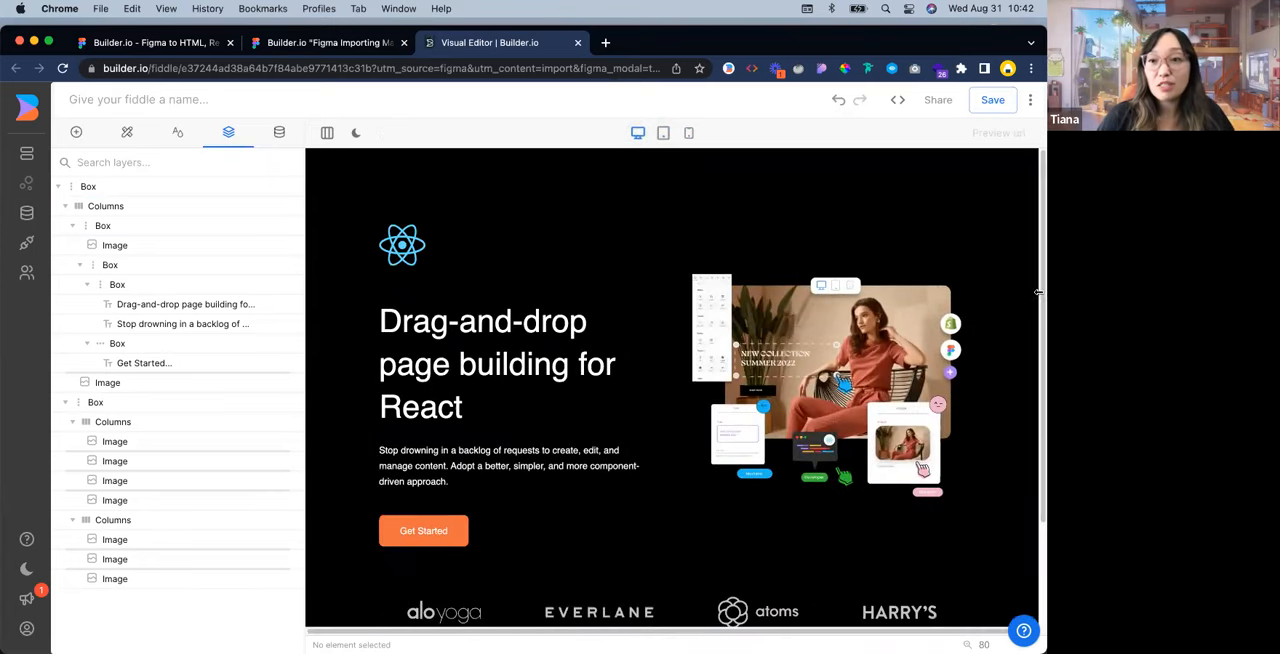
{"action": "left_click_drag", "start_coordinate": [1022, 284], "coordinate": [500, 284]}
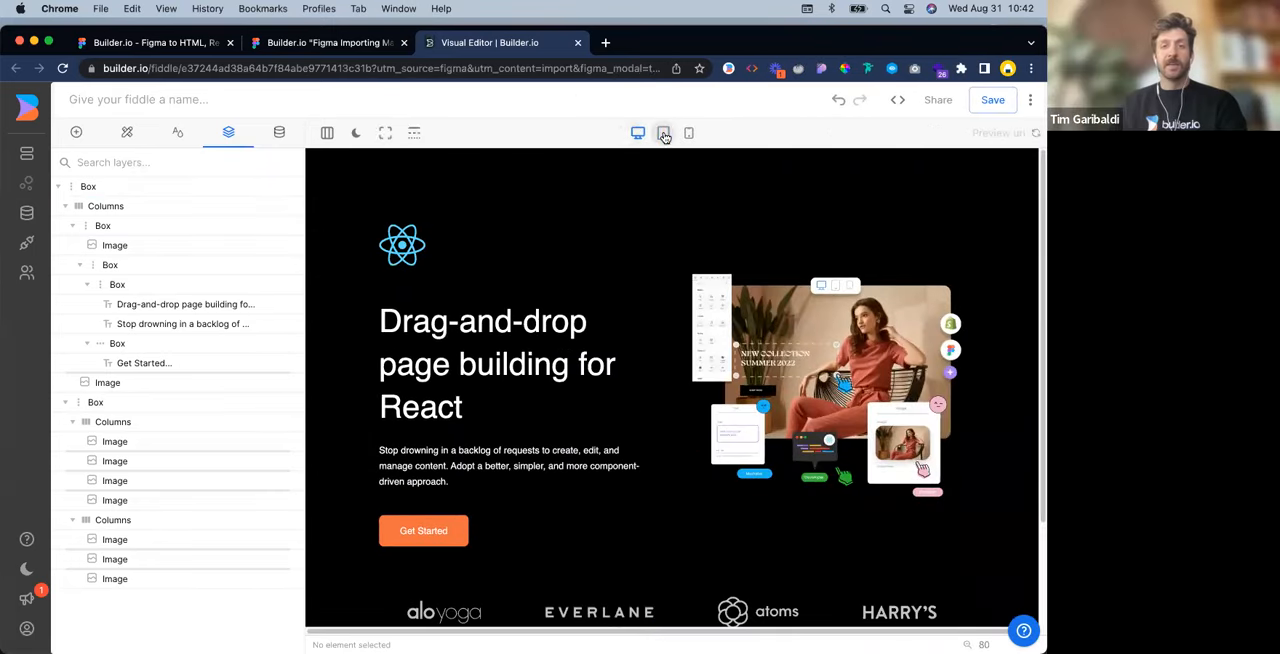
Stretch the preview from tablet width up to desktop width to examine how the layout adapts
{"action": "left_click", "coordinate": [664, 134]}
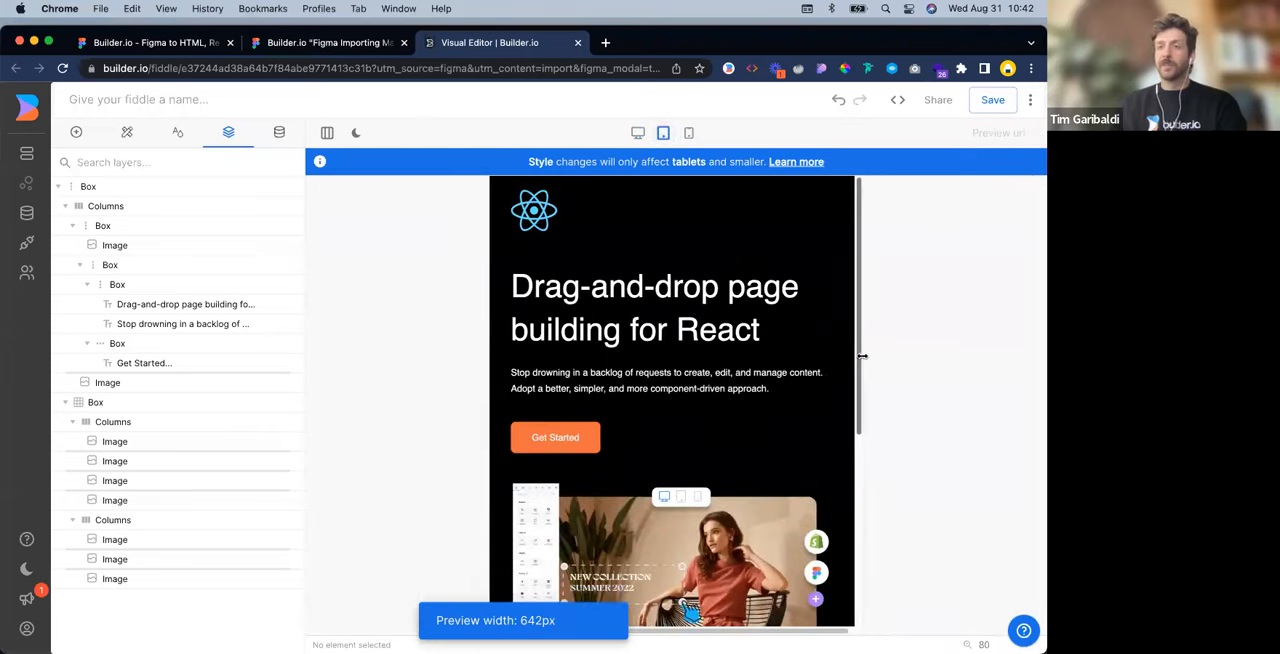
{"action": "left_click_drag", "start_coordinate": [862, 356], "coordinate": [1037, 423]}
{"action": "left_click_drag", "start_coordinate": [1037, 417], "coordinate": [1037, 465]}
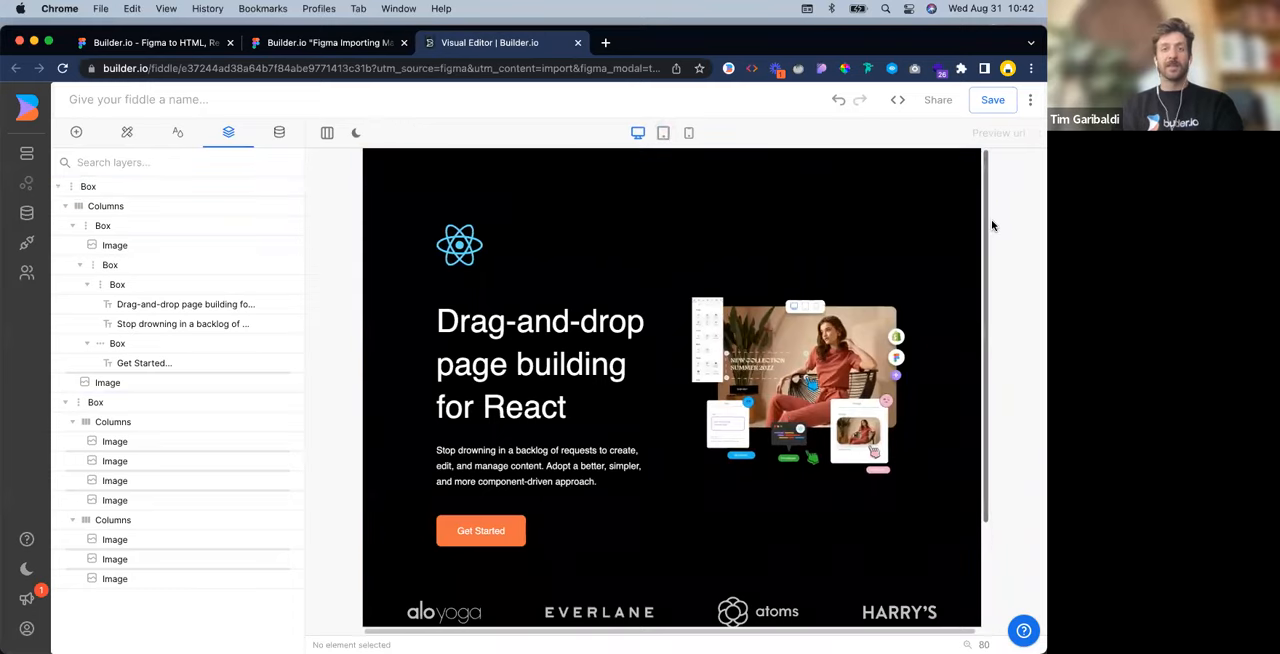
{"action": "left_click_drag", "start_coordinate": [988, 224], "coordinate": [1037, 263]}
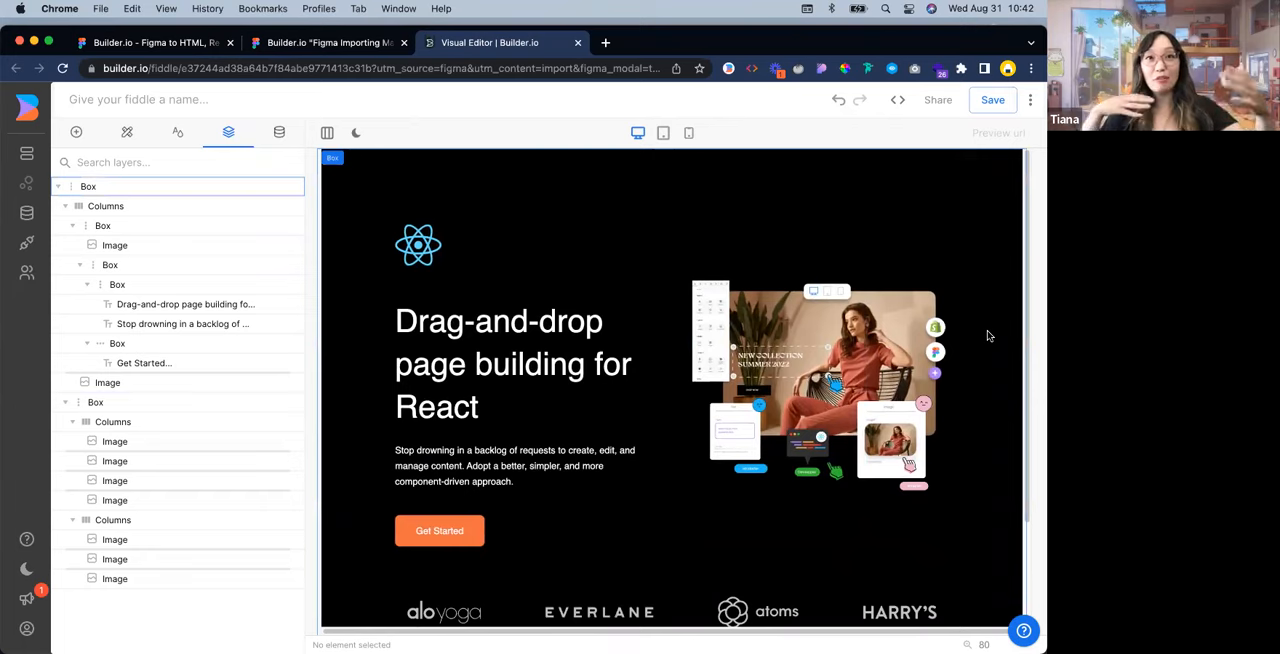
Review the desktop page down to the logo rows and compare it with the Figma Hero Section, returning to the Visual Editor
{"action": "scroll", "coordinate": [720, 478], "scroll_direction": "down", "scroll_amount": 3}
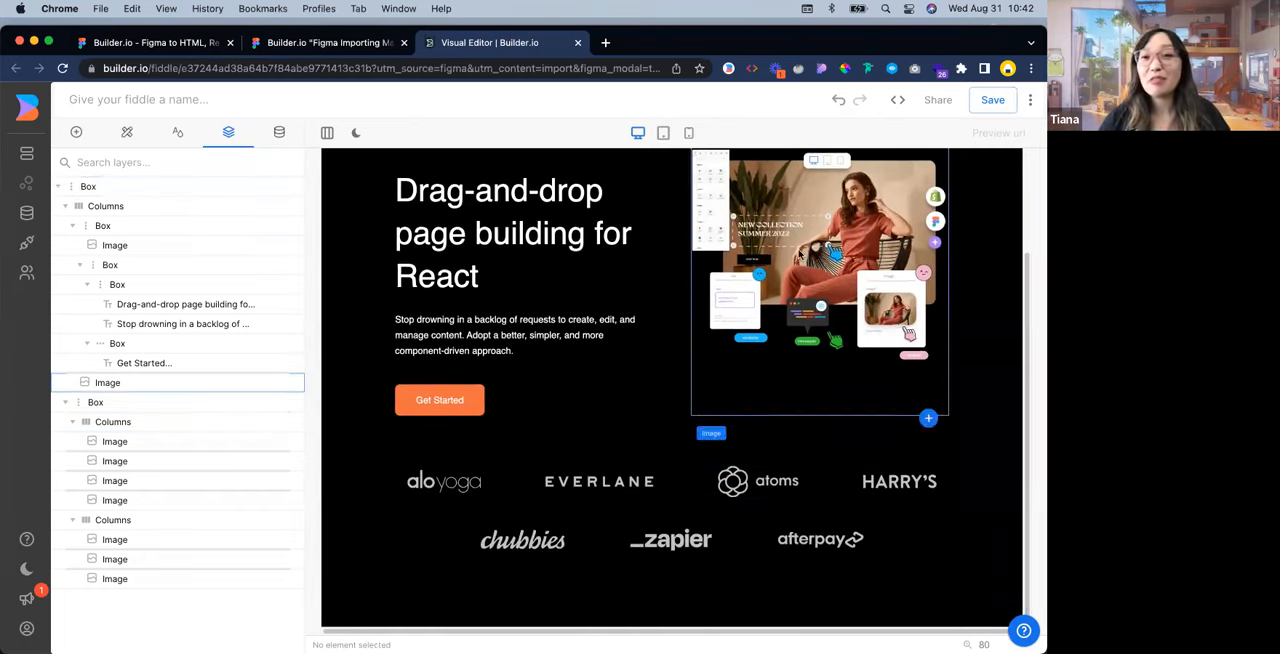
{"action": "scroll", "coordinate": [780, 300], "scroll_direction": "up", "scroll_amount": 3}
{"action": "left_click", "coordinate": [367, 44]}
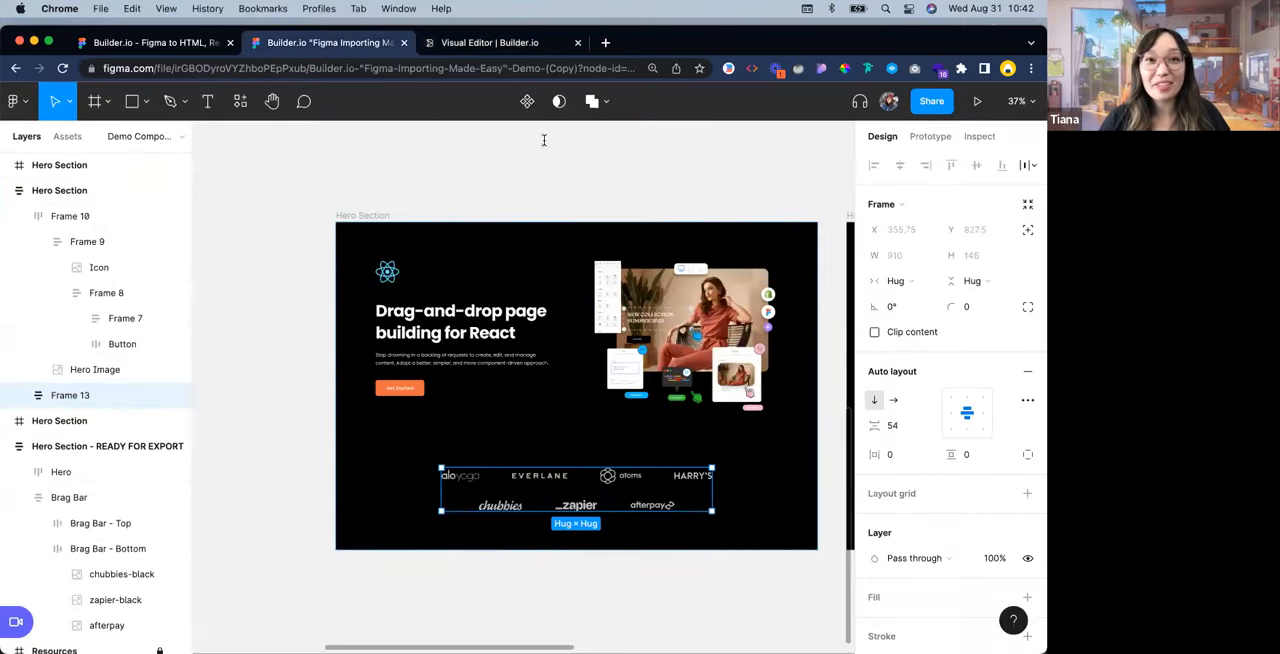
{"action": "left_click", "coordinate": [527, 44]}
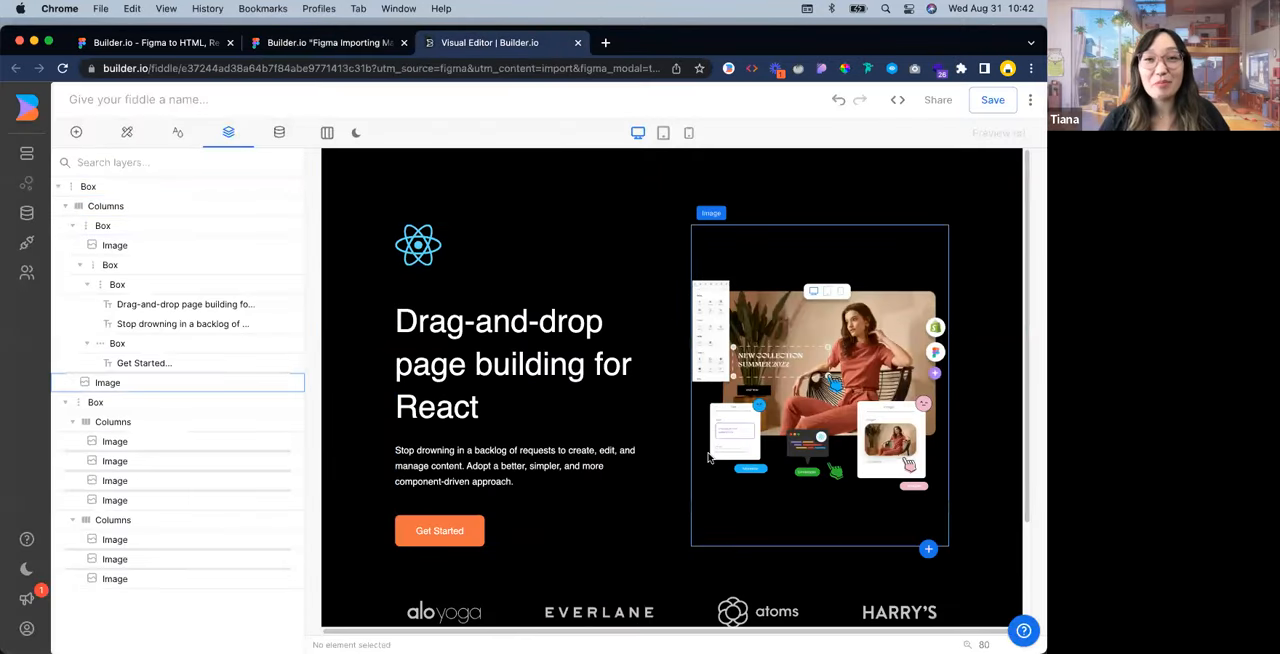
Review the page down to the logo rows in the desktop, tablet and mobile views, ending on the desktop view
{"action": "scroll", "coordinate": [660, 495], "scroll_direction": "down", "scroll_amount": 2}
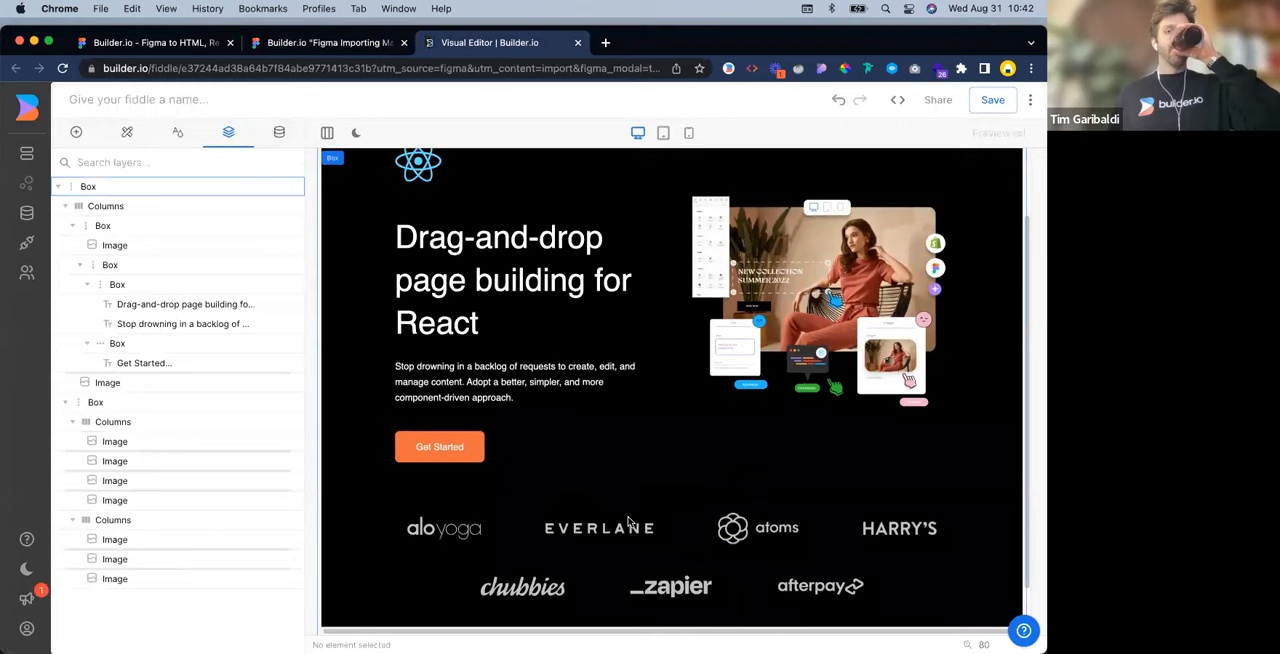
{"action": "scroll", "coordinate": [600, 470], "scroll_direction": "up", "scroll_amount": 2}
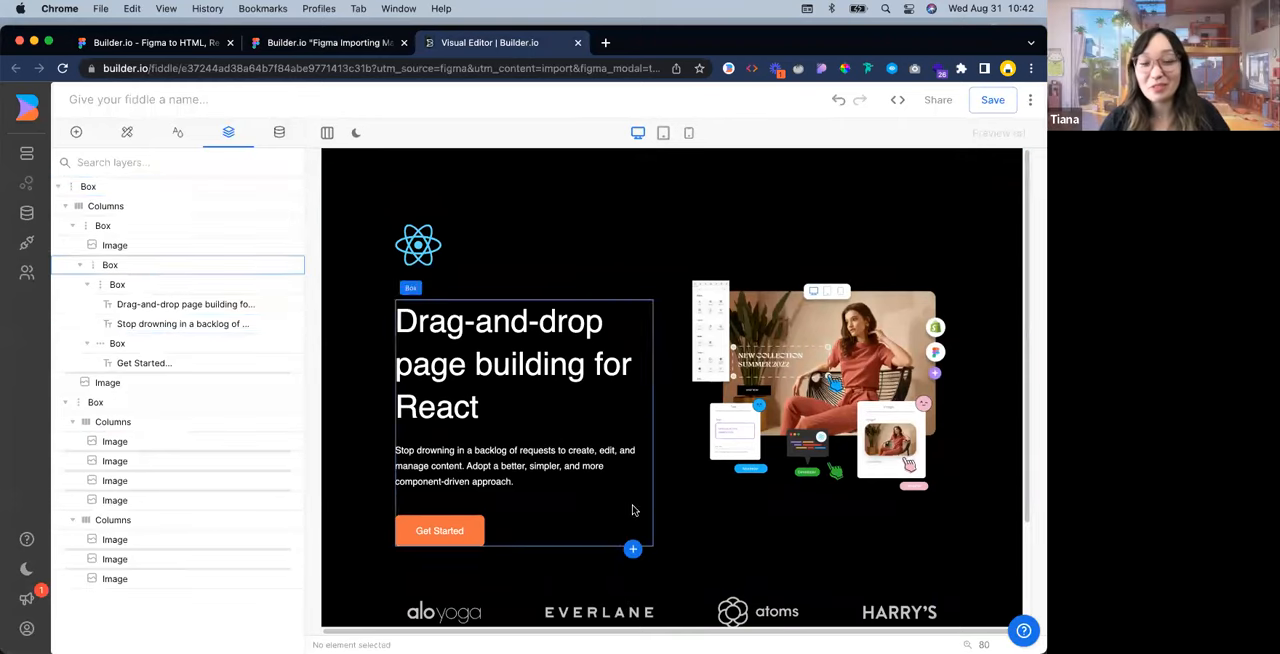
{"action": "left_click", "coordinate": [664, 135]}
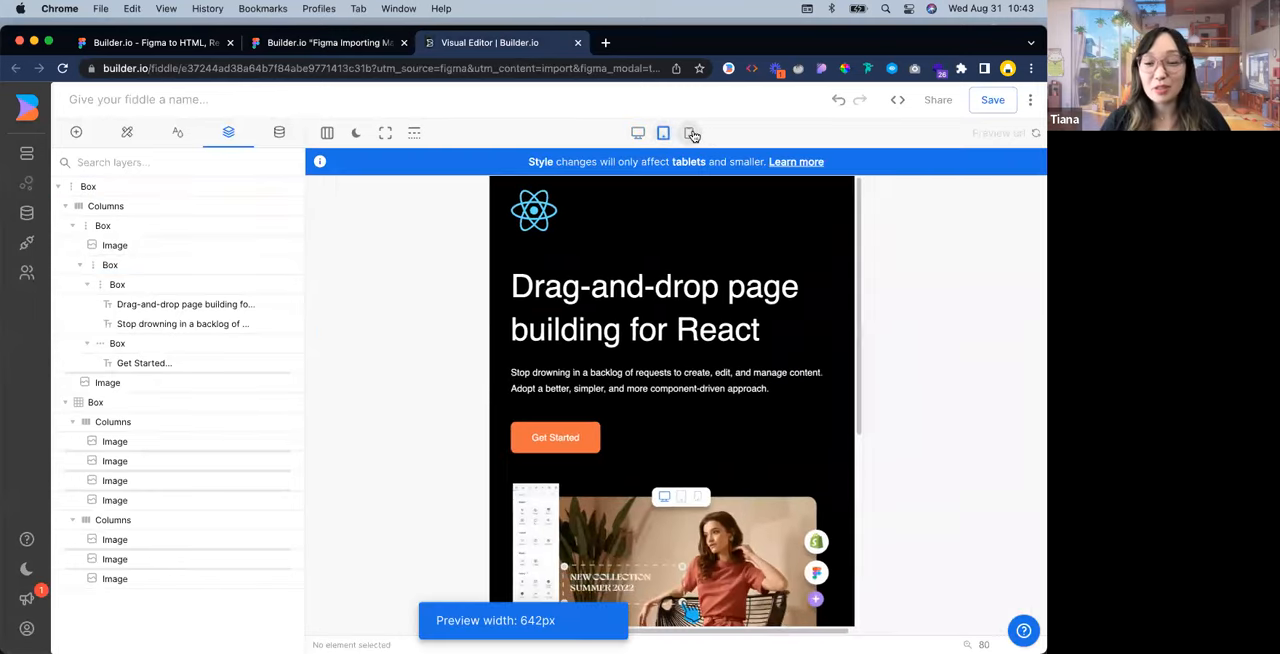
{"action": "left_click", "coordinate": [688, 133]}
{"action": "scroll", "coordinate": [755, 300], "scroll_direction": "down", "scroll_amount": 5}
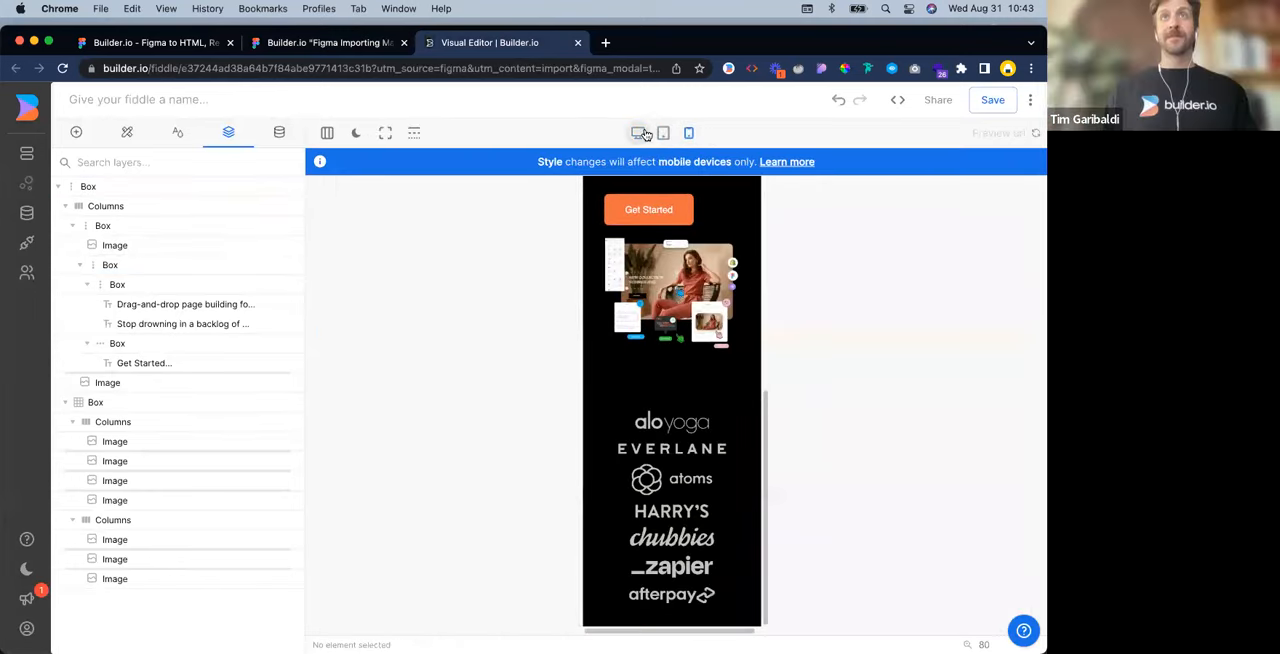
{"action": "left_click", "coordinate": [642, 133]}
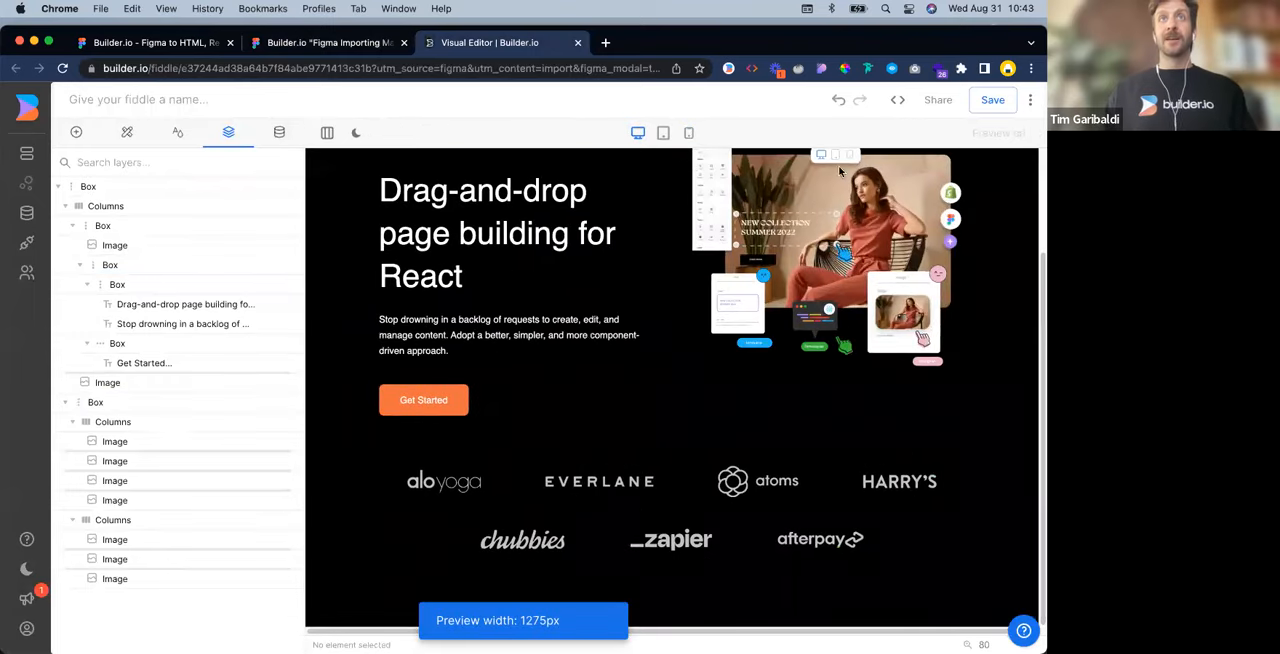
Glance at the Figma design file, return to the Visual Editor and view the desktop page from the logo rows up to the hero
{"action": "left_click", "coordinate": [355, 44]}
{"action": "left_click", "coordinate": [485, 43]}
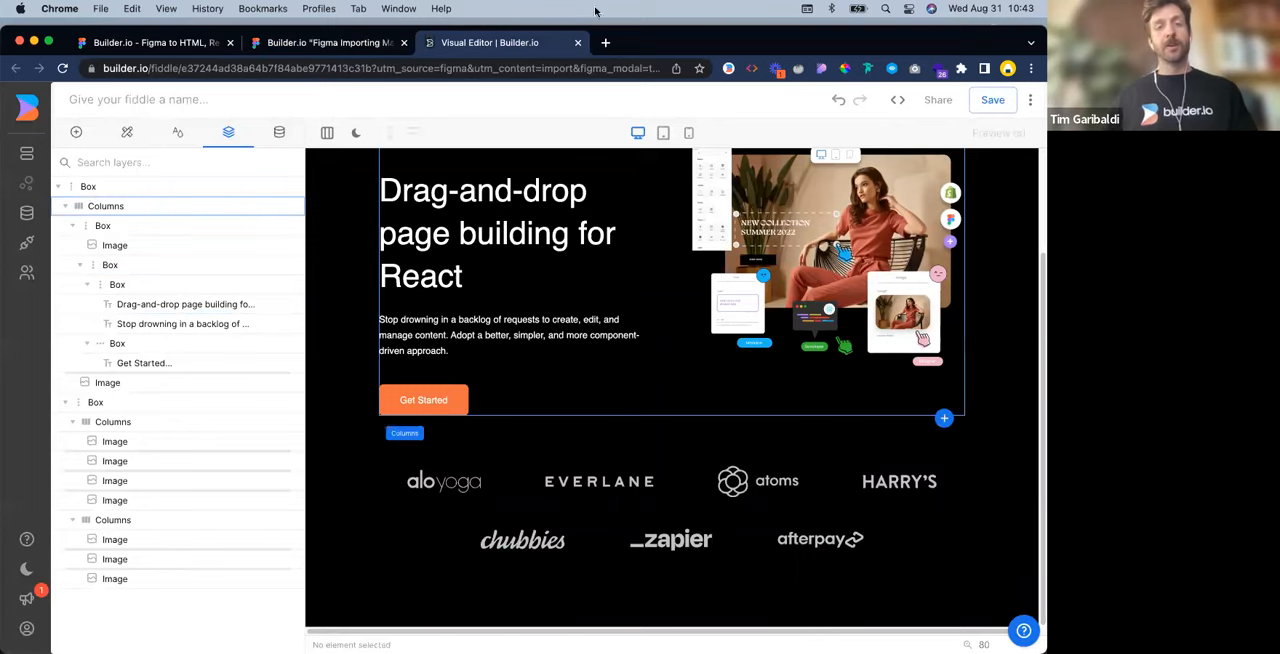
{"action": "scroll", "coordinate": [661, 399], "scroll_direction": "up", "scroll_amount": 1}
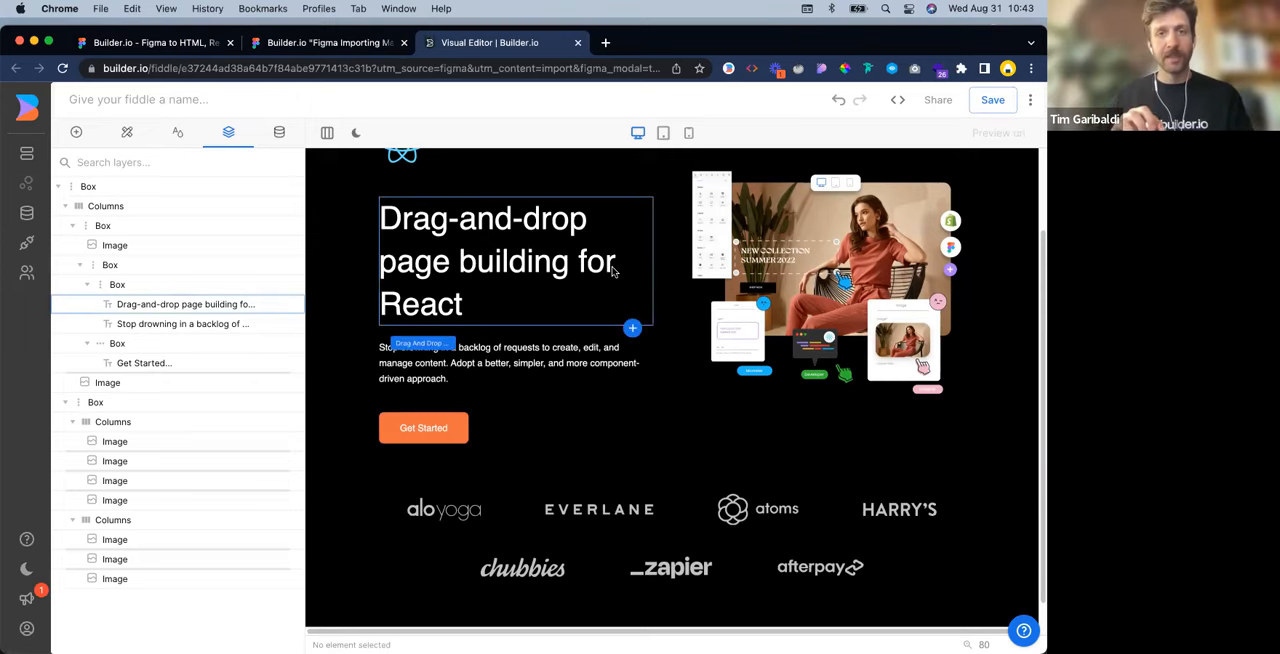
{"action": "scroll", "coordinate": [608, 266], "scroll_direction": "up", "scroll_amount": 3}
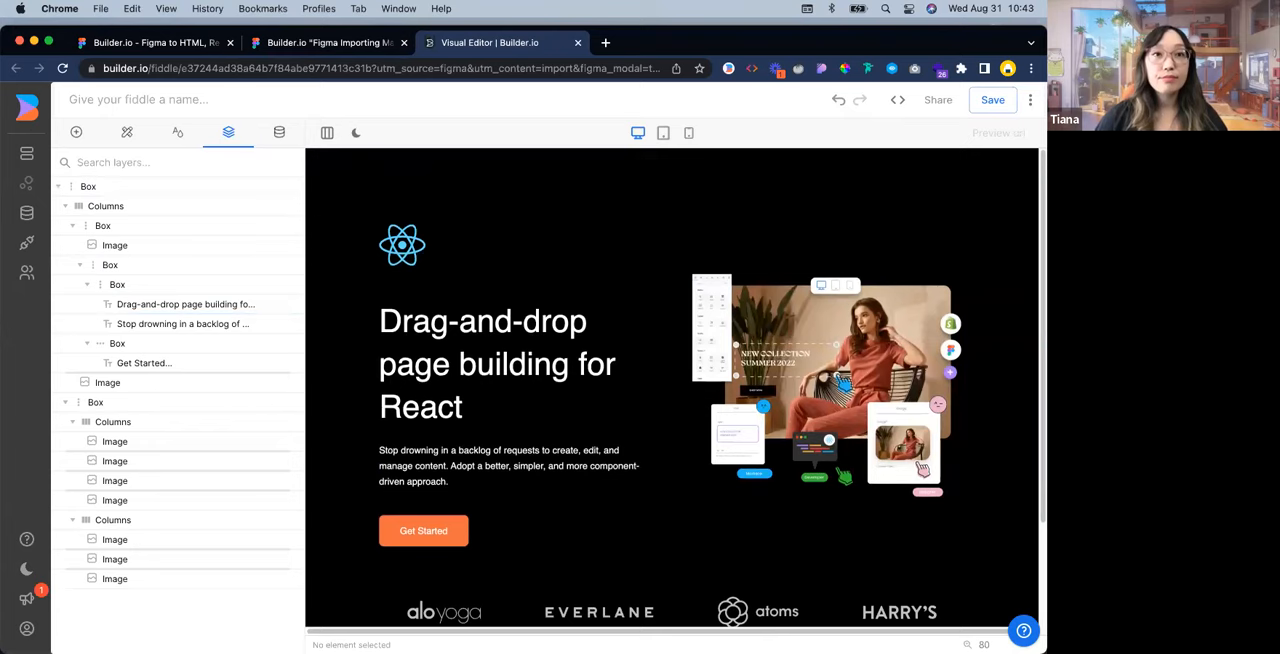
Switch to Figma and download the Hero Section frame as JSON with the Builder.io - Figma to HTML, React, and more plugin
{"action": "left_click", "coordinate": [331, 42]}
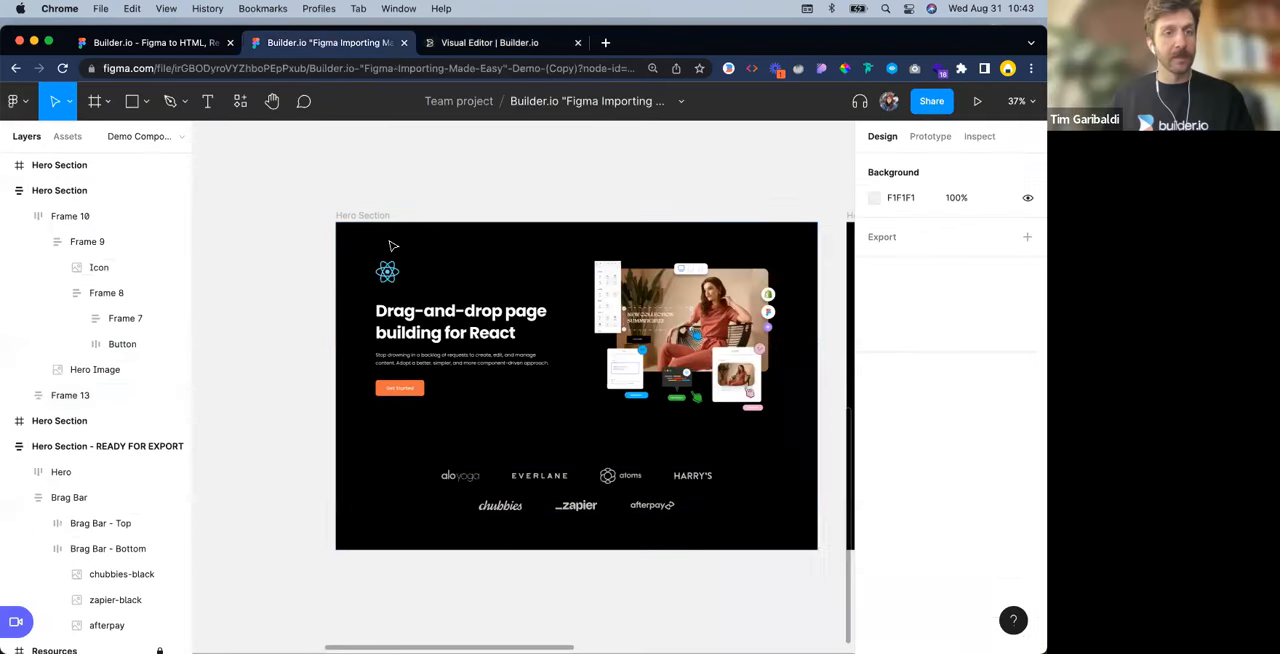
{"action": "key", "text": "super+slash"}
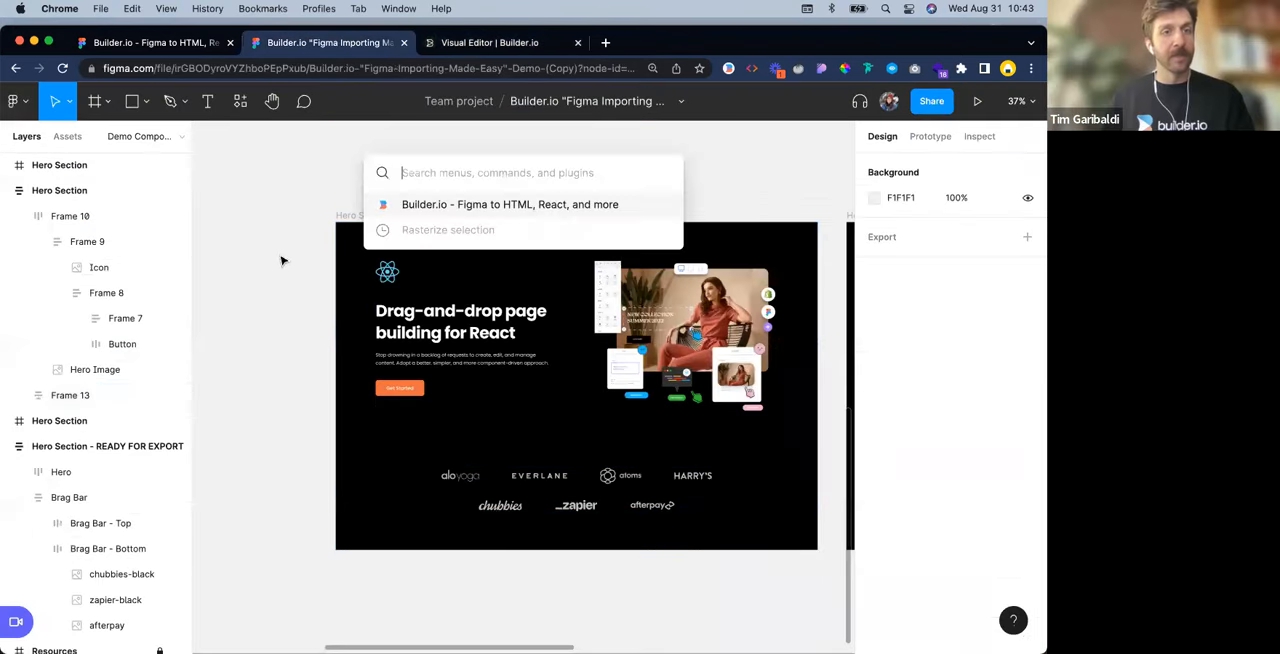
{"action": "left_click", "coordinate": [484, 204]}
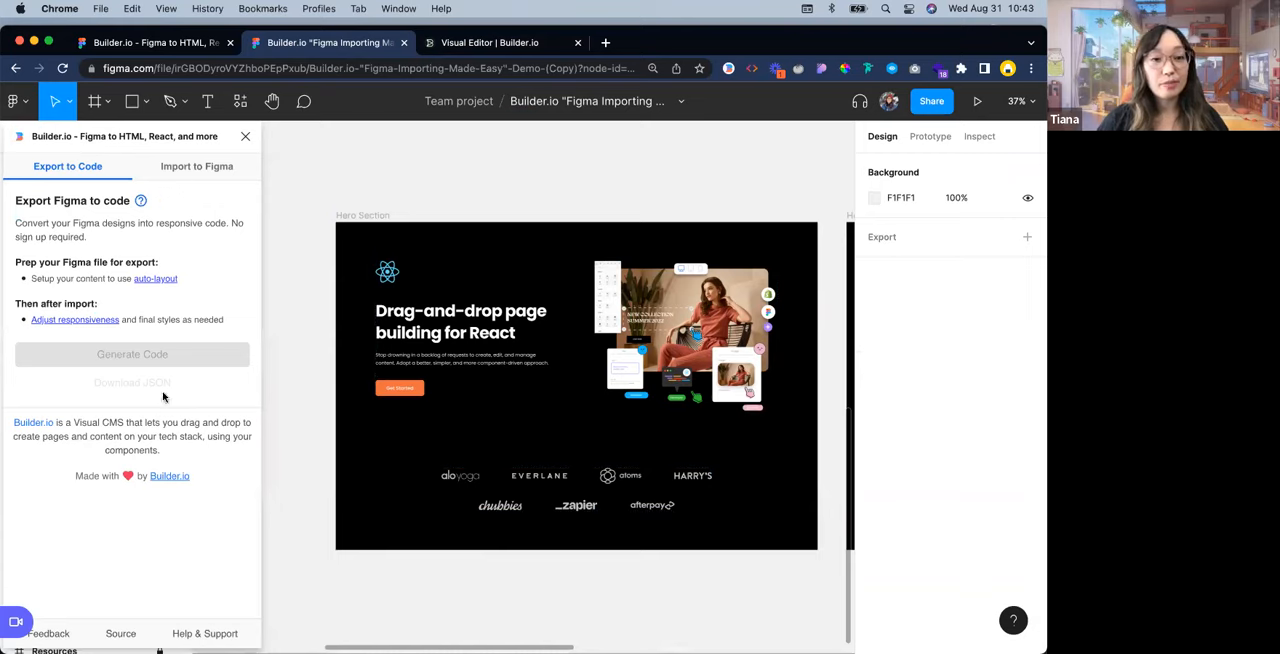
{"action": "left_click", "coordinate": [364, 218]}
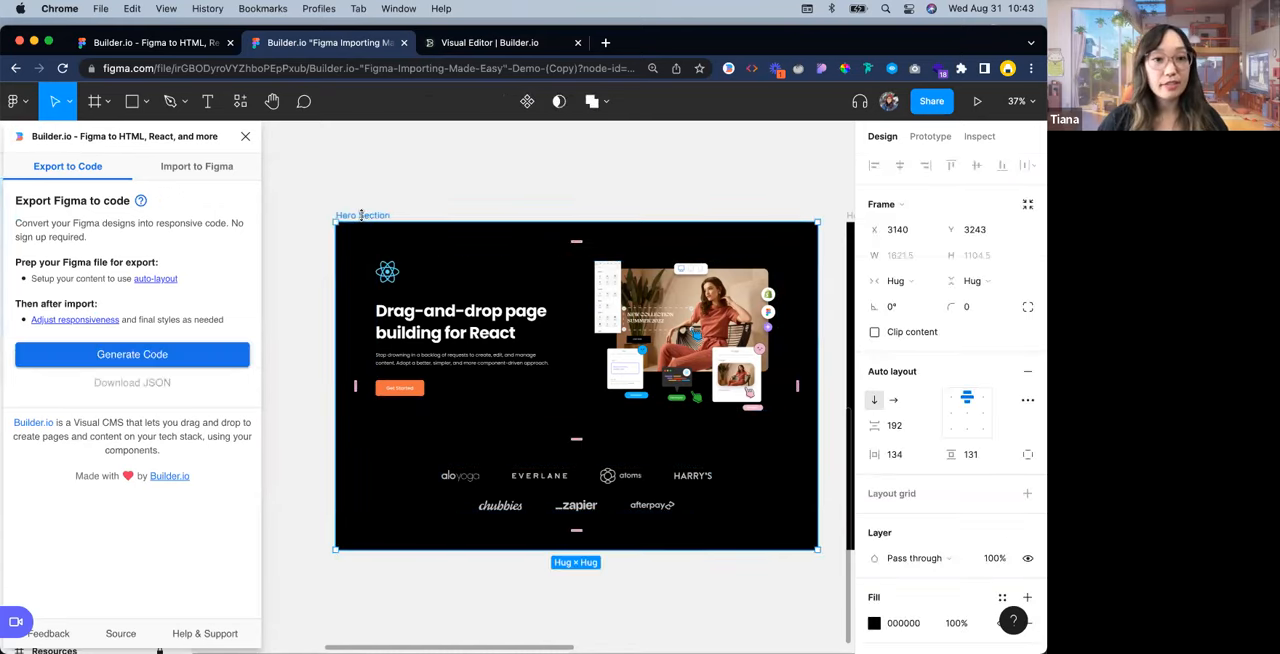
{"action": "left_click", "coordinate": [140, 358]}
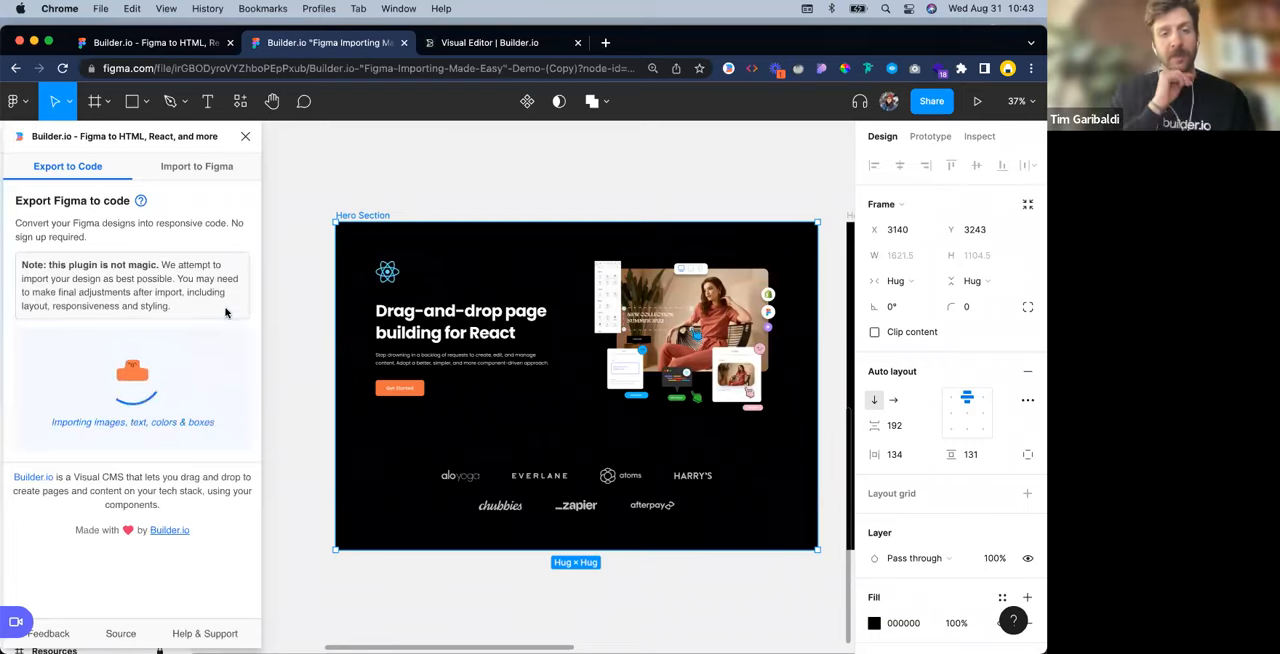
Return to the Visual Editor, examine the Import from Figma dialog among the import options, and close it without uploading a file
{"action": "left_click", "coordinate": [475, 42]}
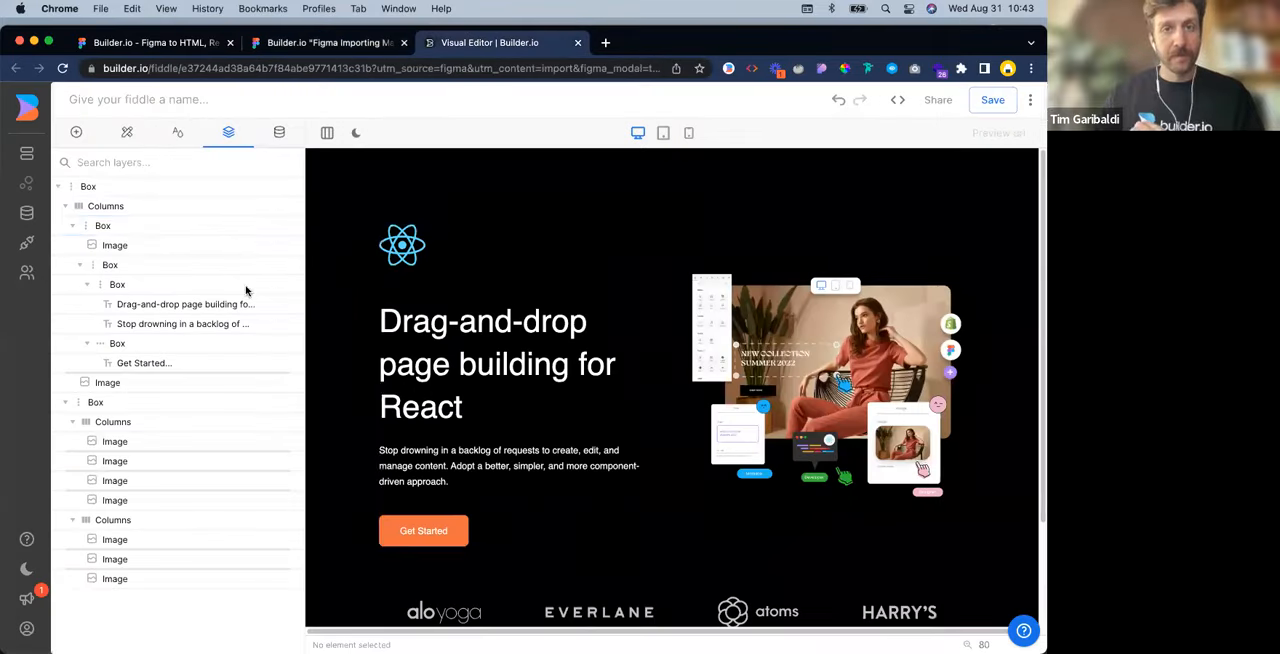
{"action": "left_click", "coordinate": [83, 133]}
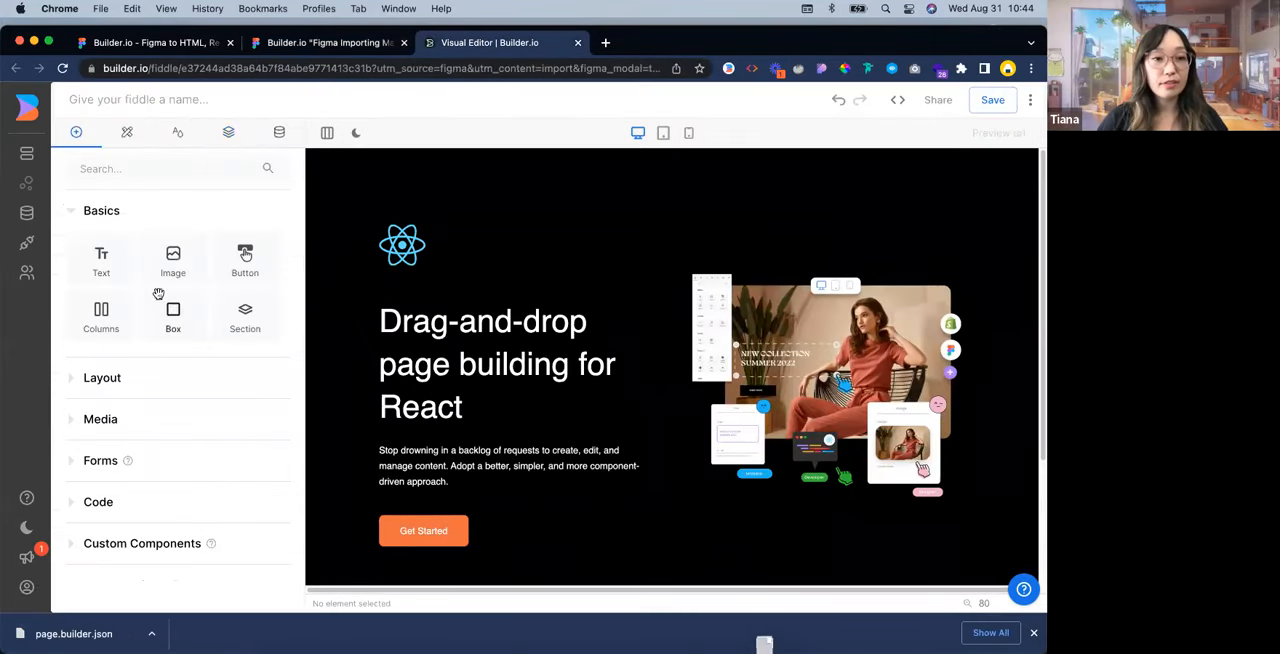
{"action": "scroll", "coordinate": [186, 463], "scroll_direction": "down", "scroll_amount": 2}
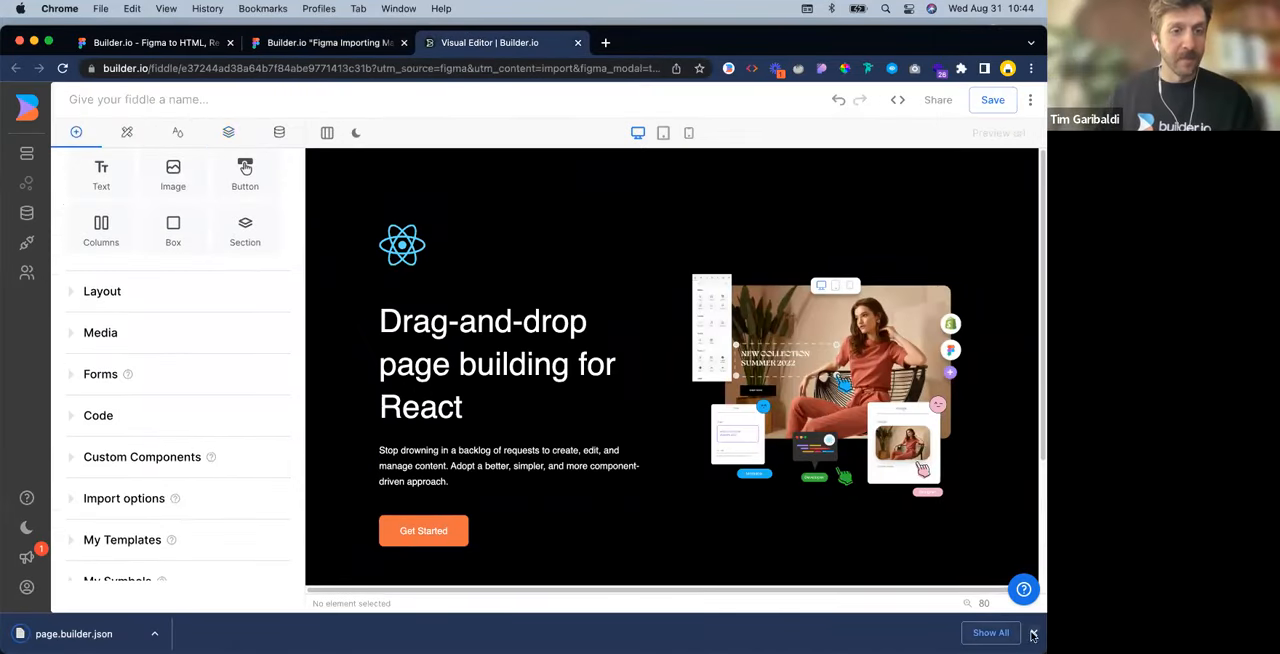
{"action": "left_click", "coordinate": [1033, 632]}
{"action": "scroll", "coordinate": [191, 406], "scroll_direction": "down", "scroll_amount": 1}
{"action": "left_click", "coordinate": [111, 478]}
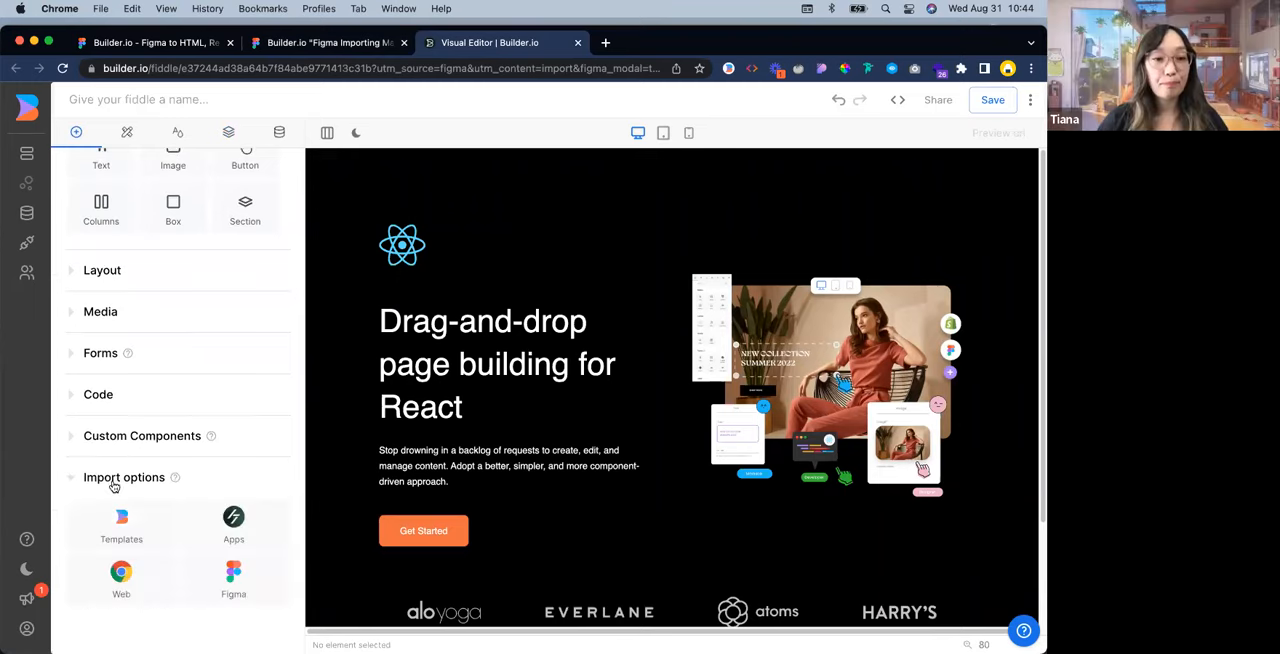
{"action": "scroll", "coordinate": [229, 460], "scroll_direction": "down", "scroll_amount": 3}
{"action": "left_click", "coordinate": [237, 457]}
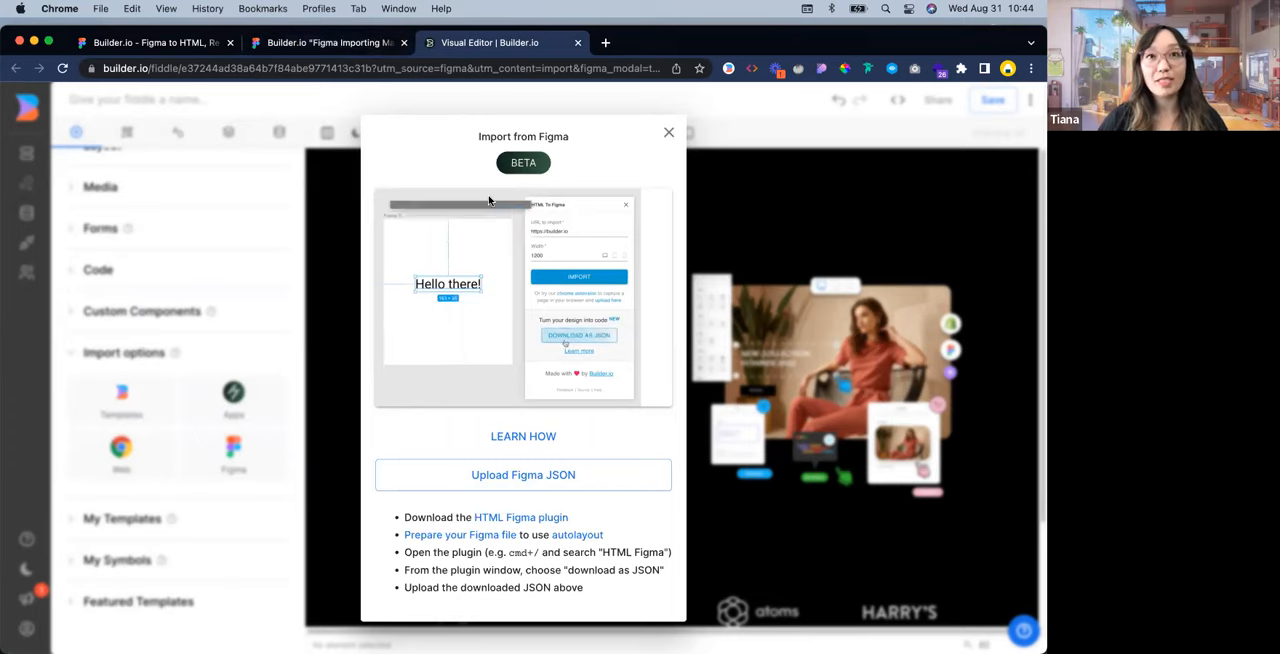
{"action": "left_click", "coordinate": [668, 133]}
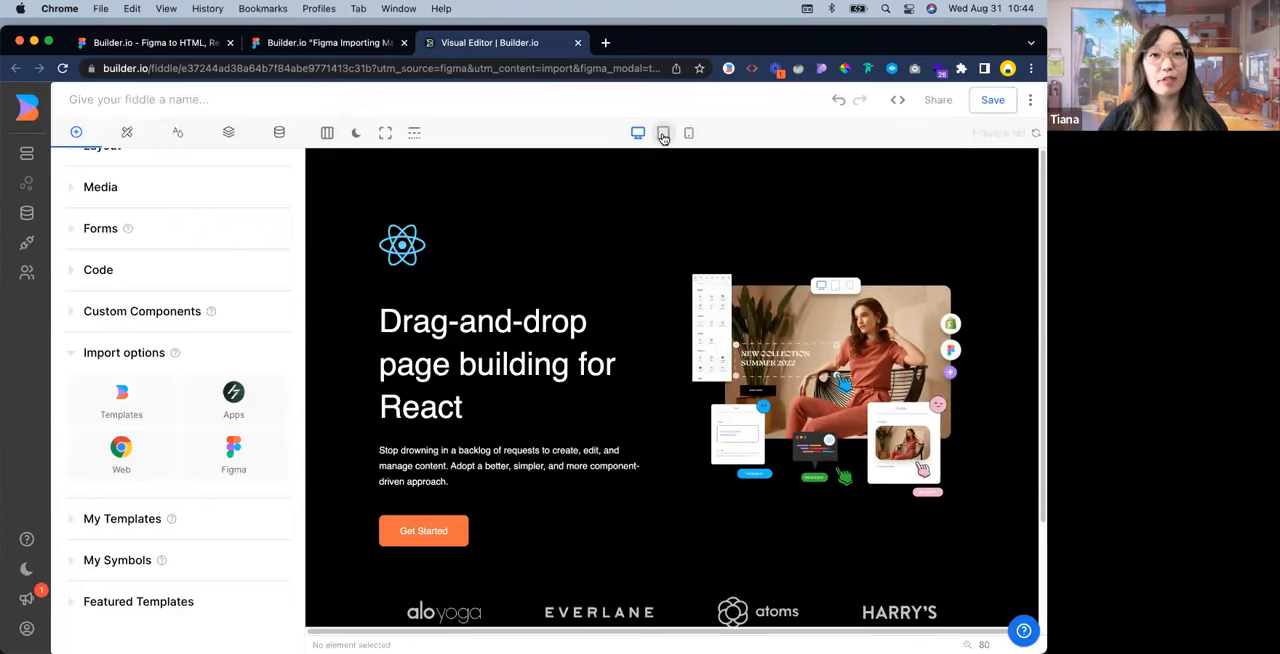
Check the imported page once more in the tablet, mobile and desktop views, ending at the top of the desktop page
{"action": "left_click", "coordinate": [663, 134]}
{"action": "left_click", "coordinate": [689, 133]}
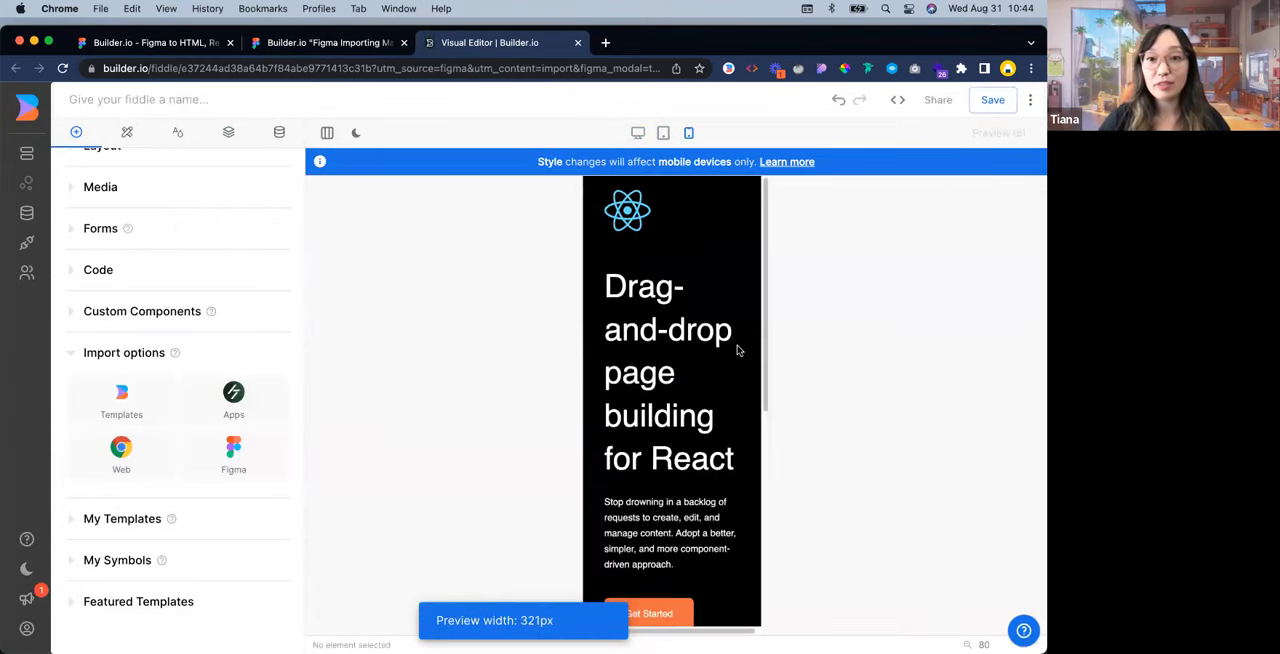
{"action": "scroll", "coordinate": [737, 350], "scroll_direction": "down", "scroll_amount": 5}
{"action": "left_click", "coordinate": [638, 132]}
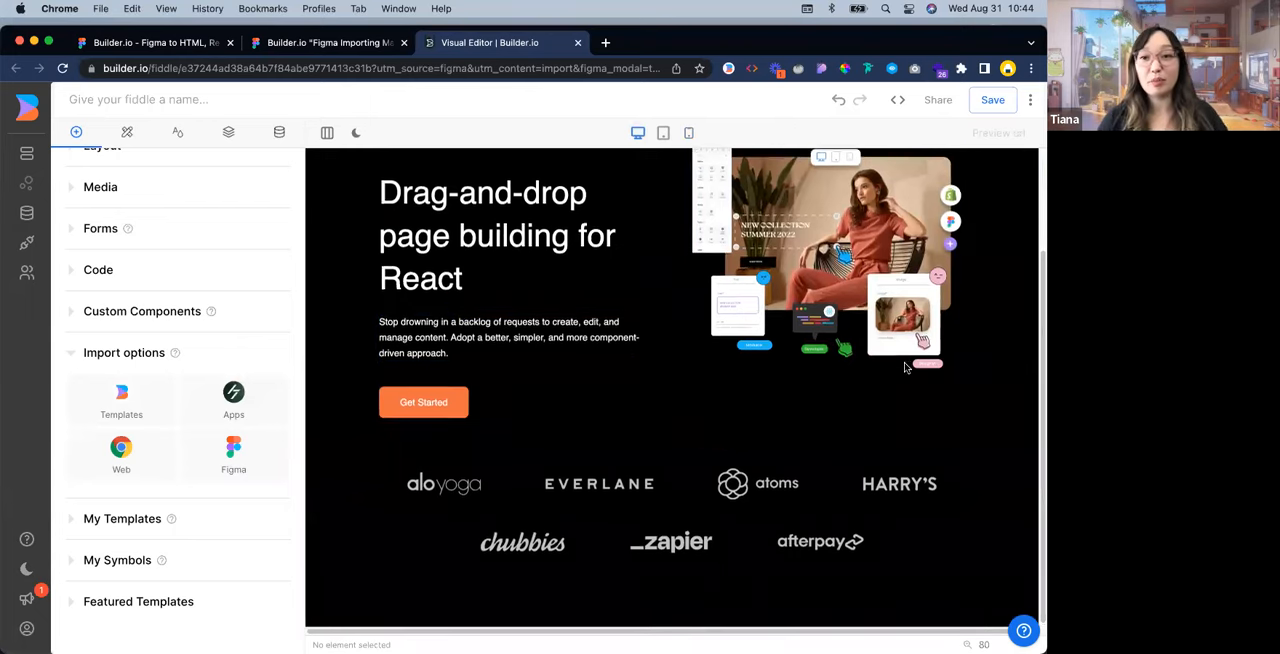
{"action": "scroll", "coordinate": [929, 457], "scroll_direction": "up", "scroll_amount": 3}
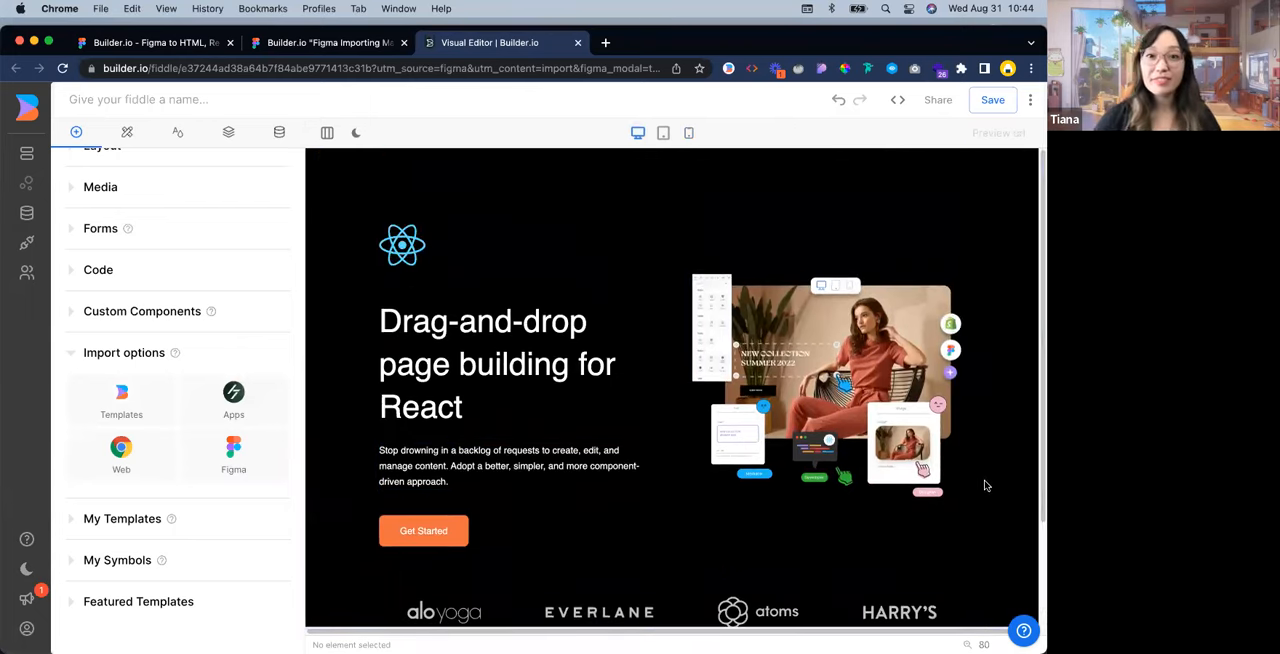